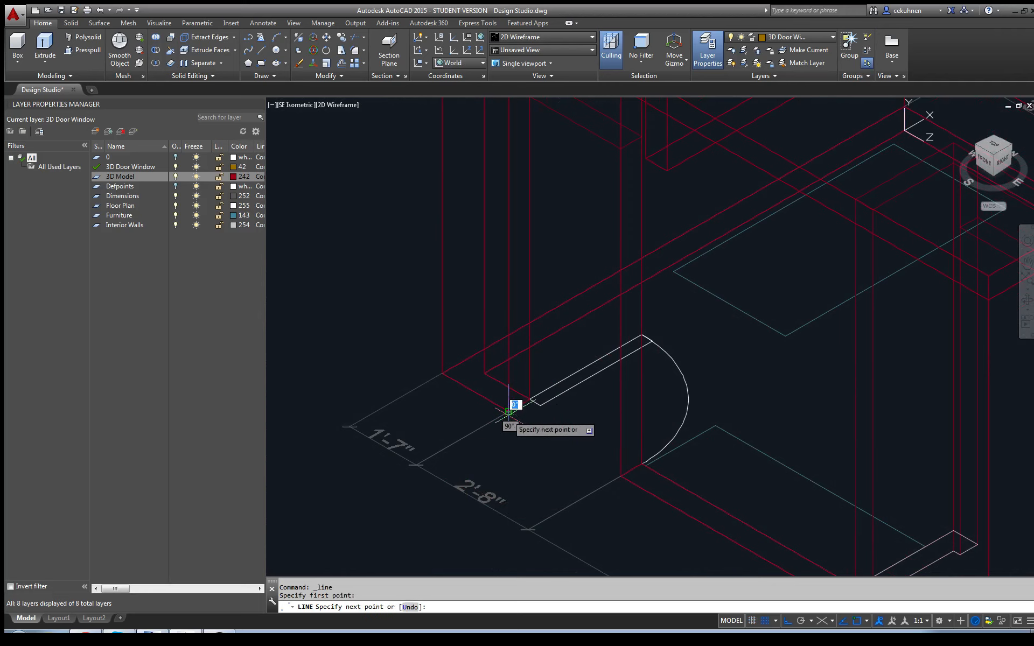
Step: Trace the door opening's base, sides and head with connected lines on the 3D Door Window layer and turn off the 3D Model layer
{"action": "left_click", "coordinate": [621, 476]}
{"action": "scroll", "coordinate": [595, 442], "scroll_direction": "down", "scroll_amount": 5}
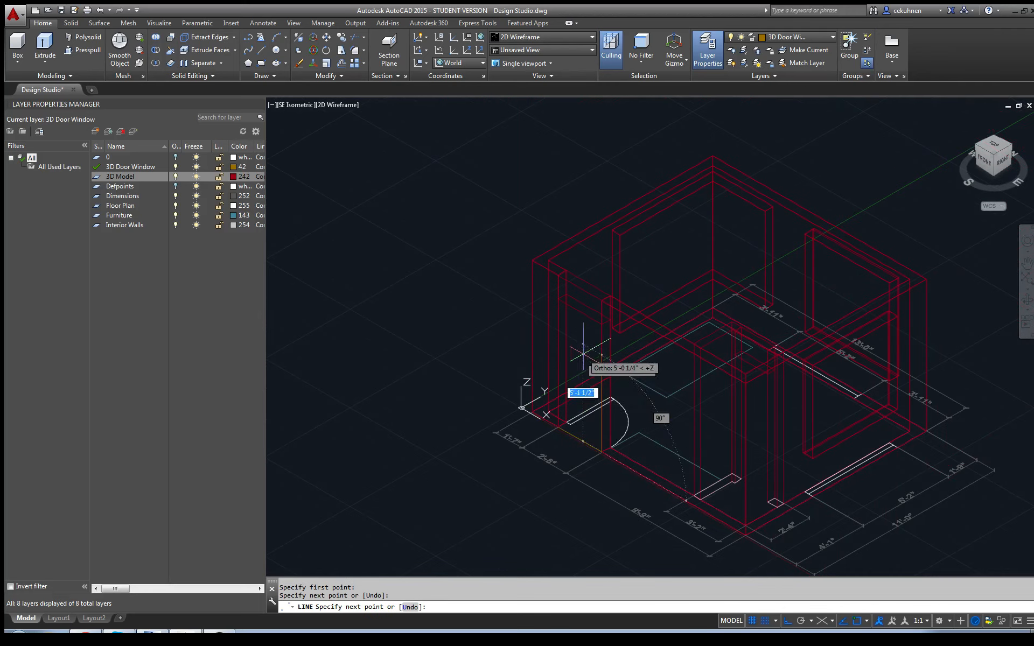
{"action": "scroll", "coordinate": [592, 328], "scroll_direction": "up", "scroll_amount": 3}
{"action": "left_click", "coordinate": [607, 317]}
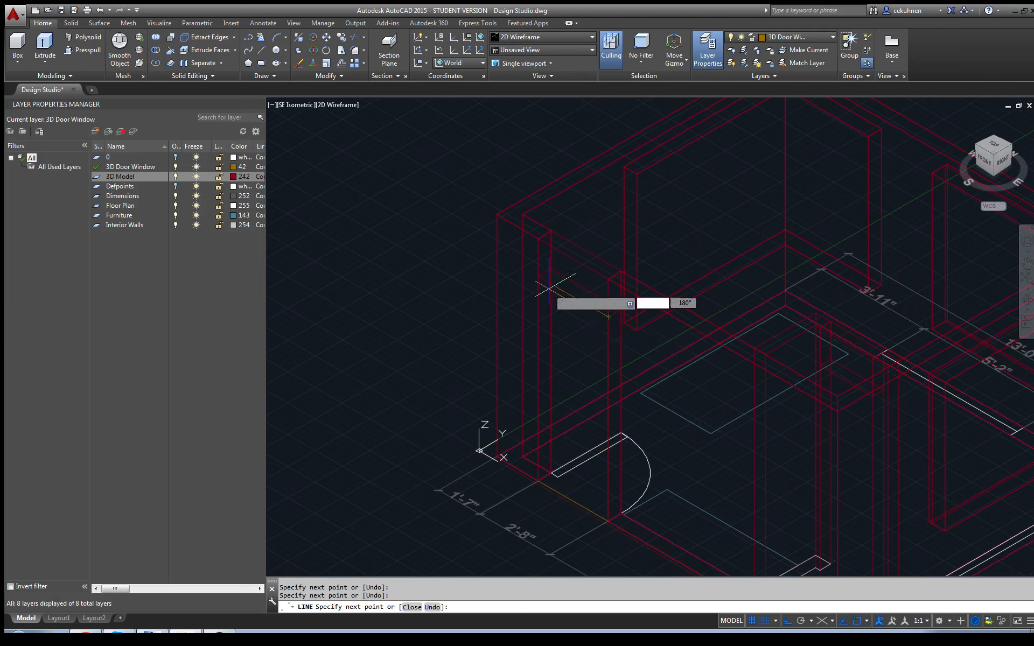
{"action": "left_click", "coordinate": [538, 276]}
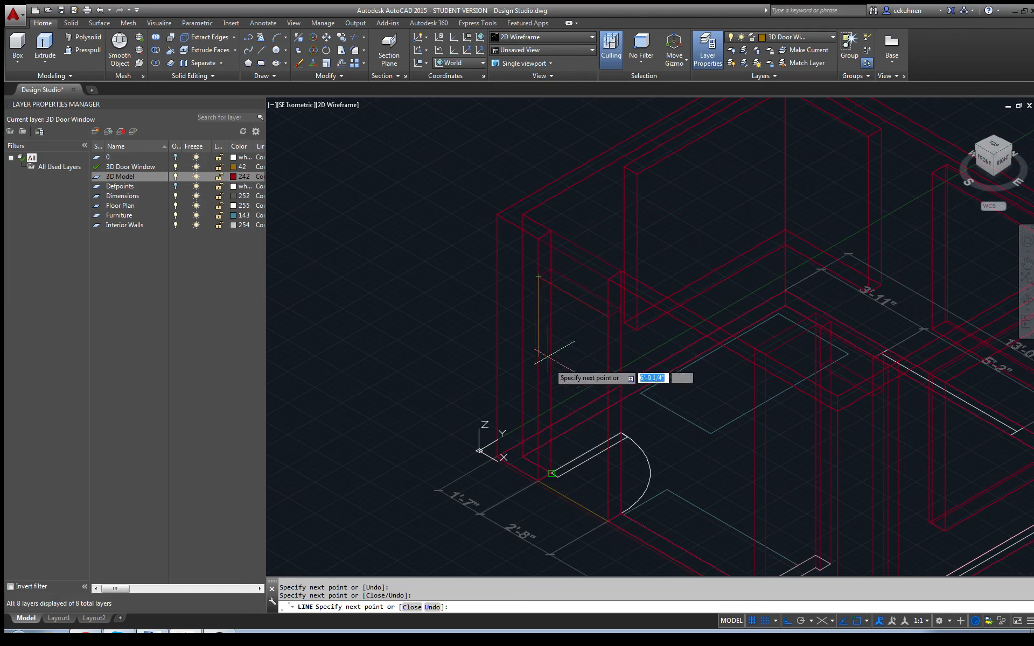
{"action": "left_click", "coordinate": [538, 480]}
{"action": "key", "text": "Return"}
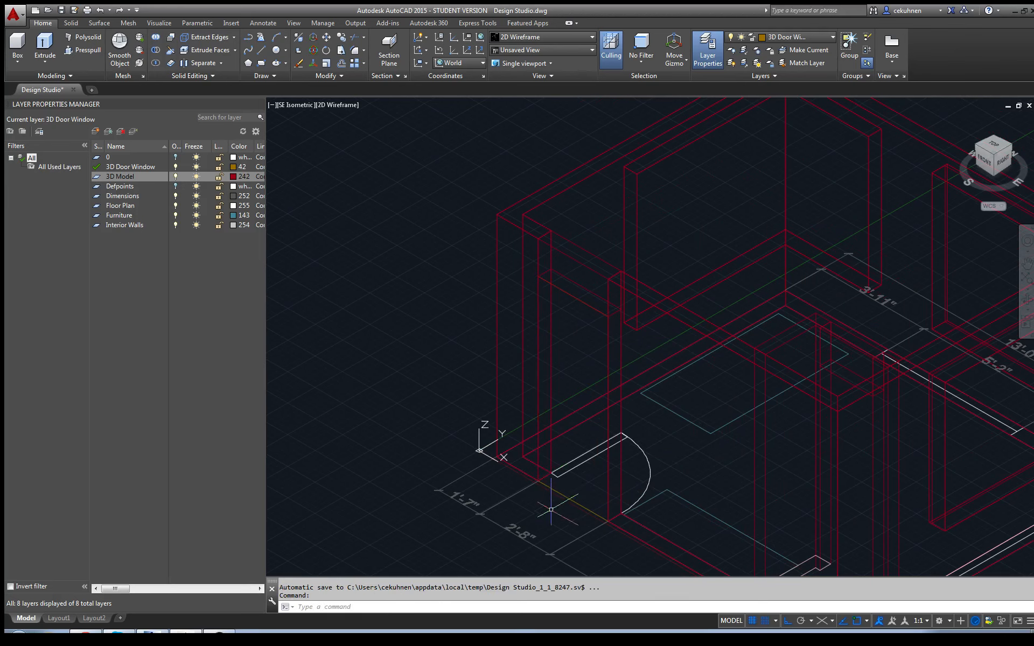
{"action": "left_click", "coordinate": [176, 176]}
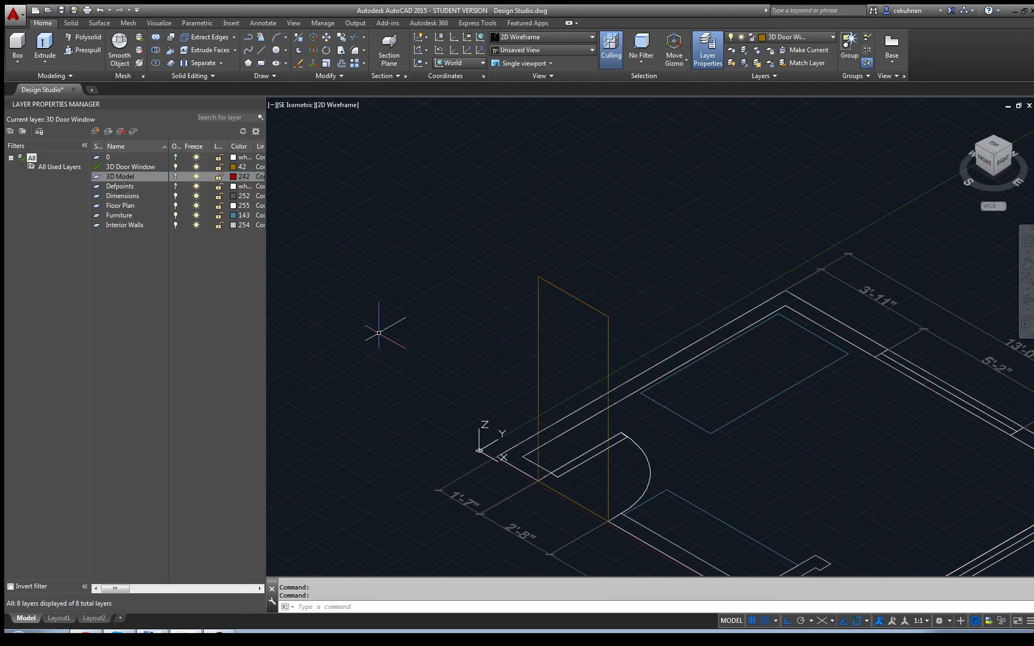
Step: Try to offset the door outline's lines by 1 inch
{"action": "left_click", "coordinate": [347, 61]}
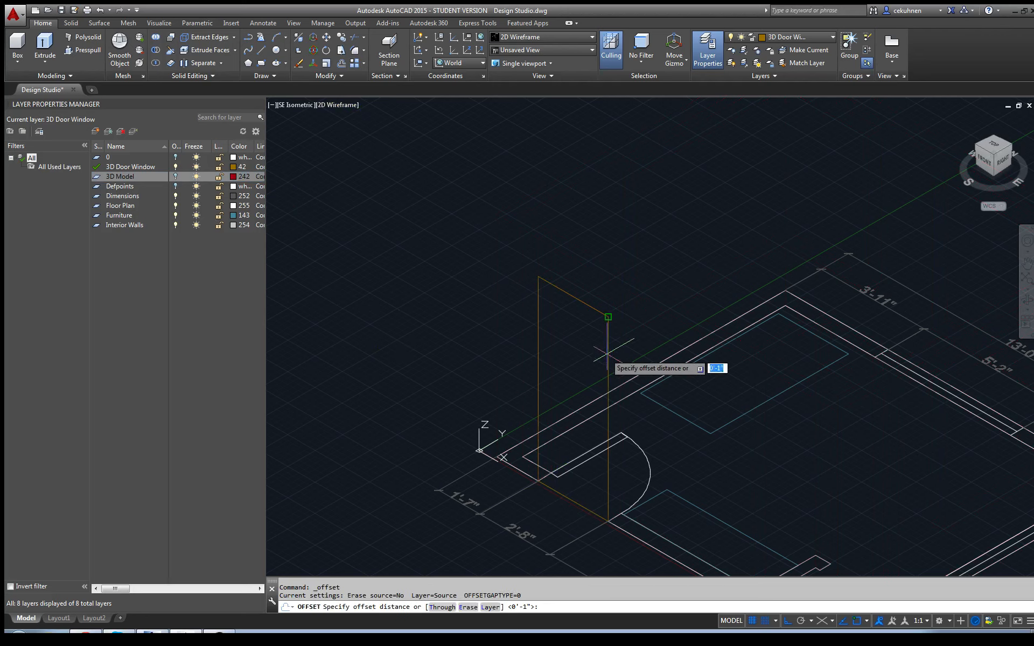
{"action": "key", "text": "Return"}
{"action": "left_click", "coordinate": [538, 340]}
{"action": "left_click", "coordinate": [581, 299]}
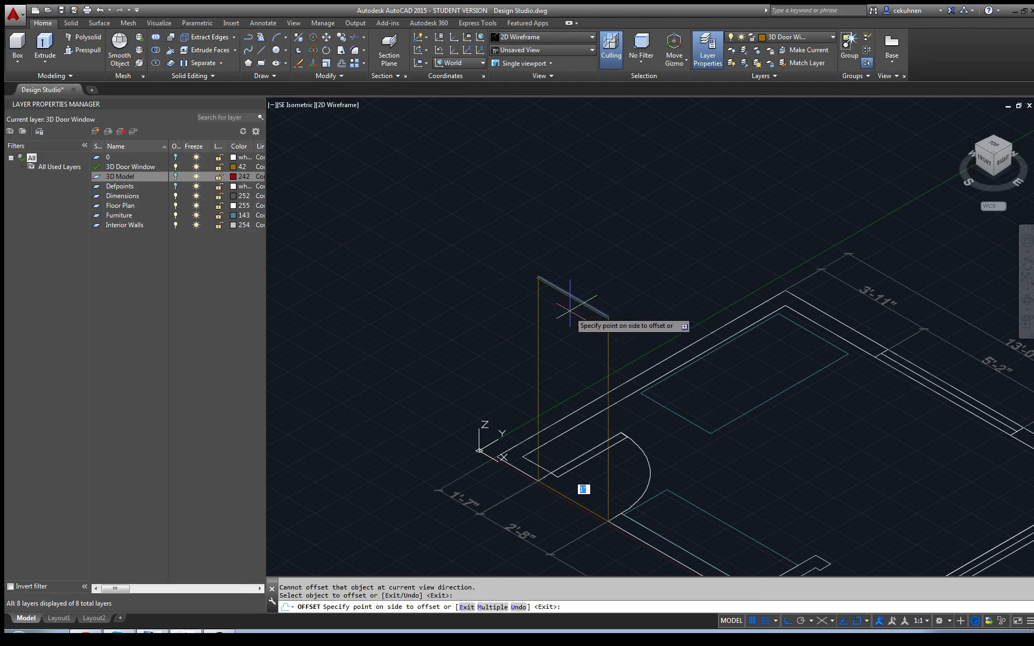
{"action": "key", "text": "Escape"}
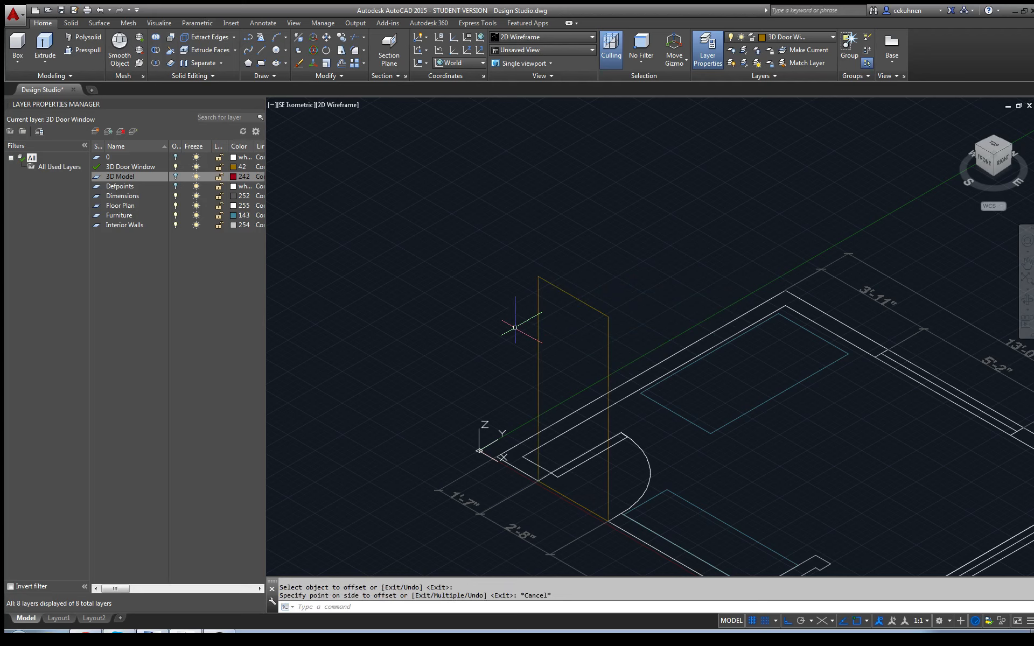
Step: Erase the door outline's base line and draw a 1-inch line inward from the foot of its left side
{"action": "left_click", "coordinate": [581, 510]}
{"action": "key", "text": "Delete"}
{"action": "scroll", "coordinate": [556, 525], "scroll_direction": "up", "scroll_amount": 2}
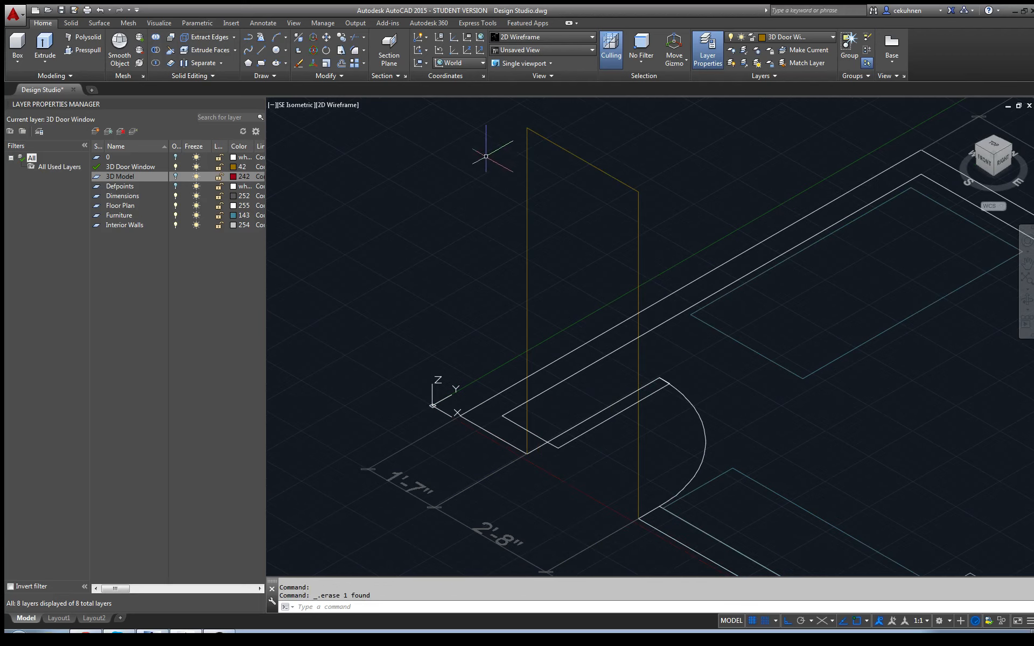
{"action": "left_click", "coordinate": [261, 50]}
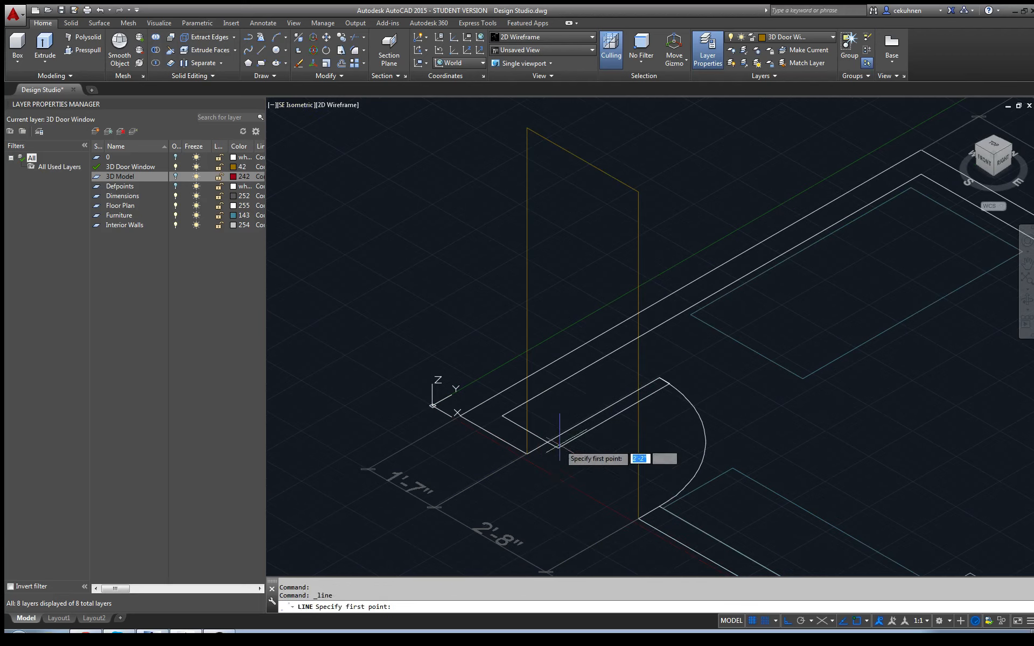
{"action": "scroll", "coordinate": [540, 470], "scroll_direction": "up", "scroll_amount": 3}
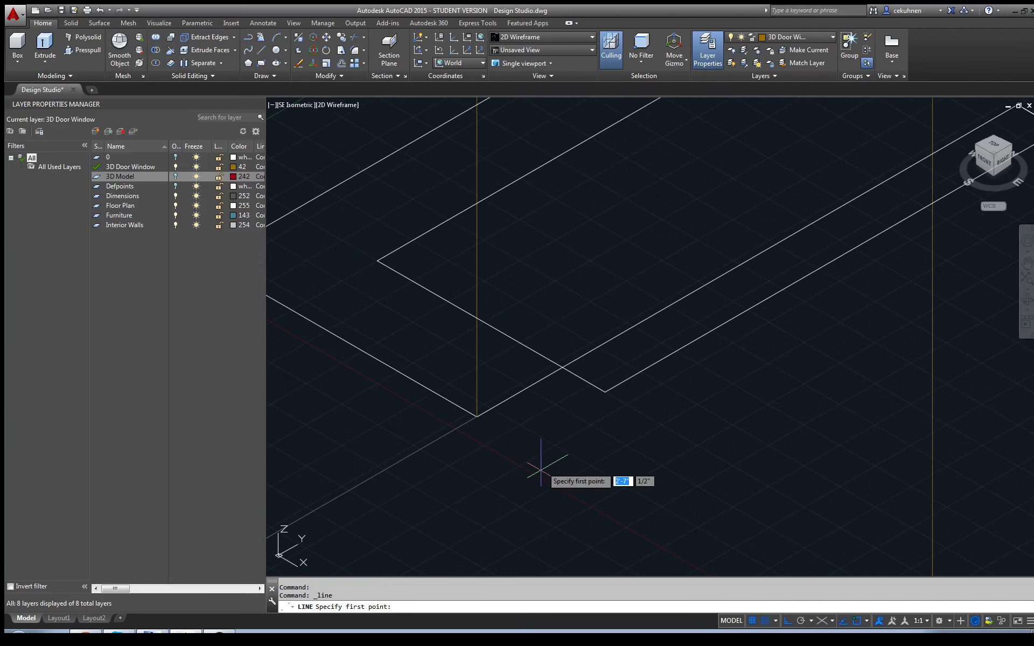
{"action": "left_click", "coordinate": [476, 417]}
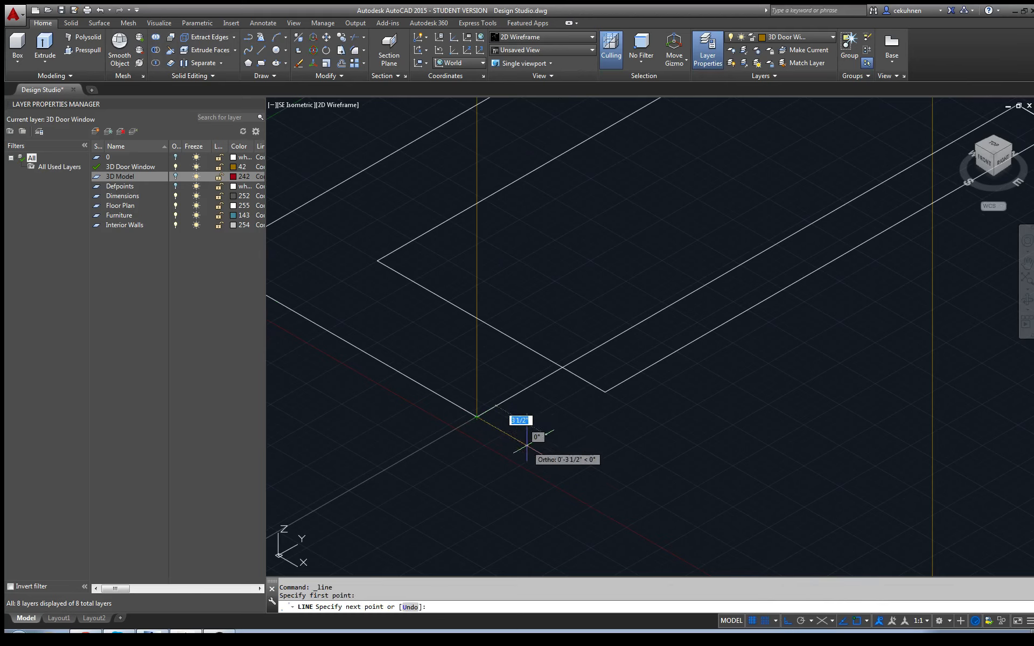
{"action": "type", "text": "1"}
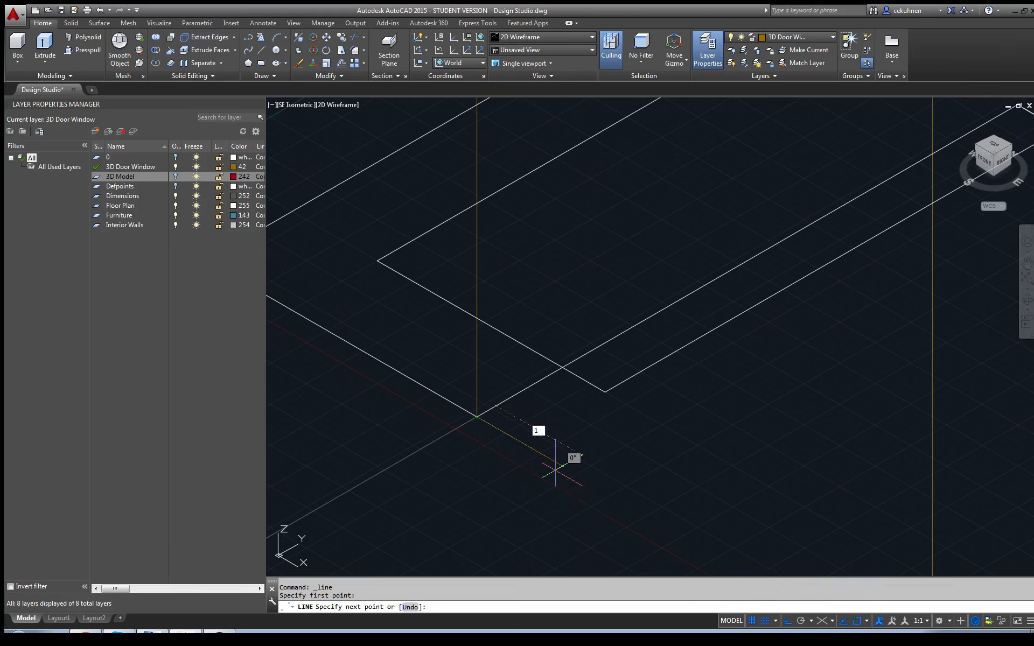
{"action": "key", "text": "Return"}
{"action": "key", "text": "Escape"}
Step: Draw a 1-inch line inward from the foot of the door outline's right side
{"action": "scroll", "coordinate": [602, 477], "scroll_direction": "up", "scroll_amount": 3}
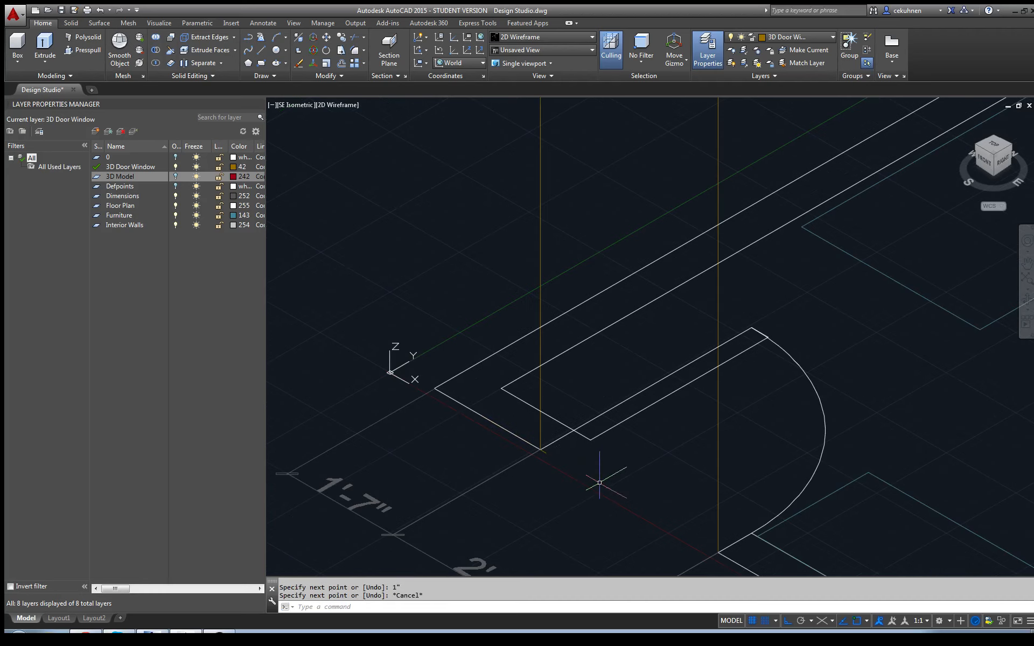
{"action": "middle_click_drag", "start_coordinate": [678, 524], "coordinate": [599, 442]}
{"action": "type", "text": "l"}
{"action": "key", "text": "Return"}
{"action": "left_click", "coordinate": [665, 486]}
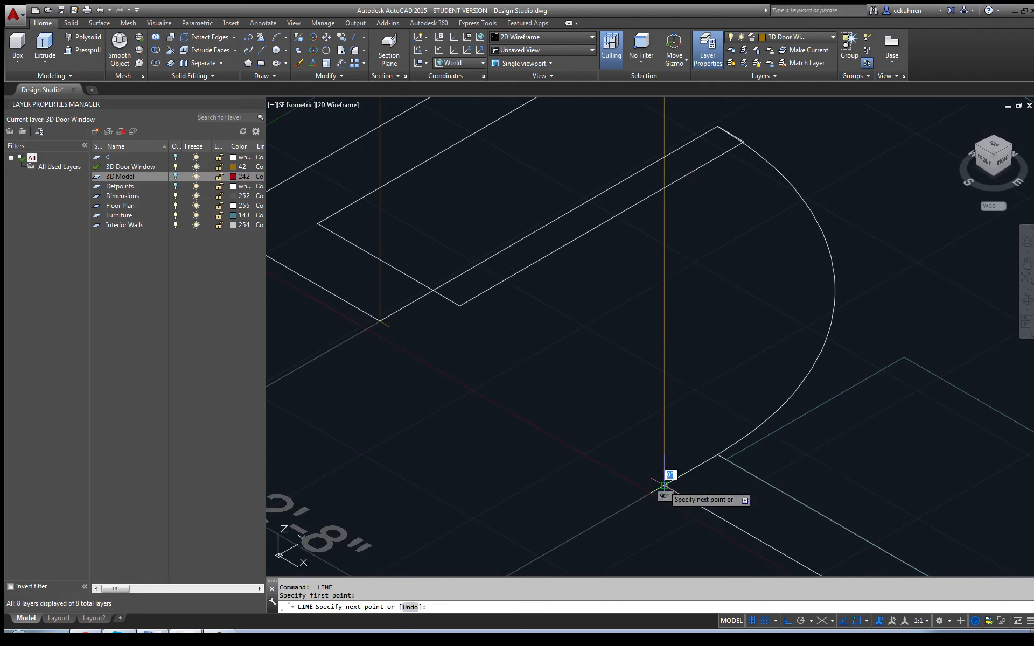
{"action": "type", "text": "1"}
{"action": "key", "text": "Return"}
{"action": "key", "text": "Escape"}
Step: Measure the height of the door outline's right vertical line
{"action": "scroll", "coordinate": [591, 382], "scroll_direction": "down", "scroll_amount": 3}
{"action": "middle_click_drag", "start_coordinate": [584, 356], "coordinate": [583, 377]}
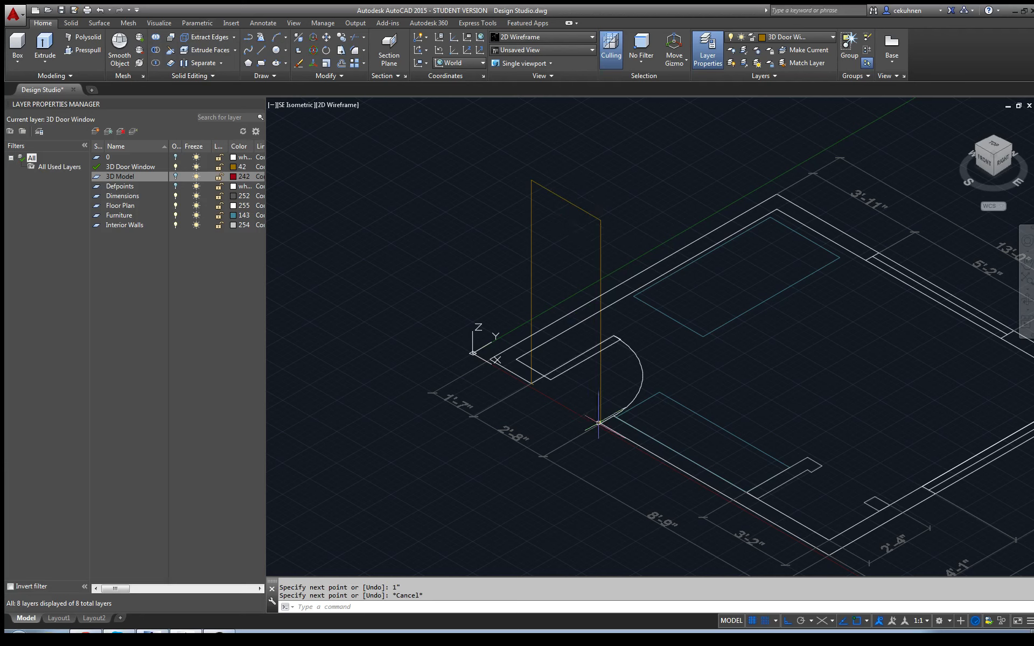
{"action": "left_click", "coordinate": [600, 246]}
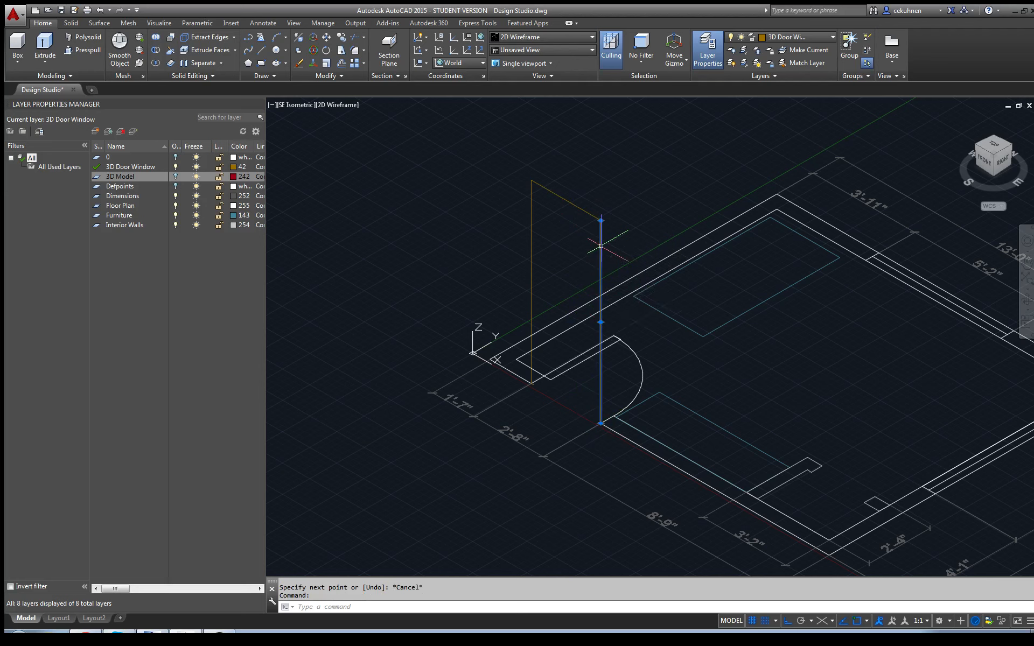
{"action": "left_click", "coordinate": [604, 221]}
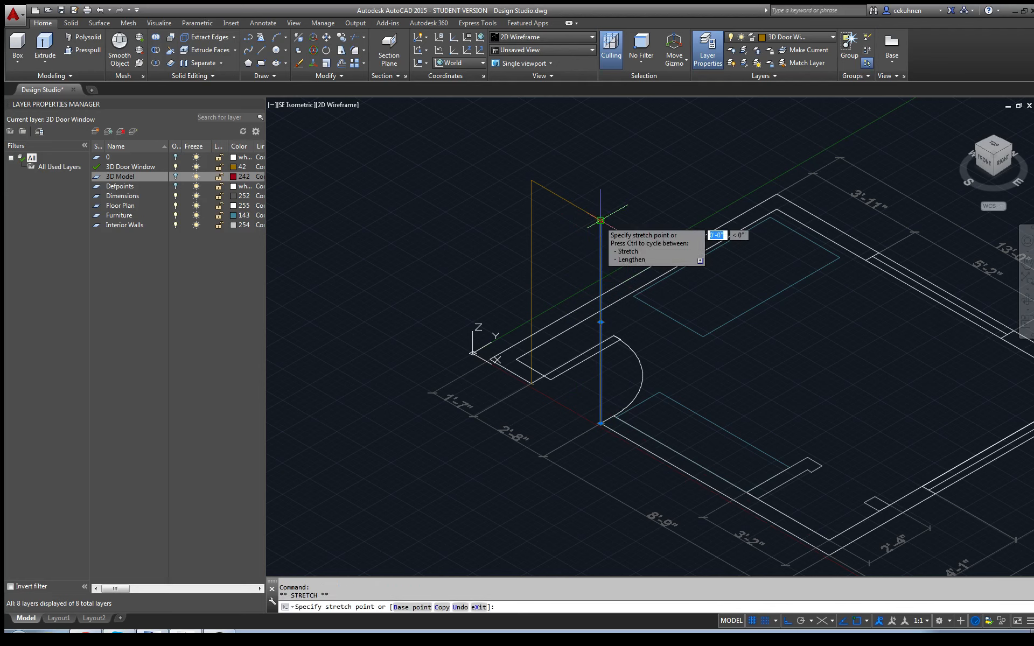
{"action": "key", "text": "Escape"}
{"action": "left_click", "coordinate": [601, 322]}
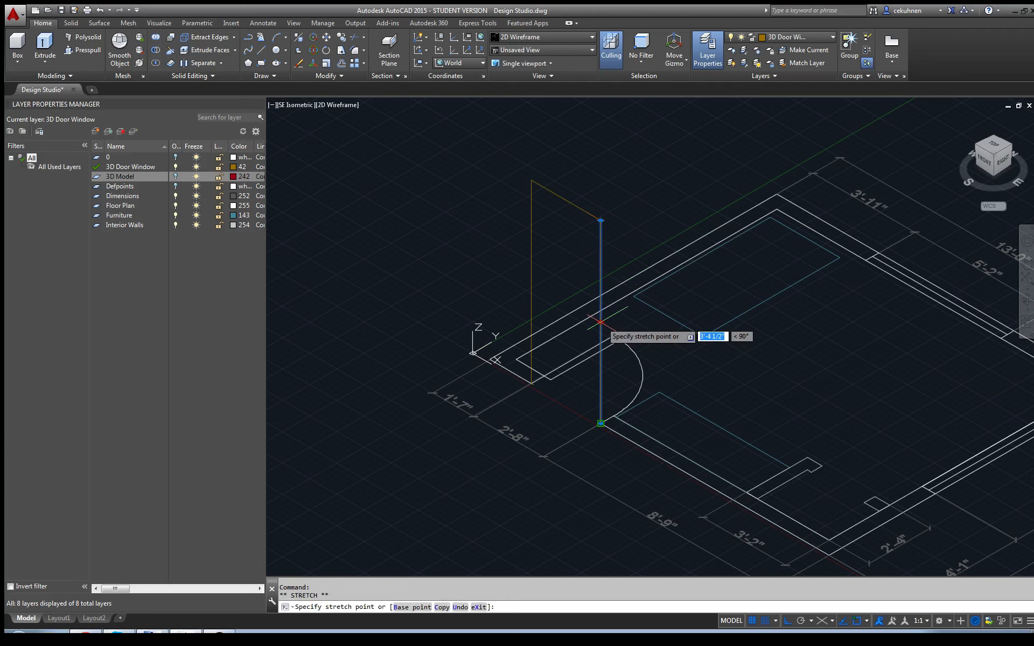
{"action": "key", "text": "Escape"}
{"action": "type", "text": "mea"}
{"action": "key", "text": "Return"}
{"action": "left_click", "coordinate": [632, 351]}
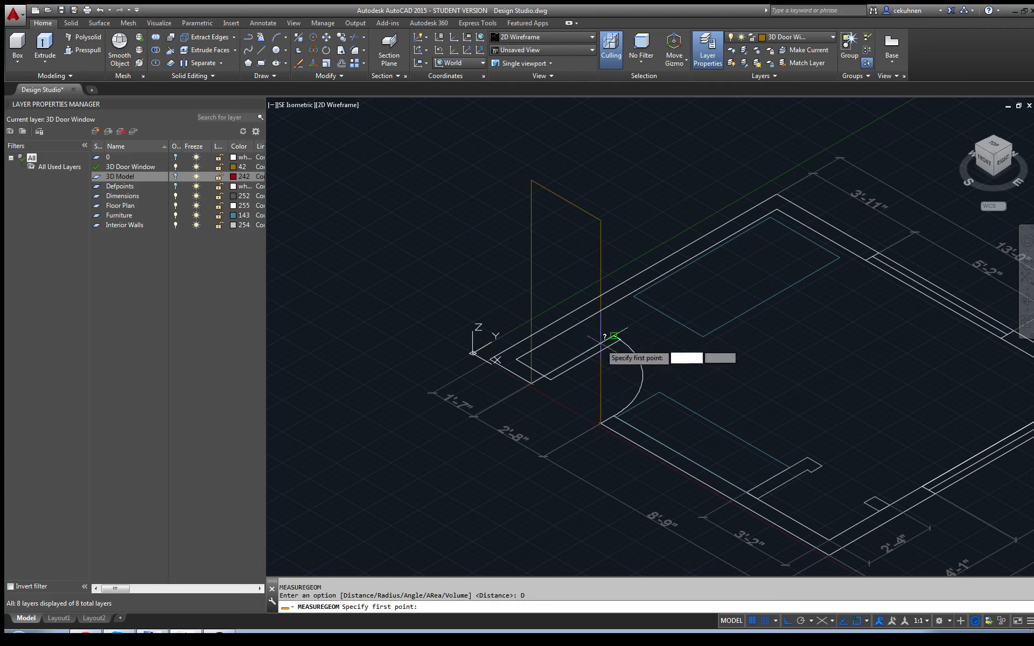
{"action": "left_click", "coordinate": [619, 433]}
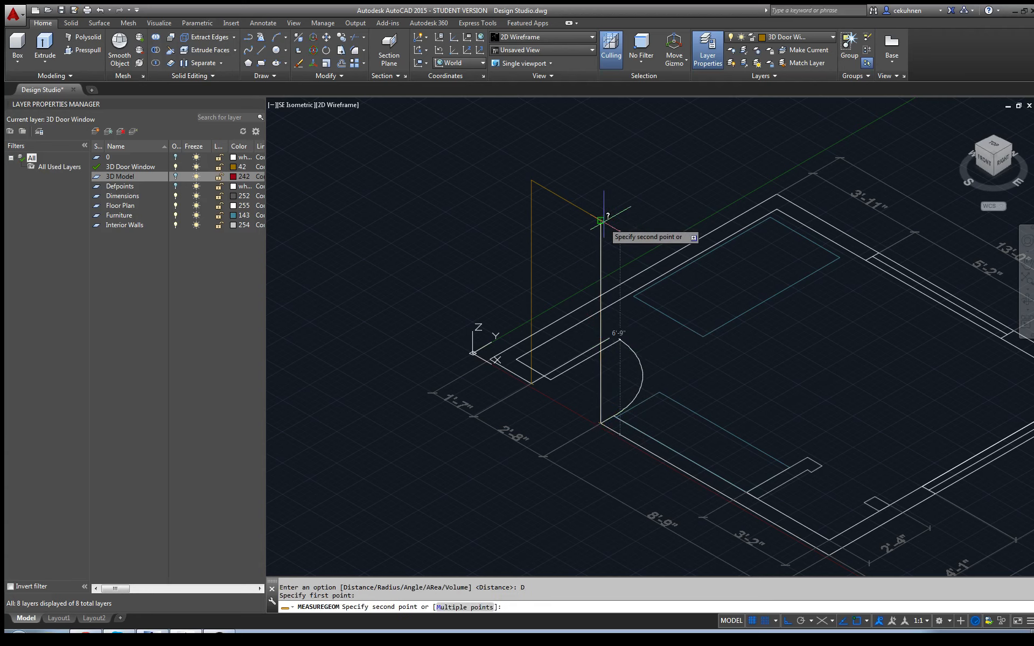
{"action": "key", "text": "Escape"}
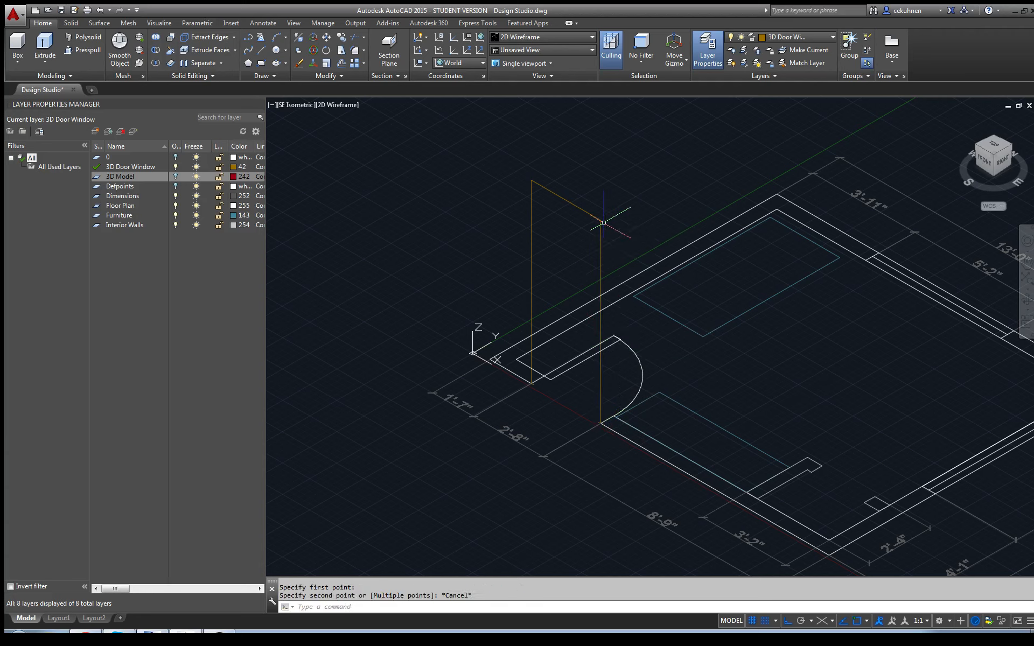
Step: Draw a 6'8" vertical line upward from the inner end of the right 1-inch base line
{"action": "left_click", "coordinate": [261, 50]}
{"action": "scroll", "coordinate": [614, 445], "scroll_direction": "up", "scroll_amount": 4}
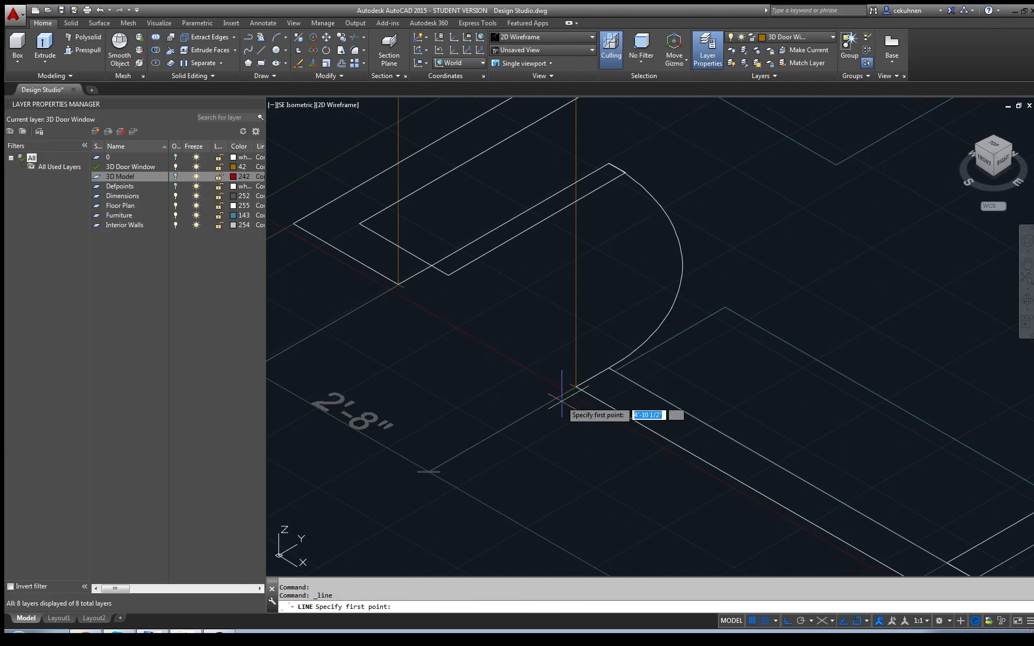
{"action": "left_click", "coordinate": [570, 384]}
{"action": "scroll", "coordinate": [570, 384], "scroll_direction": "down", "scroll_amount": 4}
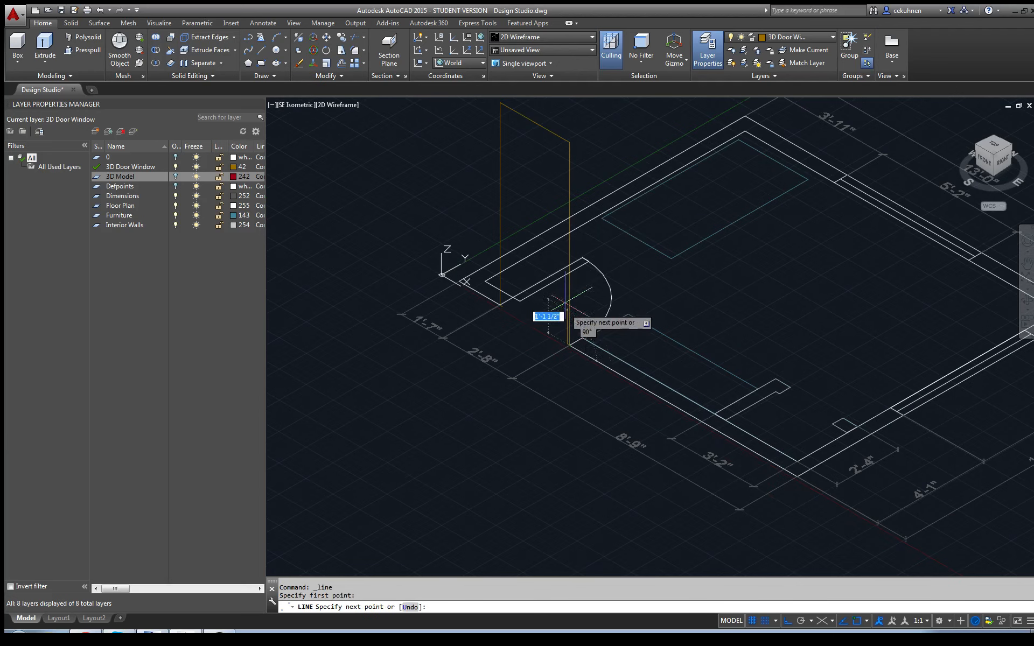
{"action": "type", "text": "6"}
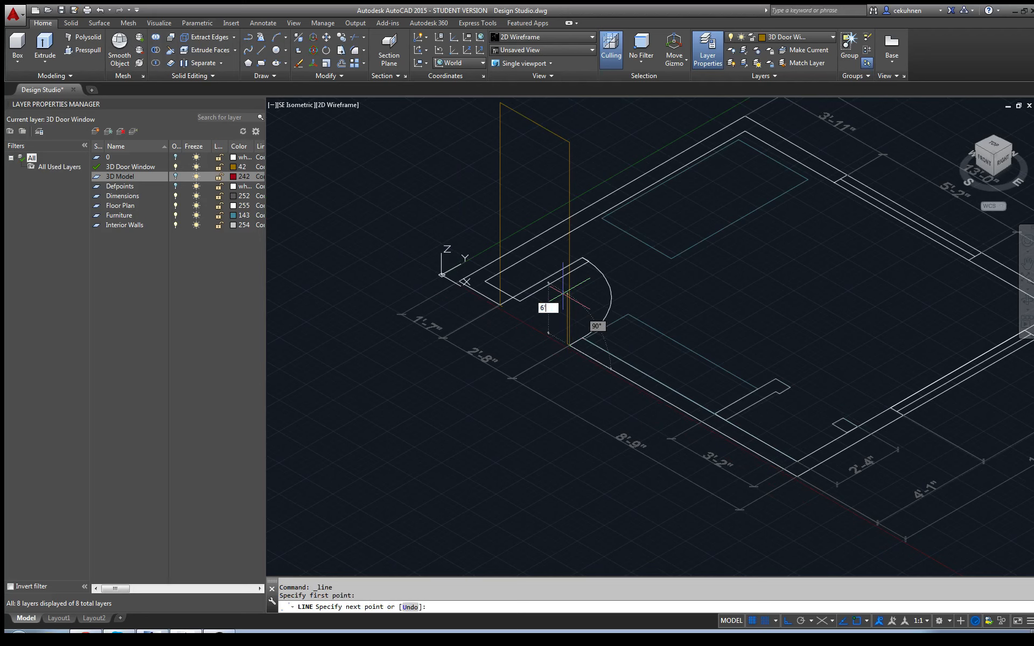
{"action": "type", "text": "'8\""}
{"action": "key", "text": "Return"}
{"action": "key", "text": "Escape"}
Step: Draw a 6'8" vertical line upward from the inner end of the left 1-inch base line
{"action": "key", "text": "Return"}
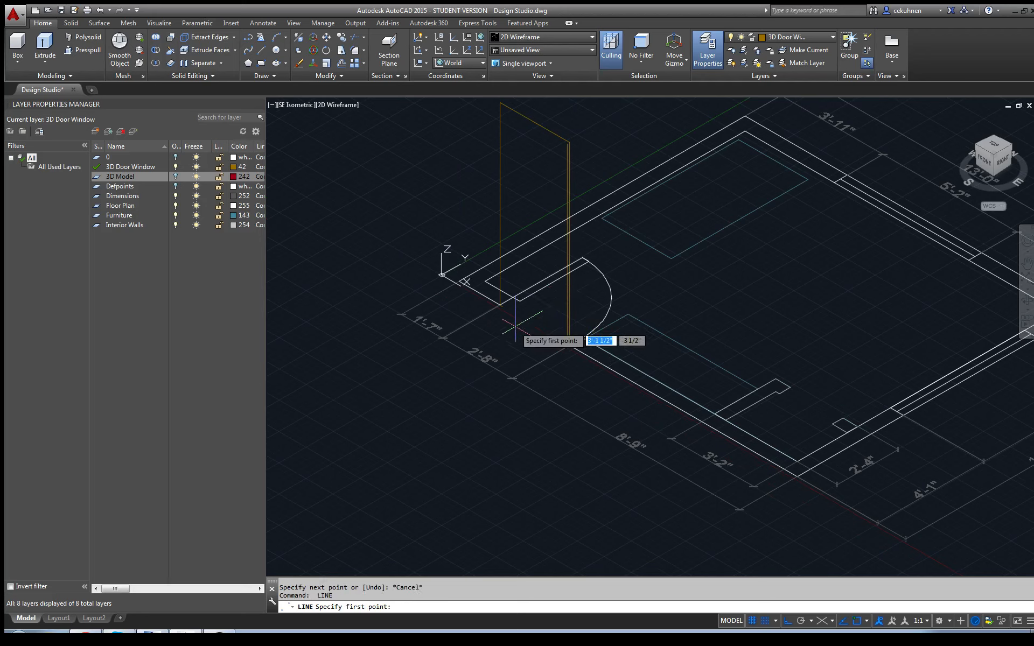
{"action": "left_click", "coordinate": [502, 306]}
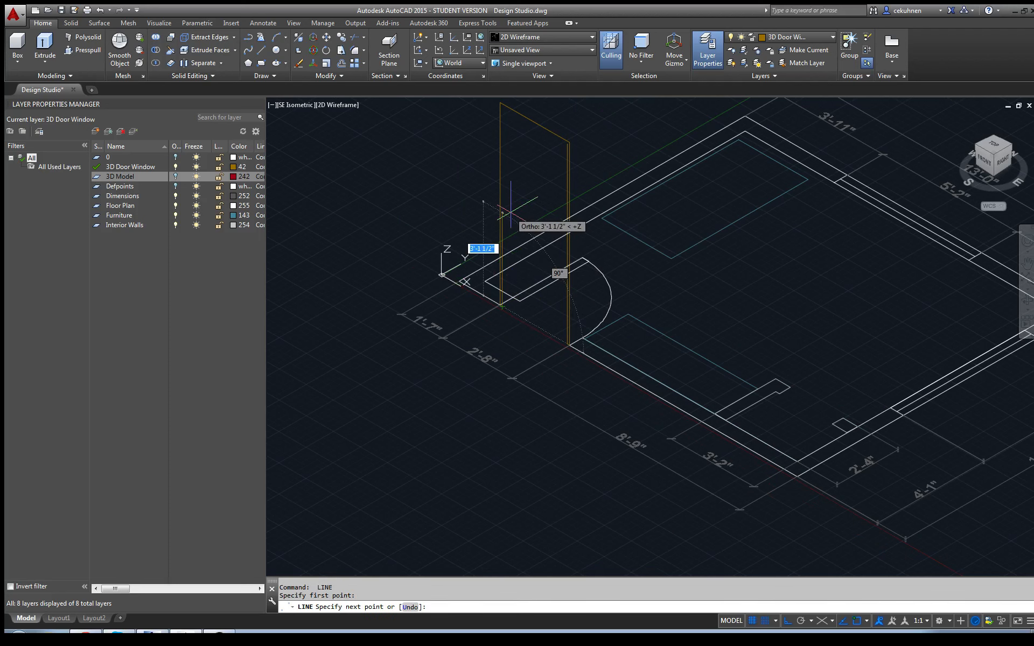
{"action": "type", "text": "6'8\""}
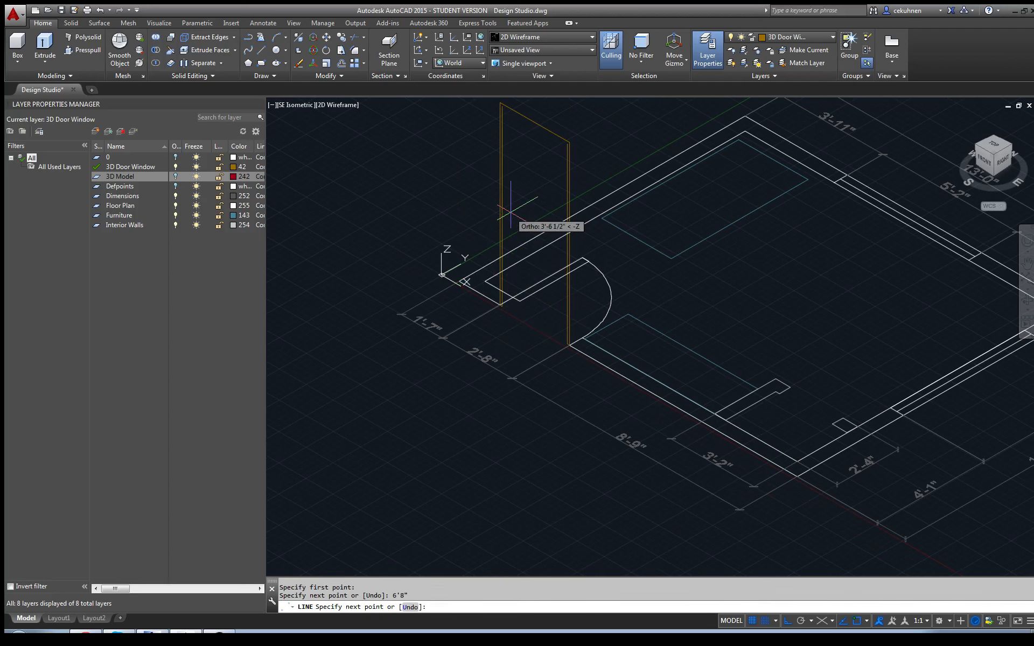
{"action": "key", "text": "Return"}
{"action": "key", "text": "Escape"}
Step: Connect the upper ends of the two inner vertical lines with a line parallel to the door head
{"action": "middle_click_drag", "start_coordinate": [531, 151], "coordinate": [496, 312]}
{"action": "scroll", "coordinate": [497, 312], "scroll_direction": "up", "scroll_amount": 4}
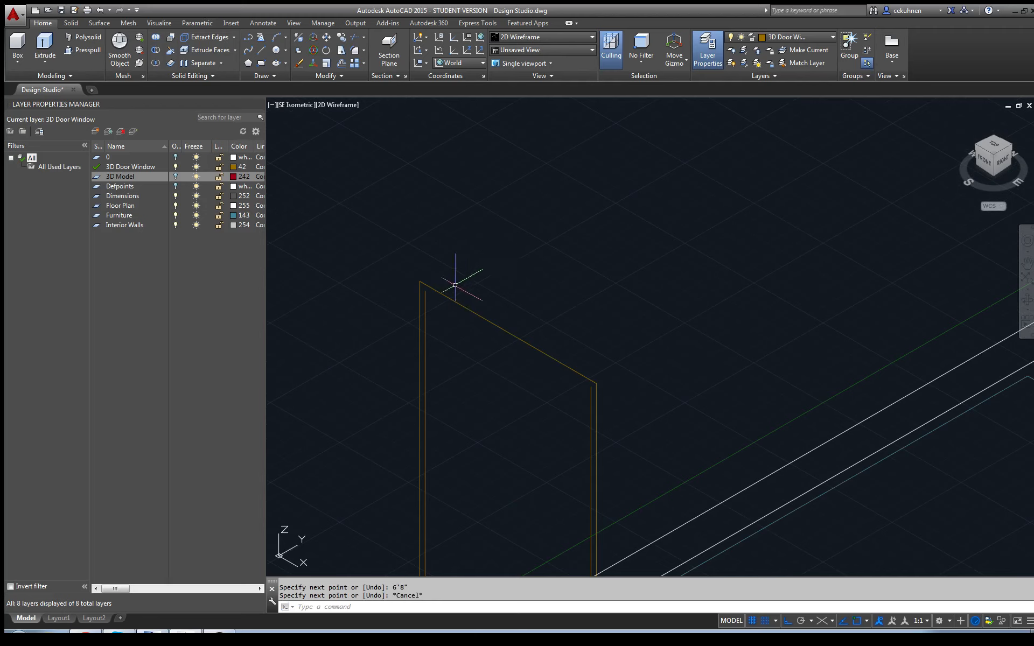
{"action": "key", "text": "Return"}
{"action": "left_click", "coordinate": [421, 283]}
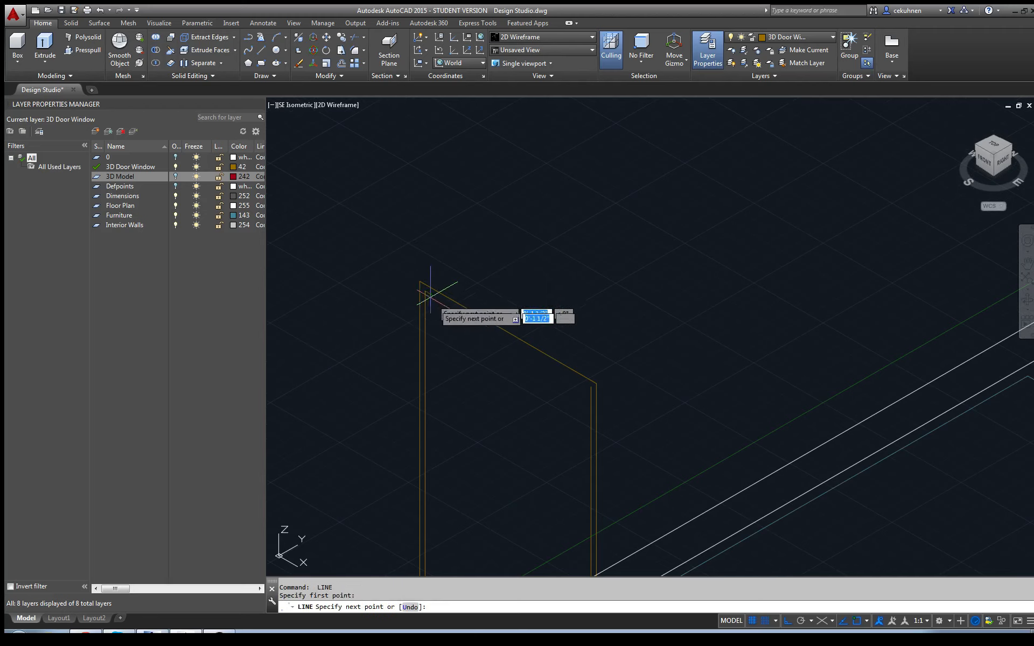
{"action": "left_click", "coordinate": [591, 386]}
{"action": "key", "text": "Escape"}
Step: Select all eight inner, outer and base lines of the door frame profile and join them into one polyline
{"action": "left_click", "coordinate": [550, 358]}
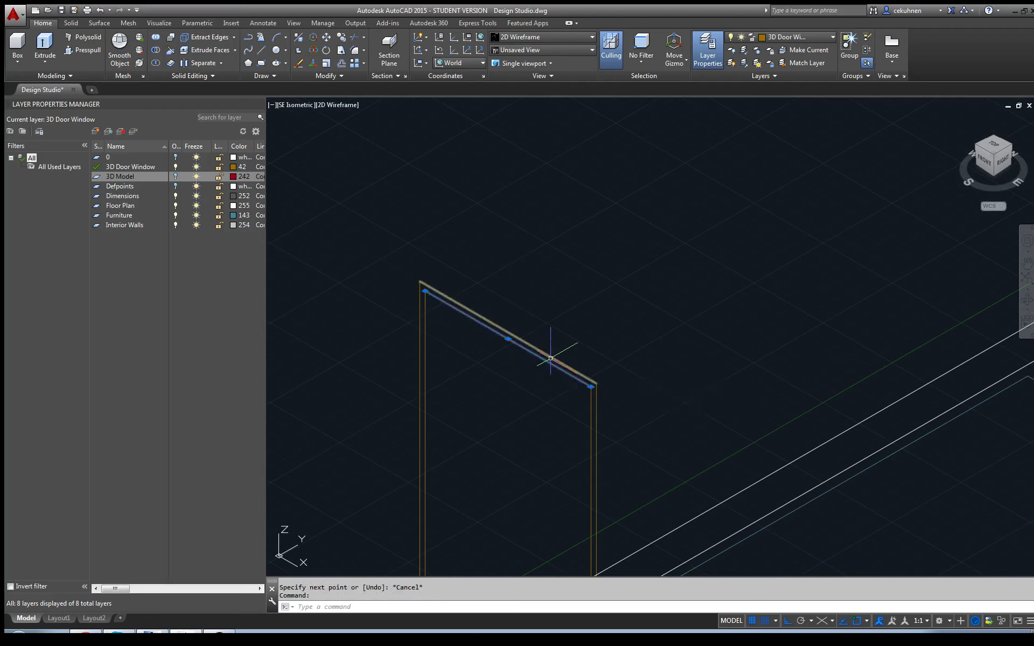
{"action": "left_click", "coordinate": [593, 390]}
{"action": "left_click", "coordinate": [582, 373]}
{"action": "left_click", "coordinate": [424, 356]}
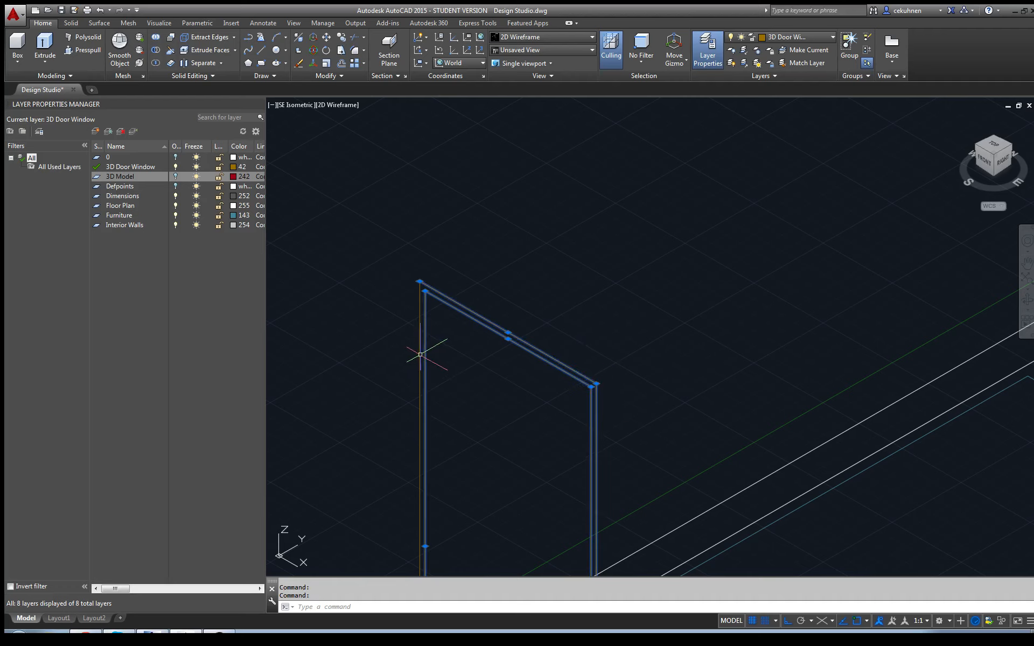
{"action": "scroll", "coordinate": [427, 353], "scroll_direction": "down", "scroll_amount": 6}
{"action": "scroll", "coordinate": [430, 425], "scroll_direction": "up", "scroll_amount": 10}
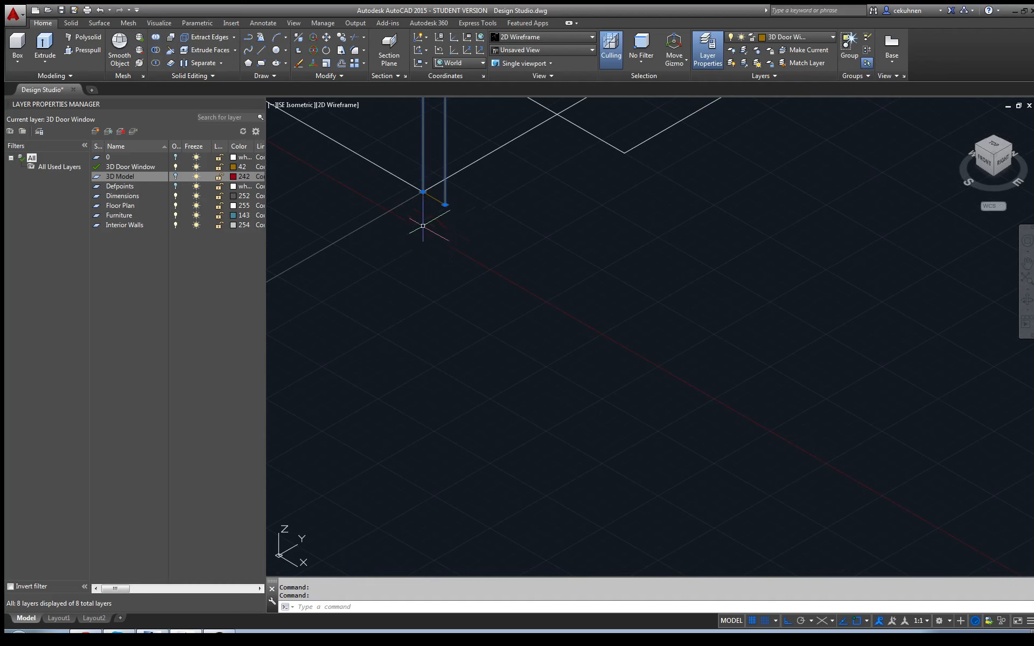
{"action": "left_click", "coordinate": [433, 202]}
{"action": "scroll", "coordinate": [604, 278], "scroll_direction": "down", "scroll_amount": 5}
{"action": "scroll", "coordinate": [721, 339], "scroll_direction": "up", "scroll_amount": 7}
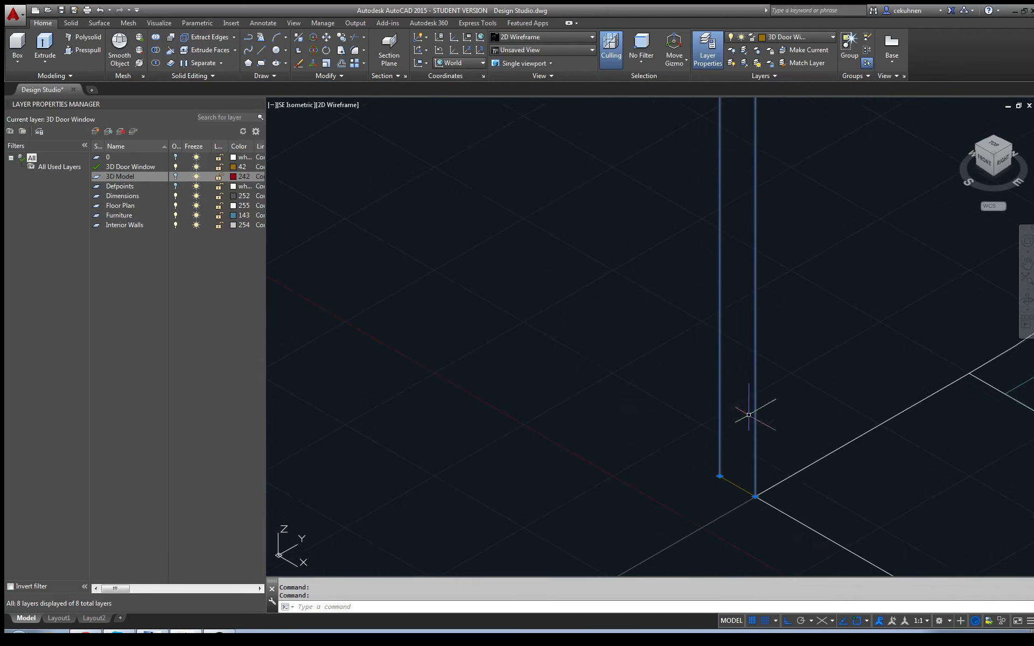
{"action": "left_click", "coordinate": [733, 483]}
{"action": "scroll", "coordinate": [592, 365], "scroll_direction": "down", "scroll_amount": 5}
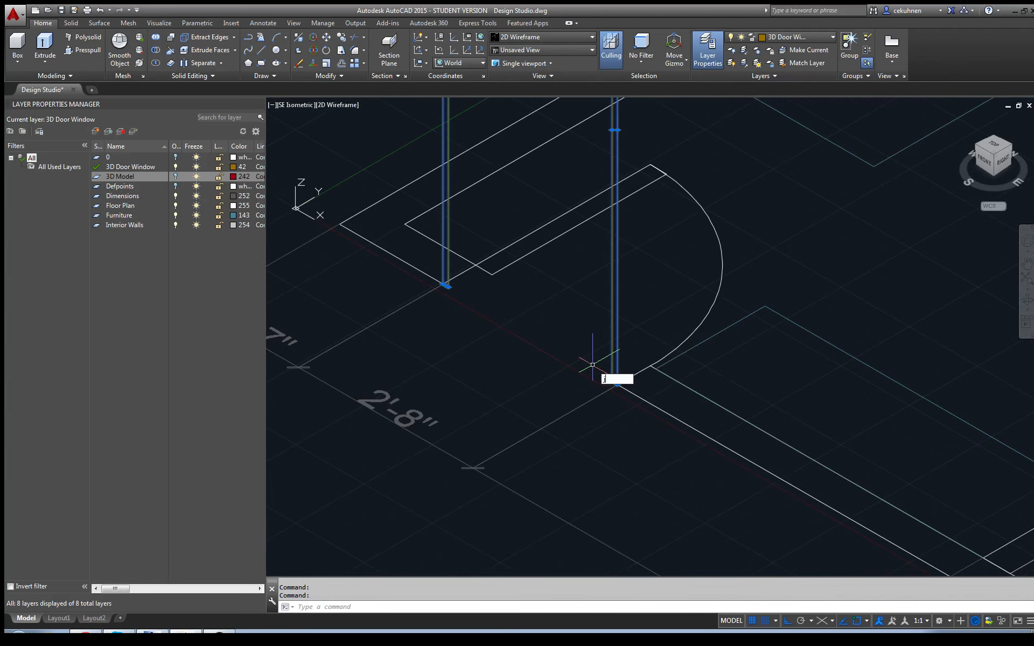
{"action": "key", "text": "Return"}
{"action": "scroll", "coordinate": [506, 339], "scroll_direction": "down", "scroll_amount": 2}
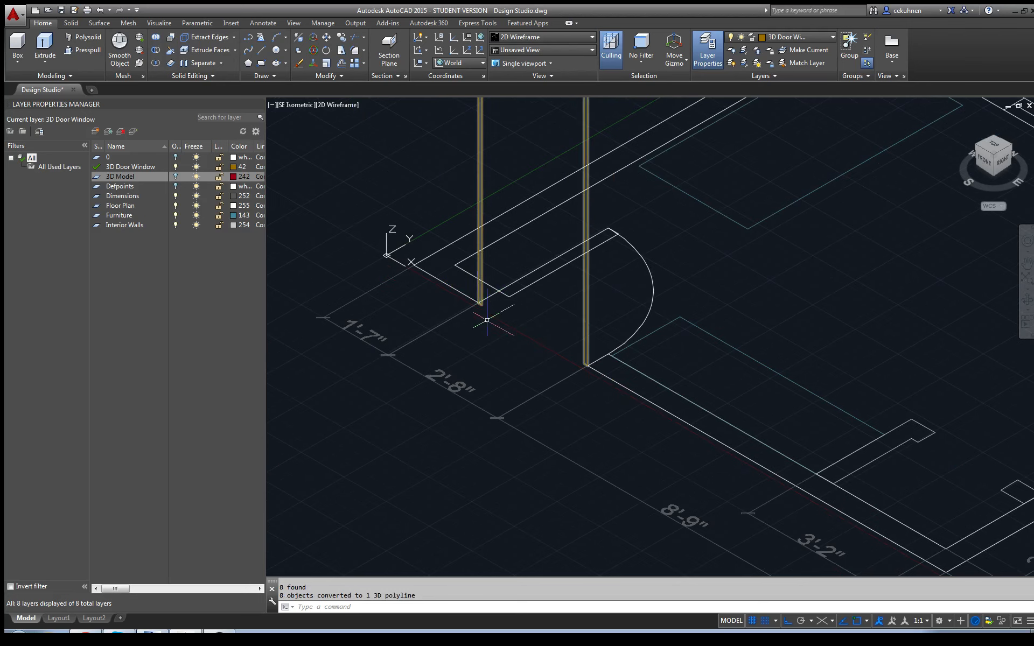
Step: Move the joined frame profile 1" into the wall opening from its outer base corner, with object snap off
{"action": "middle_click_drag", "start_coordinate": [505, 340], "coordinate": [498, 434]}
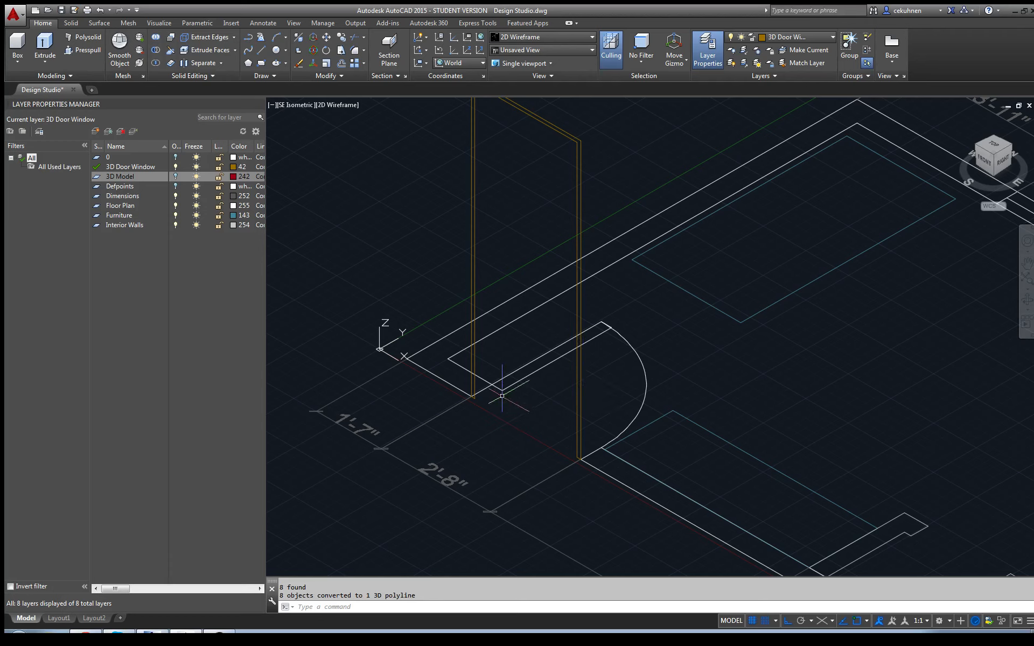
{"action": "scroll", "coordinate": [458, 415], "scroll_direction": "up", "scroll_amount": 5}
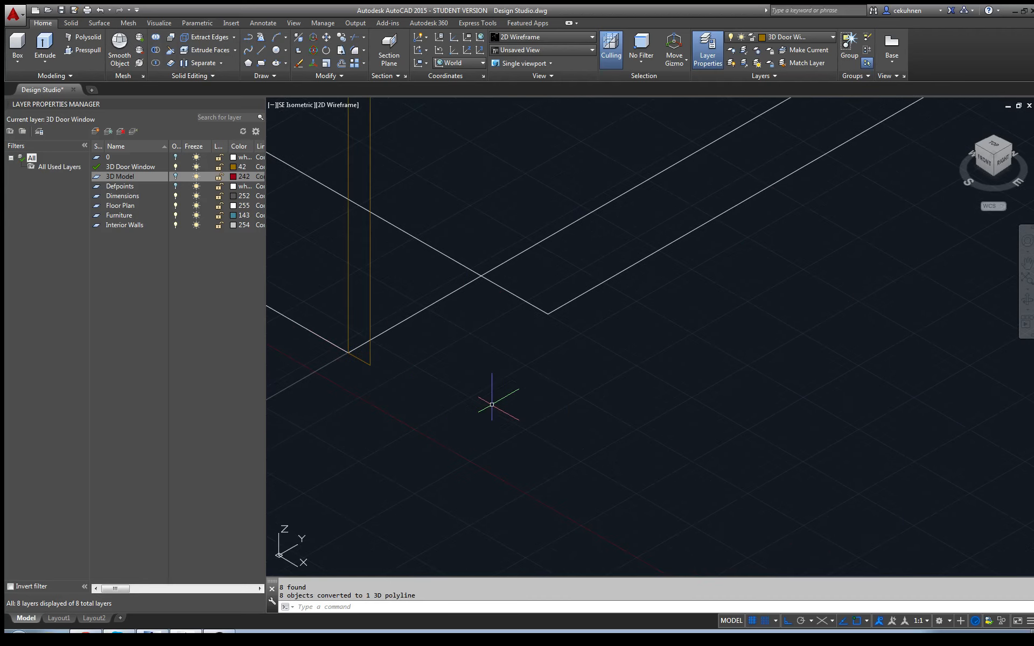
{"action": "left_click", "coordinate": [326, 36]}
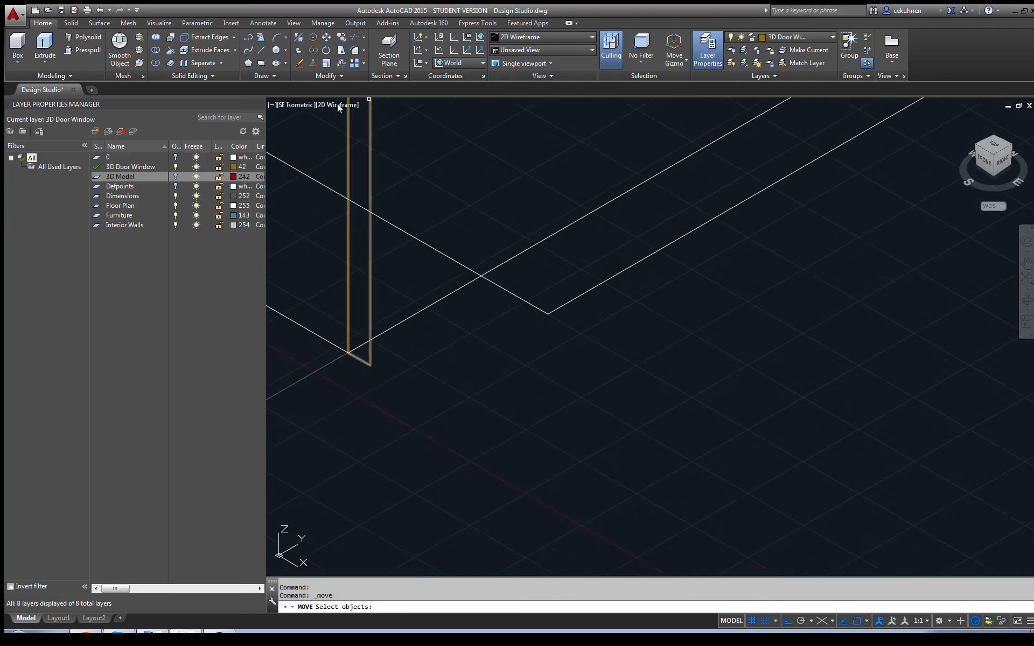
{"action": "left_click", "coordinate": [370, 289]}
{"action": "key", "text": "Return"}
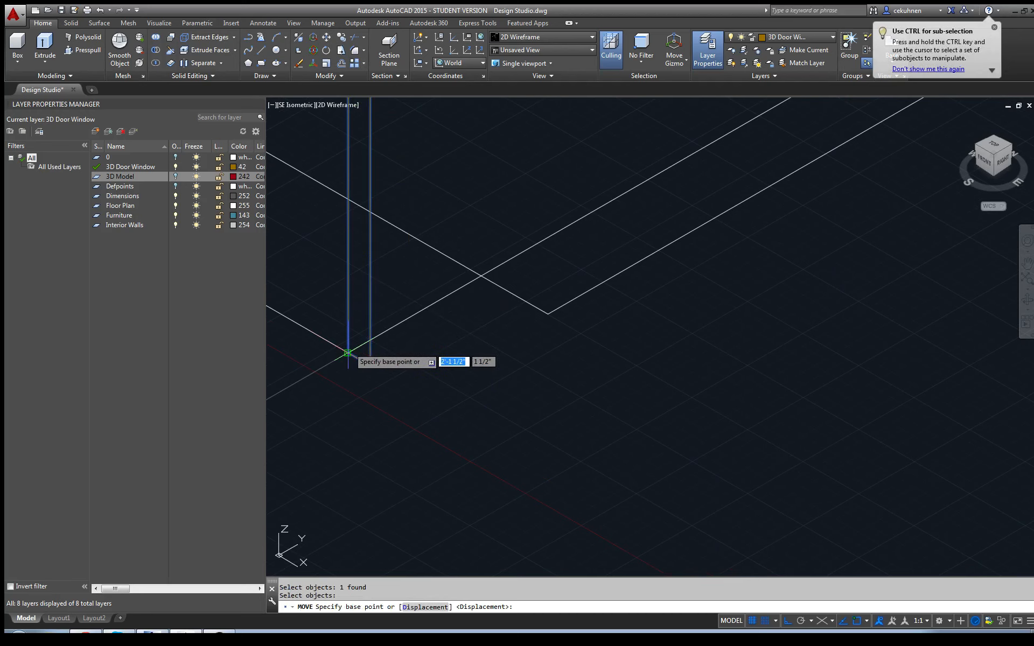
{"action": "left_click", "coordinate": [348, 352]}
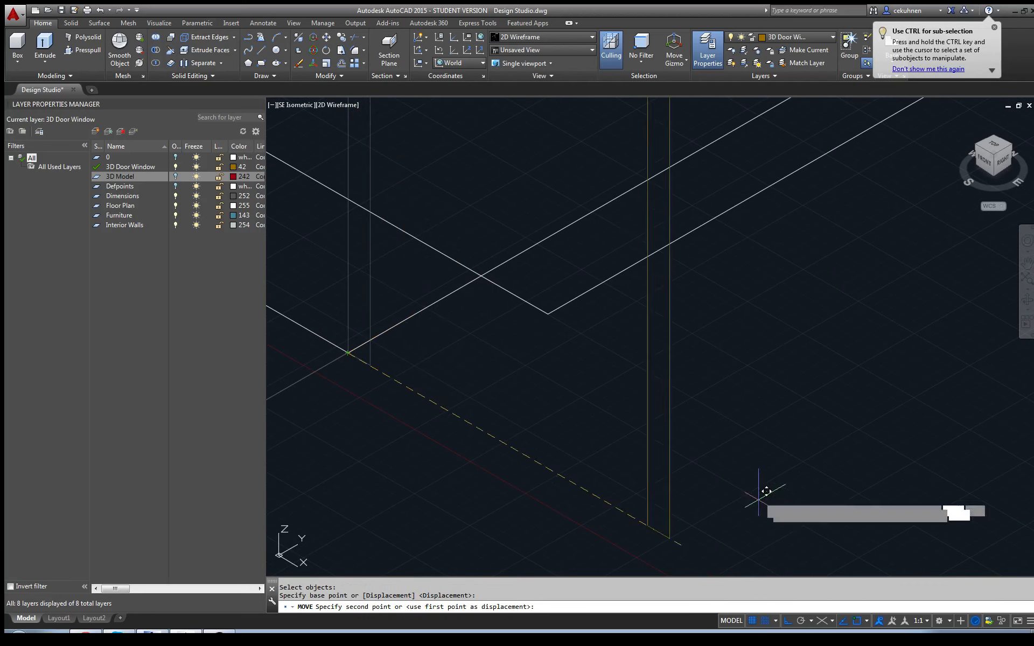
{"action": "left_click", "coordinate": [856, 621]}
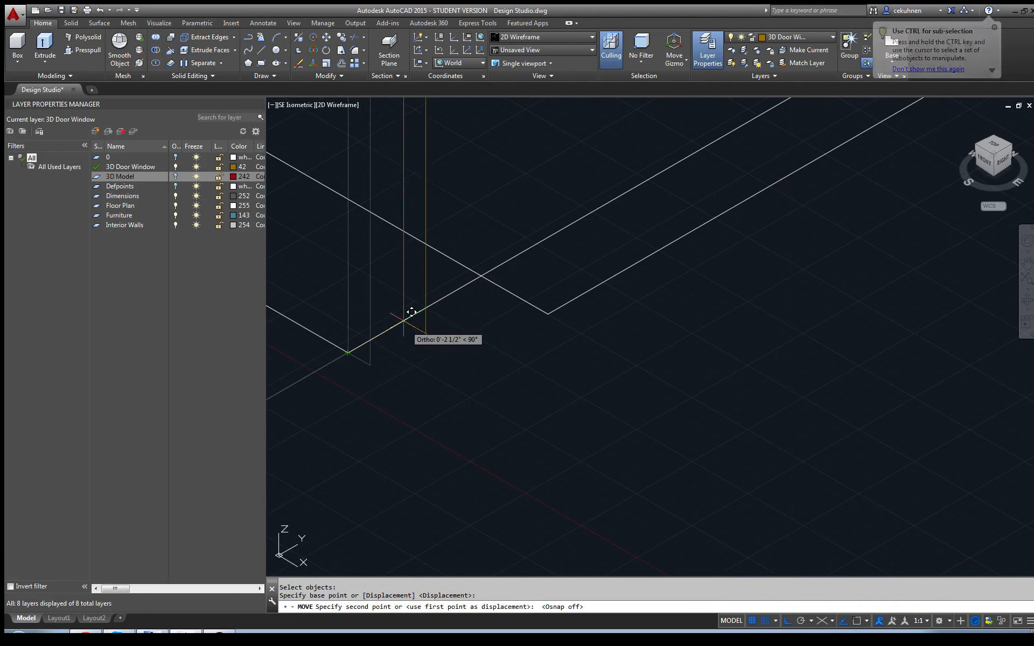
{"action": "type", "text": "1"}
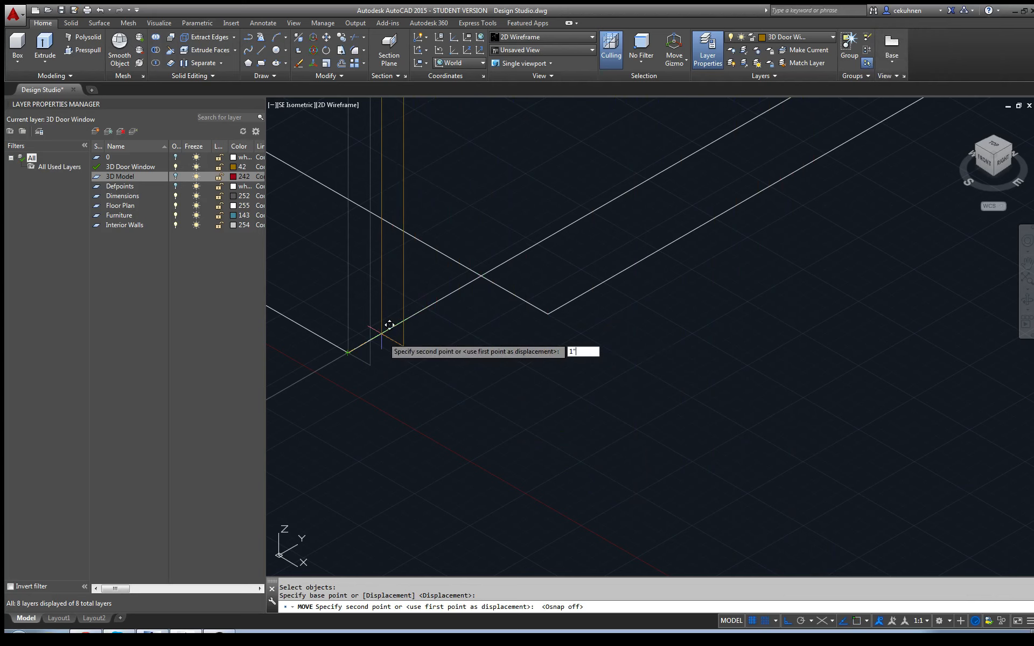
{"action": "key", "text": "Return"}
{"action": "scroll", "coordinate": [477, 380], "scroll_direction": "down", "scroll_amount": 2}
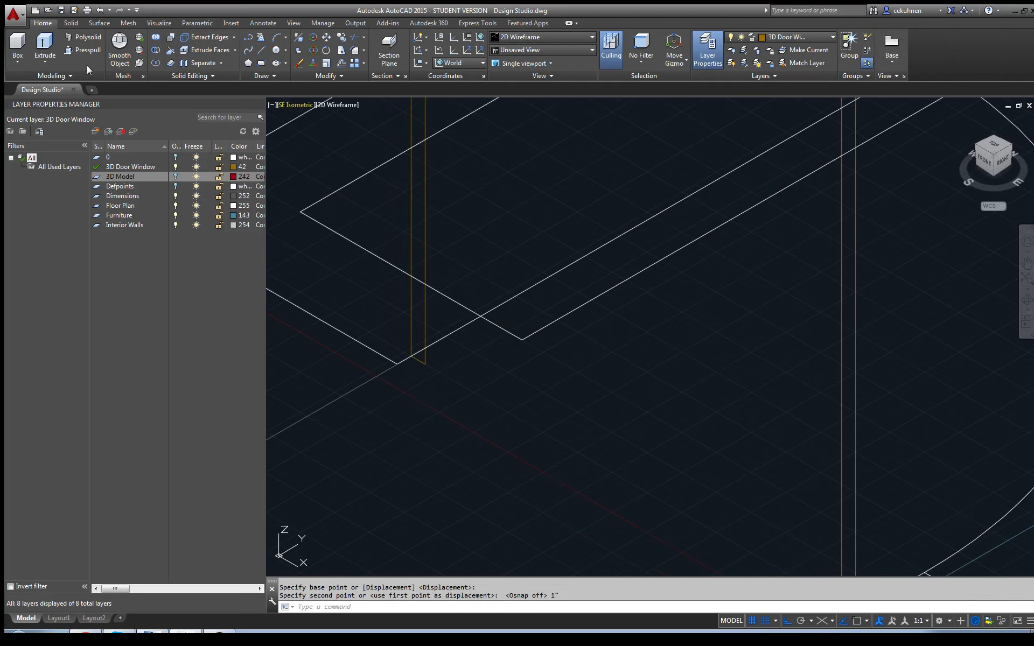
Step: Extrude the door frame profile as a solid with a height of -4" into the wall depth
{"action": "left_click", "coordinate": [45, 59]}
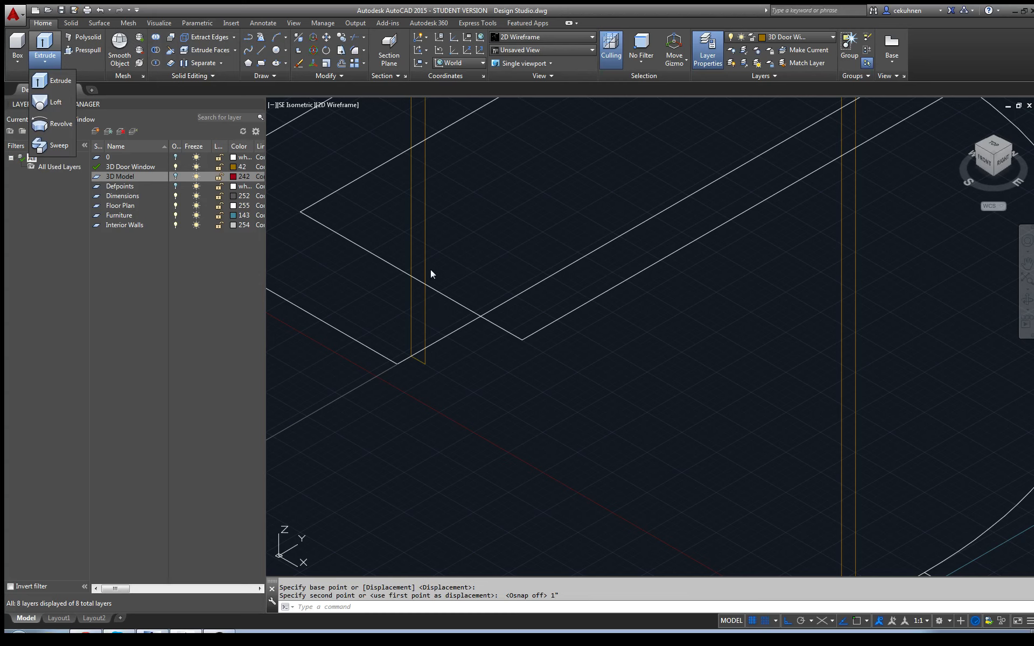
{"action": "left_click", "coordinate": [59, 81]}
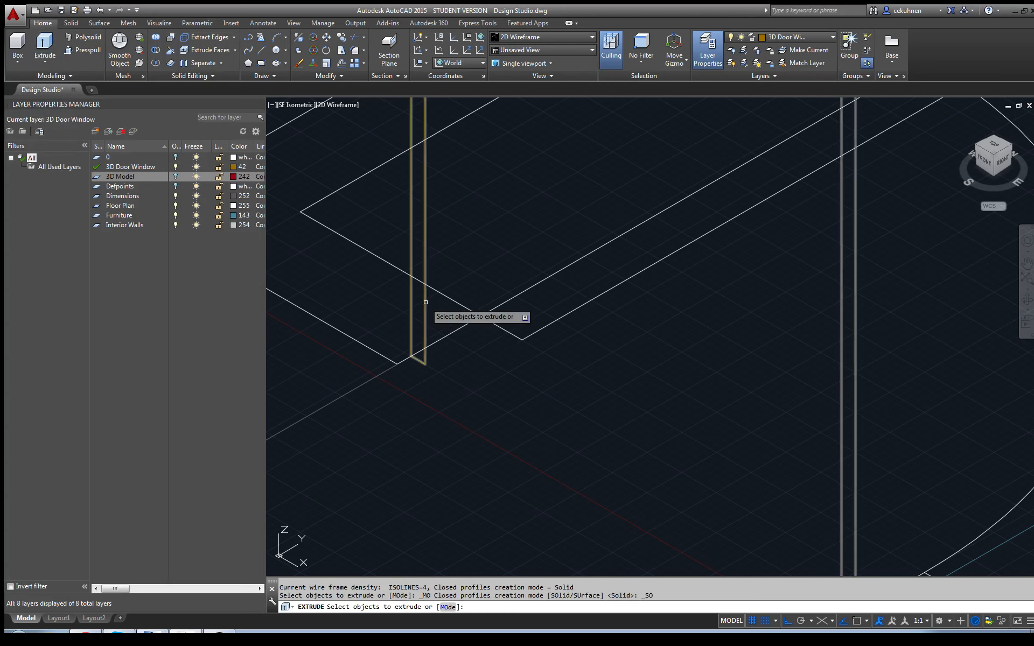
{"action": "left_click", "coordinate": [425, 302]}
{"action": "key", "text": "Return"}
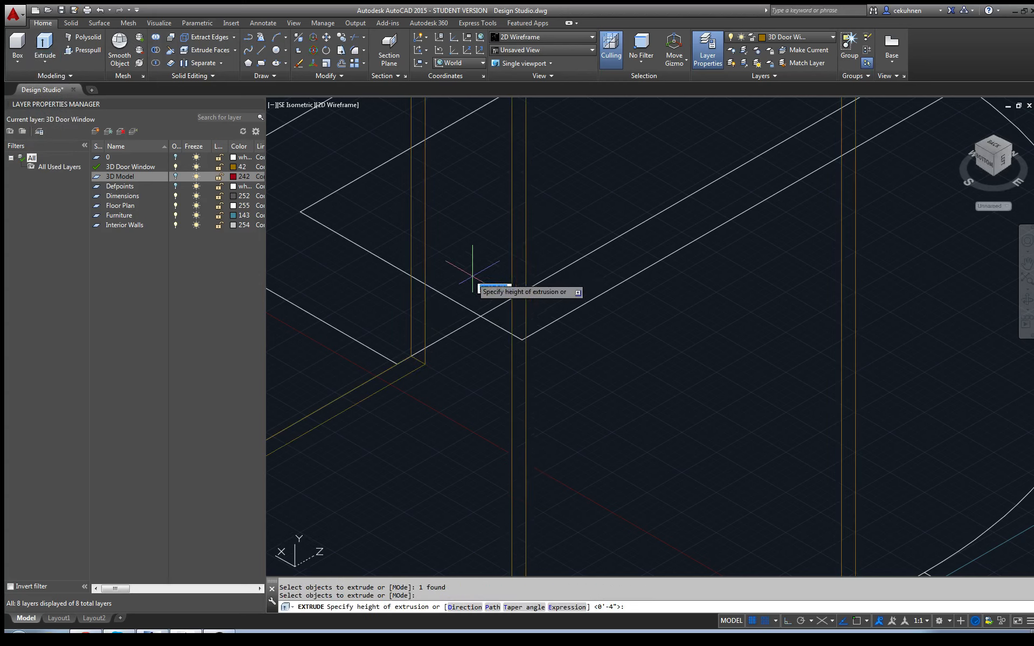
{"action": "scroll", "coordinate": [632, 293], "scroll_direction": "down", "scroll_amount": 2}
{"action": "scroll", "coordinate": [632, 294], "scroll_direction": "down", "scroll_amount": 4}
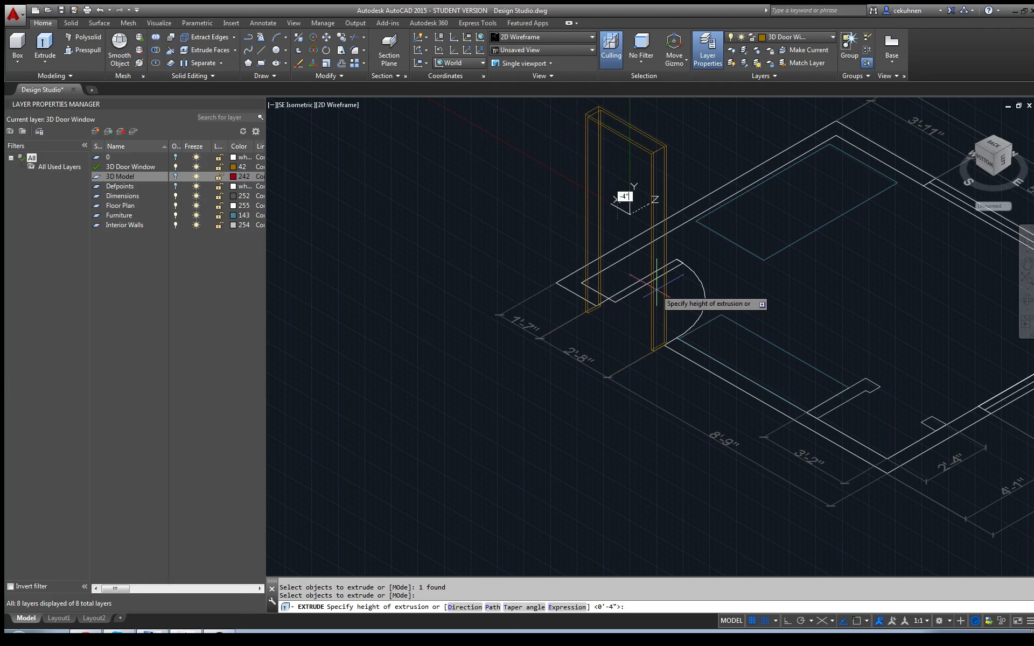
{"action": "key", "text": "Return"}
Step: Inspect the extruded door frame in the Shaded visual style, and return the view to 2D Wireframe
{"action": "scroll", "coordinate": [588, 320], "scroll_direction": "up", "scroll_amount": 5}
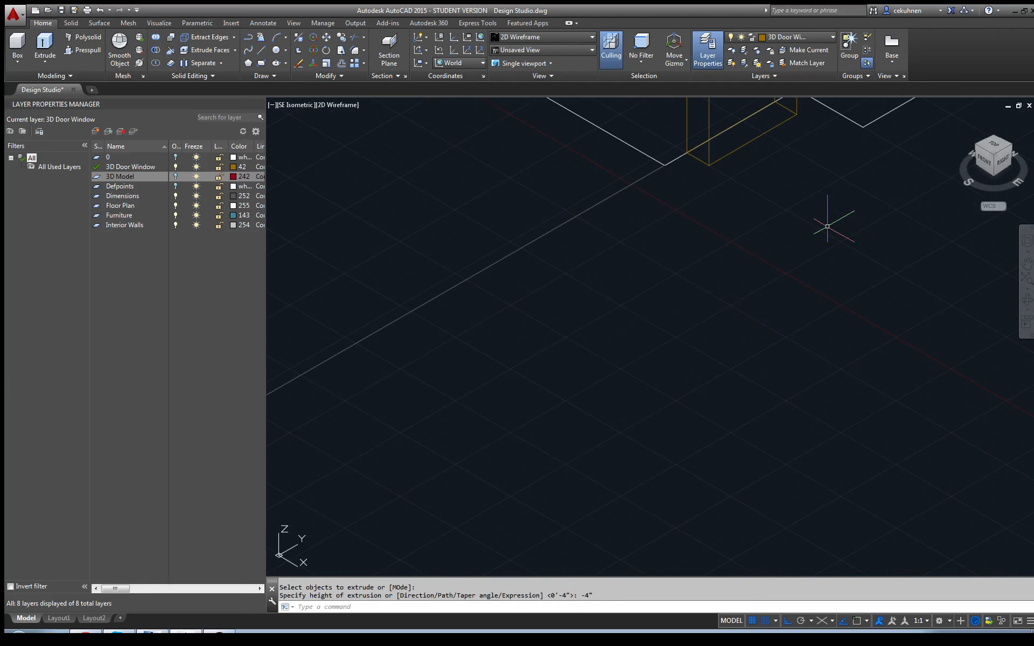
{"action": "middle_click_drag", "start_coordinate": [826, 227], "coordinate": [592, 406]}
{"action": "scroll", "coordinate": [609, 335], "scroll_direction": "down", "scroll_amount": 2}
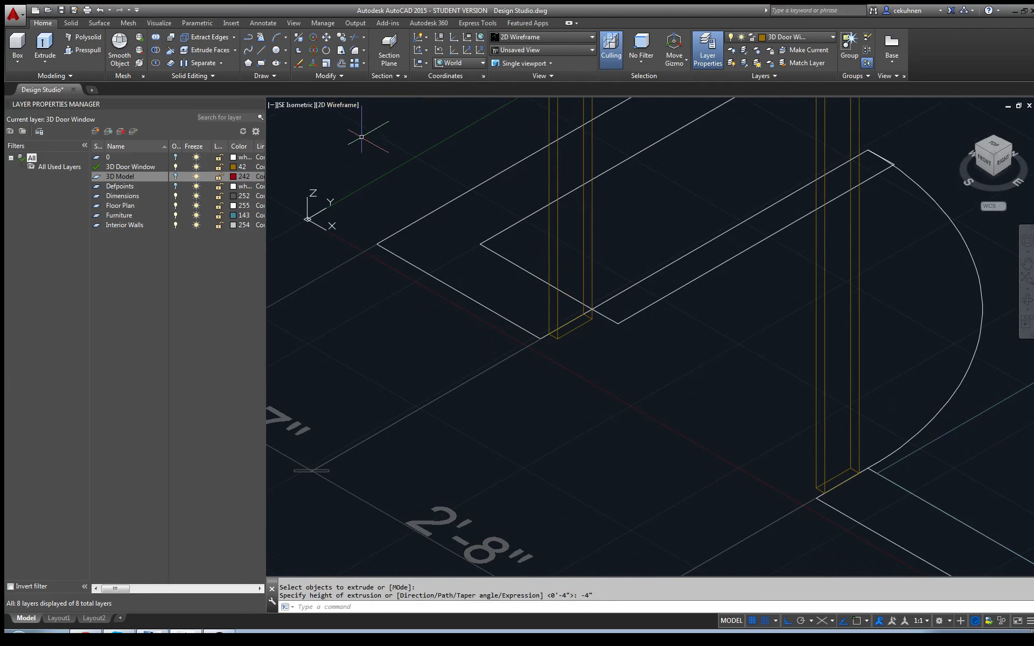
{"action": "right_click", "coordinate": [326, 103]}
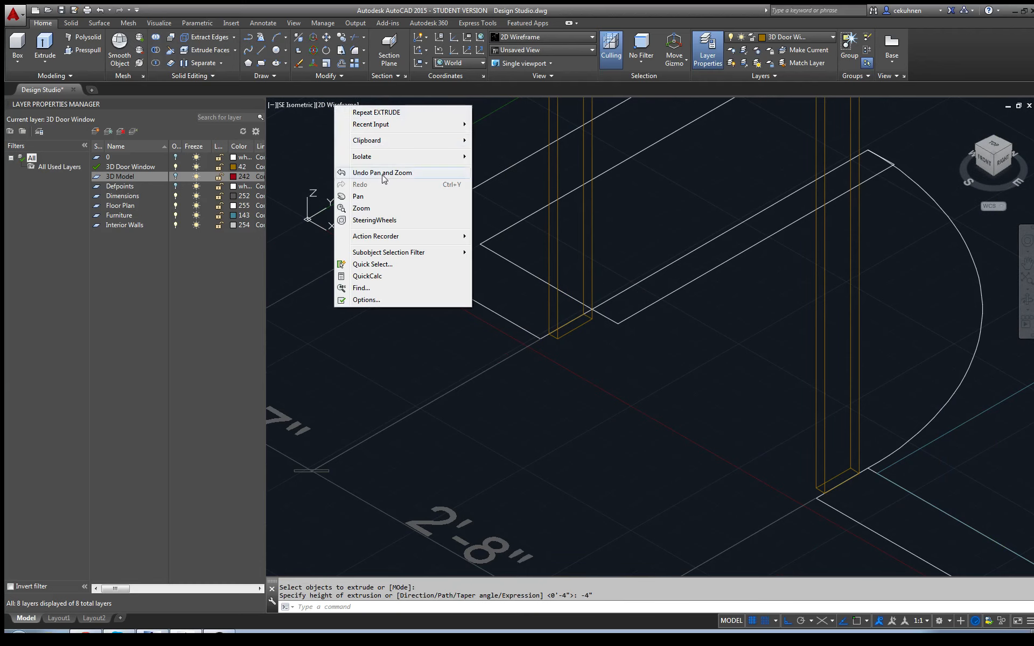
{"action": "key", "text": "Escape"}
{"action": "left_click", "coordinate": [336, 105]}
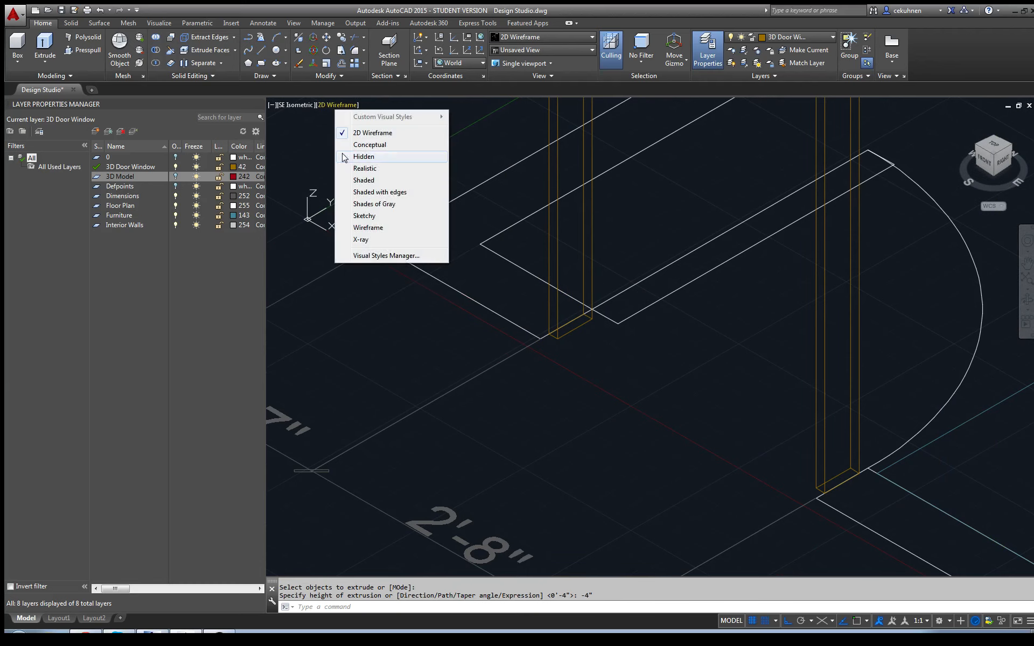
{"action": "left_click", "coordinate": [362, 180]}
{"action": "scroll", "coordinate": [603, 291], "scroll_direction": "down", "scroll_amount": 2}
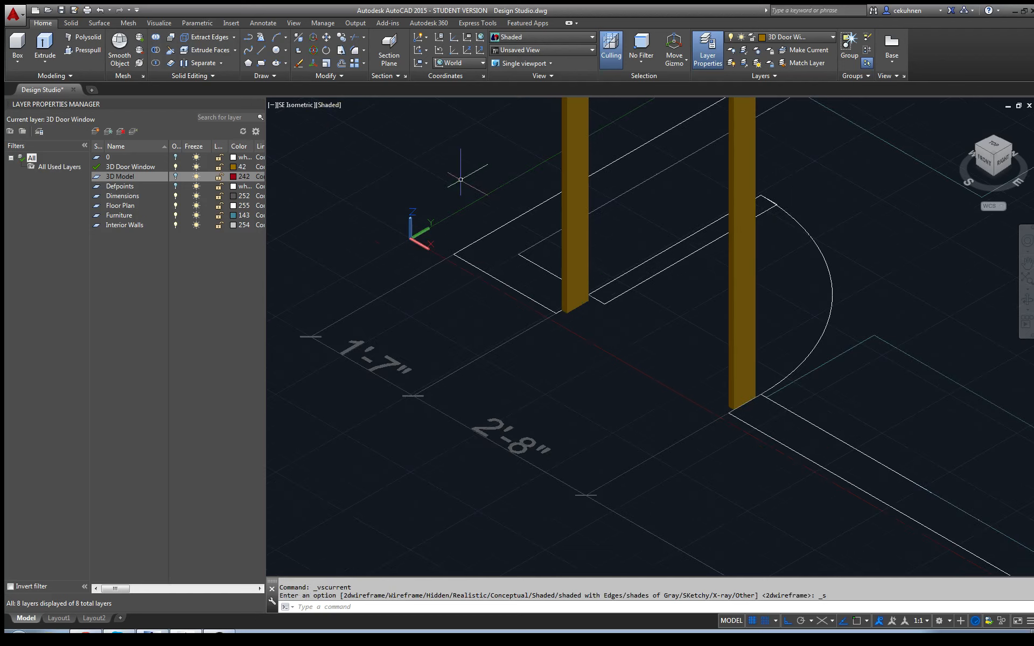
{"action": "left_click", "coordinate": [332, 106]}
{"action": "left_click", "coordinate": [353, 133]}
{"action": "mouse_move", "coordinate": [630, 338]}
{"action": "left_mouse_down"}
{"action": "mouse_move", "coordinate": [599, 385]}
{"action": "mouse_move", "coordinate": [598, 363]}
{"action": "left_mouse_up"}
{"action": "middle_click_drag", "start_coordinate": [598, 363], "coordinate": [505, 433]}
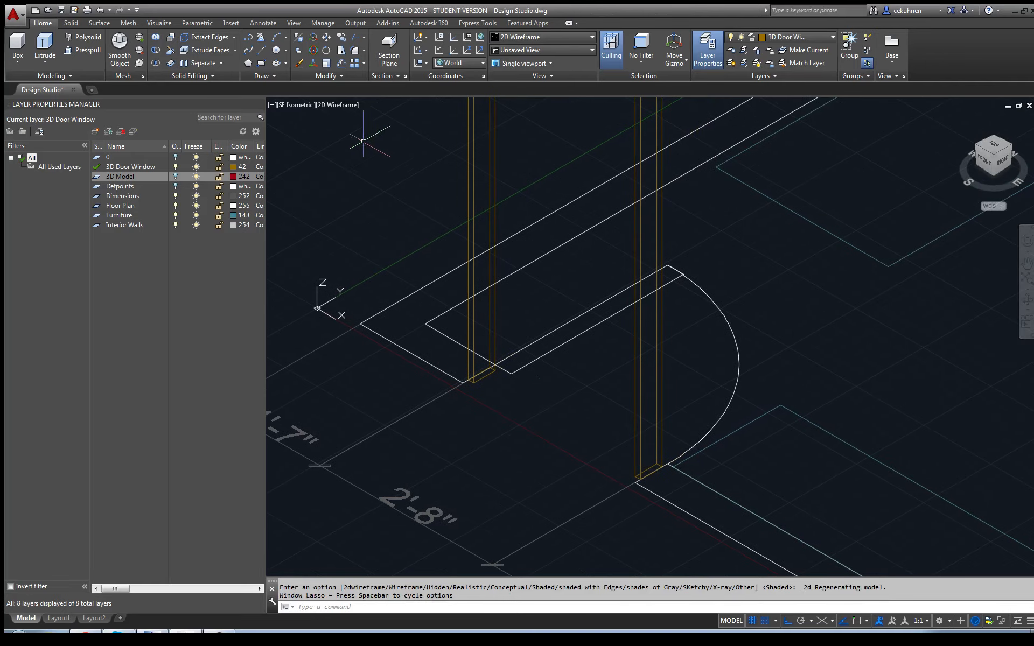
Step: Draw a closed rectangular door outline with lines through the four inner corners of the frame's front face
{"action": "left_click", "coordinate": [260, 53]}
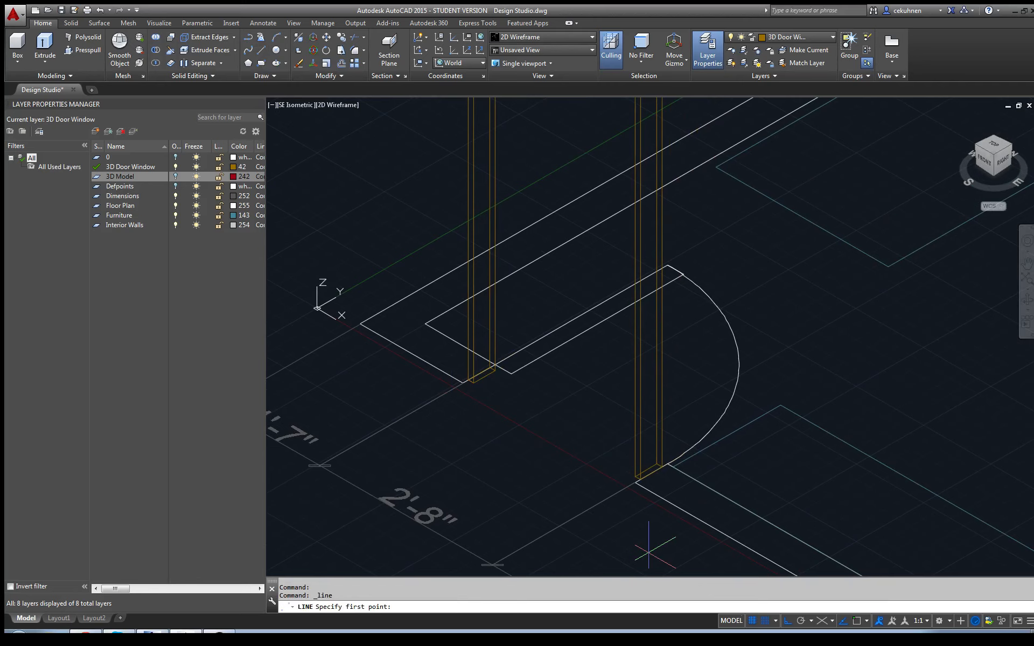
{"action": "left_click", "coordinate": [473, 382]}
{"action": "left_click", "coordinate": [635, 476]}
{"action": "scroll", "coordinate": [595, 339], "scroll_direction": "down", "scroll_amount": 5}
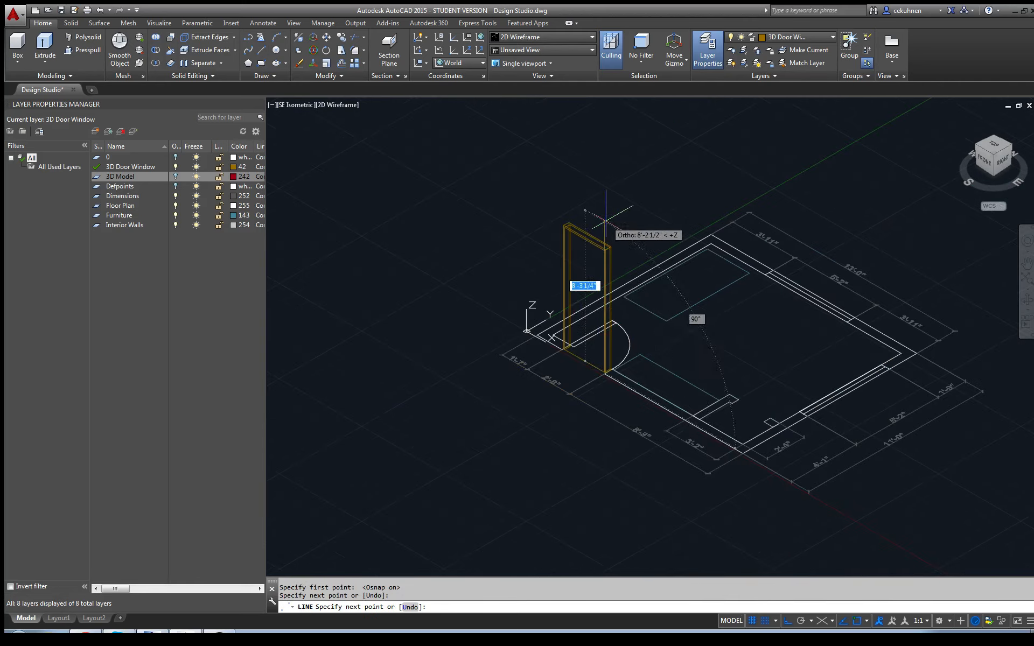
{"action": "scroll", "coordinate": [595, 220], "scroll_direction": "up", "scroll_amount": 8}
{"action": "left_click", "coordinate": [591, 318]}
{"action": "left_click", "coordinate": [433, 220]}
{"action": "scroll", "coordinate": [491, 358], "scroll_direction": "down", "scroll_amount": 7}
{"action": "scroll", "coordinate": [494, 432], "scroll_direction": "up", "scroll_amount": 3}
{"action": "scroll", "coordinate": [483, 438], "scroll_direction": "up", "scroll_amount": 6}
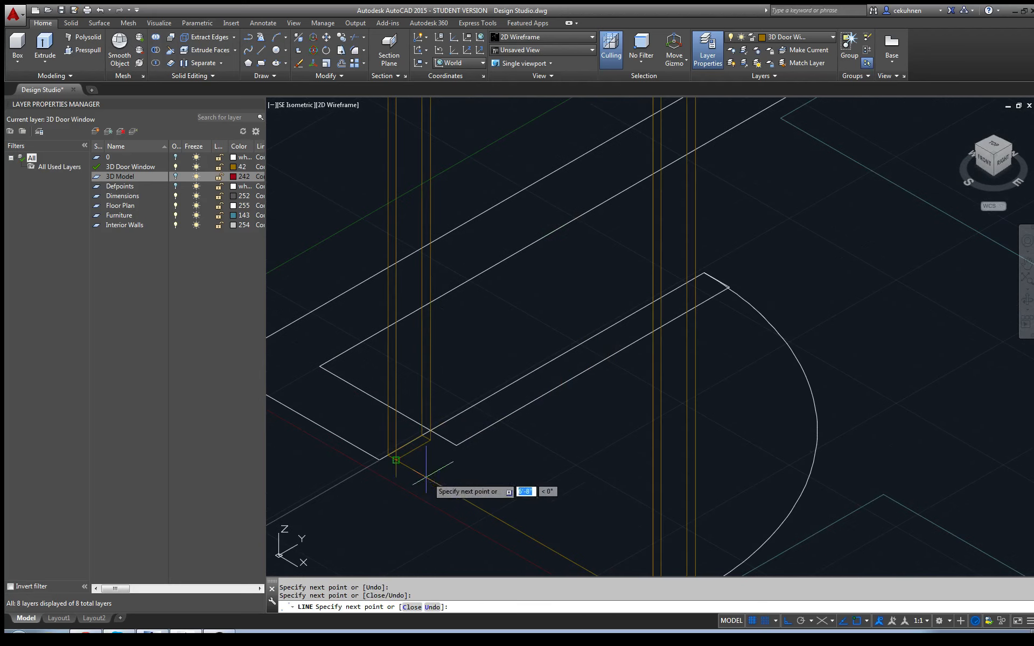
{"action": "left_click", "coordinate": [395, 460]}
{"action": "key", "text": "Escape"}
Step: Select the bottom, side and top lines of the door outline and join them into one polyline
{"action": "left_click", "coordinate": [397, 462]}
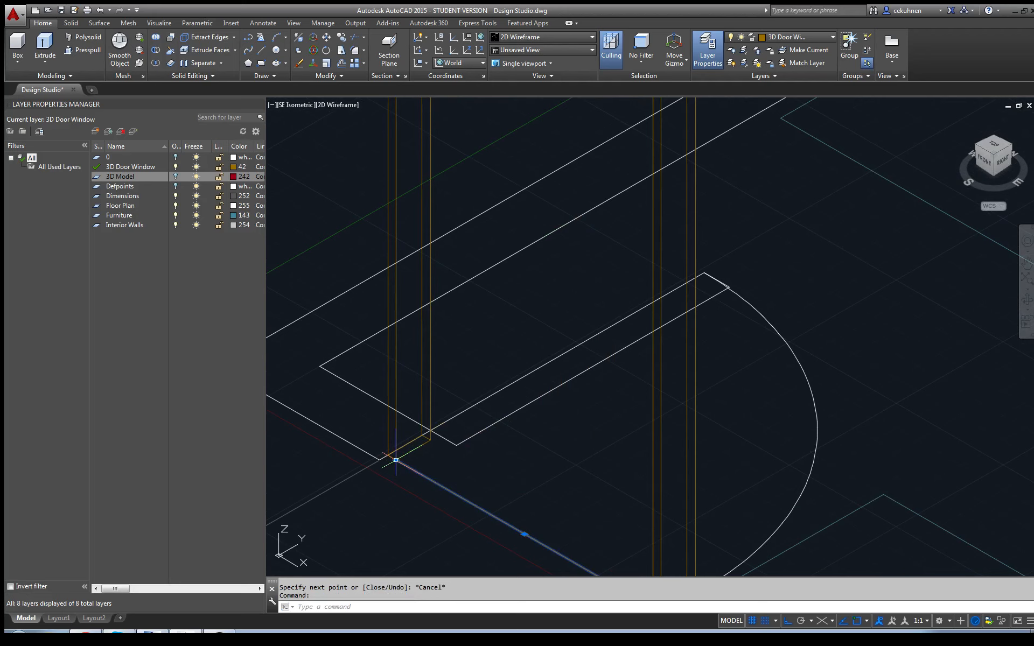
{"action": "left_click", "coordinate": [653, 441]}
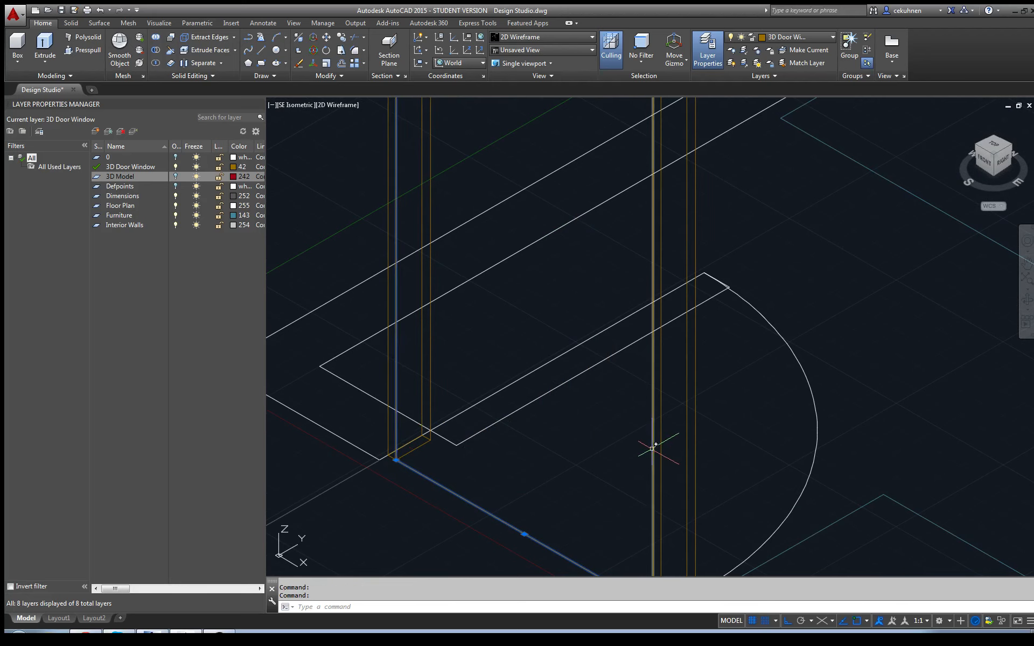
{"action": "scroll", "coordinate": [514, 143], "scroll_direction": "down", "scroll_amount": 4}
{"action": "scroll", "coordinate": [541, 116], "scroll_direction": "down", "scroll_amount": 5}
{"action": "scroll", "coordinate": [449, 269], "scroll_direction": "up", "scroll_amount": 7}
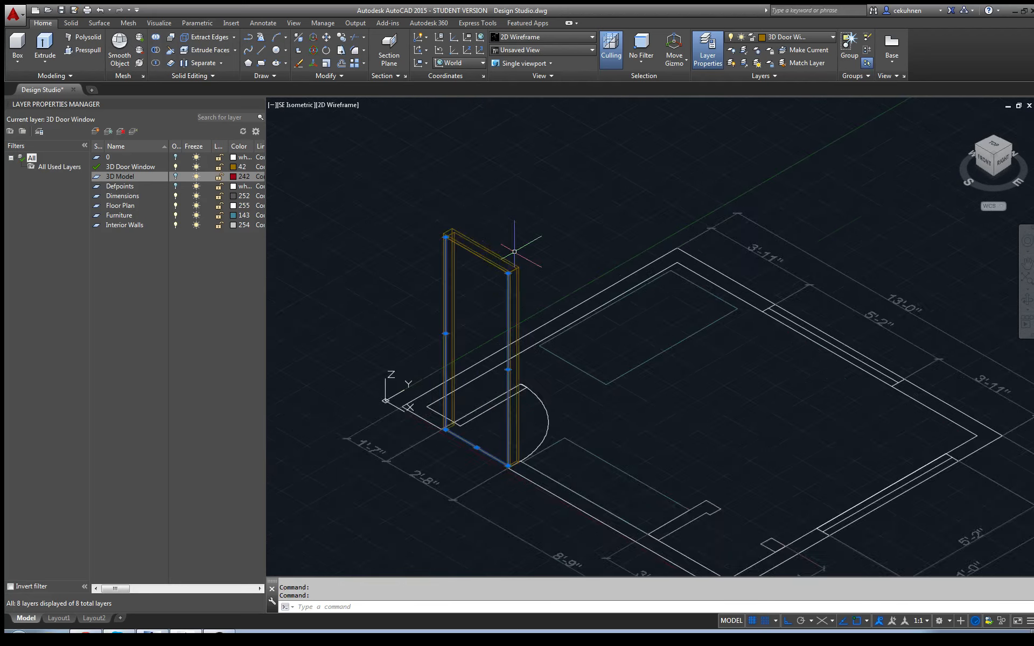
{"action": "left_click", "coordinate": [455, 258]}
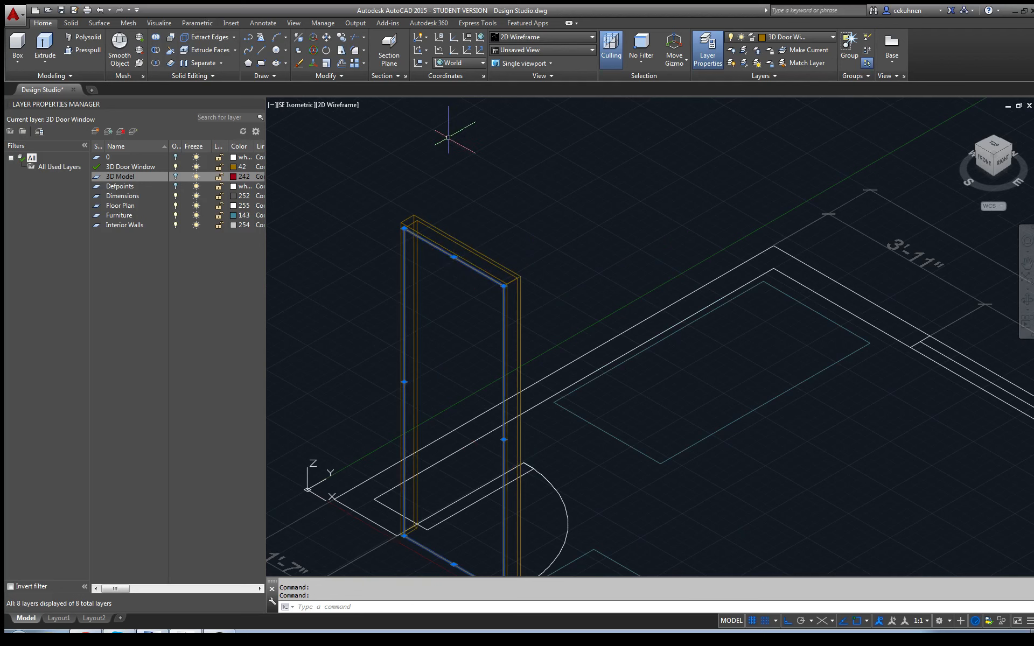
{"action": "type", "text": "join"}
{"action": "key", "text": "Return"}
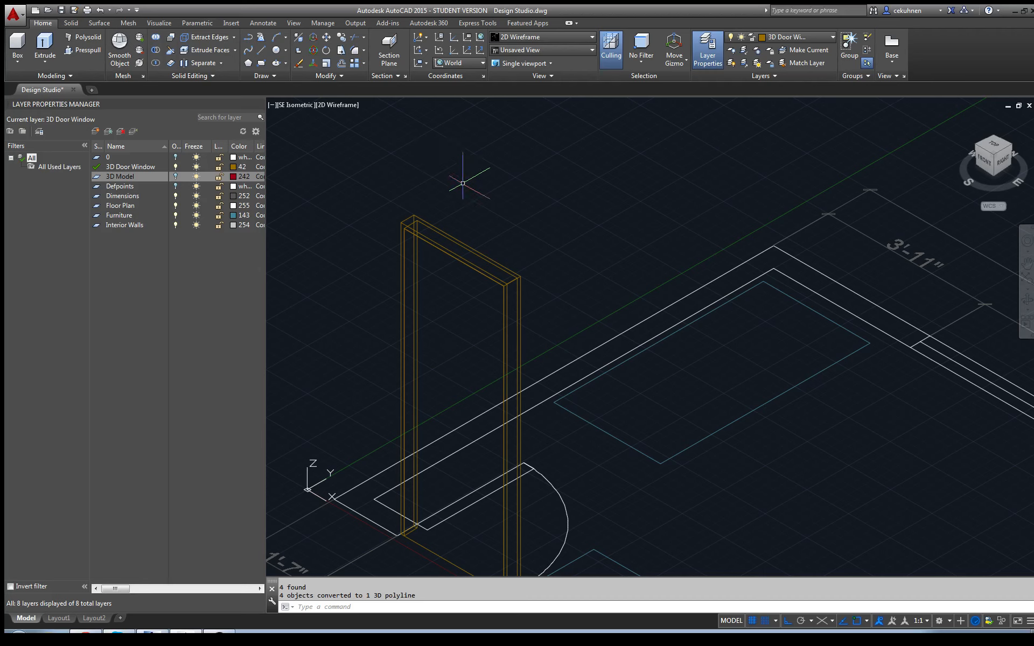
Step: Move the joined door outline 1.25" from the frame's front face into its depth, with object snap turned off
{"action": "middle_click_drag", "start_coordinate": [438, 353], "coordinate": [462, 203]}
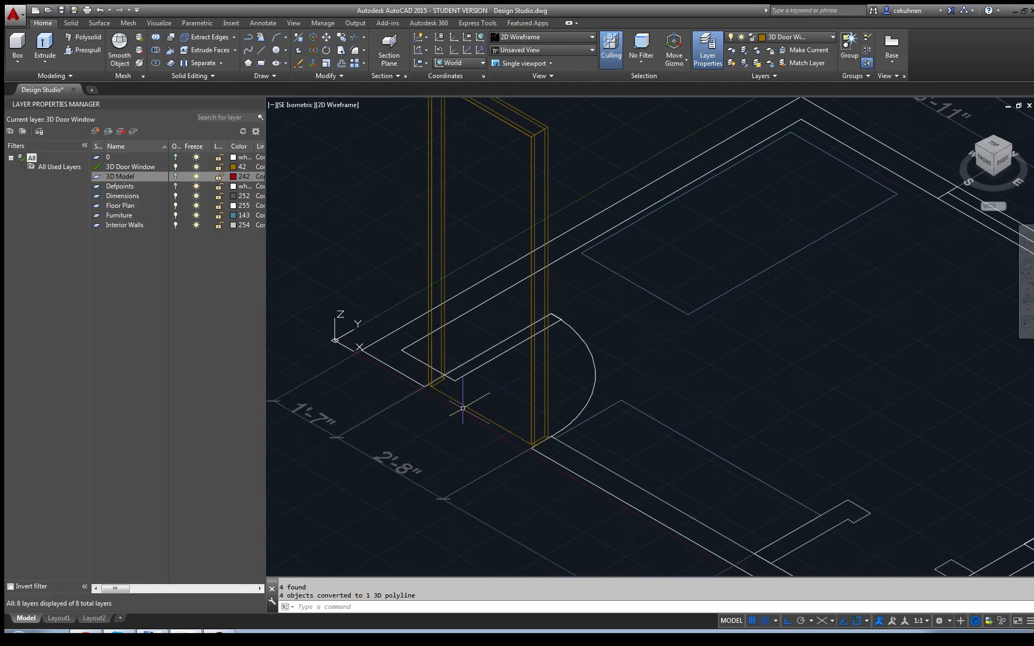
{"action": "left_click", "coordinate": [325, 37]}
{"action": "scroll", "coordinate": [438, 415], "scroll_direction": "up", "scroll_amount": 2}
{"action": "left_click", "coordinate": [450, 415]}
{"action": "scroll", "coordinate": [431, 411], "scroll_direction": "up", "scroll_amount": 3}
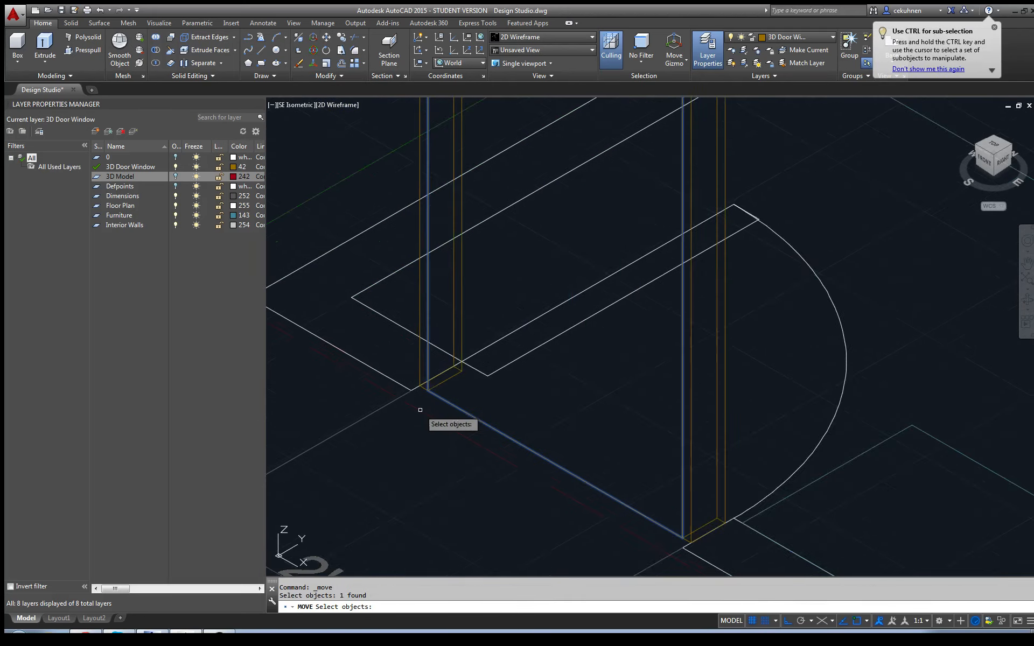
{"action": "scroll", "coordinate": [422, 401], "scroll_direction": "up", "scroll_amount": 2}
{"action": "key", "text": "Return"}
{"action": "left_click", "coordinate": [438, 362]}
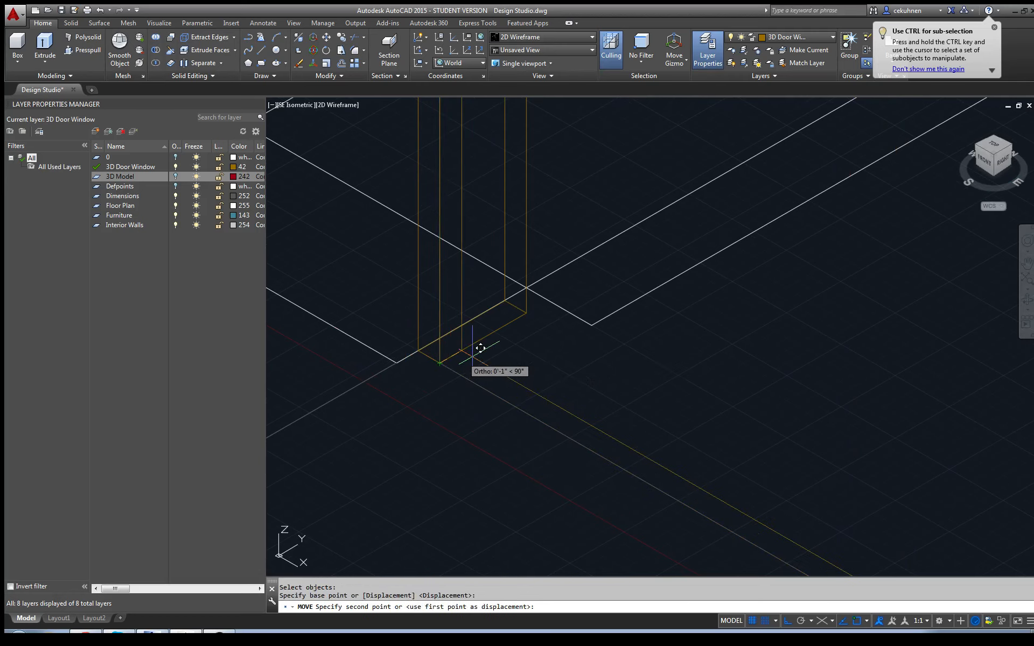
{"action": "left_click", "coordinate": [857, 621]}
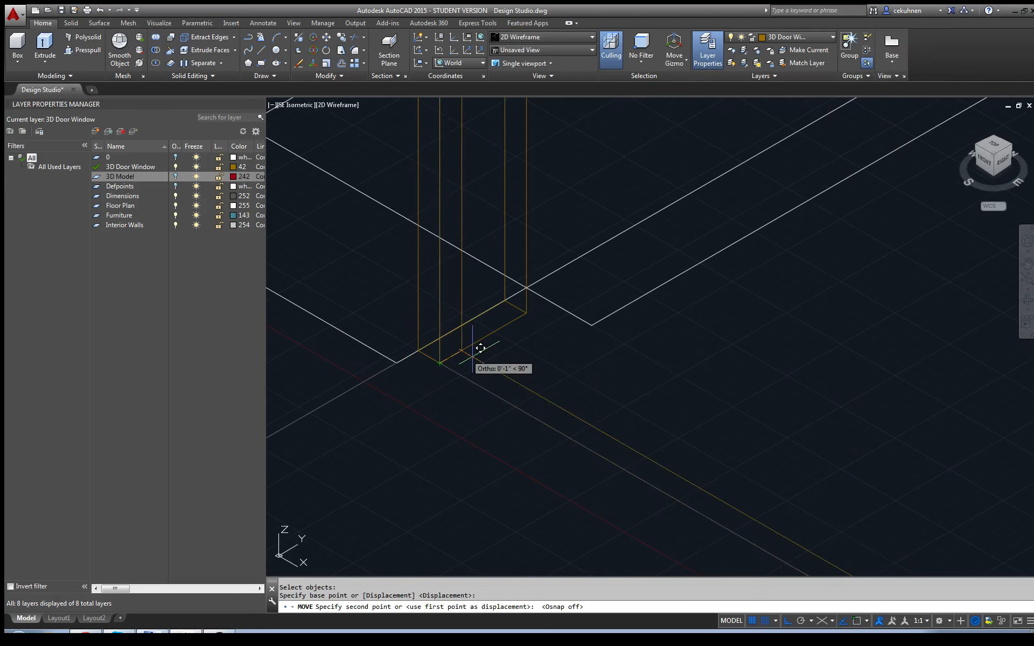
{"action": "type", "text": "1.25\""}
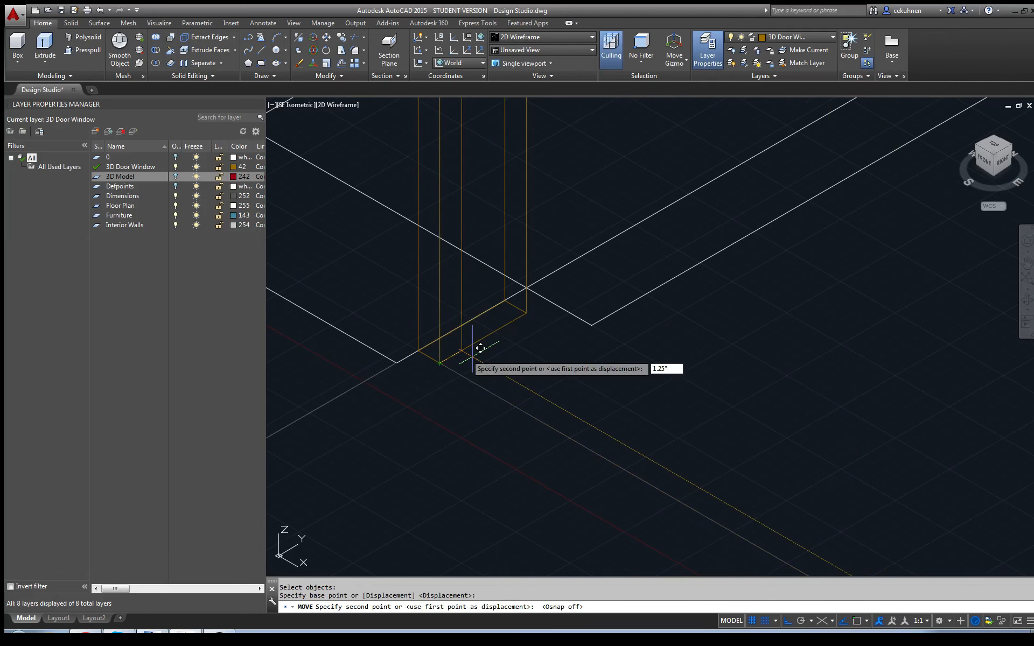
{"action": "key", "text": "Return"}
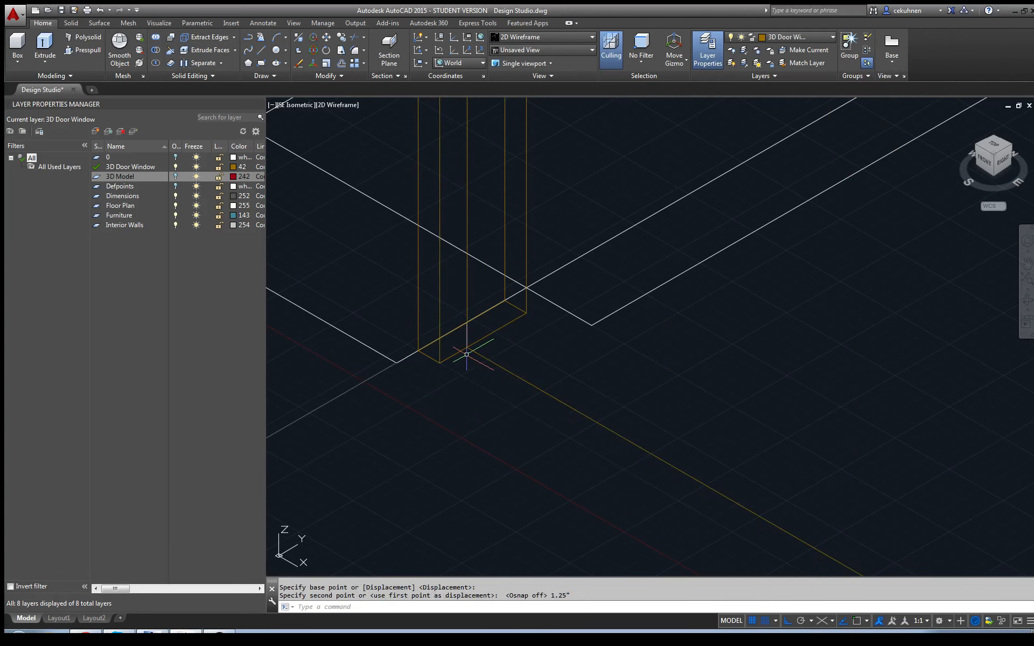
Step: Extrude the door outline as a solid with a height of -1.5"
{"action": "left_click", "coordinate": [489, 365]}
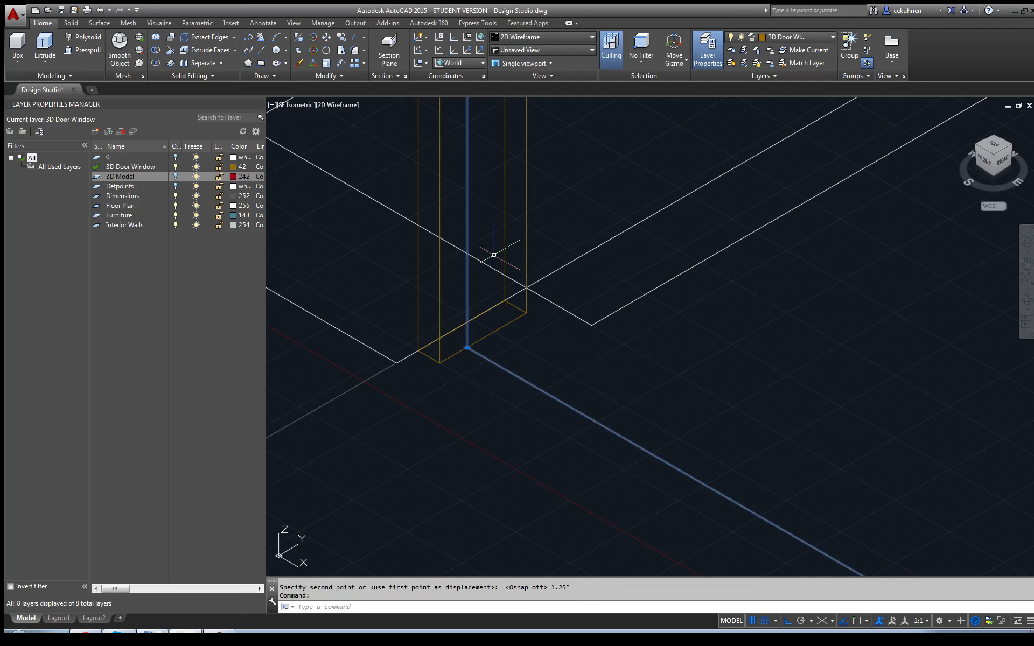
{"action": "left_click", "coordinate": [45, 48]}
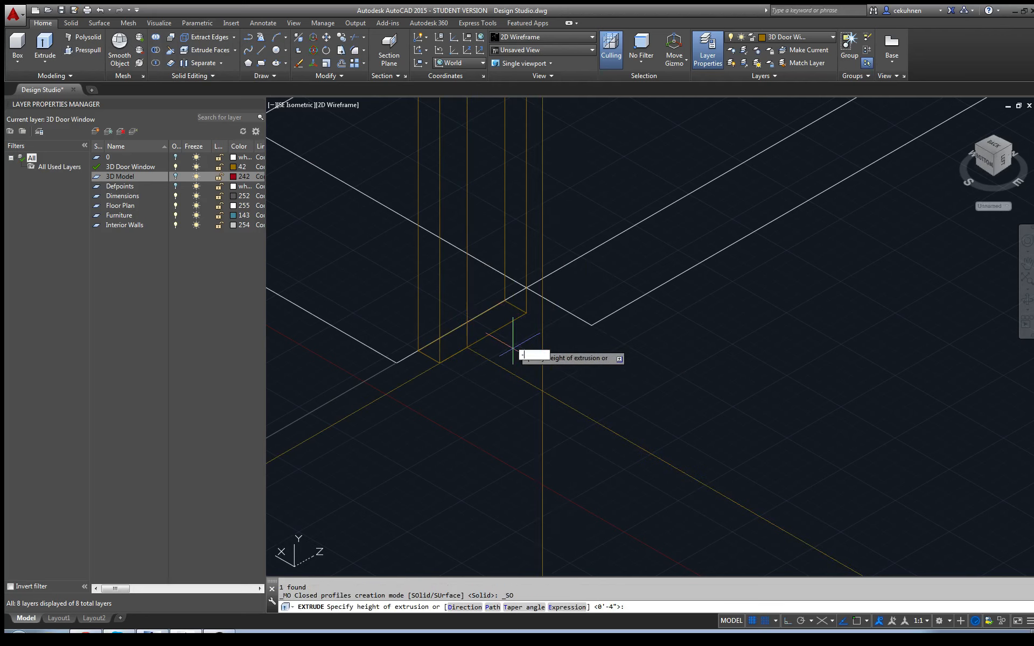
{"action": "key", "text": "Return"}
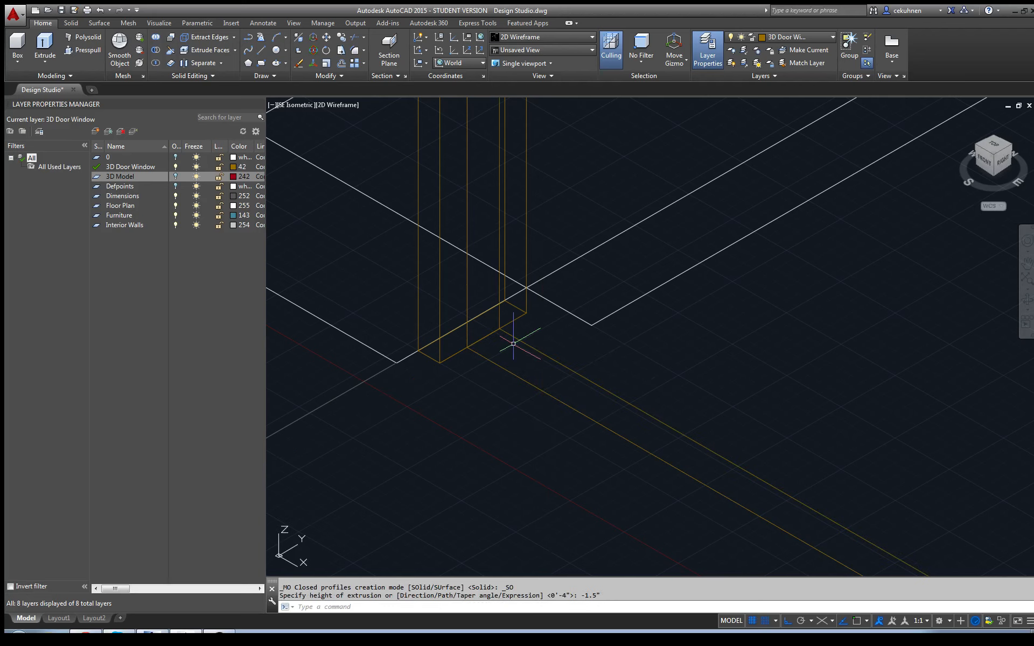
Step: Inspect the door and its frame within the studio walls in the Shaded visual style, with the 3D Model layer turned on
{"action": "scroll", "coordinate": [522, 344], "scroll_direction": "down", "scroll_amount": 5}
{"action": "scroll", "coordinate": [548, 295], "scroll_direction": "up", "scroll_amount": 5}
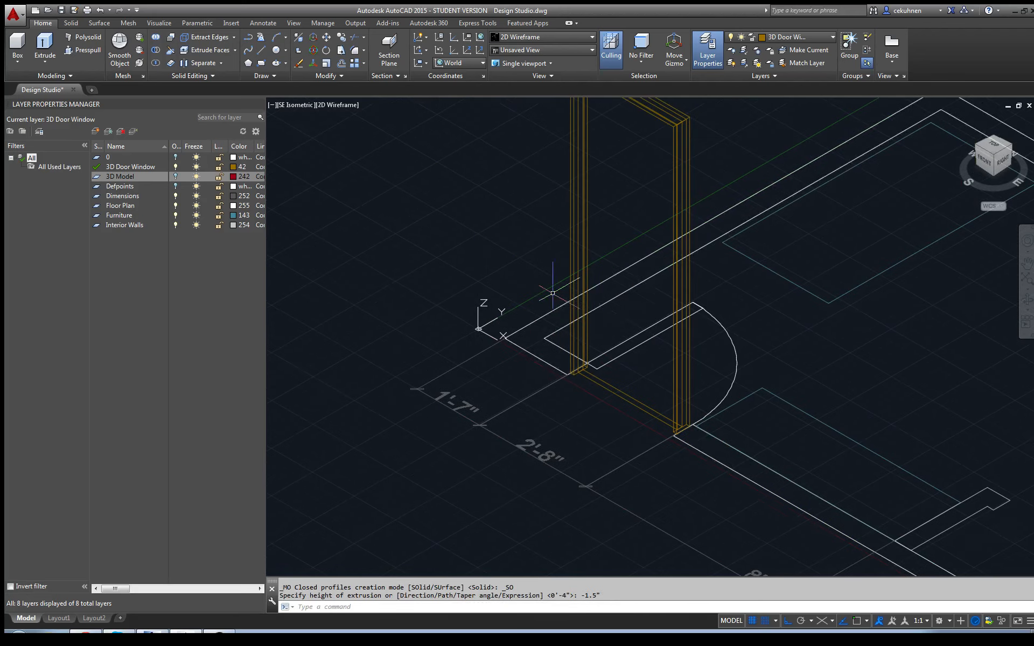
{"action": "scroll", "coordinate": [548, 323], "scroll_direction": "down", "scroll_amount": 4}
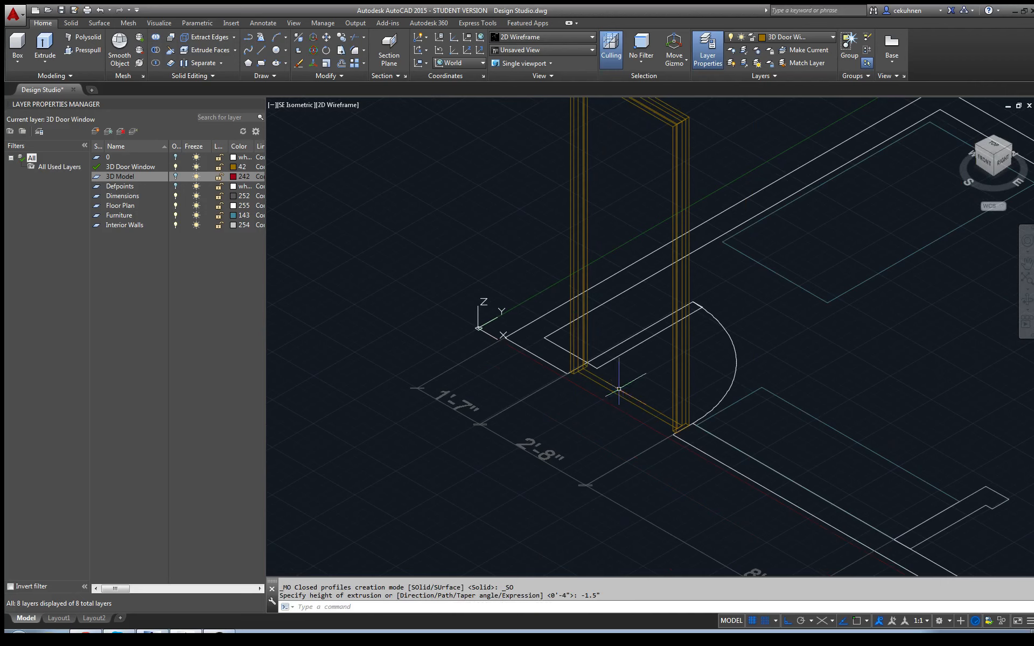
{"action": "left_click", "coordinate": [338, 104]}
{"action": "left_click", "coordinate": [385, 180]}
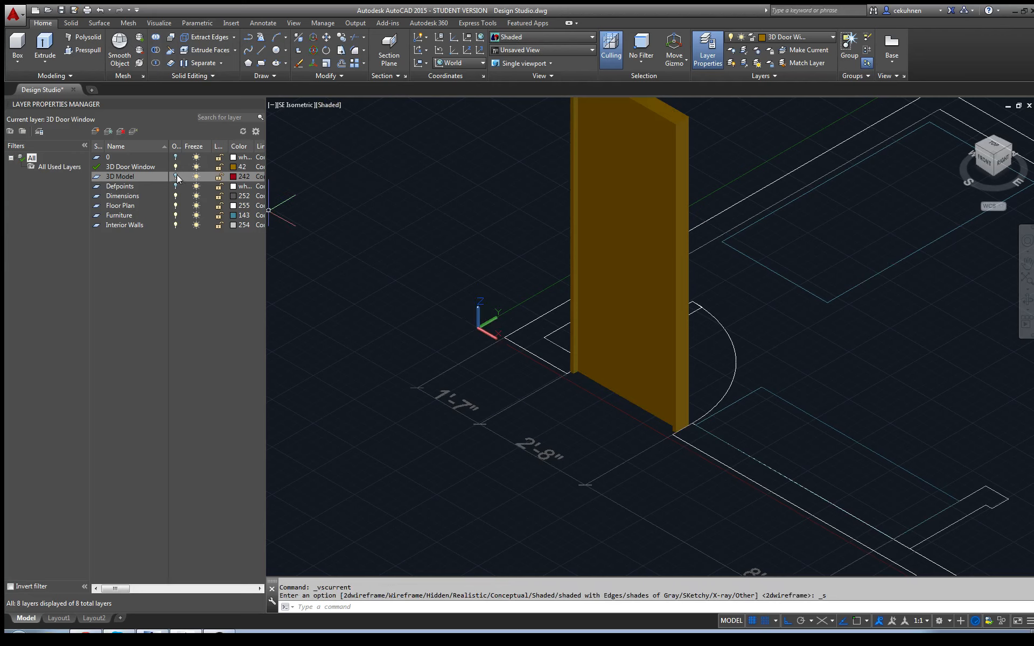
{"action": "left_click", "coordinate": [176, 176]}
{"action": "scroll", "coordinate": [646, 277], "scroll_direction": "down", "scroll_amount": 5}
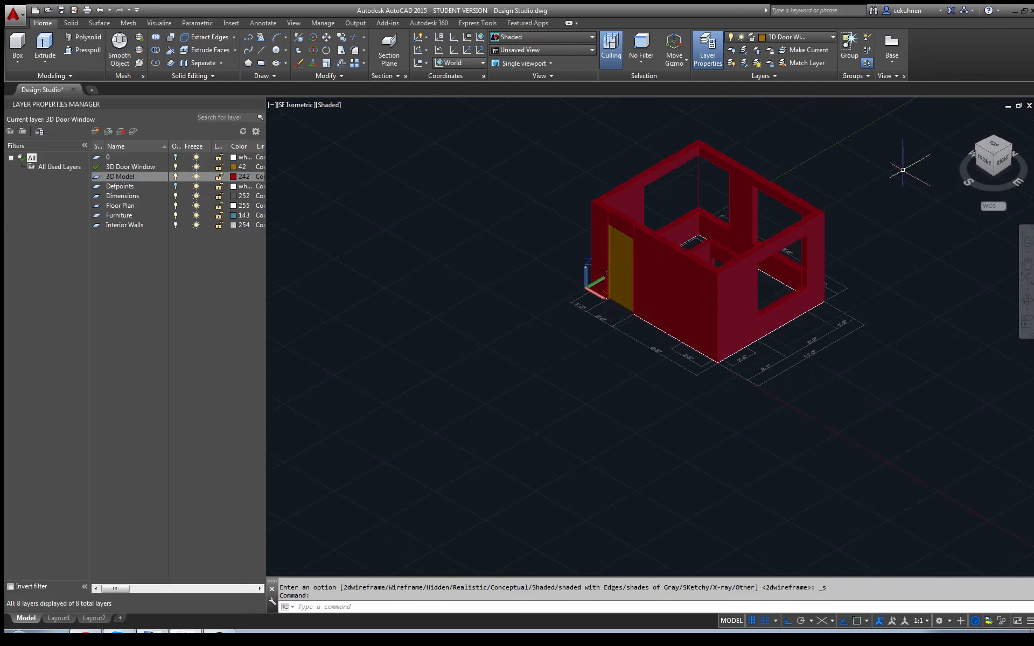
{"action": "scroll", "coordinate": [902, 169], "scroll_direction": "up", "scroll_amount": 3}
{"action": "mouse_move", "coordinate": [993, 168]}
{"action": "left_mouse_down"}
{"action": "mouse_move", "coordinate": [999, 107]}
{"action": "mouse_move", "coordinate": [1023, 526]}
{"action": "mouse_move", "coordinate": [870, 544]}
{"action": "mouse_move", "coordinate": [674, 133]}
{"action": "mouse_move", "coordinate": [814, 170]}
{"action": "mouse_move", "coordinate": [934, 182]}
{"action": "mouse_move", "coordinate": [282, 166]}
{"action": "mouse_move", "coordinate": [486, 194]}
{"action": "mouse_move", "coordinate": [433, 135]}
{"action": "mouse_move", "coordinate": [312, 132]}
{"action": "mouse_move", "coordinate": [958, 154]}
{"action": "mouse_move", "coordinate": [773, 196]}
{"action": "mouse_move", "coordinate": [807, 214]}
{"action": "mouse_move", "coordinate": [773, 270]}
{"action": "mouse_move", "coordinate": [757, 261]}
{"action": "mouse_move", "coordinate": [731, 309]}
{"action": "mouse_move", "coordinate": [661, 310]}
{"action": "mouse_move", "coordinate": [754, 289]}
{"action": "mouse_move", "coordinate": [969, 300]}
{"action": "left_mouse_up"}
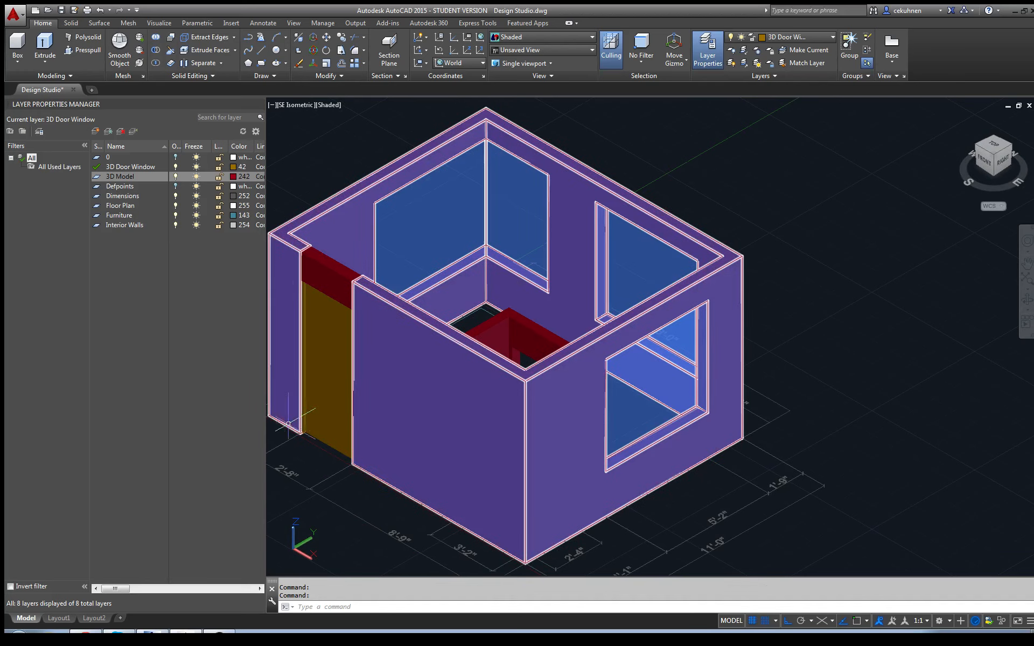
{"action": "mouse_move", "coordinate": [396, 436]}
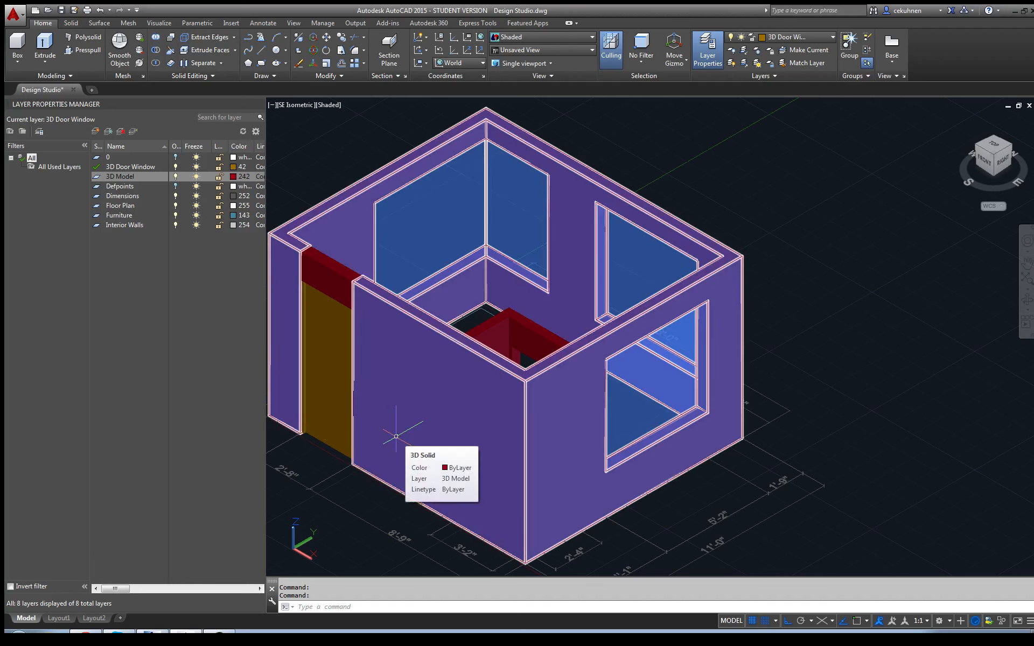
{"action": "scroll", "coordinate": [323, 346], "scroll_direction": "up", "scroll_amount": 3}
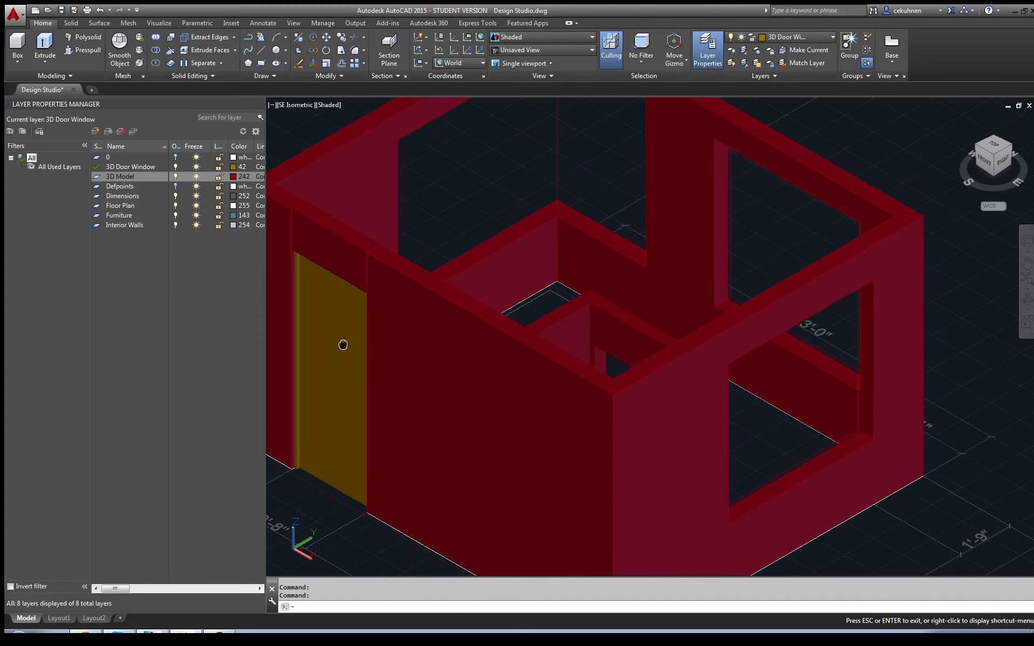
{"action": "scroll", "coordinate": [540, 322], "scroll_direction": "up", "scroll_amount": 3}
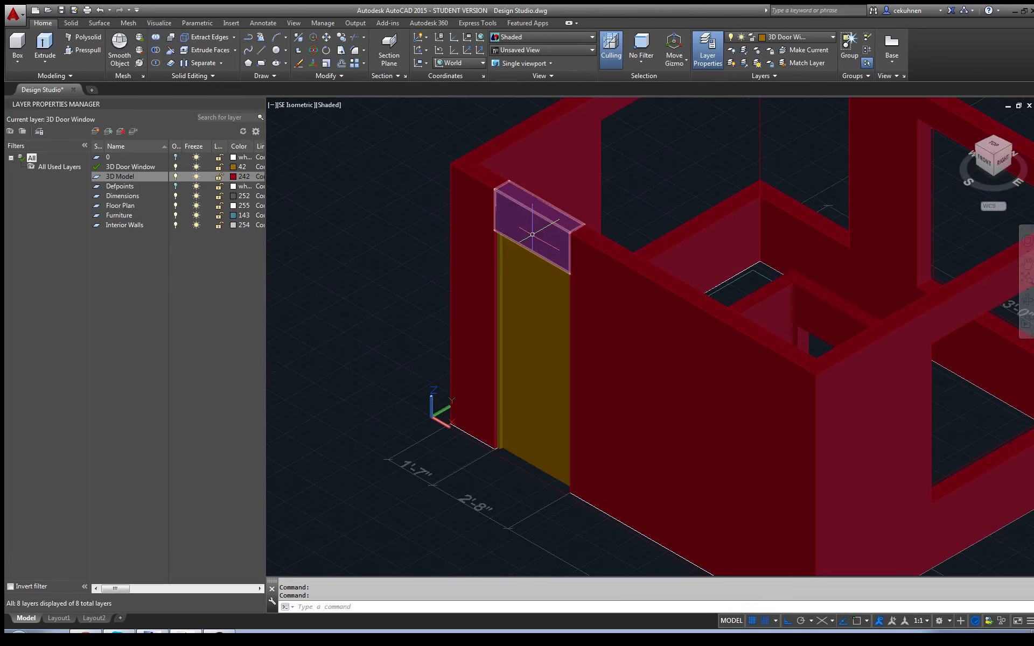
{"action": "key", "text": "Escape"}
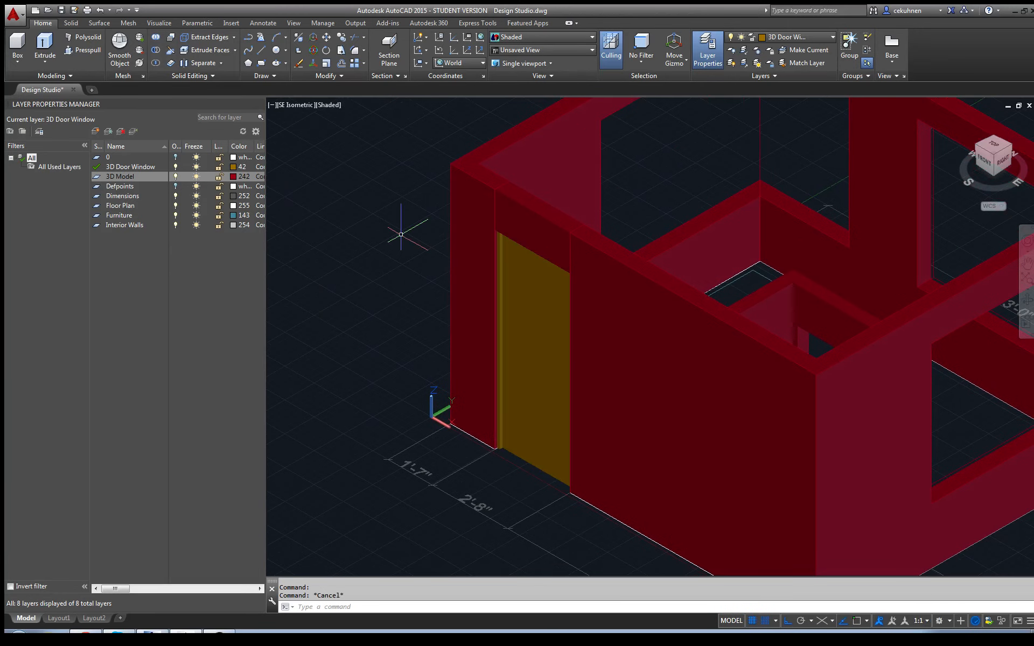
Step: Turn off the 3D Model layer and return the view to the 2D Wireframe visual style
{"action": "left_click", "coordinate": [175, 177]}
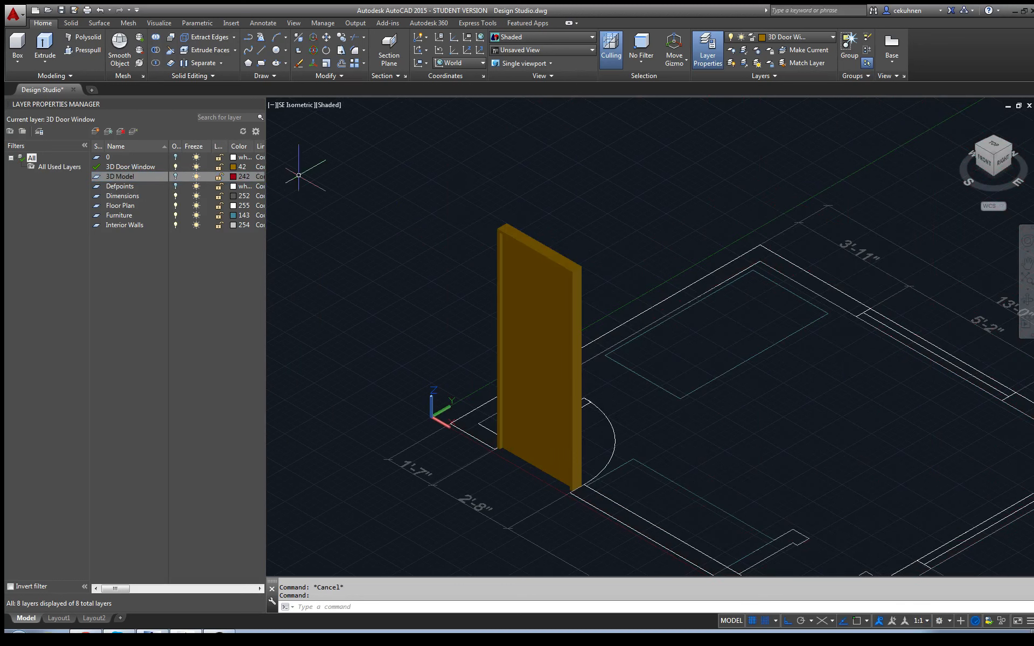
{"action": "left_click", "coordinate": [329, 105]}
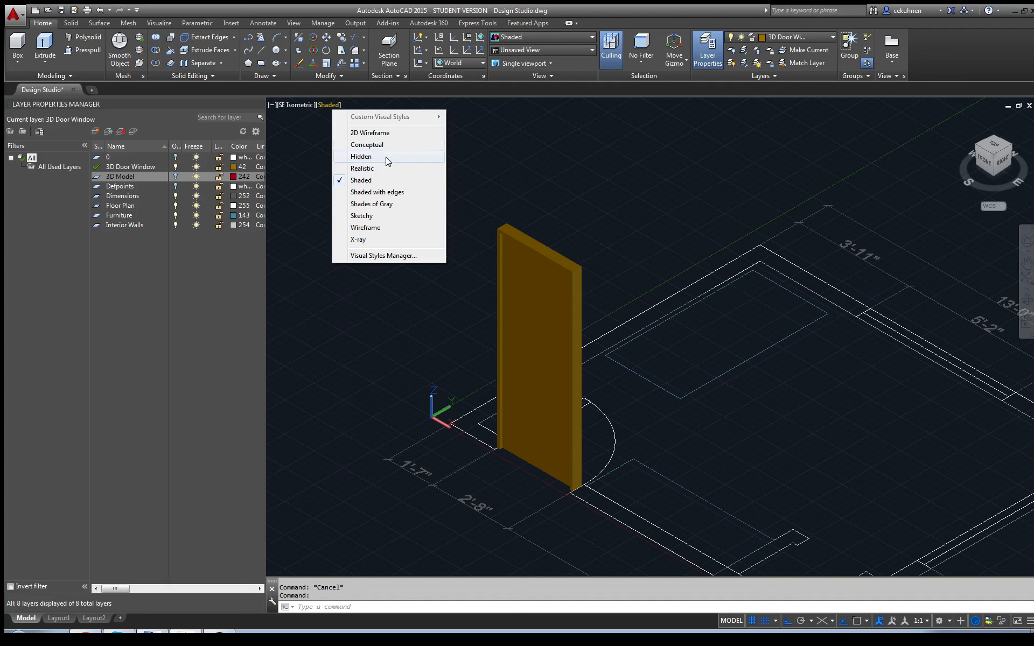
{"action": "left_click", "coordinate": [388, 135]}
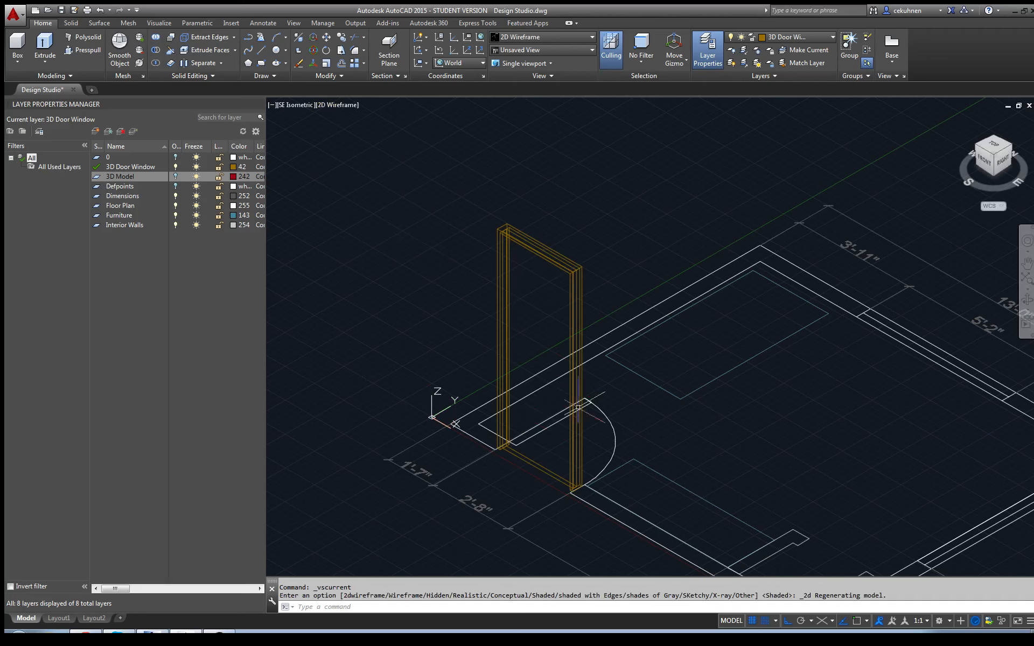
{"action": "scroll", "coordinate": [714, 395], "scroll_direction": "down", "scroll_amount": 6}
{"action": "middle_click_drag", "start_coordinate": [713, 395], "coordinate": [593, 389]}
{"action": "scroll", "coordinate": [592, 385], "scroll_direction": "up", "scroll_amount": 2}
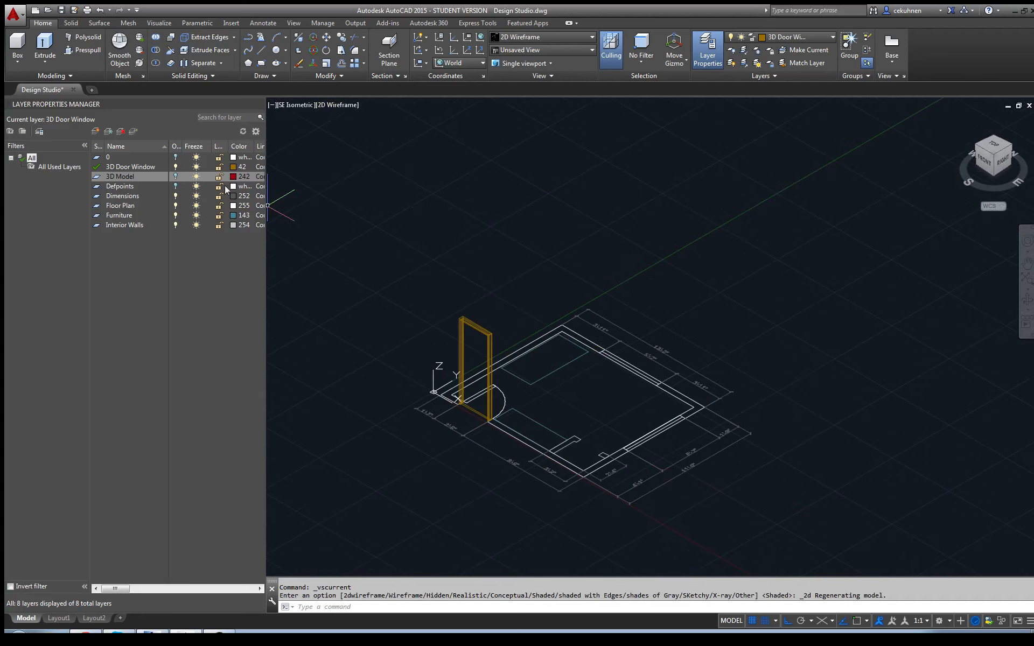
Step: Show the 3D Model layer, draw a closed line rectangle around the outer face of the 5'-2" window opening beside the 1'-9" dimension, and hide the layer again
{"action": "left_click", "coordinate": [176, 176]}
{"action": "scroll", "coordinate": [784, 369], "scroll_direction": "up", "scroll_amount": 4}
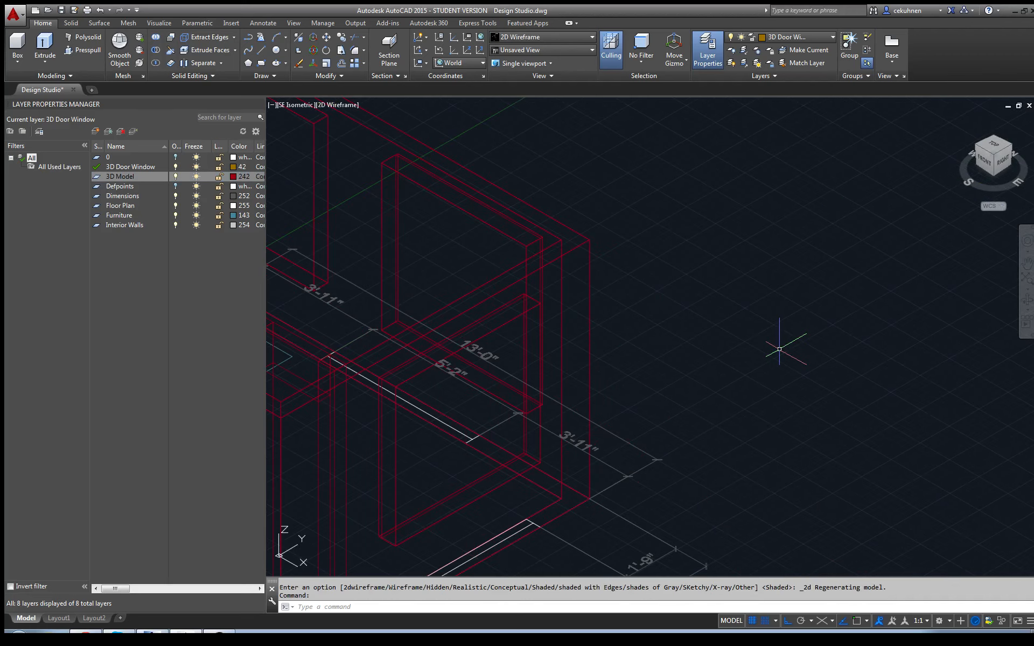
{"action": "left_click_drag", "start_coordinate": [979, 174], "coordinate": [894, 151]}
{"action": "middle_click_drag", "start_coordinate": [572, 462], "coordinate": [802, 289]}
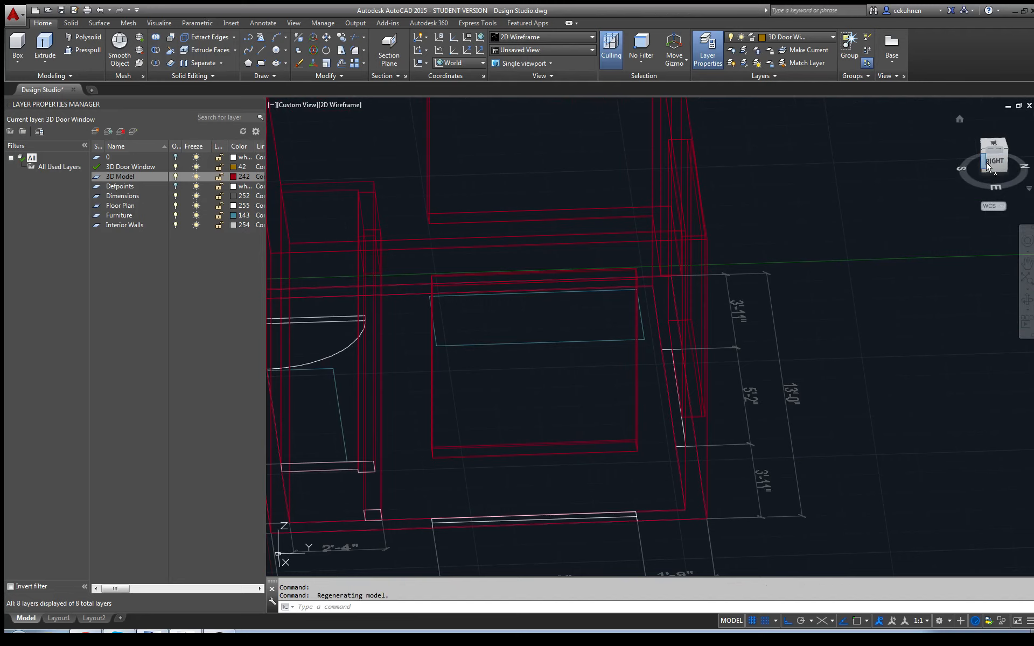
{"action": "left_click_drag", "start_coordinate": [993, 166], "coordinate": [1024, 178]}
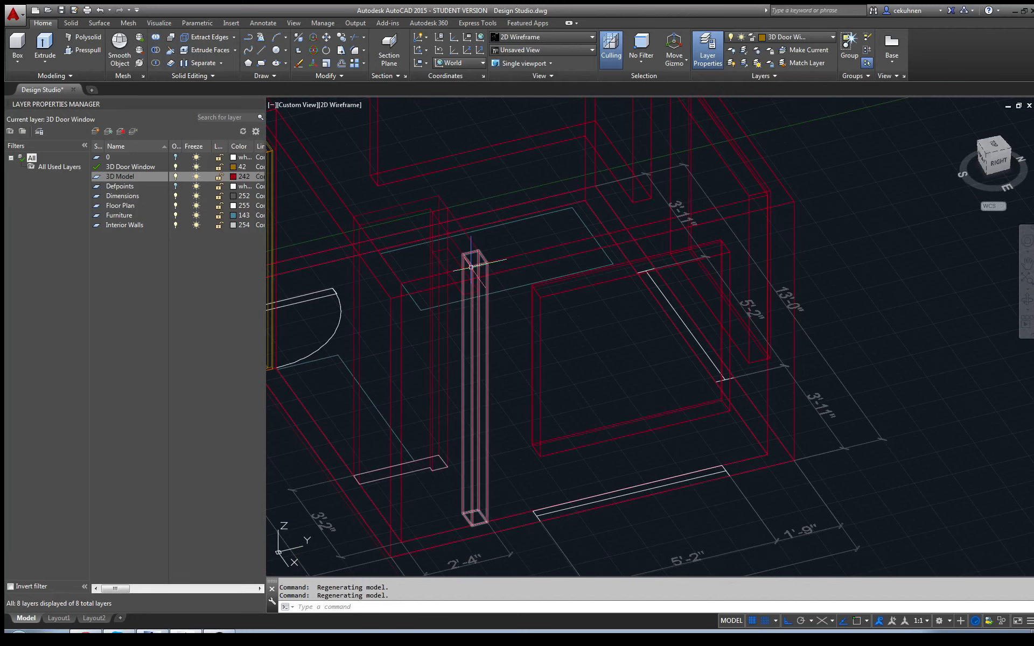
{"action": "left_click", "coordinate": [261, 50]}
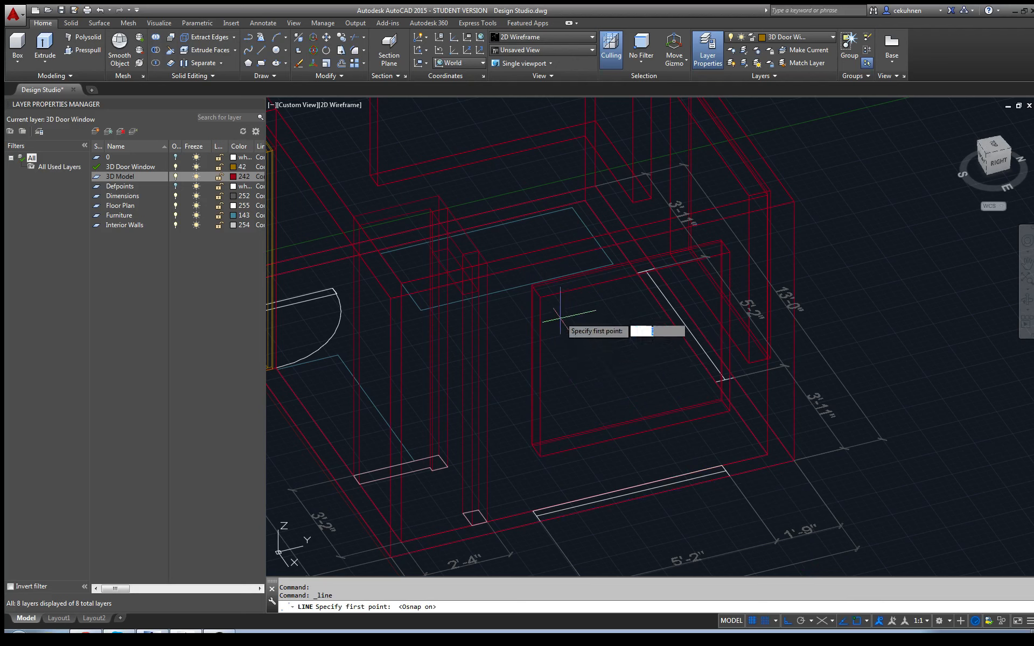
{"action": "left_click", "coordinate": [540, 298]}
{"action": "left_click", "coordinate": [540, 456]}
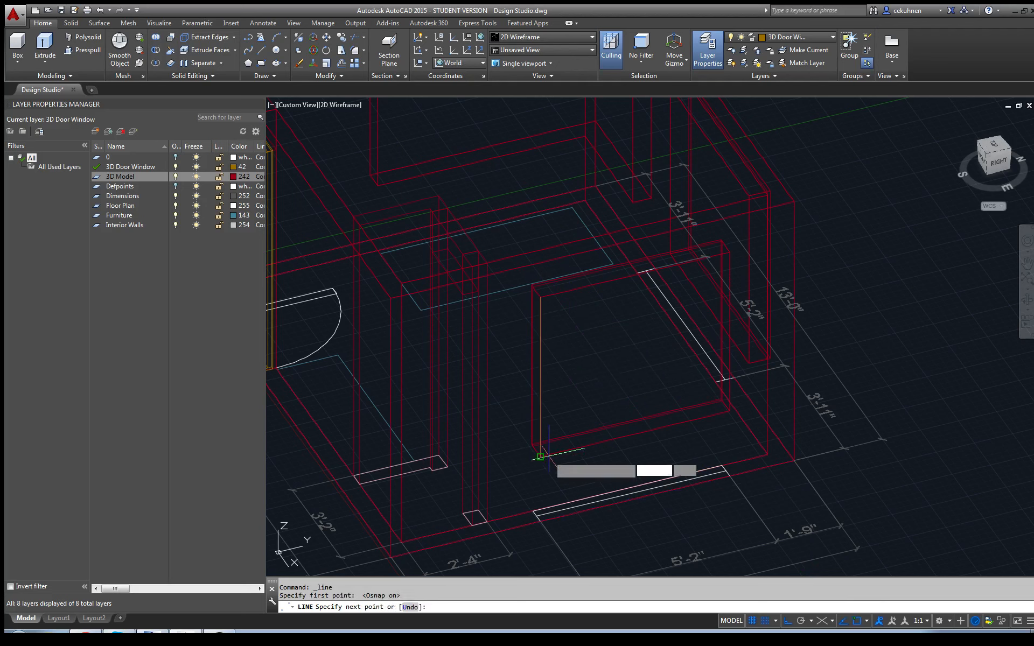
{"action": "left_click", "coordinate": [729, 411]}
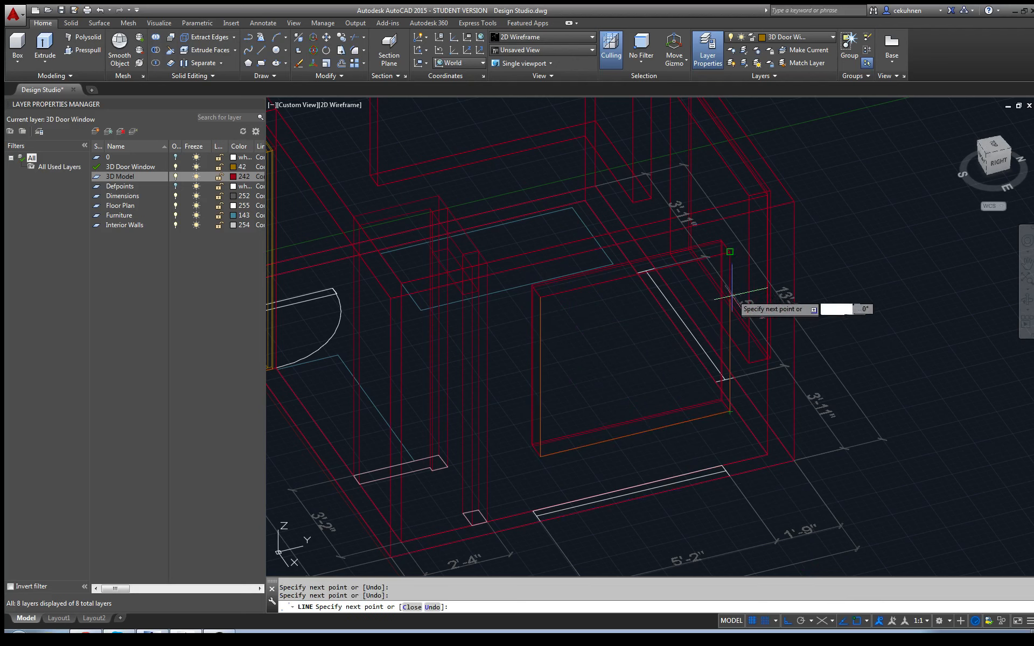
{"action": "left_click", "coordinate": [729, 251]}
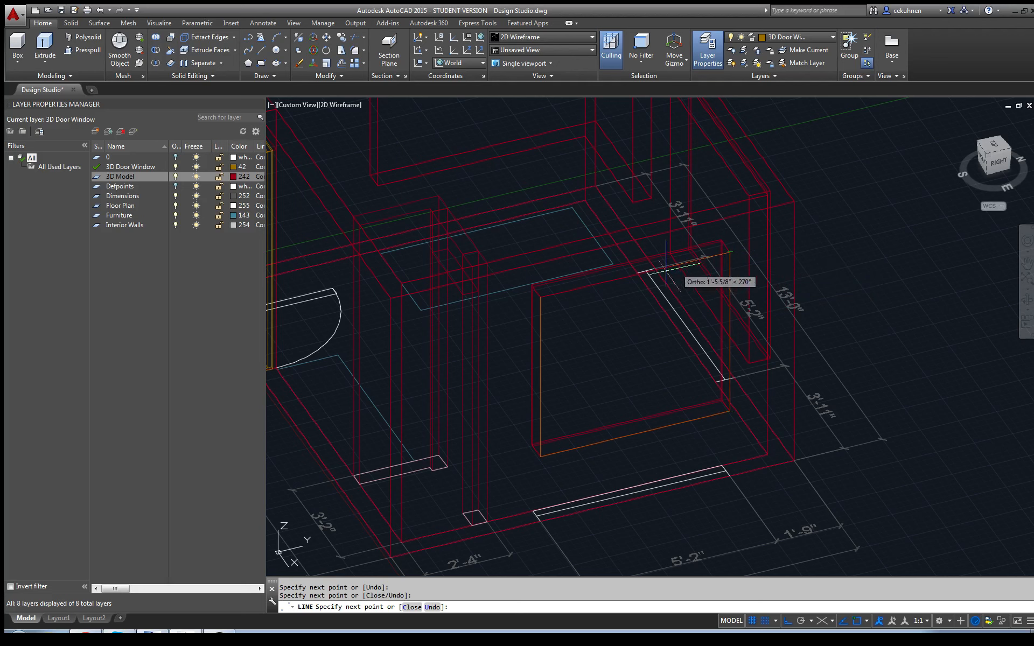
{"action": "left_click", "coordinate": [540, 298]}
{"action": "key", "text": "Escape"}
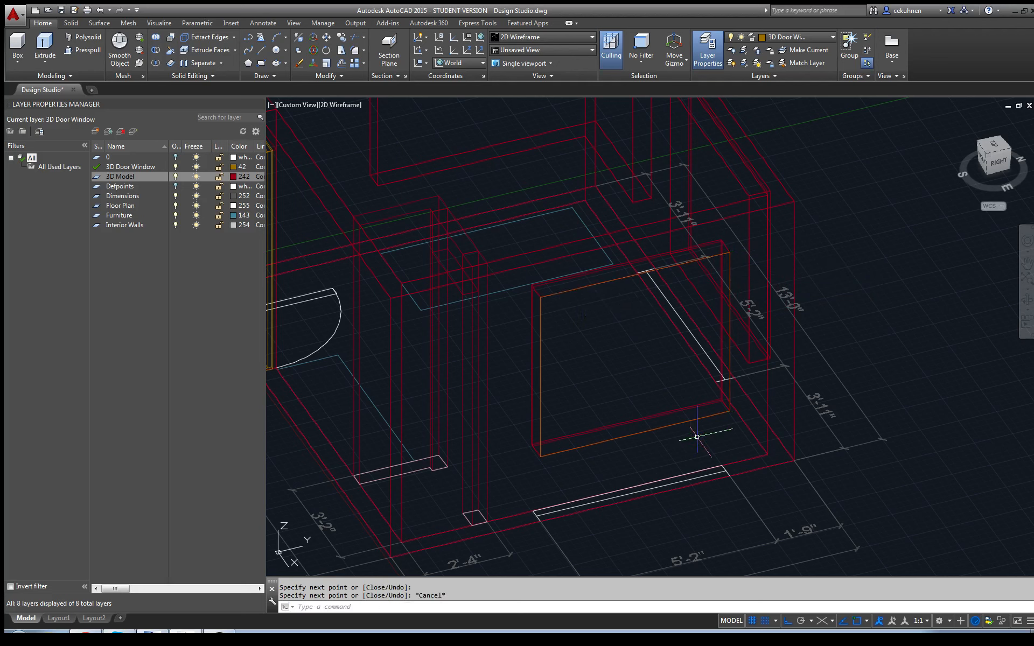
{"action": "left_click", "coordinate": [176, 176]}
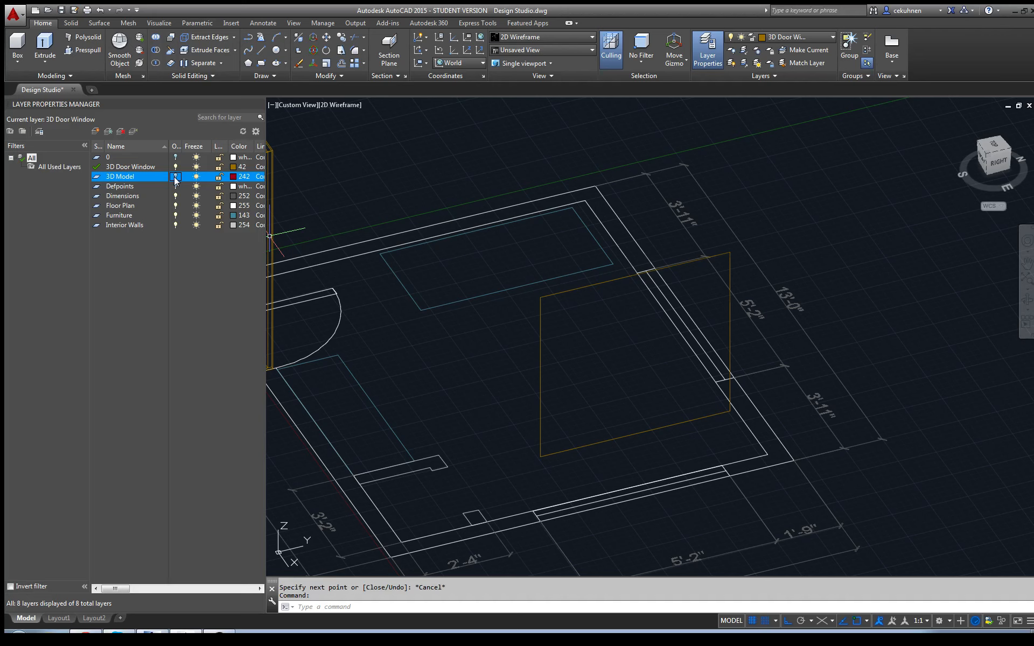
{"action": "left_click", "coordinate": [261, 50]}
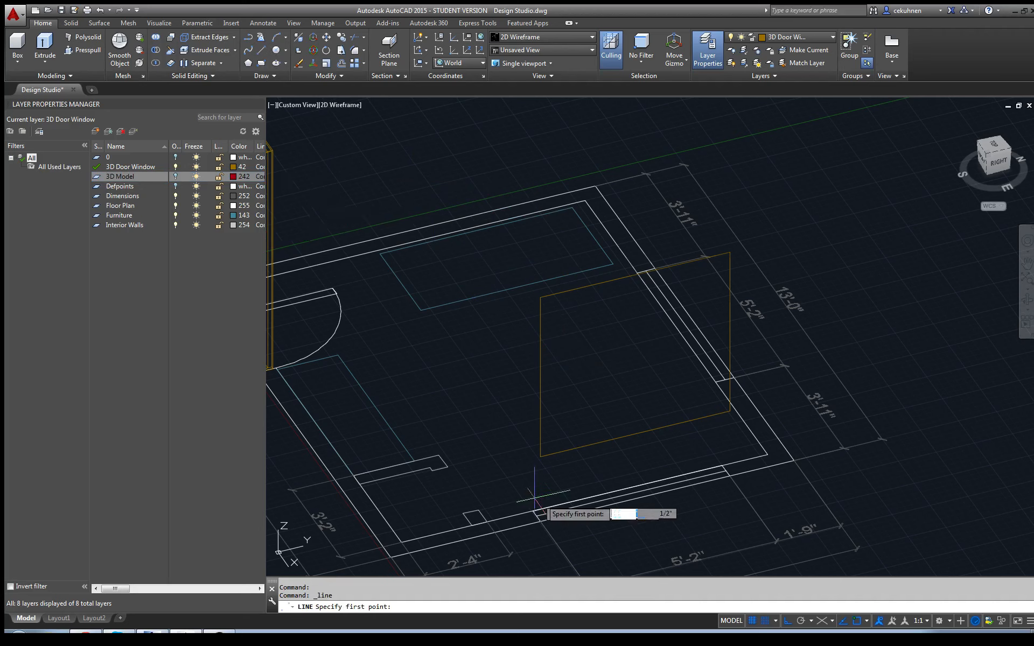
{"action": "left_click", "coordinate": [540, 456]}
{"action": "scroll", "coordinate": [539, 457], "scroll_direction": "up", "scroll_amount": 2}
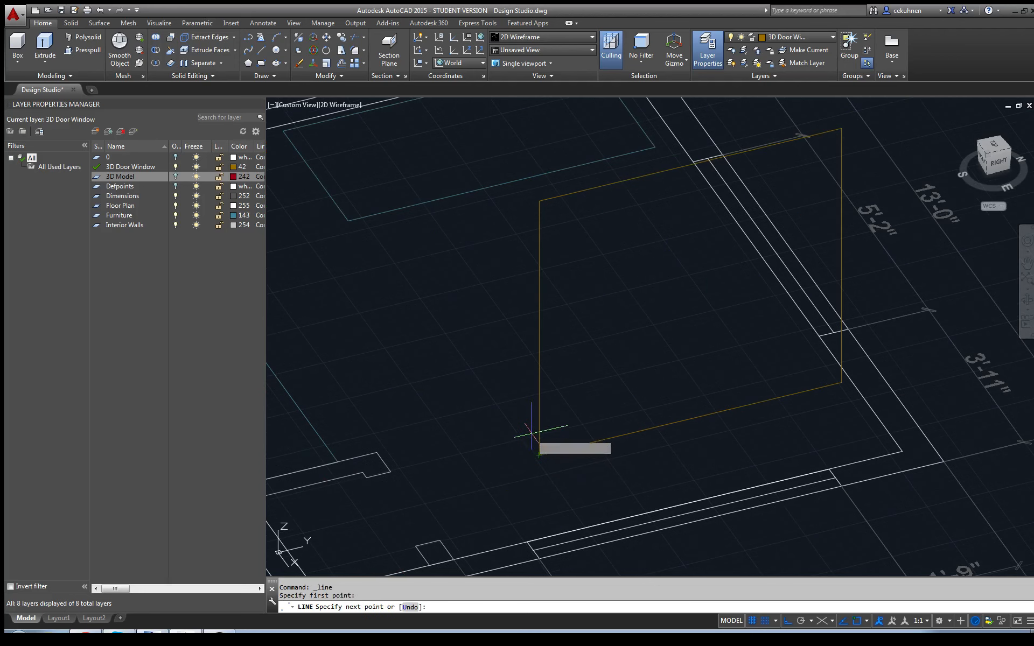
{"action": "key", "text": "Escape"}
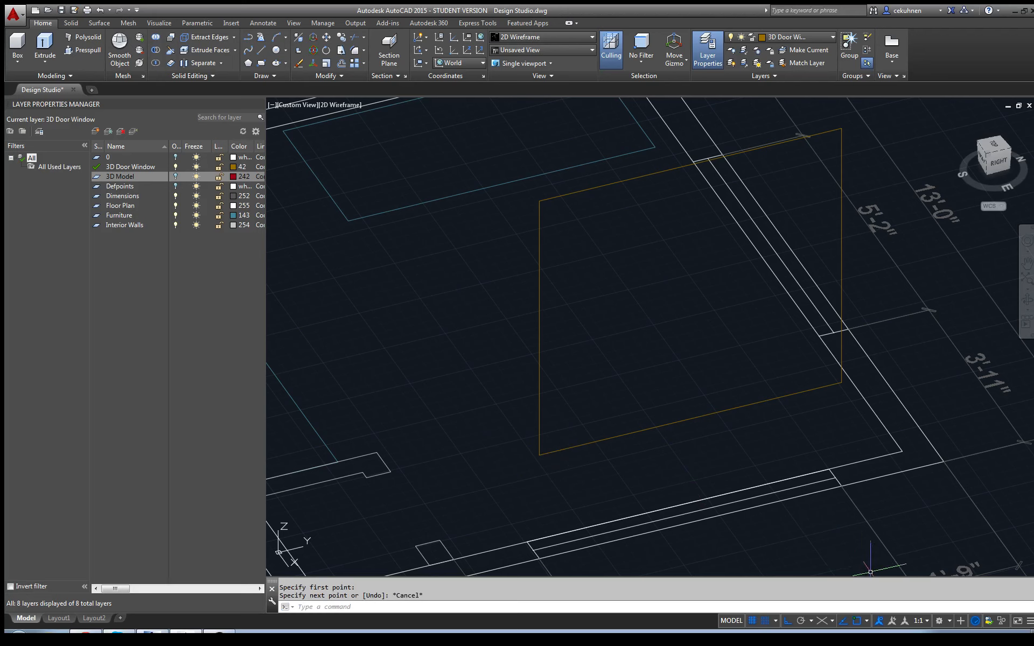
Step: Set the object snap to Midpoint and draw a 4" line inward along X from the middle of the window rectangle's bottom edge
{"action": "left_click", "coordinate": [867, 620]}
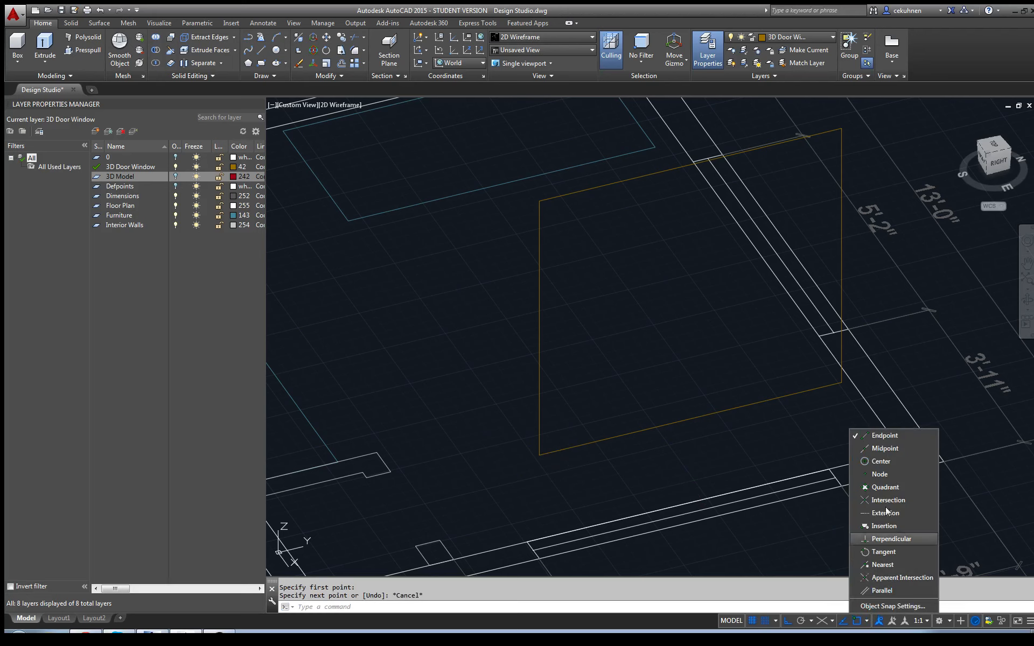
{"action": "left_click", "coordinate": [885, 448]}
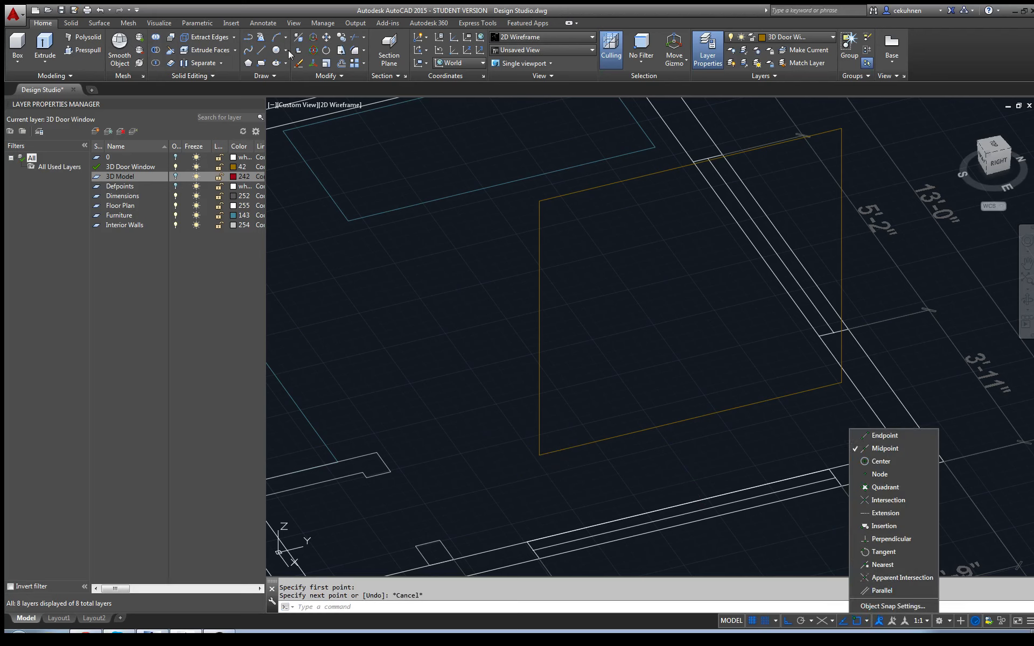
{"action": "left_click", "coordinate": [264, 50]}
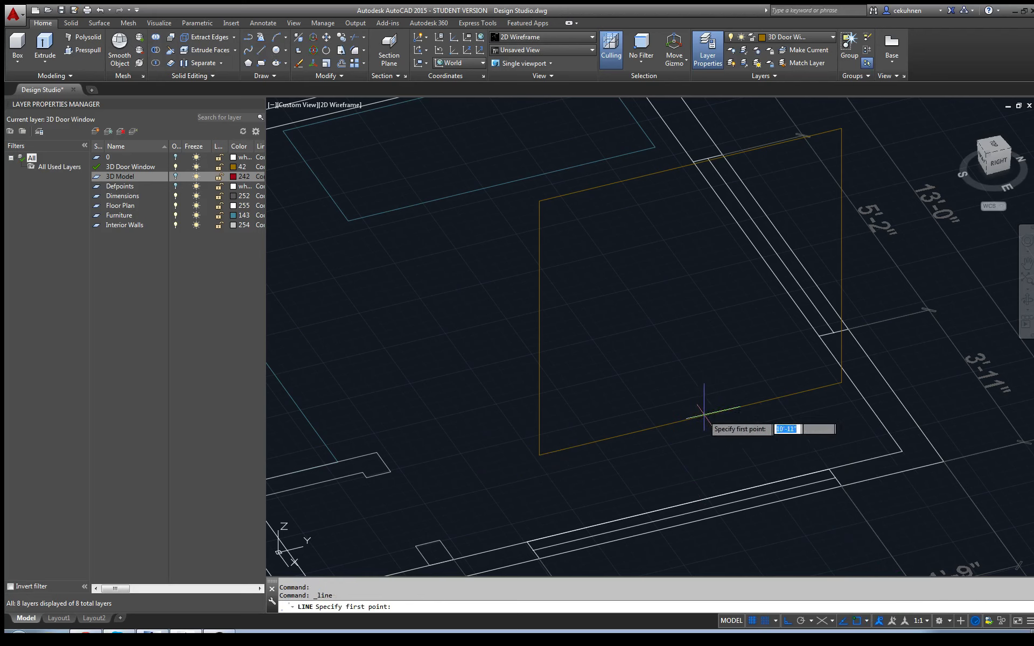
{"action": "scroll", "coordinate": [687, 415], "scroll_direction": "up", "scroll_amount": 5}
{"action": "left_click", "coordinate": [685, 412]}
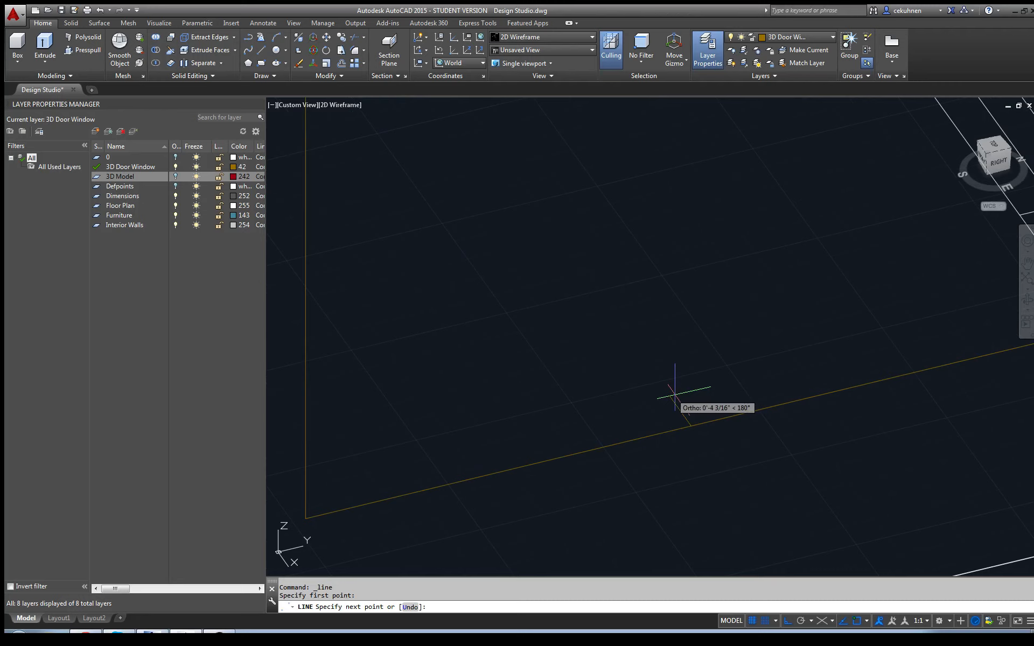
{"action": "type", "text": "4\""}
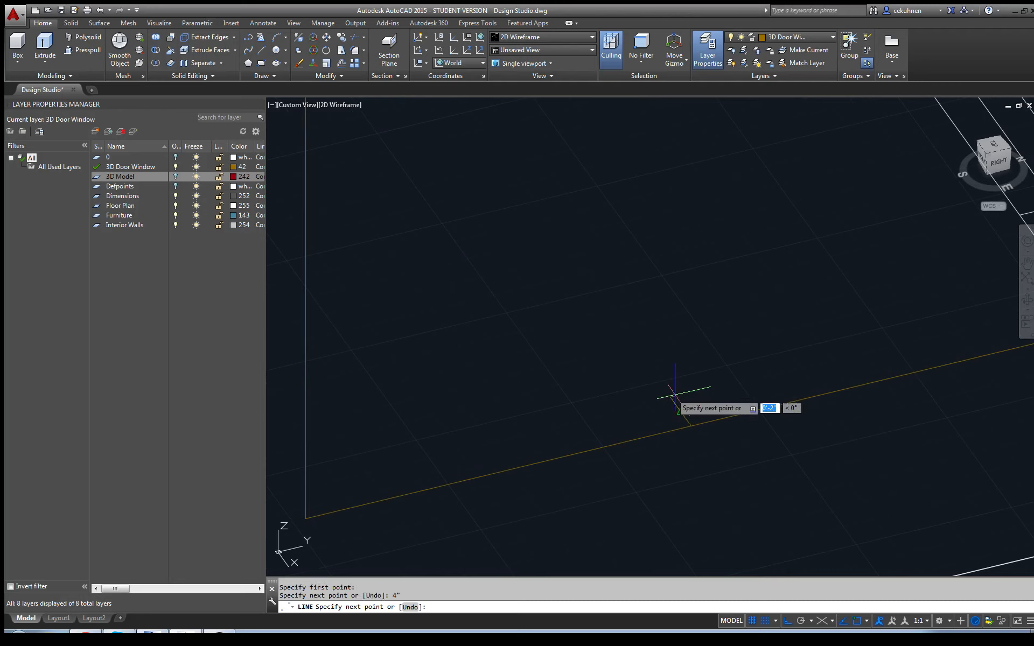
{"action": "key", "text": "Return"}
{"action": "key", "text": "Escape"}
Step: Draw a 2" line straight down from the middle of the window rectangle's bottom edge
{"action": "scroll", "coordinate": [745, 443], "scroll_direction": "up", "scroll_amount": 3}
{"action": "scroll", "coordinate": [745, 443], "scroll_direction": "up", "scroll_amount": 2}
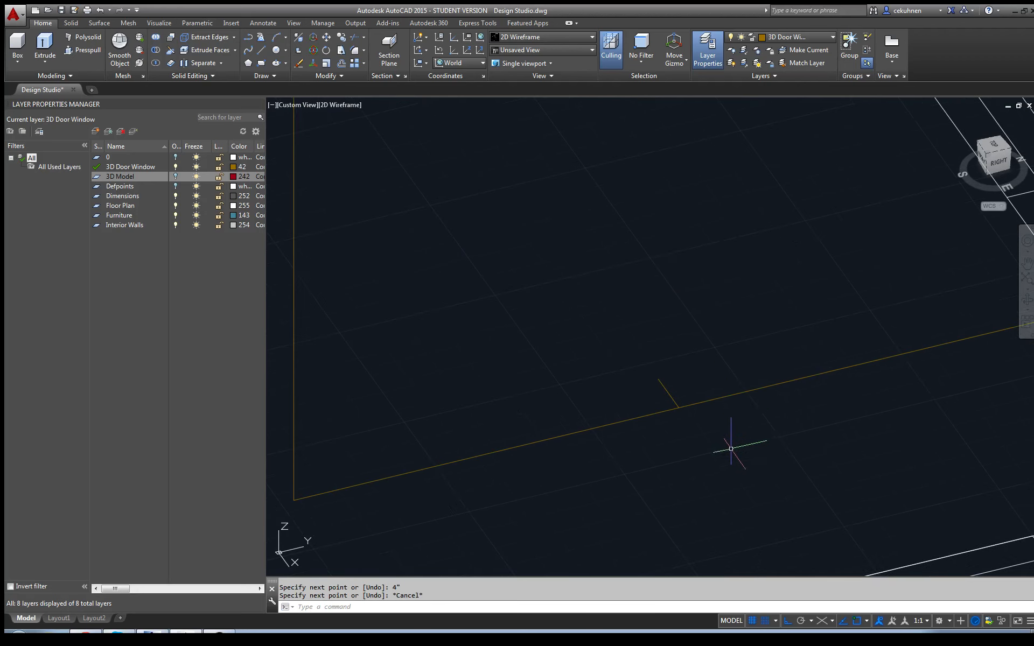
{"action": "key", "text": "Return"}
{"action": "left_click", "coordinate": [679, 408]}
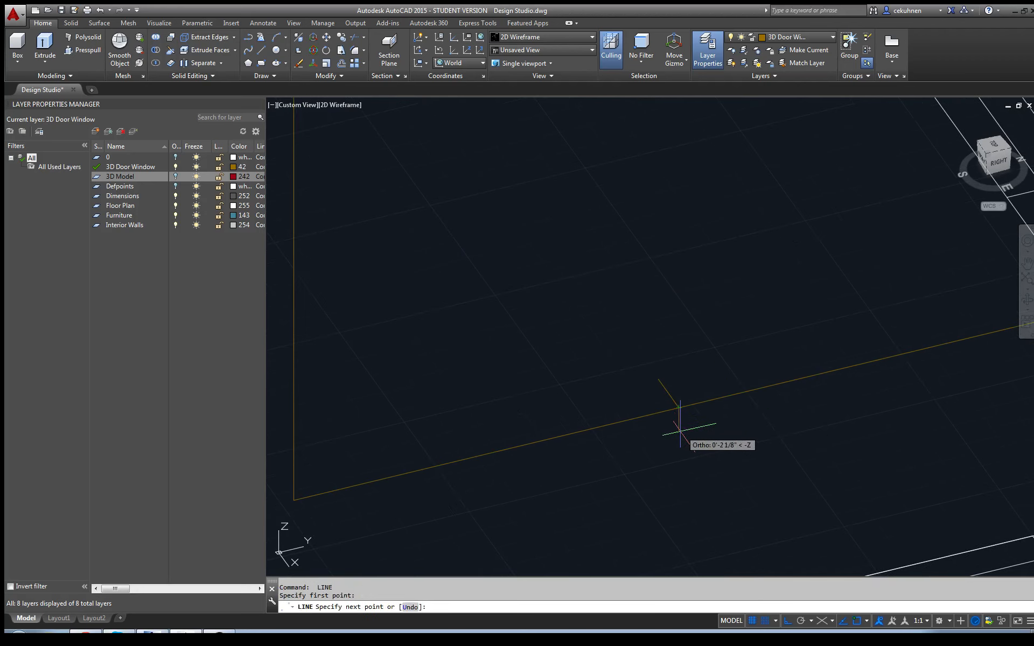
{"action": "type", "text": "2"}
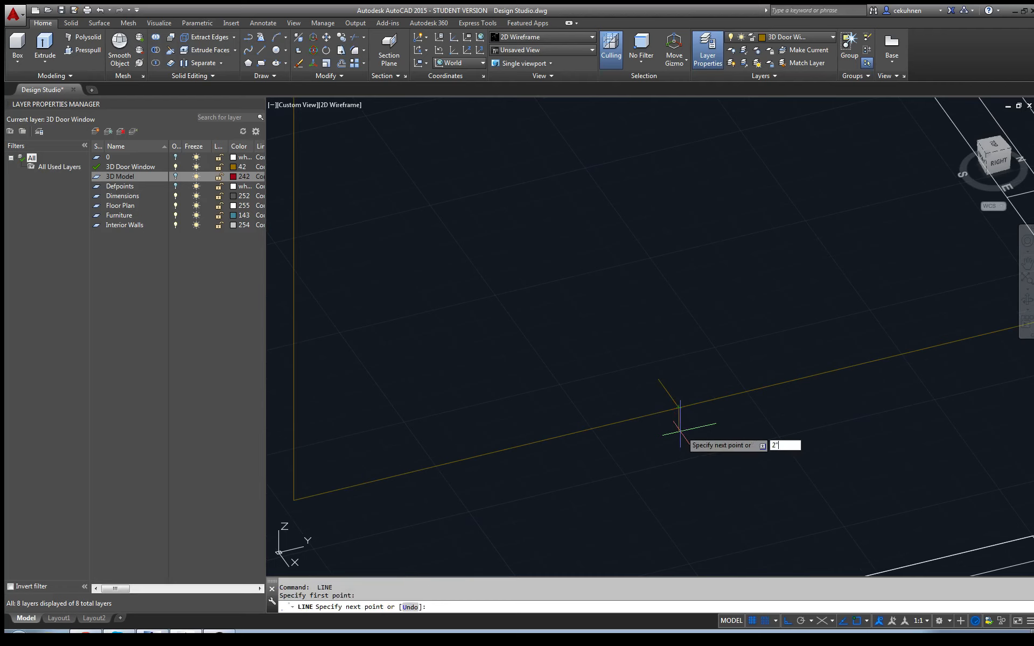
{"action": "key", "text": "Return"}
{"action": "key", "text": "Escape"}
{"action": "scroll", "coordinate": [739, 481], "scroll_direction": "down", "scroll_amount": 3}
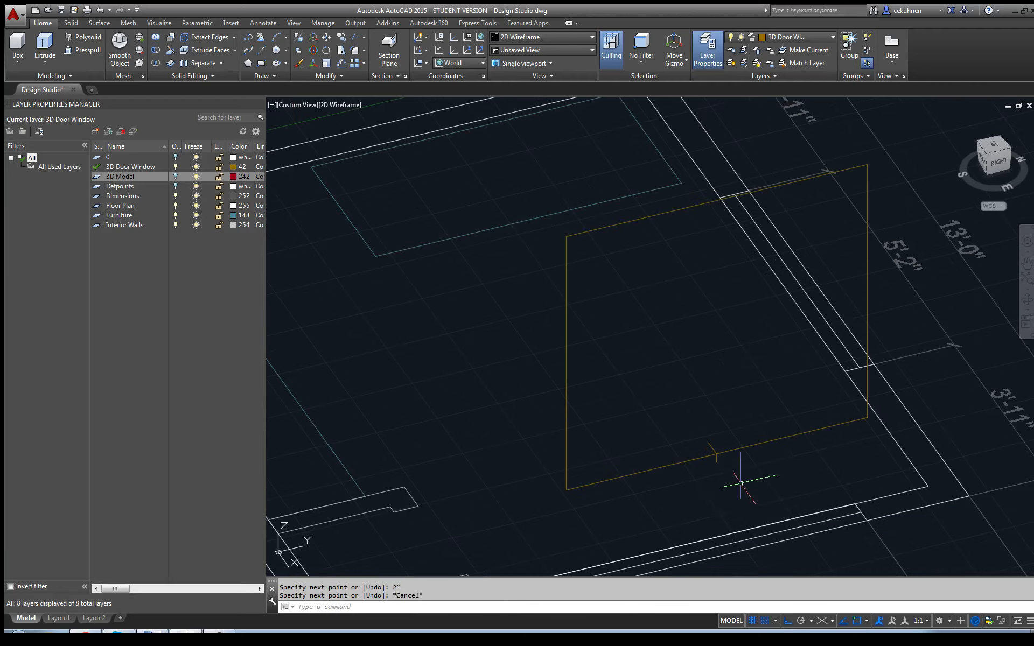
Step: Show the 3D Model layer, switch to the SE Isometric view, and set the object snap to Endpoint
{"action": "left_click", "coordinate": [173, 177]}
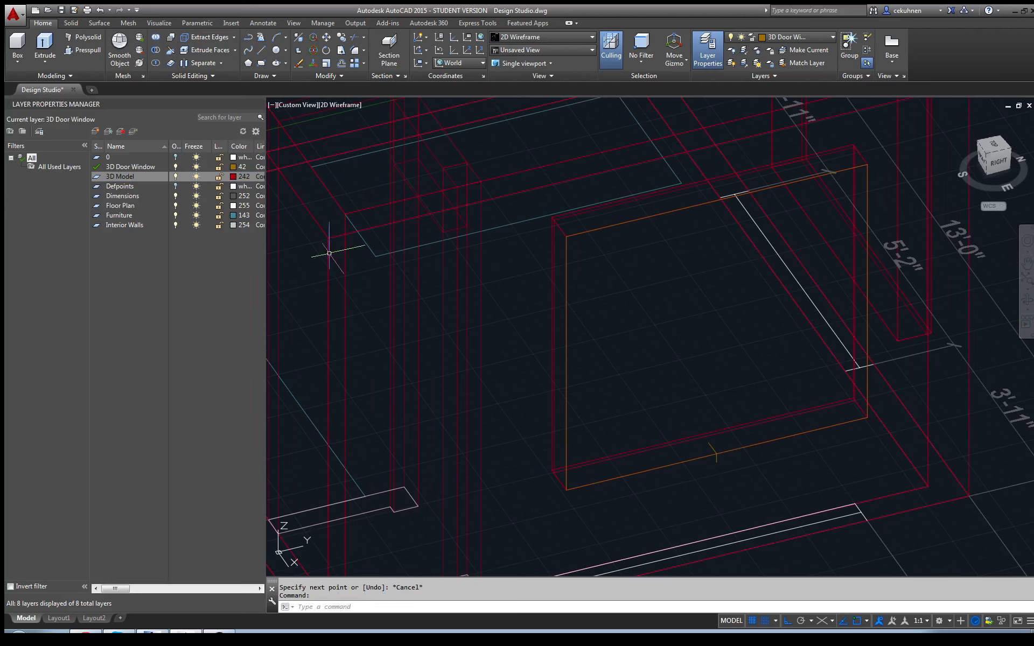
{"action": "scroll", "coordinate": [684, 445], "scroll_direction": "up", "scroll_amount": 3}
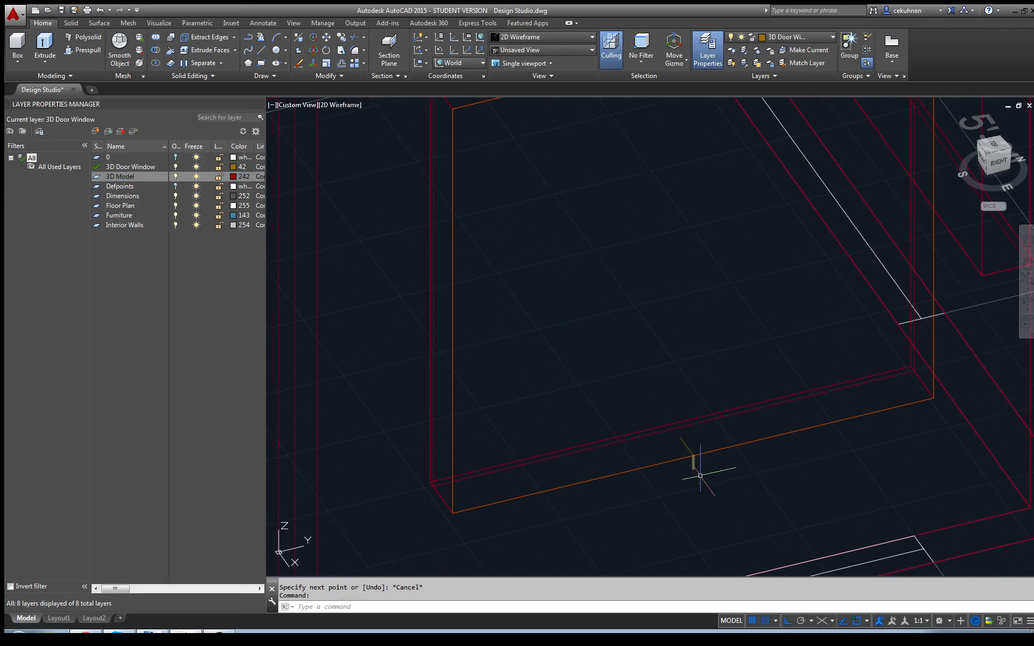
{"action": "mouse_move", "coordinate": [993, 154]}
{"action": "left_mouse_down"}
{"action": "mouse_move", "coordinate": [1023, 157]}
{"action": "mouse_move", "coordinate": [979, 147]}
{"action": "left_mouse_up"}
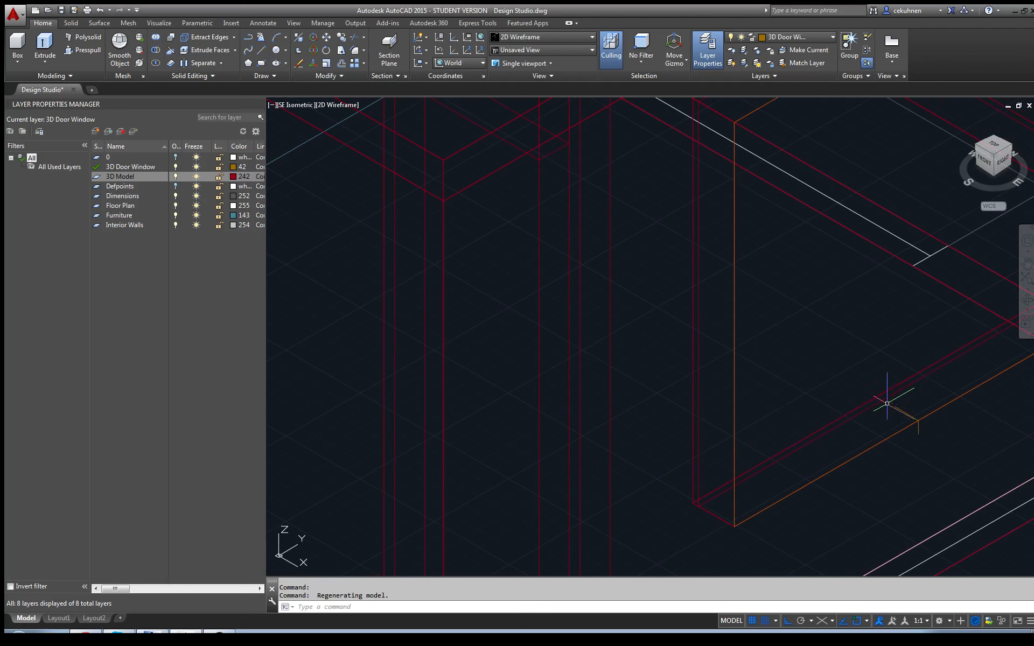
{"action": "left_click", "coordinate": [864, 620]}
{"action": "scroll", "coordinate": [882, 420], "scroll_direction": "up", "scroll_amount": 3}
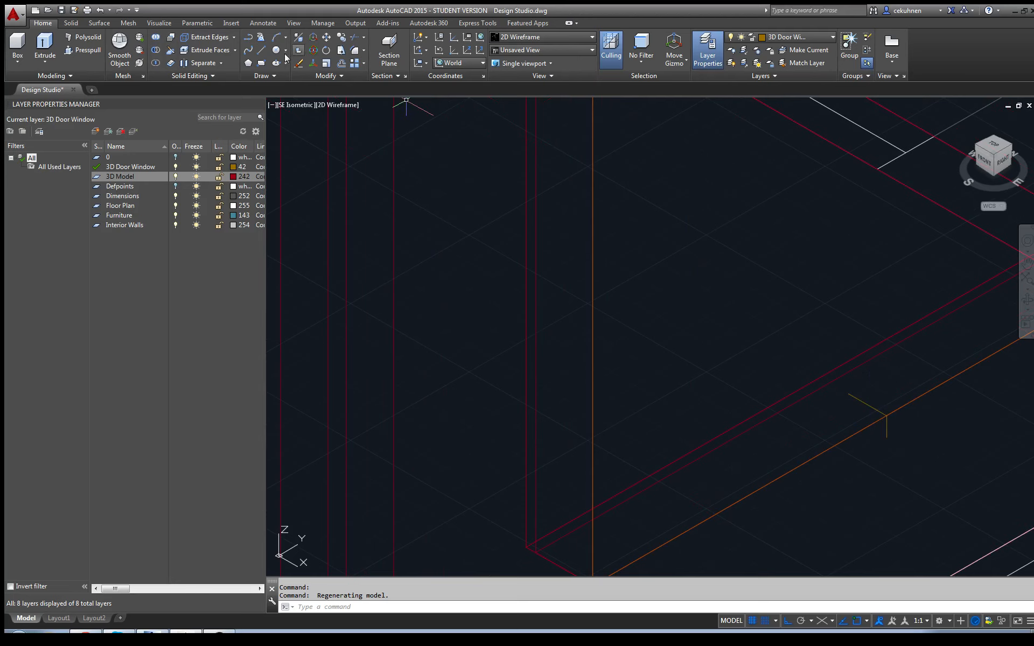
{"action": "left_click", "coordinate": [261, 50]}
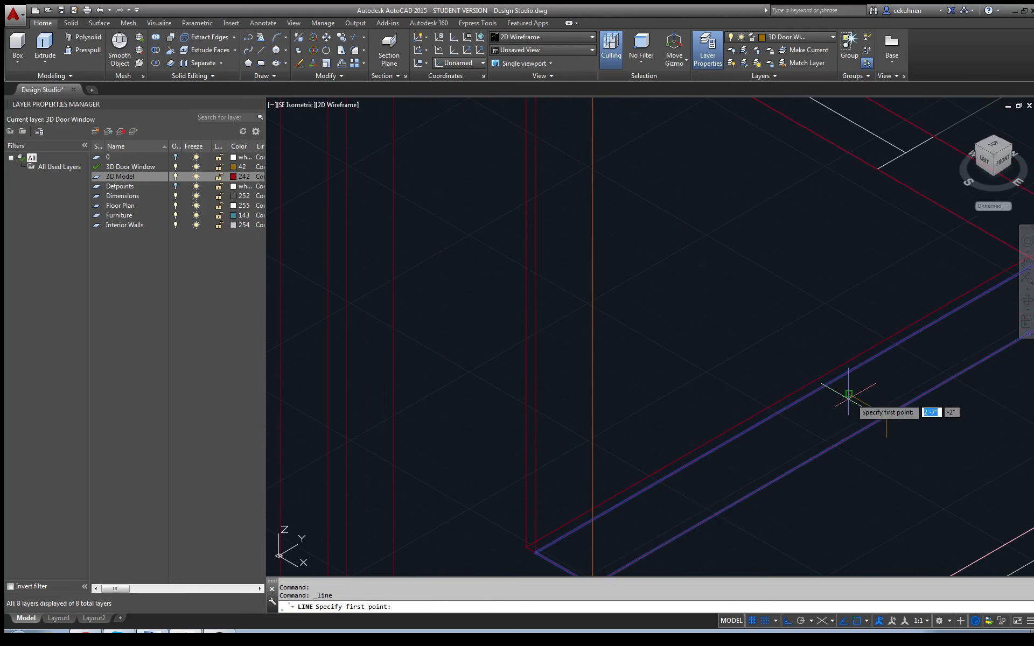
{"action": "key", "text": "Escape"}
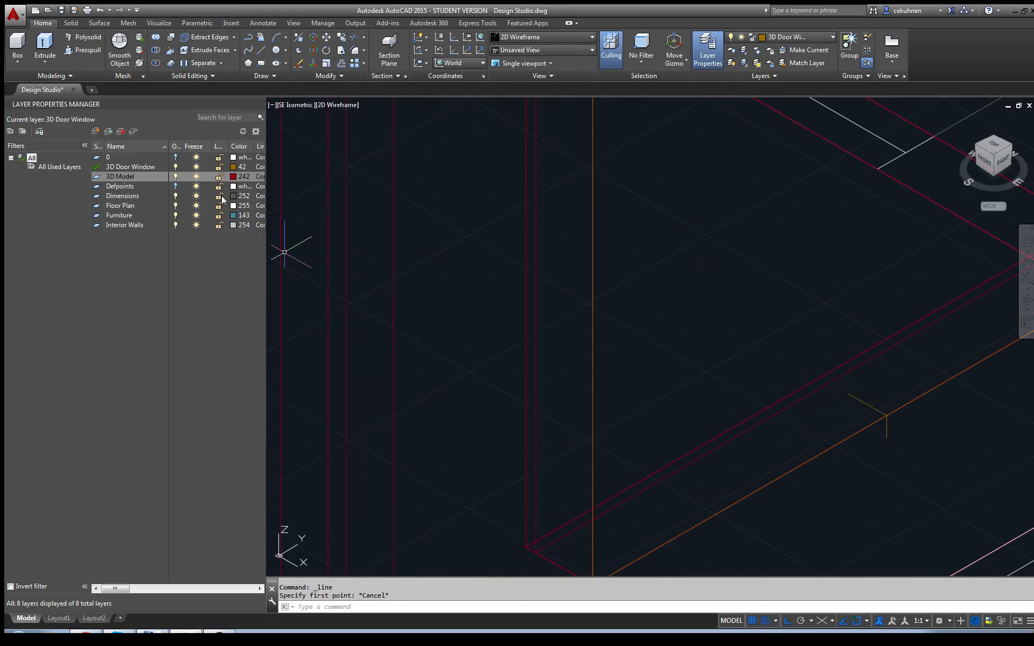
{"action": "left_click", "coordinate": [264, 50]}
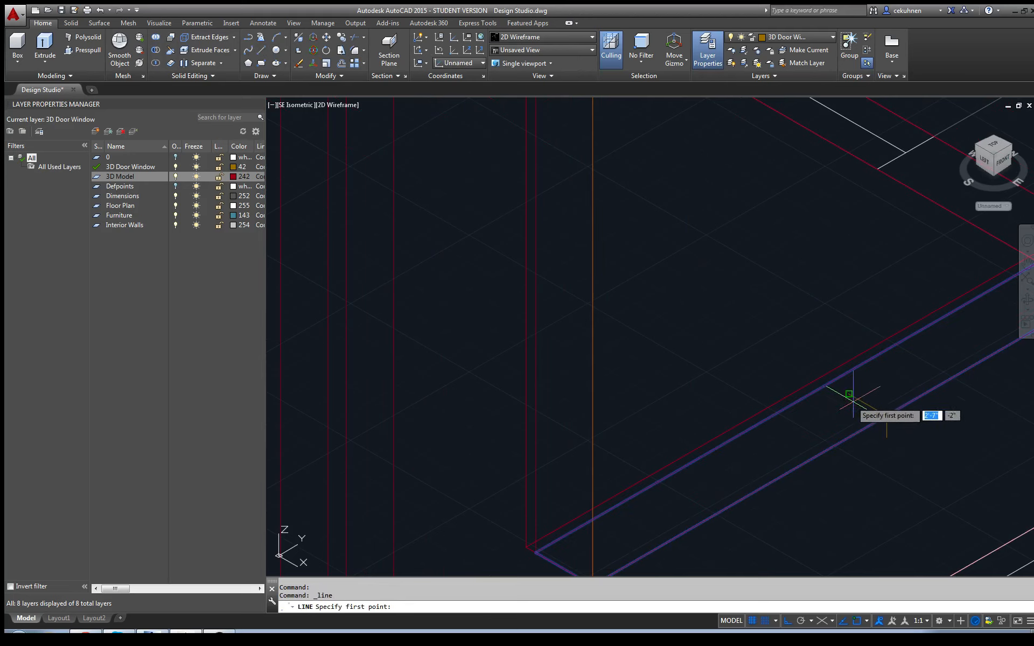
{"action": "key", "text": "Escape"}
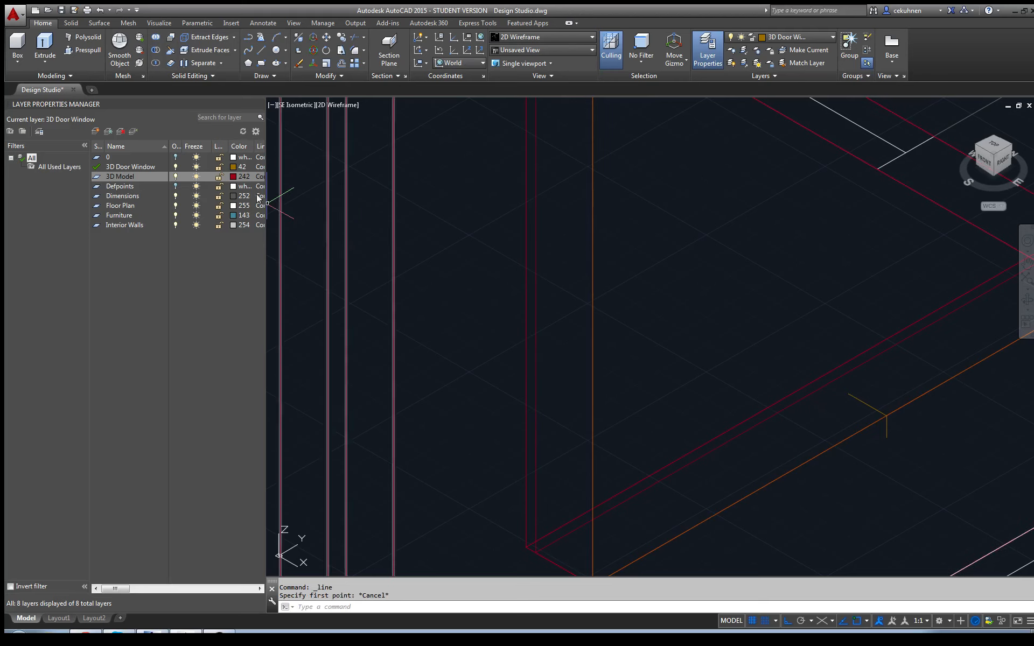
Step: Hide the 3D Model layer and draw a 1" line straight up from the inner end of the 4" line
{"action": "left_click", "coordinate": [174, 177]}
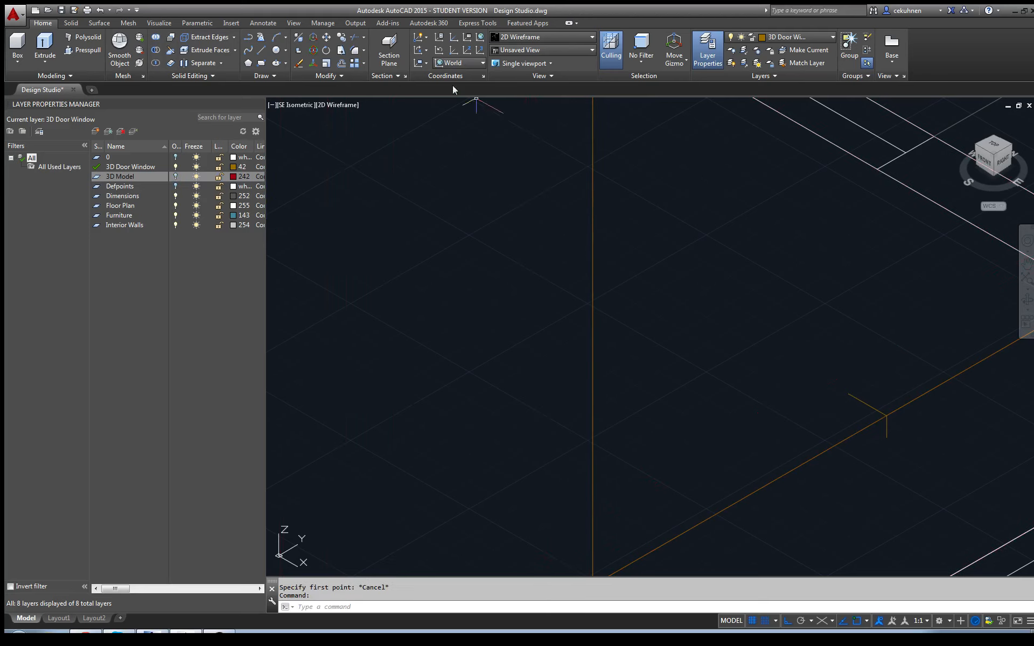
{"action": "left_click", "coordinate": [262, 51]}
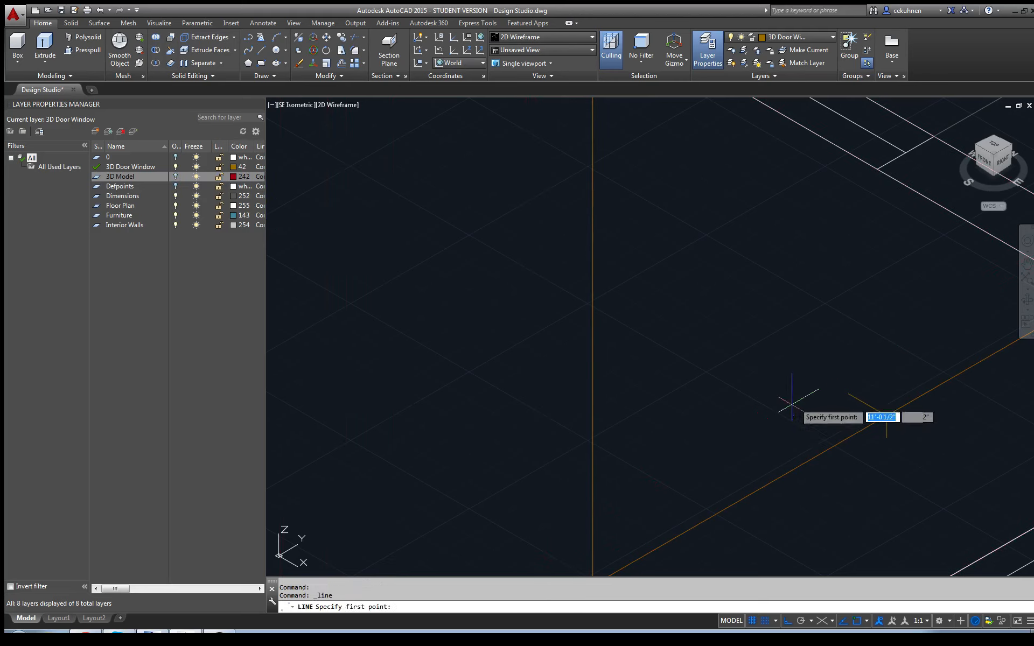
{"action": "left_click", "coordinate": [848, 394]}
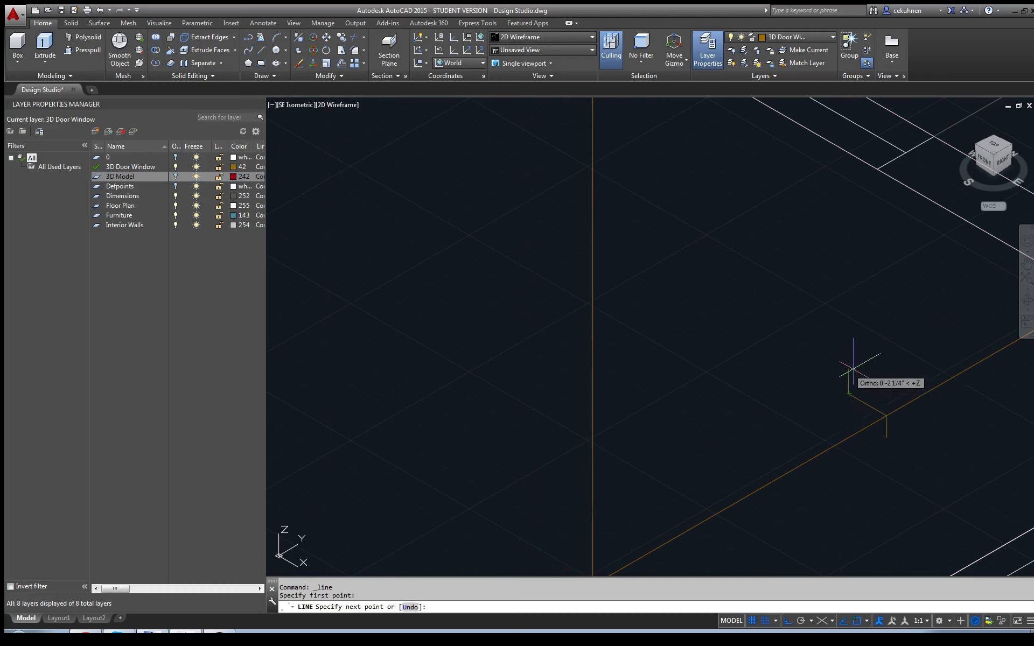
{"action": "type", "text": "1\""}
{"action": "key", "text": "Return"}
{"action": "key", "text": "Escape"}
Step: Draw a 1" line outward along X from the lower end of the 2" line and start a vertical line up from its outer end
{"action": "key", "text": "Return"}
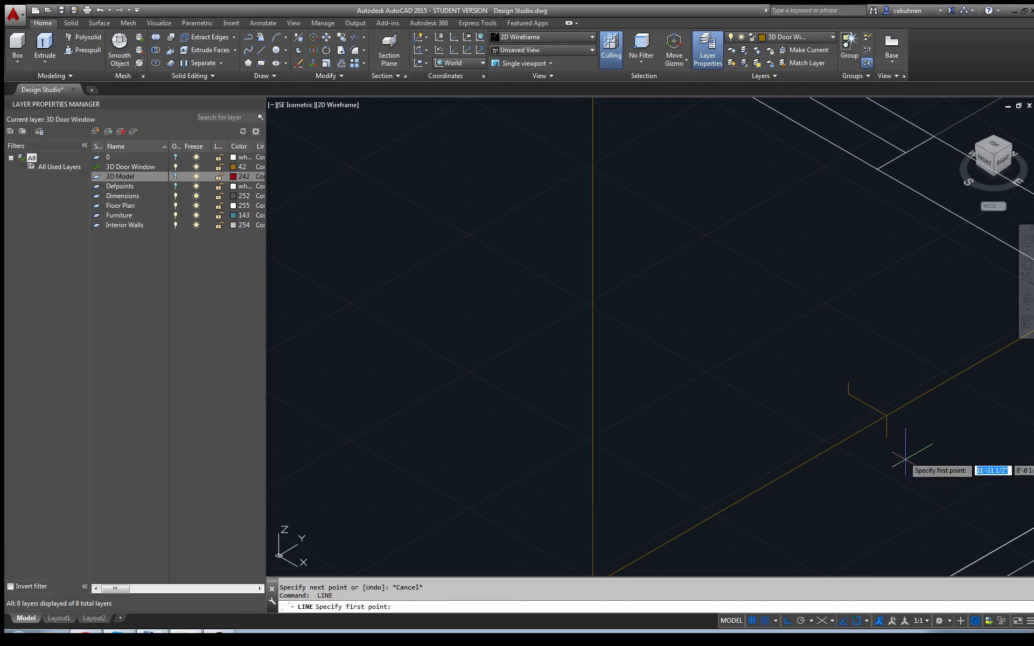
{"action": "left_click", "coordinate": [886, 438]}
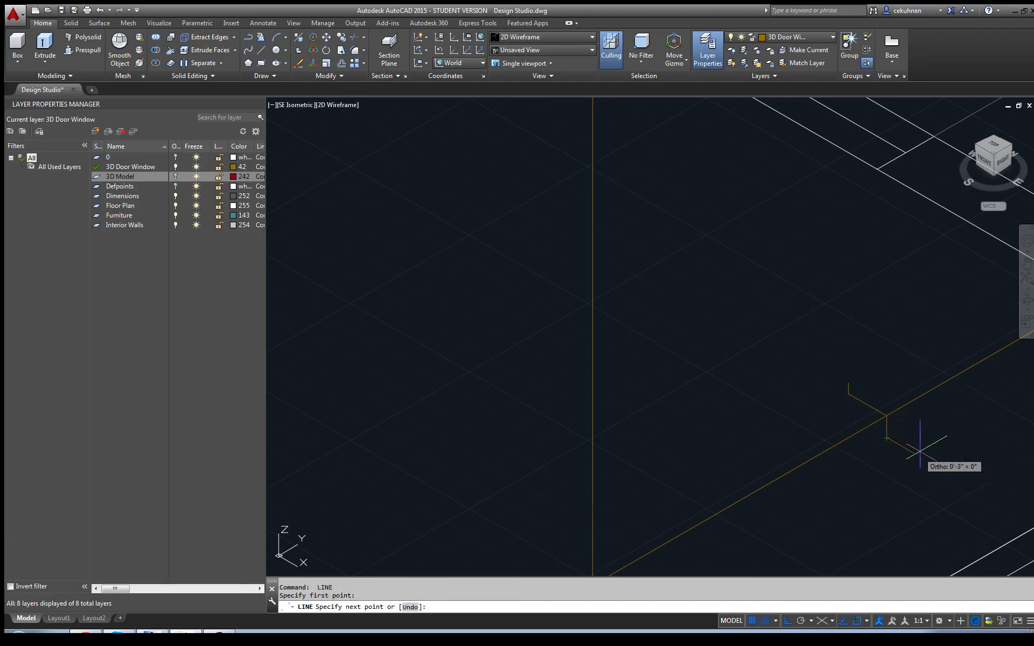
{"action": "type", "text": "1"}
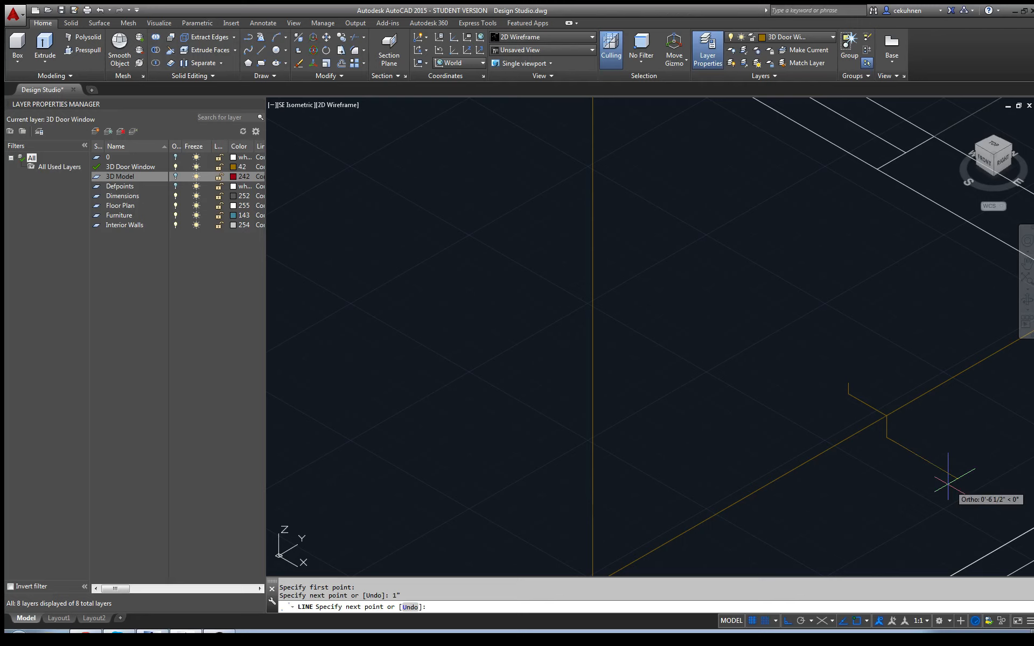
{"action": "key", "text": "Escape"}
{"action": "key", "text": "Return"}
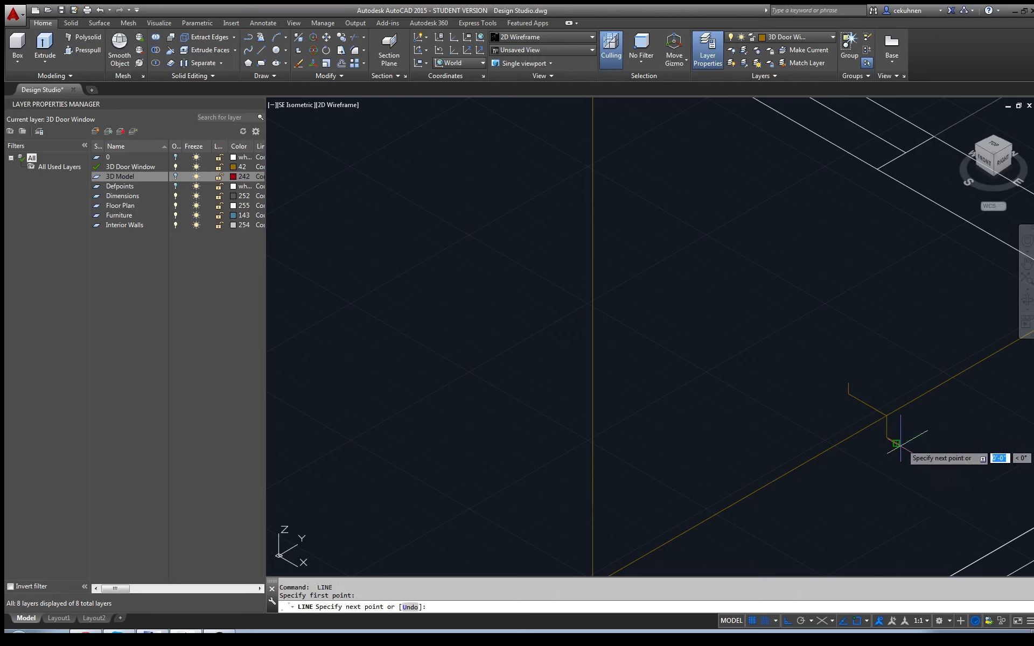
{"action": "left_click", "coordinate": [896, 443]}
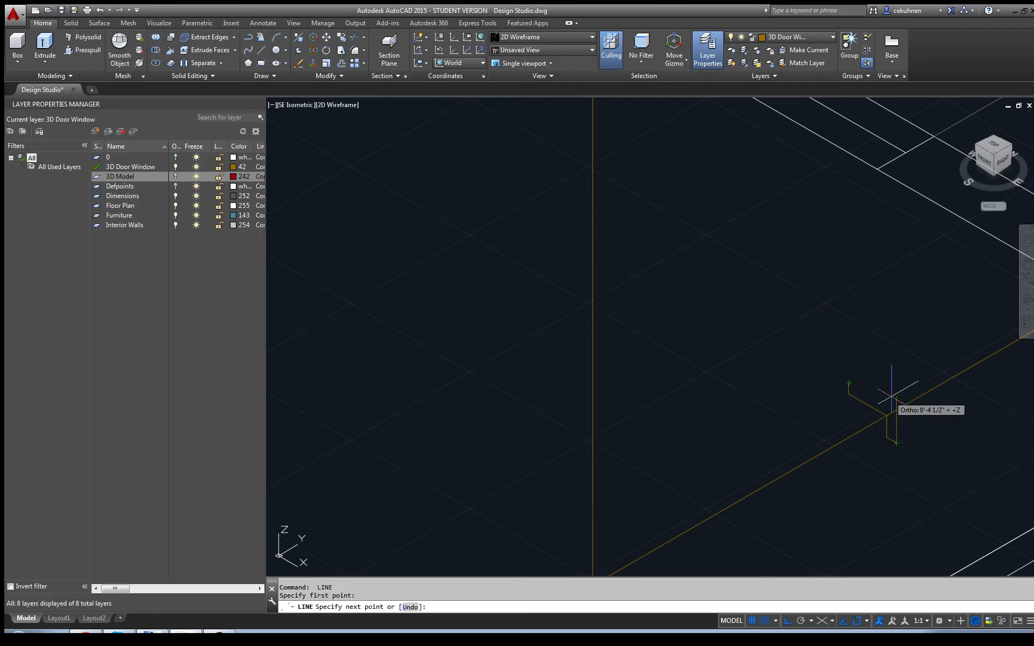
{"action": "scroll", "coordinate": [895, 399], "scroll_direction": "up", "scroll_amount": 4}
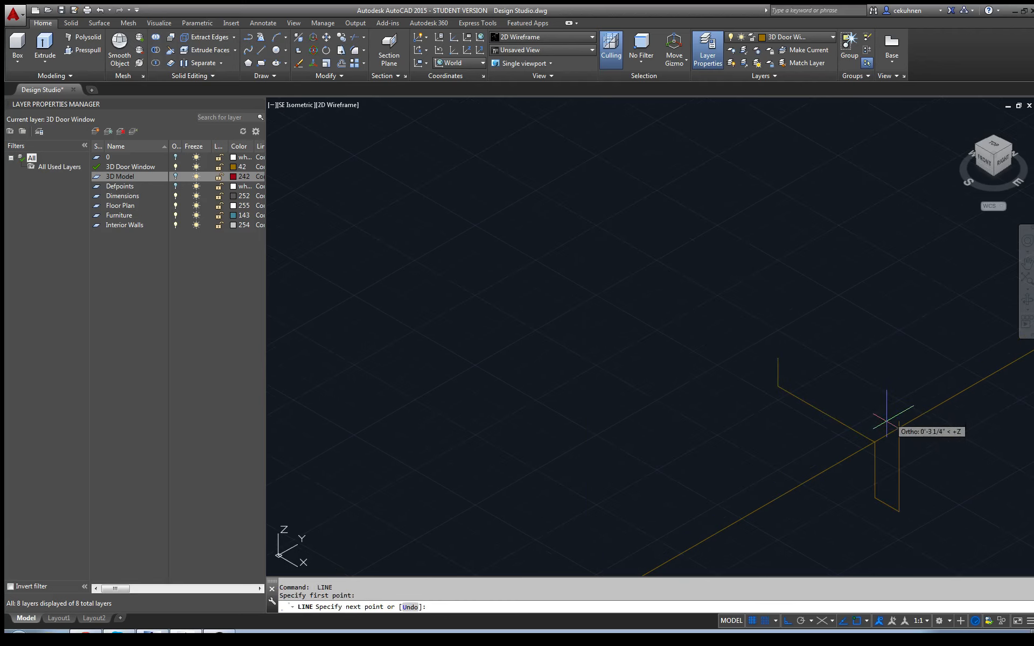
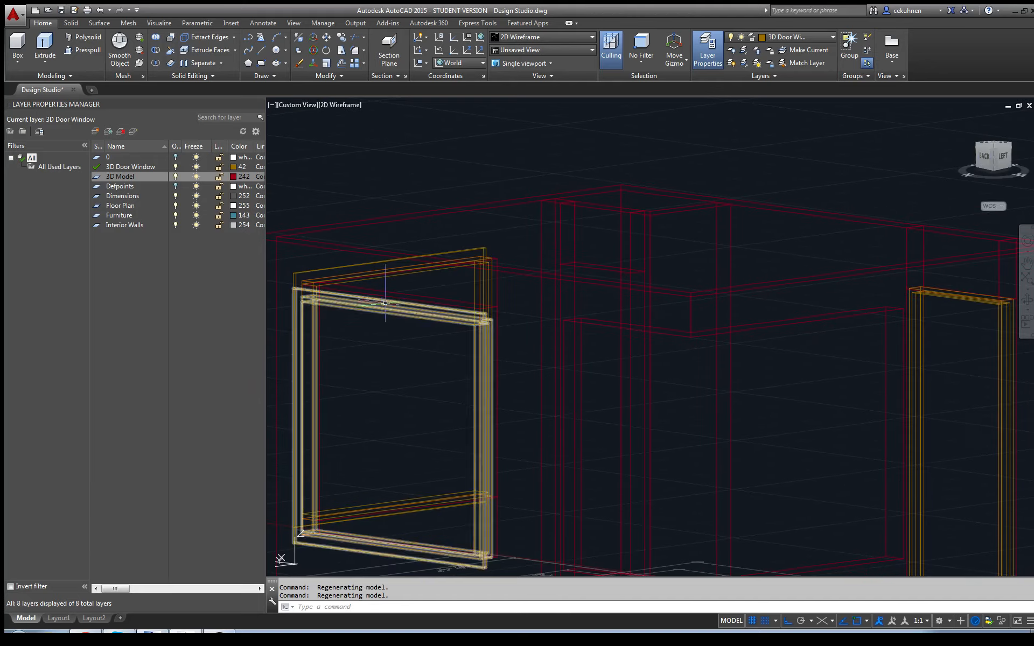
Step: Set the SHOWHIST system variable to 2 so the solids' original component shapes are displayed
{"action": "middle_click_drag", "start_coordinate": [385, 300], "coordinate": [614, 277]}
{"action": "scroll", "coordinate": [576, 241], "scroll_direction": "up", "scroll_amount": 4}
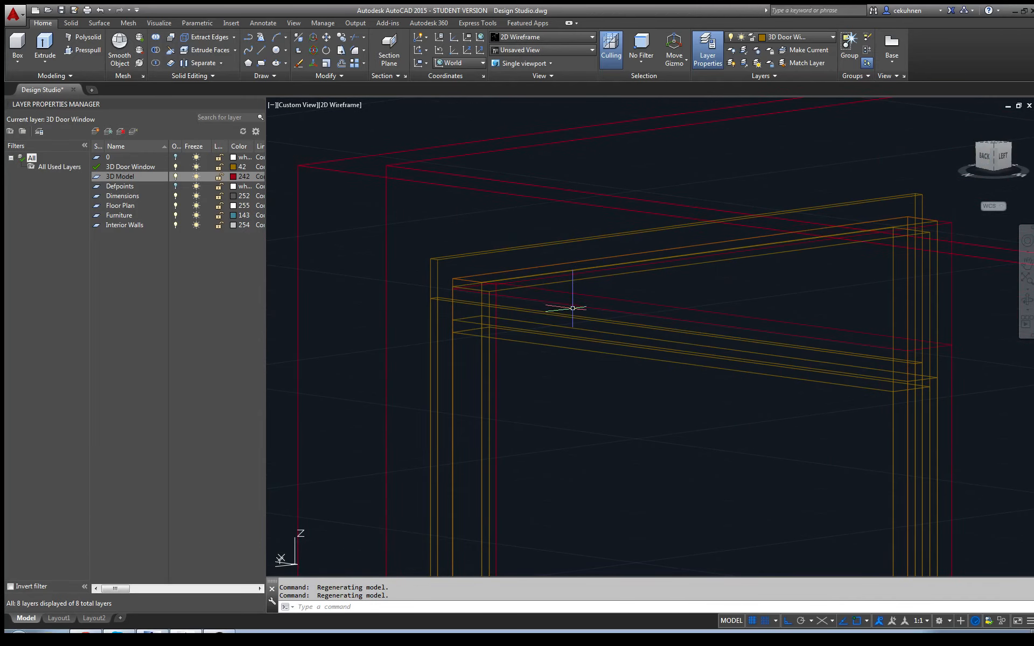
{"action": "scroll", "coordinate": [761, 238], "scroll_direction": "down", "scroll_amount": 4}
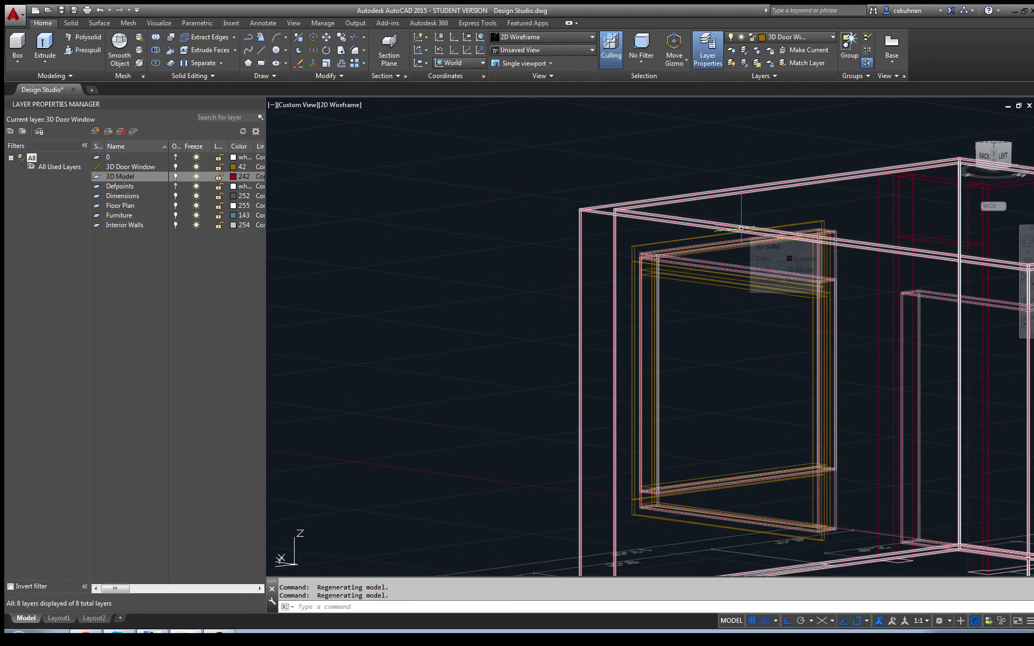
{"action": "type", "text": "sh"}
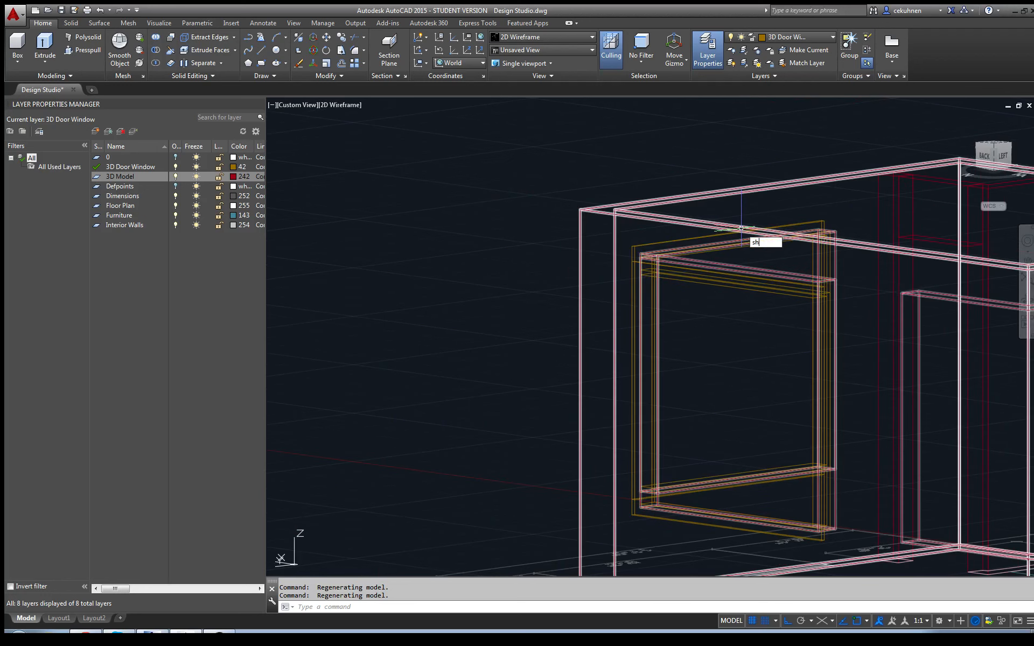
{"action": "type", "text": "owhist"}
{"action": "key", "text": "Return"}
{"action": "type", "text": "2"}
{"action": "key", "text": "Return"}
Step: Select the box that cuts the window opening in the wall and stretch its top down to the window frame's top edge, using the Perpendicular snap
{"action": "scroll", "coordinate": [722, 264], "scroll_direction": "up", "scroll_amount": 8}
{"action": "left_click", "coordinate": [681, 325], "text": "ctrl"}
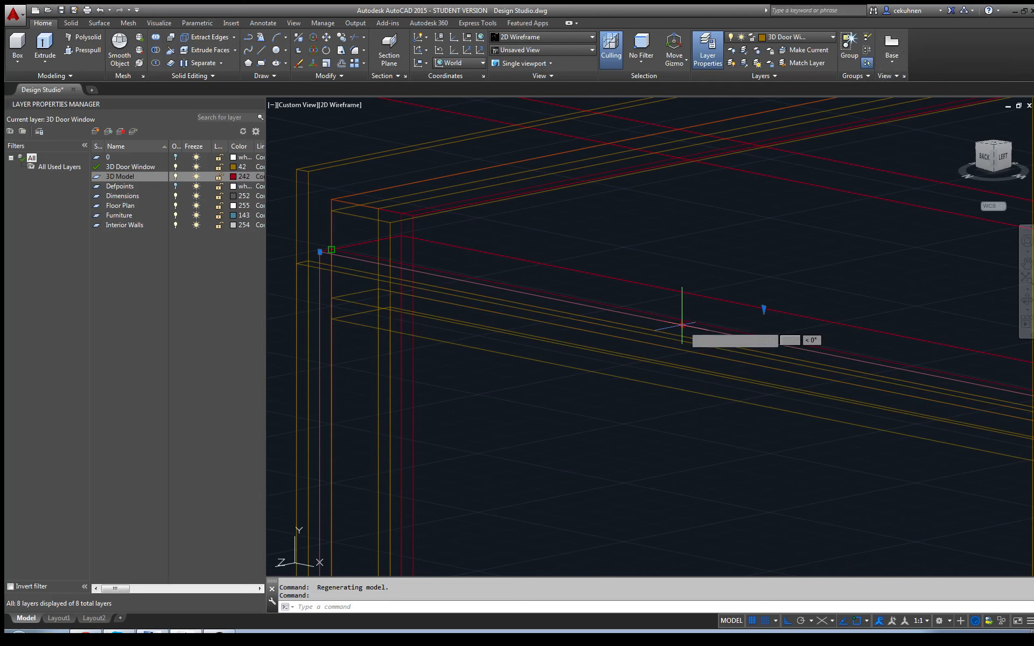
{"action": "left_click", "coordinate": [681, 324]}
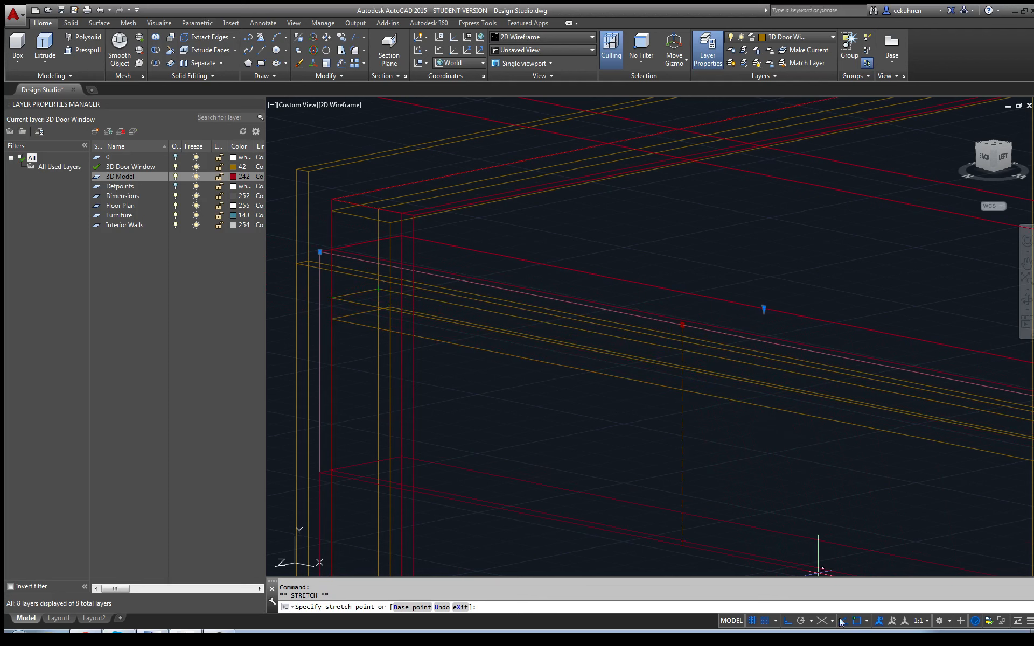
{"action": "left_click", "coordinate": [867, 621]}
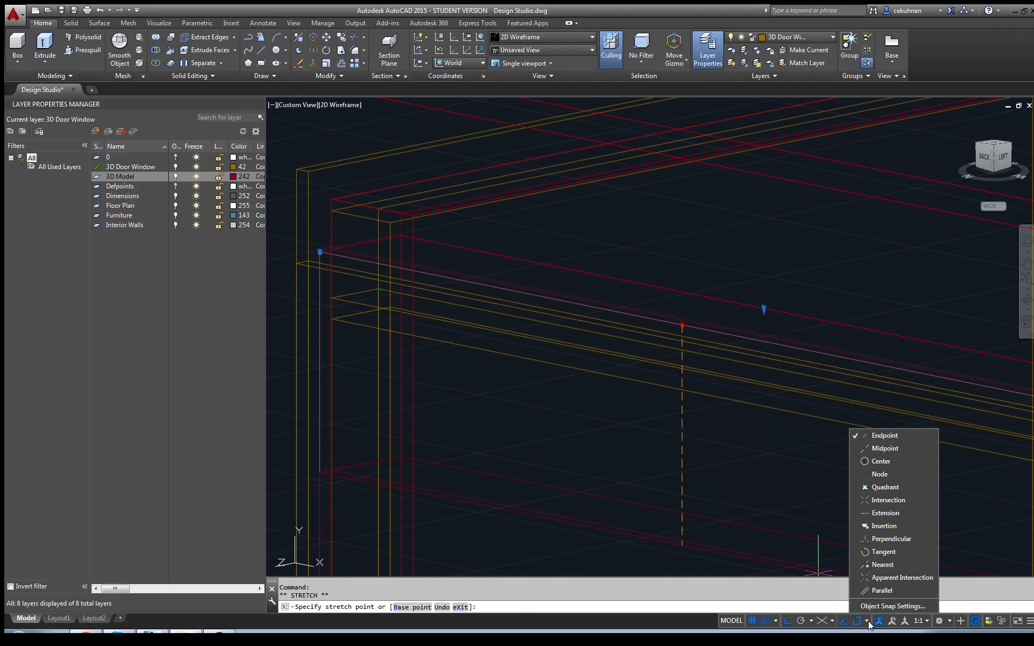
{"action": "left_click", "coordinate": [889, 538]}
{"action": "left_click", "coordinate": [811, 468]}
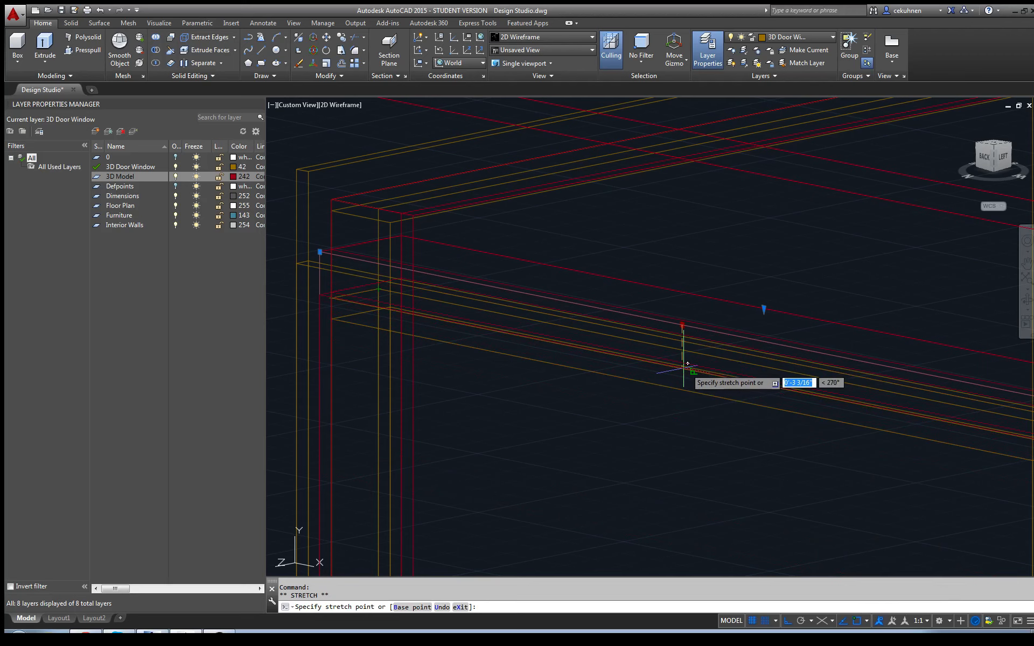
{"action": "left_click", "coordinate": [692, 371]}
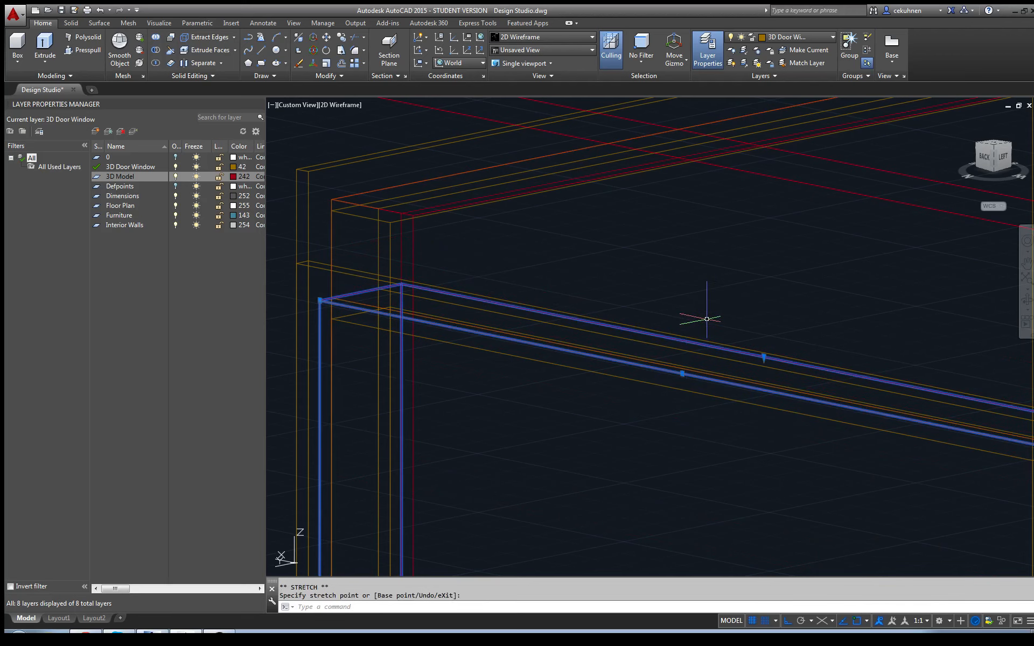
Step: Display the model in the Shaded visual style and examine how the frames fit the wall openings from inside and outside
{"action": "key", "text": "Escape"}
{"action": "scroll", "coordinate": [653, 224], "scroll_direction": "down", "scroll_amount": 2}
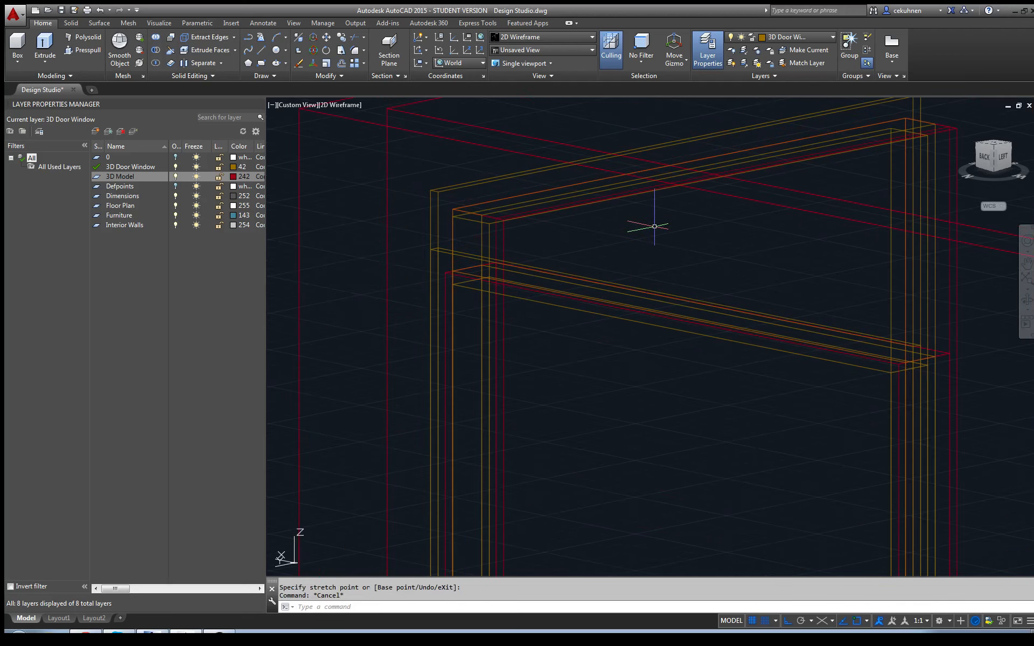
{"action": "scroll", "coordinate": [858, 197], "scroll_direction": "down", "scroll_amount": 3}
{"action": "middle_click_drag", "start_coordinate": [962, 176], "coordinate": [792, 203], "text": "shift"}
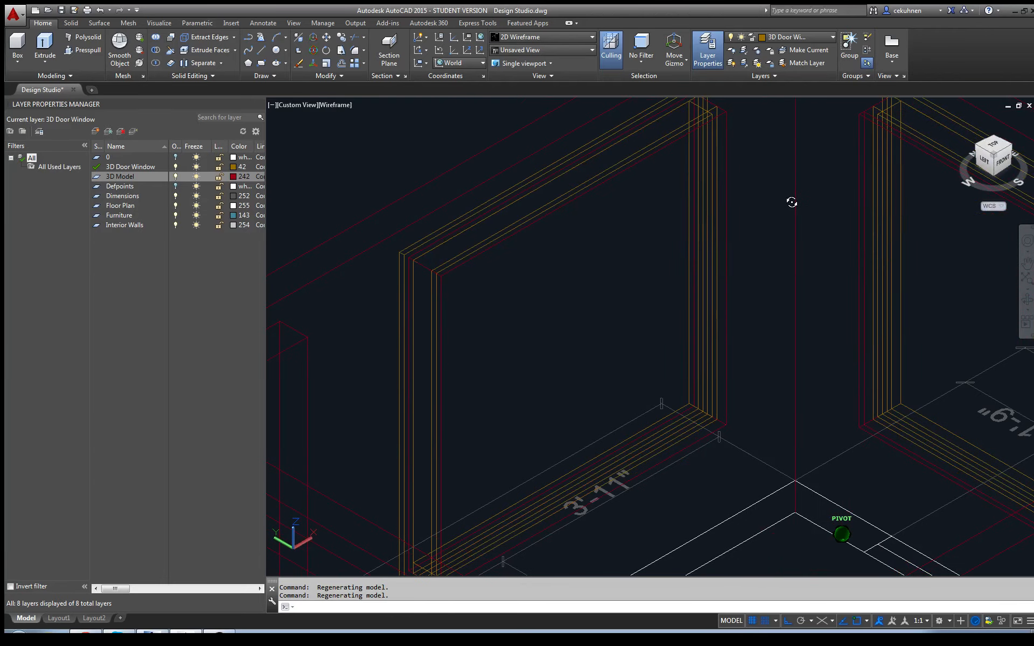
{"action": "left_click", "coordinate": [344, 108]}
{"action": "left_click", "coordinate": [371, 181]}
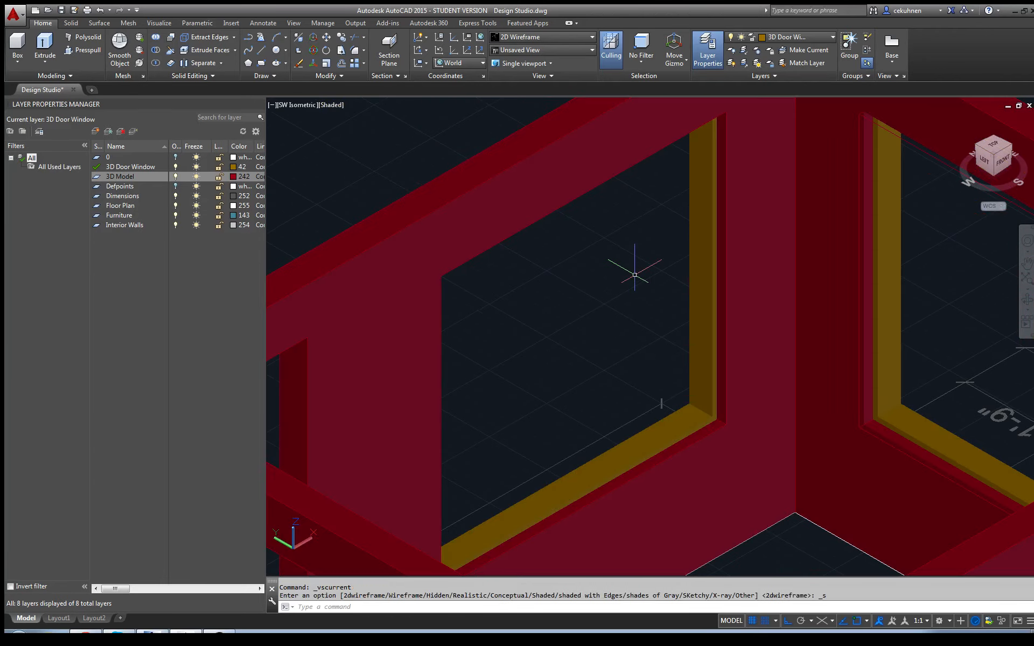
{"action": "scroll", "coordinate": [687, 288], "scroll_direction": "down", "scroll_amount": 2}
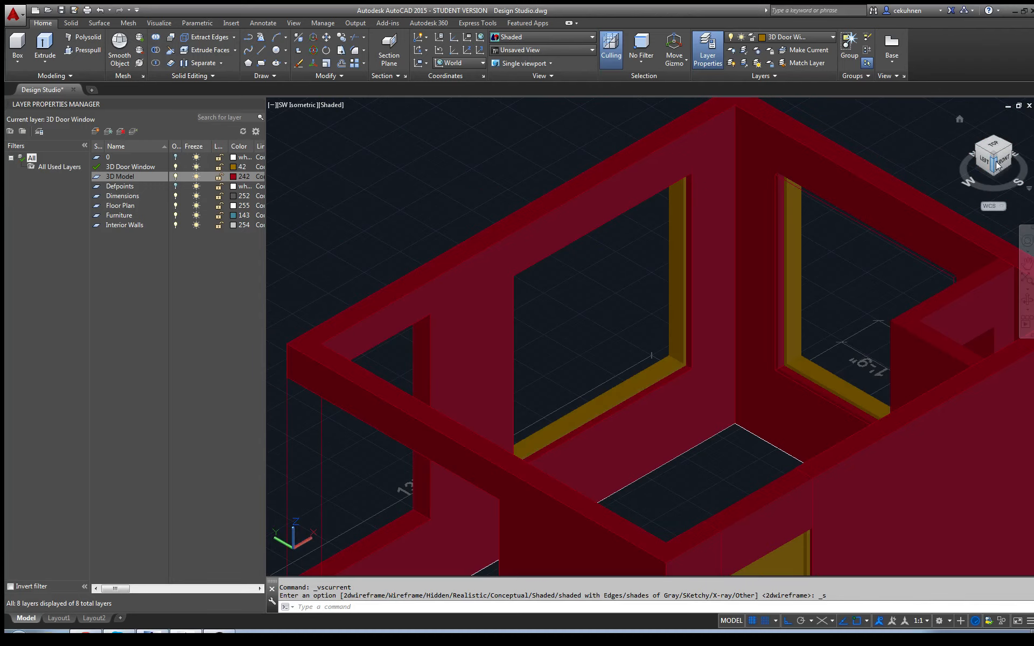
{"action": "left_click_drag", "start_coordinate": [998, 165], "coordinate": [618, 143]}
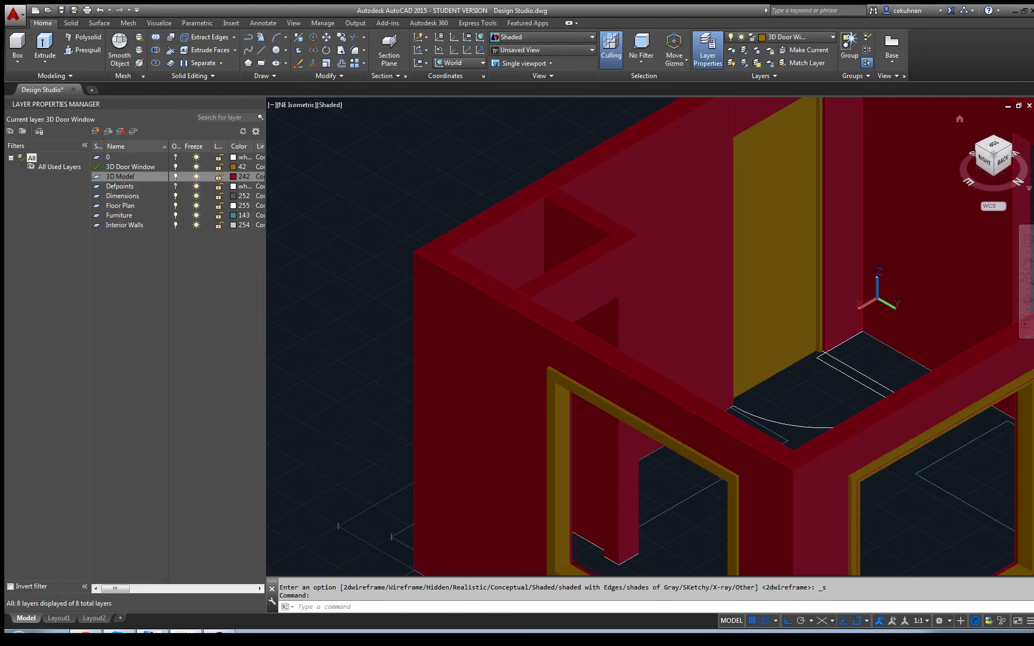
{"action": "left_click", "coordinate": [1026, 278]}
{"action": "scroll", "coordinate": [972, 400], "scroll_direction": "up", "scroll_amount": 2}
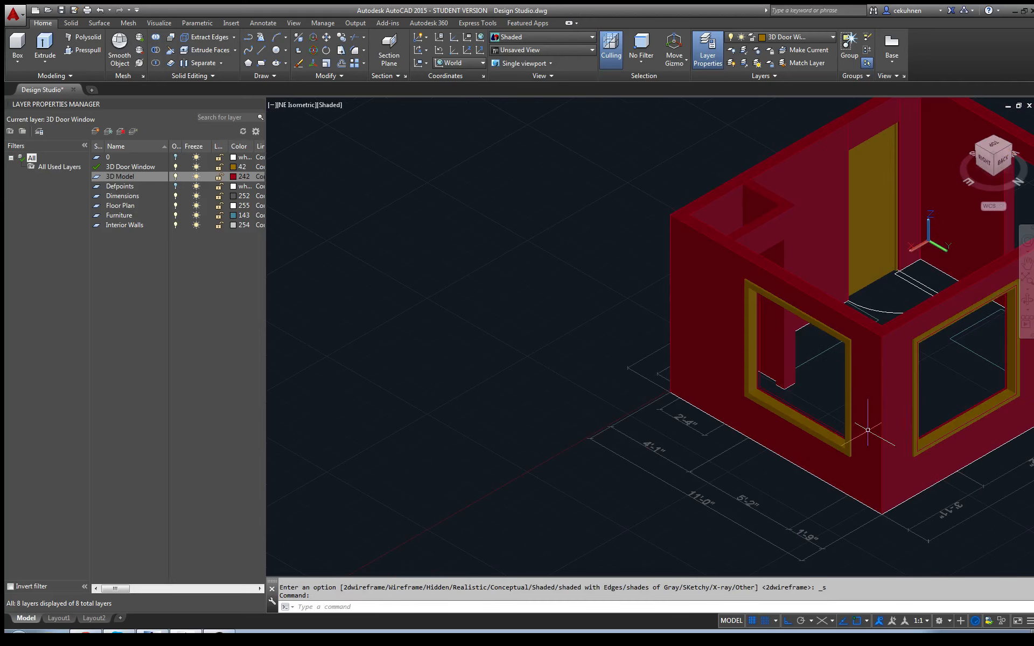
{"action": "mouse_move", "coordinate": [833, 411]}
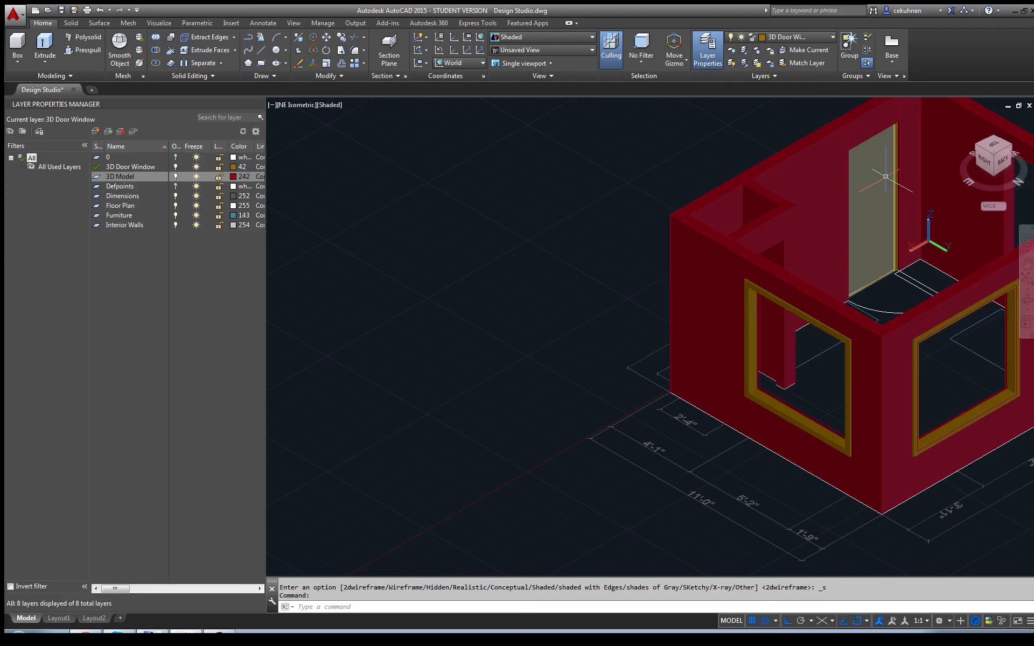
{"action": "scroll", "coordinate": [822, 308], "scroll_direction": "up", "scroll_amount": 3}
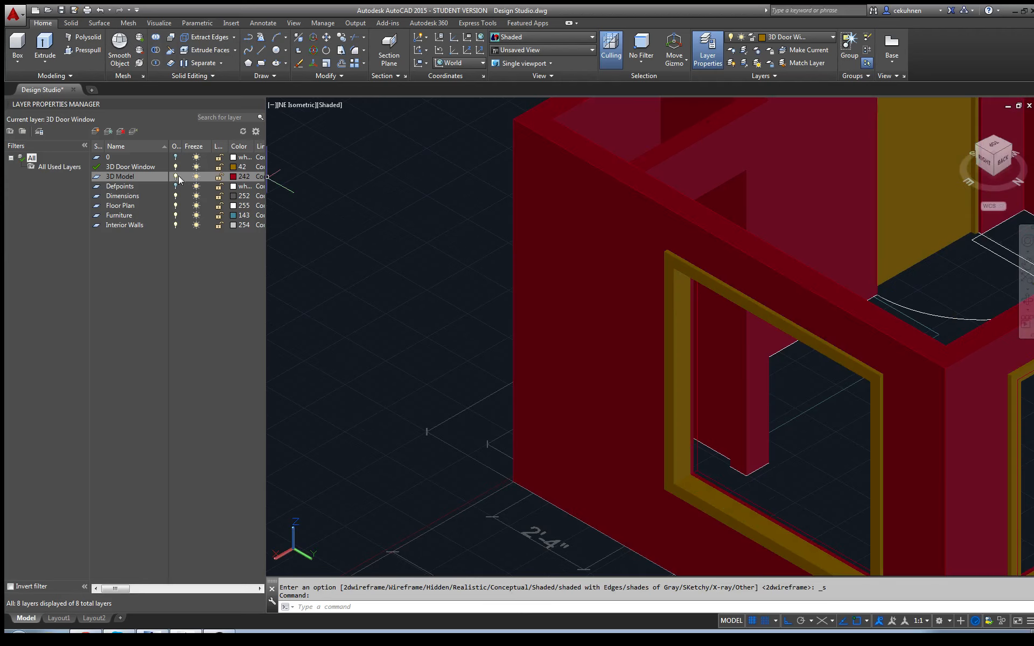
Step: Turn off the 3D Model layer and switch the visual style back to 2D Wireframe
{"action": "left_click", "coordinate": [176, 176]}
{"action": "left_click", "coordinate": [175, 177]}
{"action": "scroll", "coordinate": [651, 231], "scroll_direction": "down", "scroll_amount": 3}
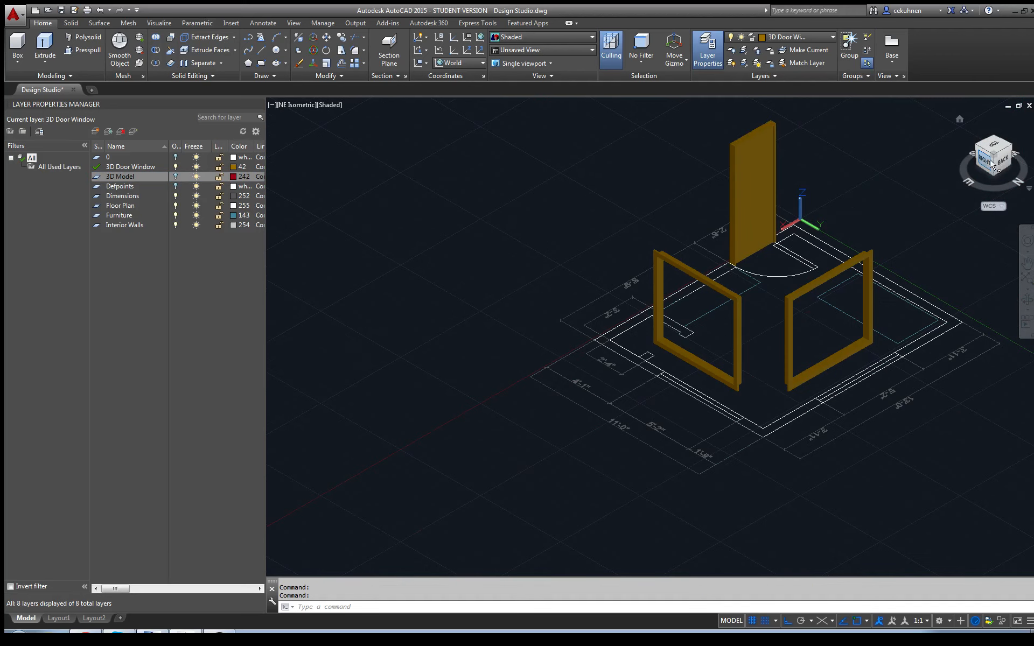
{"action": "left_click", "coordinate": [1004, 163]}
{"action": "scroll", "coordinate": [544, 218], "scroll_direction": "up", "scroll_amount": 4}
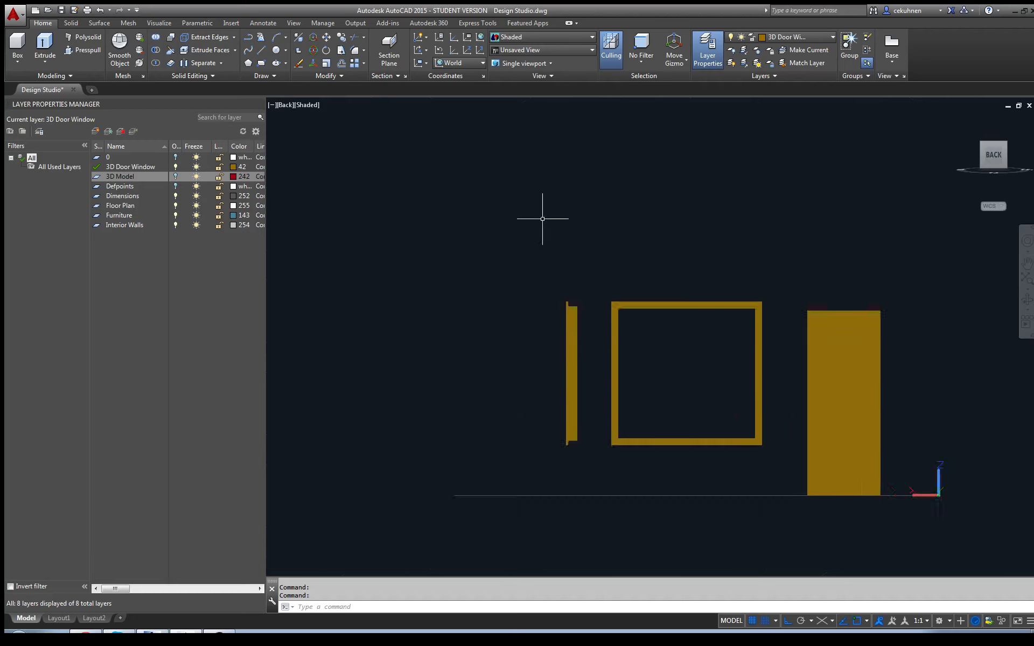
{"action": "left_click", "coordinate": [310, 107]}
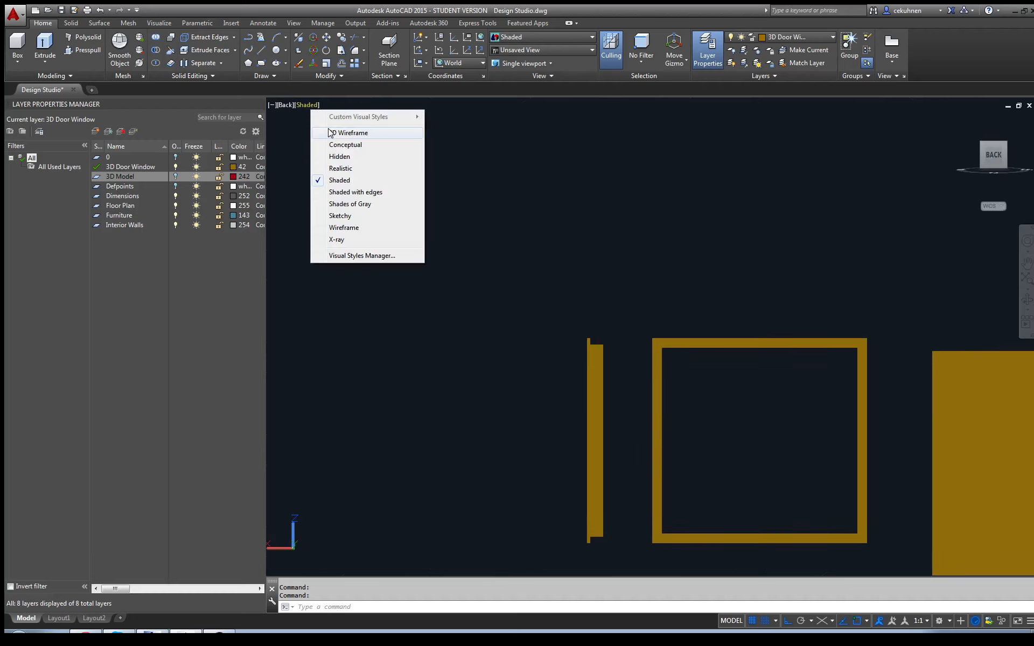
{"action": "left_click", "coordinate": [344, 131]}
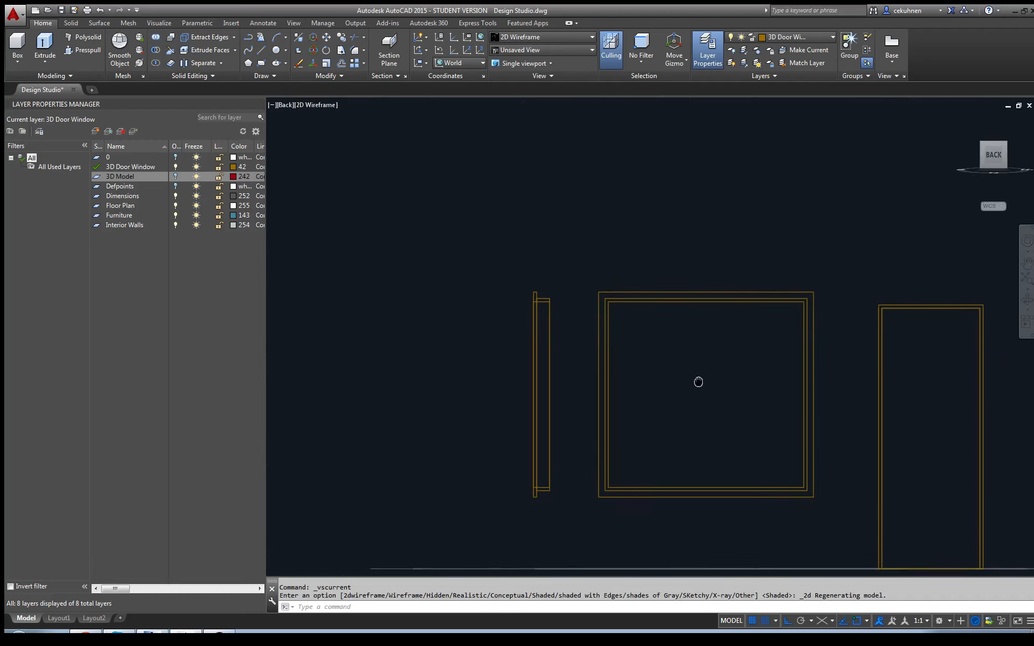
Step: Draw a vertical line from the lower to the upper inner corner on the room side of the back wall's window frame
{"action": "mouse_move", "coordinate": [705, 409]}
{"action": "middle_mouse_down", "text": "shift"}
{"action": "mouse_move", "coordinate": [919, 187]}
{"action": "mouse_move", "coordinate": [888, 212]}
{"action": "mouse_move", "coordinate": [757, 249]}
{"action": "middle_mouse_up", "text": "shift"}
{"action": "scroll", "coordinate": [757, 250], "scroll_direction": "up", "scroll_amount": 3}
{"action": "scroll", "coordinate": [618, 357], "scroll_direction": "up", "scroll_amount": 4}
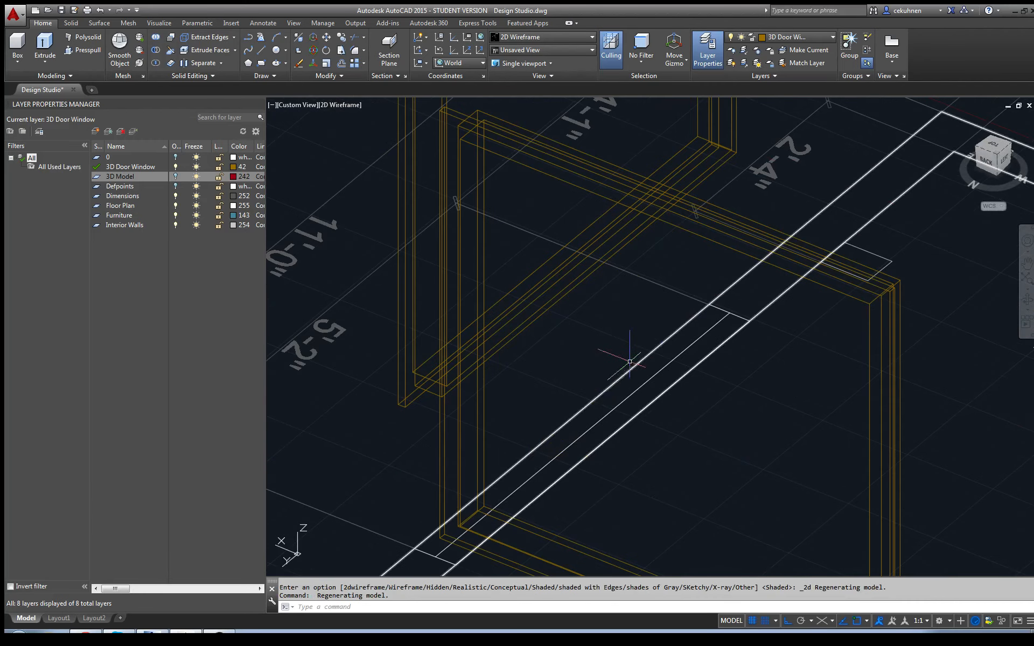
{"action": "left_click_drag", "start_coordinate": [988, 162], "coordinate": [713, 183]}
{"action": "middle_click_drag", "start_coordinate": [674, 193], "coordinate": [514, 533]}
{"action": "middle_click_drag", "start_coordinate": [599, 371], "coordinate": [616, 482]}
{"action": "scroll", "coordinate": [667, 385], "scroll_direction": "down", "scroll_amount": 2}
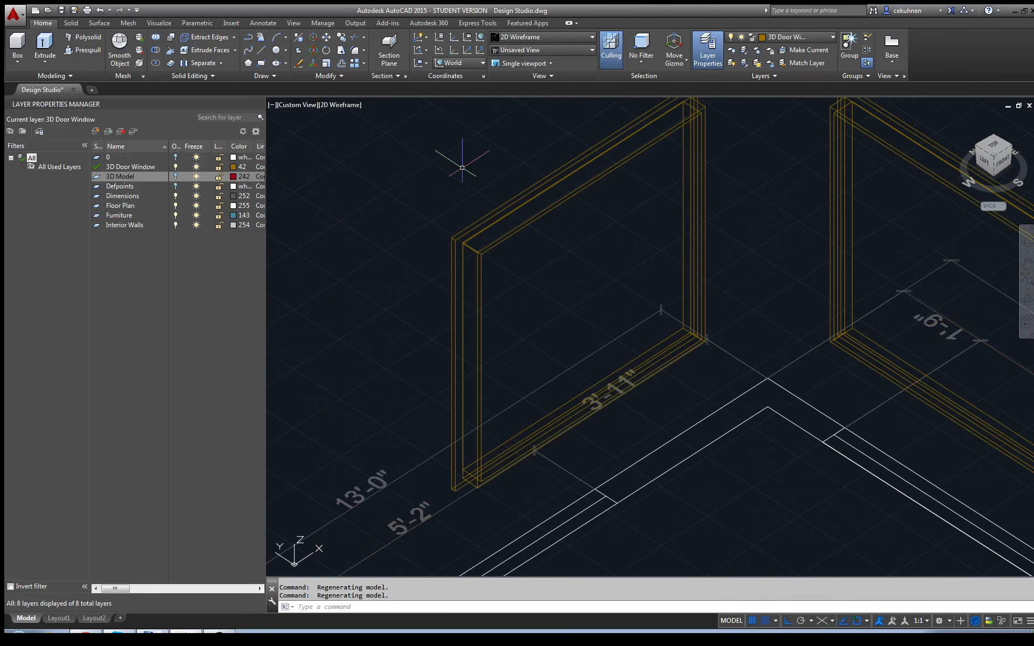
{"action": "left_click", "coordinate": [262, 51]}
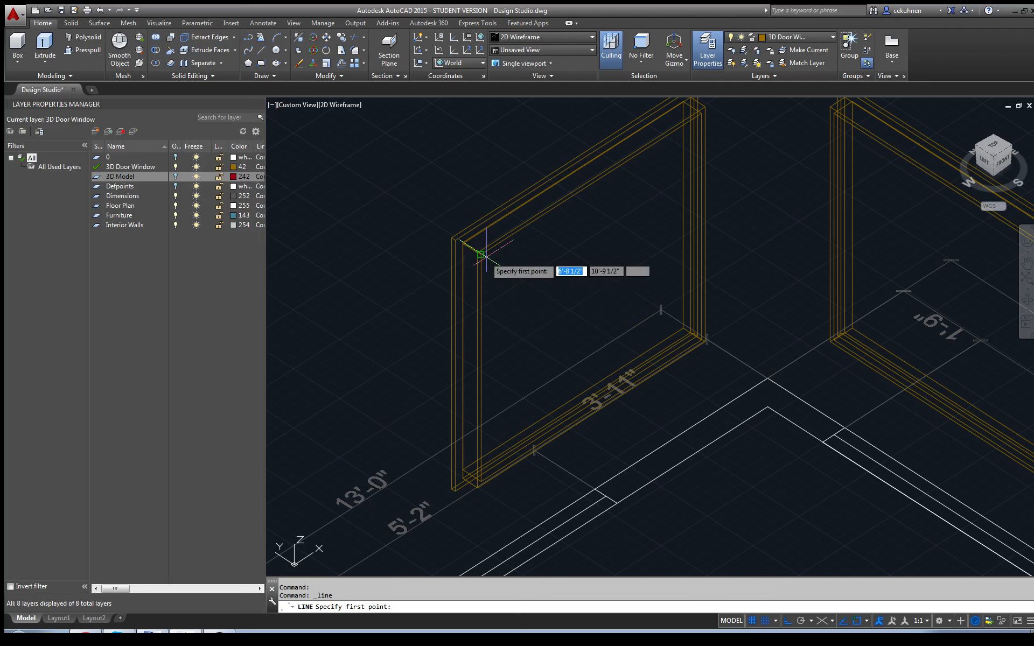
{"action": "left_click", "coordinate": [865, 620]}
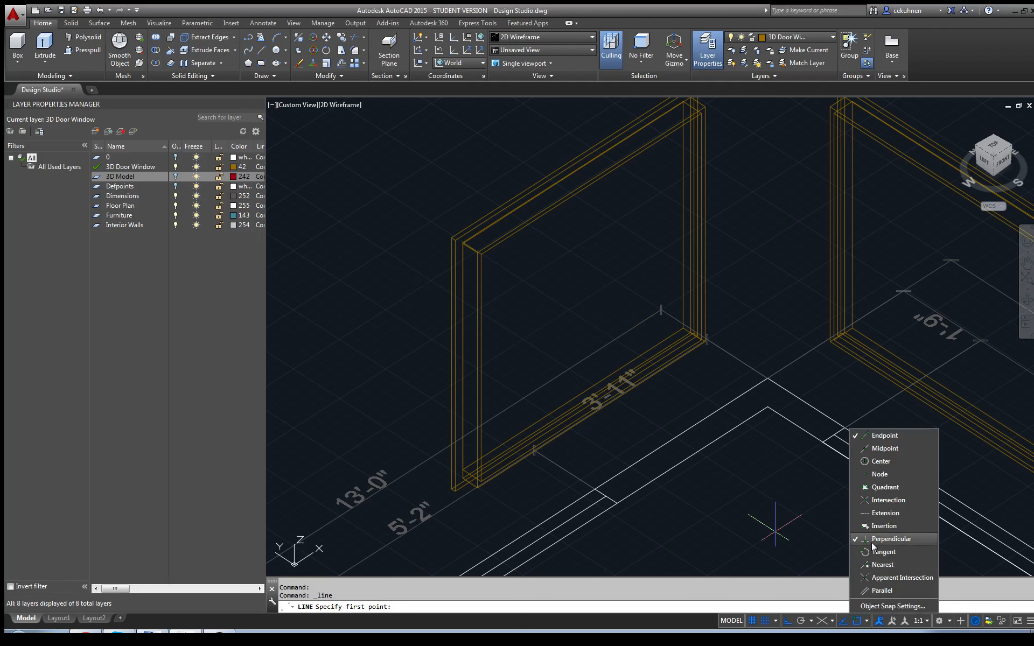
{"action": "scroll", "coordinate": [532, 514], "scroll_direction": "up", "scroll_amount": 2}
{"action": "left_click", "coordinate": [467, 475]}
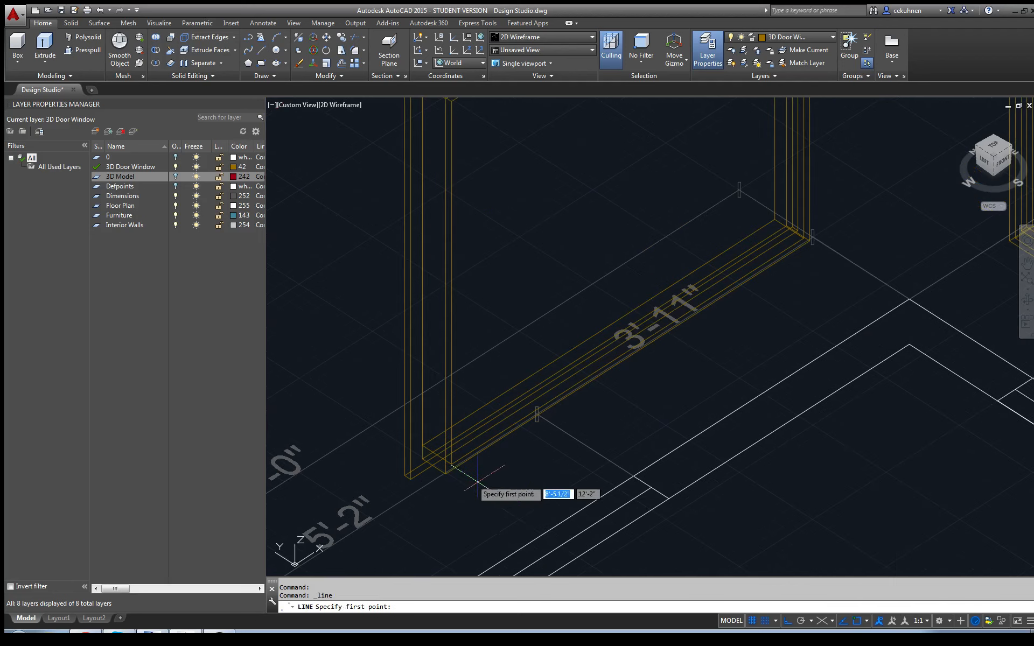
{"action": "left_click", "coordinate": [451, 464]}
{"action": "scroll", "coordinate": [495, 358], "scroll_direction": "down", "scroll_amount": 4}
{"action": "middle_click_drag", "start_coordinate": [494, 356], "coordinate": [492, 435]}
{"action": "scroll", "coordinate": [510, 373], "scroll_direction": "up", "scroll_amount": 6}
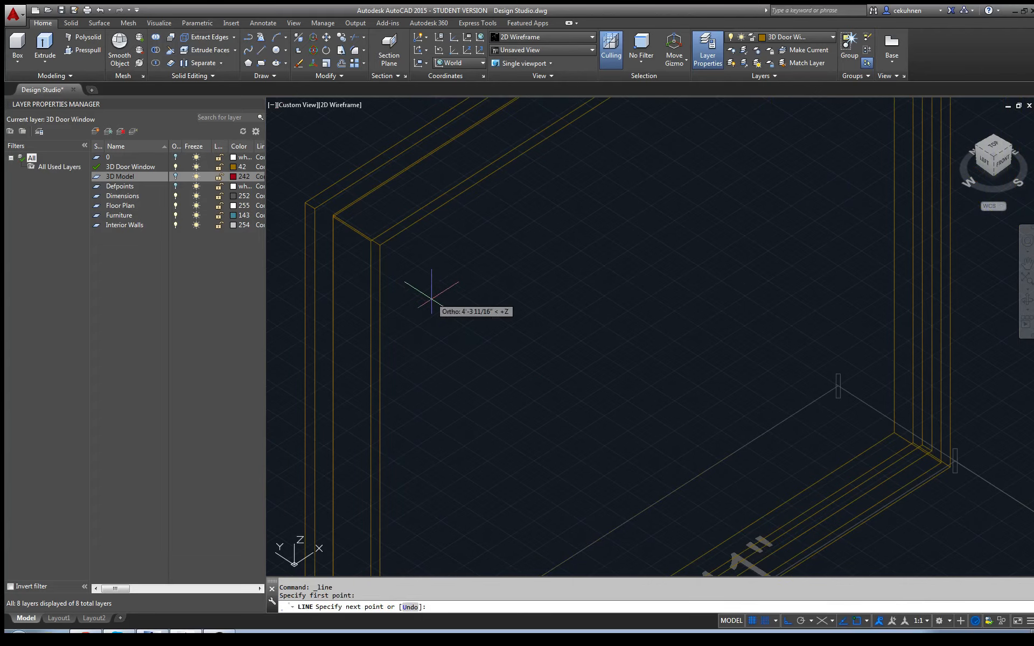
{"action": "left_click", "coordinate": [382, 244]}
Step: Continue the line across the top, down the opposite side and back along the bottom of the frame's inner opening
{"action": "scroll", "coordinate": [603, 273], "scroll_direction": "down", "scroll_amount": 4}
{"action": "middle_click_drag", "start_coordinate": [614, 274], "coordinate": [490, 363]}
{"action": "scroll", "coordinate": [490, 363], "scroll_direction": "up", "scroll_amount": 6}
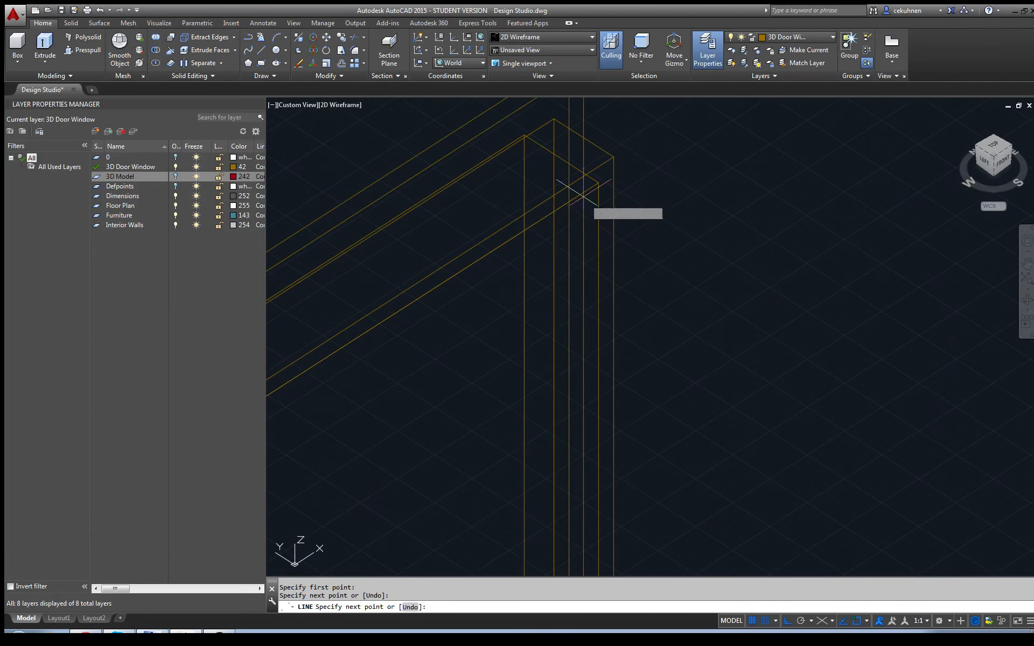
{"action": "left_click", "coordinate": [598, 183]}
{"action": "scroll", "coordinate": [585, 377], "scroll_direction": "down", "scroll_amount": 6}
{"action": "middle_click_drag", "start_coordinate": [590, 467], "coordinate": [584, 282]}
{"action": "scroll", "coordinate": [577, 369], "scroll_direction": "up", "scroll_amount": 8}
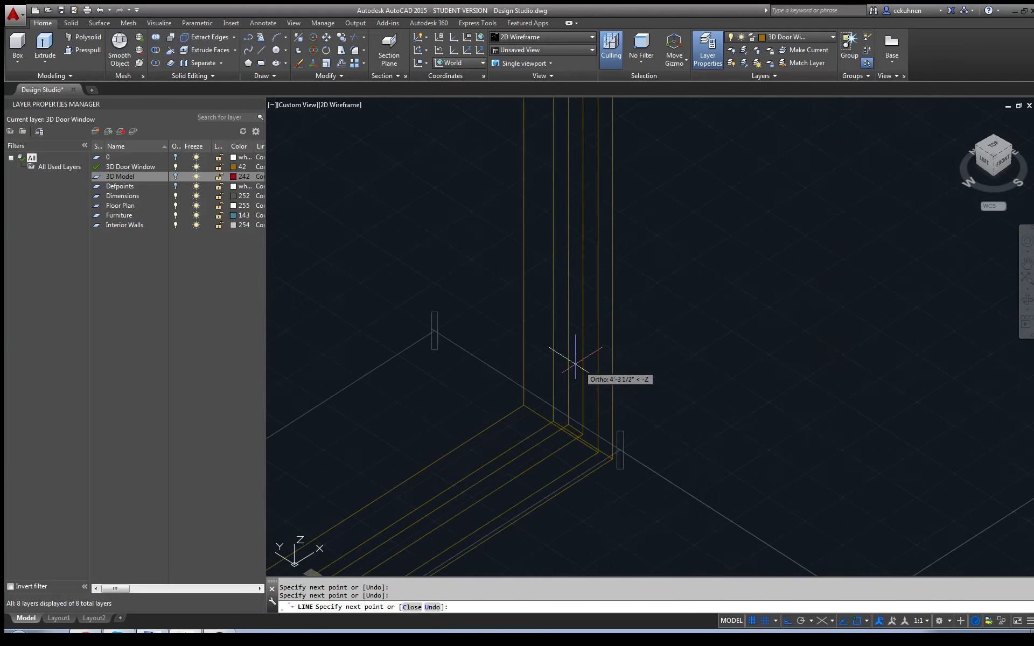
{"action": "left_click", "coordinate": [608, 503]}
{"action": "scroll", "coordinate": [608, 503], "scroll_direction": "down", "scroll_amount": 5}
{"action": "middle_click_drag", "start_coordinate": [607, 503], "coordinate": [586, 414]}
{"action": "scroll", "coordinate": [587, 413], "scroll_direction": "up", "scroll_amount": 5}
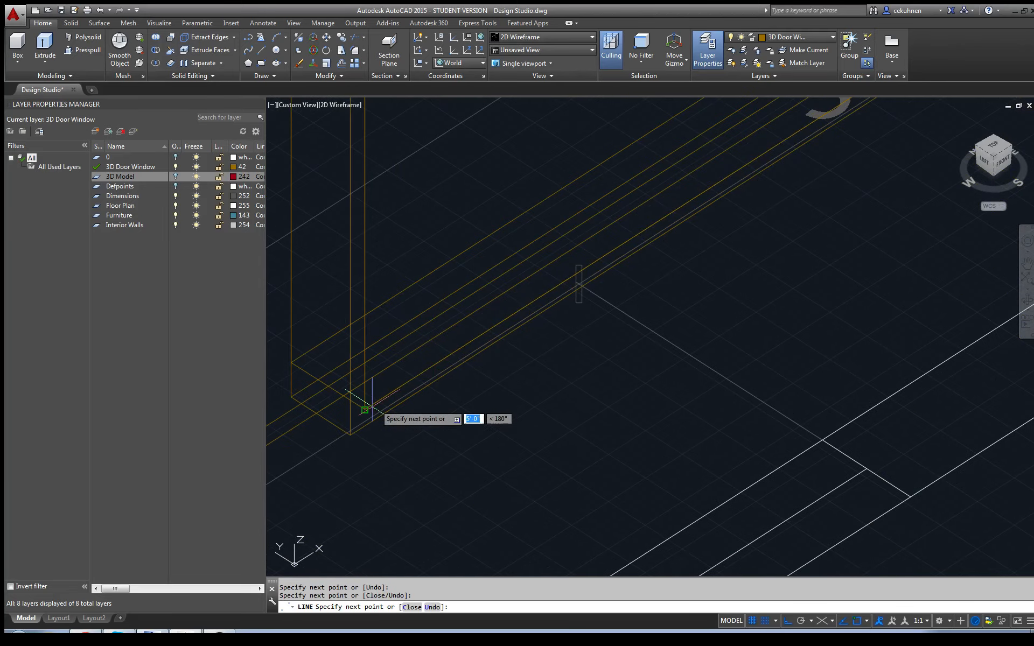
{"action": "key", "text": "Escape"}
Step: Join the four lines around the frame's inner opening into a single polyline
{"action": "left_click", "coordinate": [366, 403]}
{"action": "left_click", "coordinate": [364, 397]}
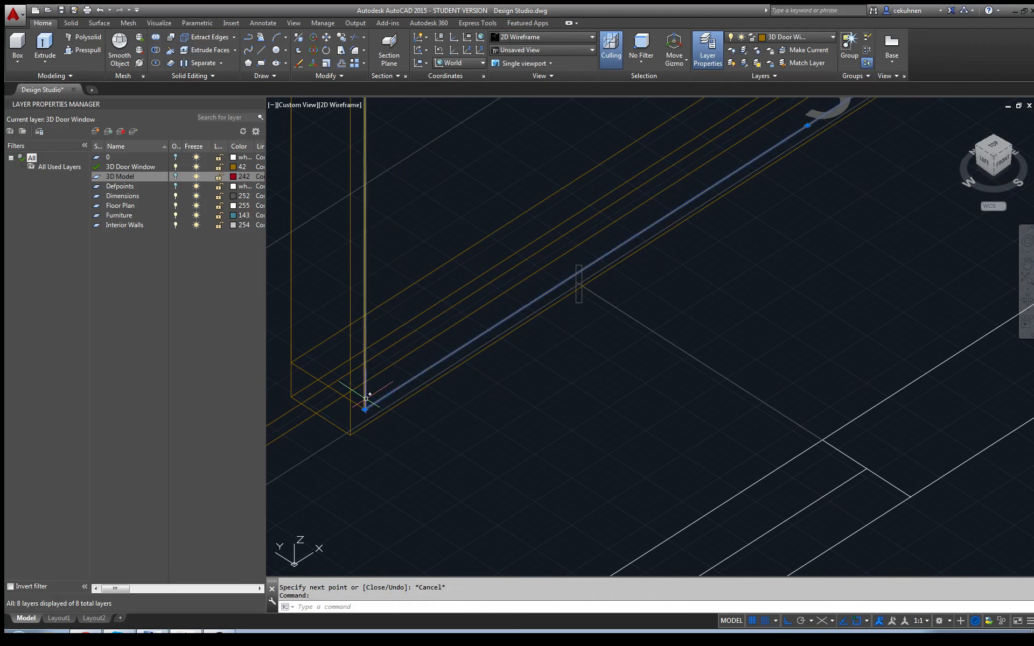
{"action": "scroll", "coordinate": [492, 296], "scroll_direction": "down", "scroll_amount": 5}
{"action": "scroll", "coordinate": [543, 266], "scroll_direction": "up", "scroll_amount": 2}
{"action": "scroll", "coordinate": [544, 265], "scroll_direction": "up", "scroll_amount": 3}
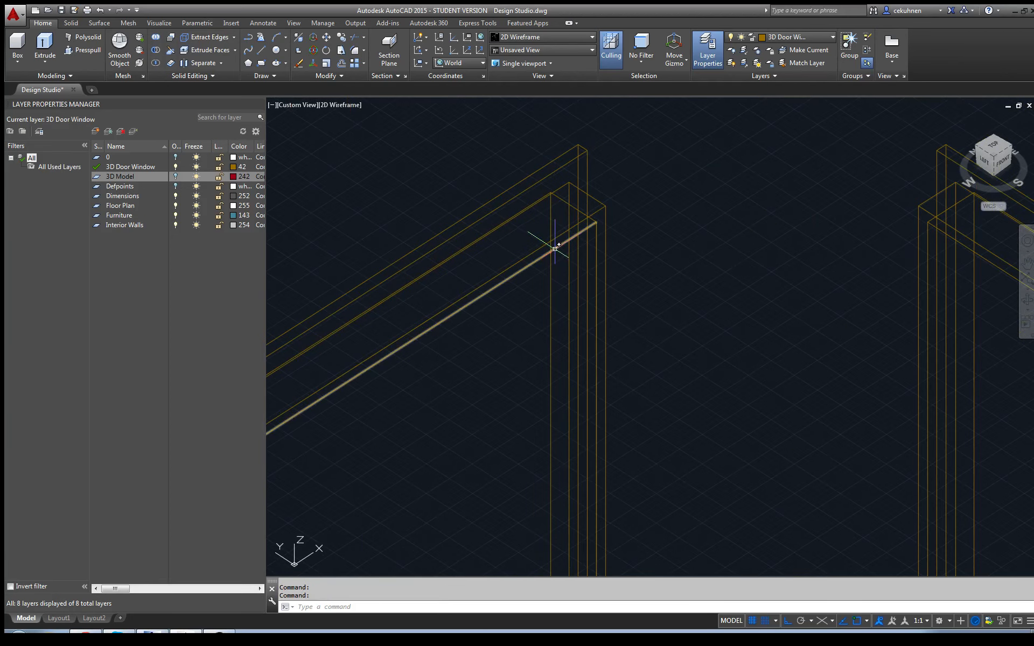
{"action": "left_click", "coordinate": [571, 237]}
{"action": "left_click", "coordinate": [596, 243]}
{"action": "scroll", "coordinate": [662, 263], "scroll_direction": "down", "scroll_amount": 2}
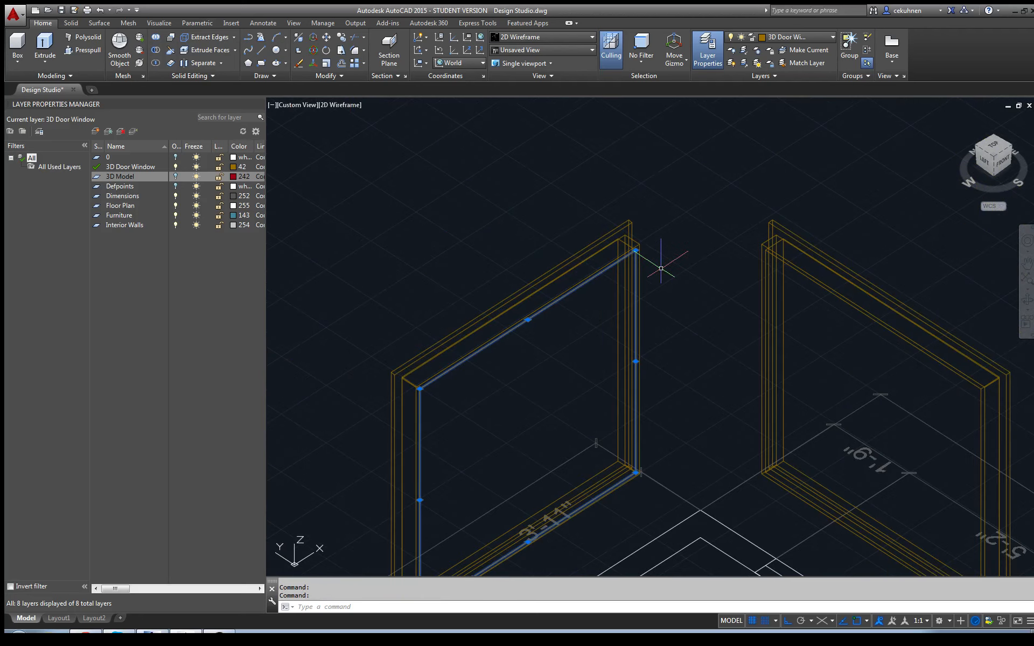
{"action": "key", "text": "Return"}
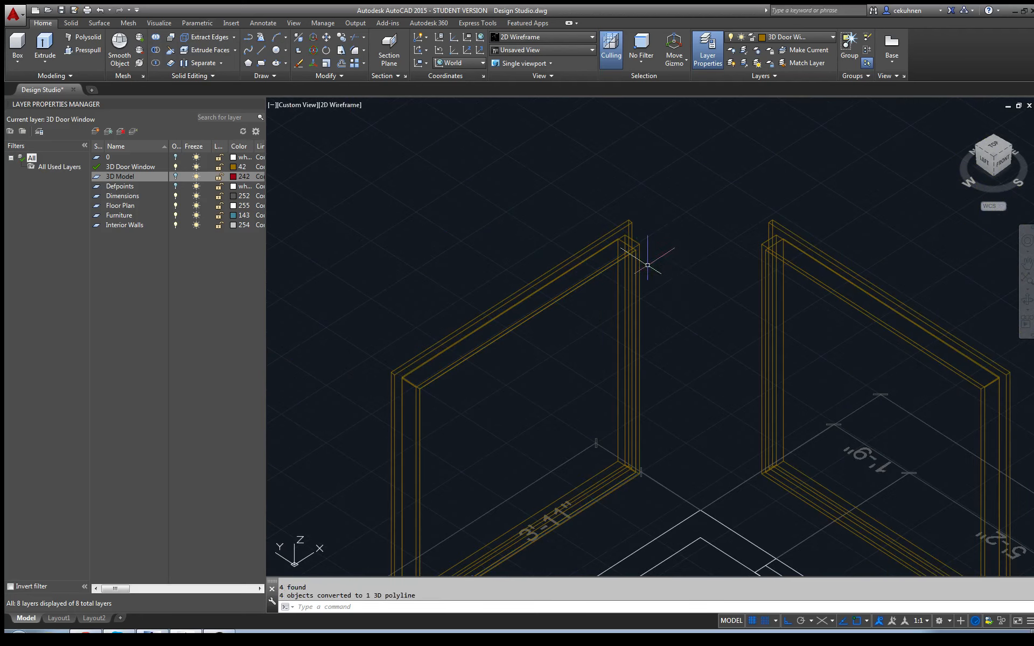
Step: Move the joined outline along Y from its lower corner to free space outside the window frame
{"action": "scroll", "coordinate": [650, 259], "scroll_direction": "down", "scroll_amount": 2}
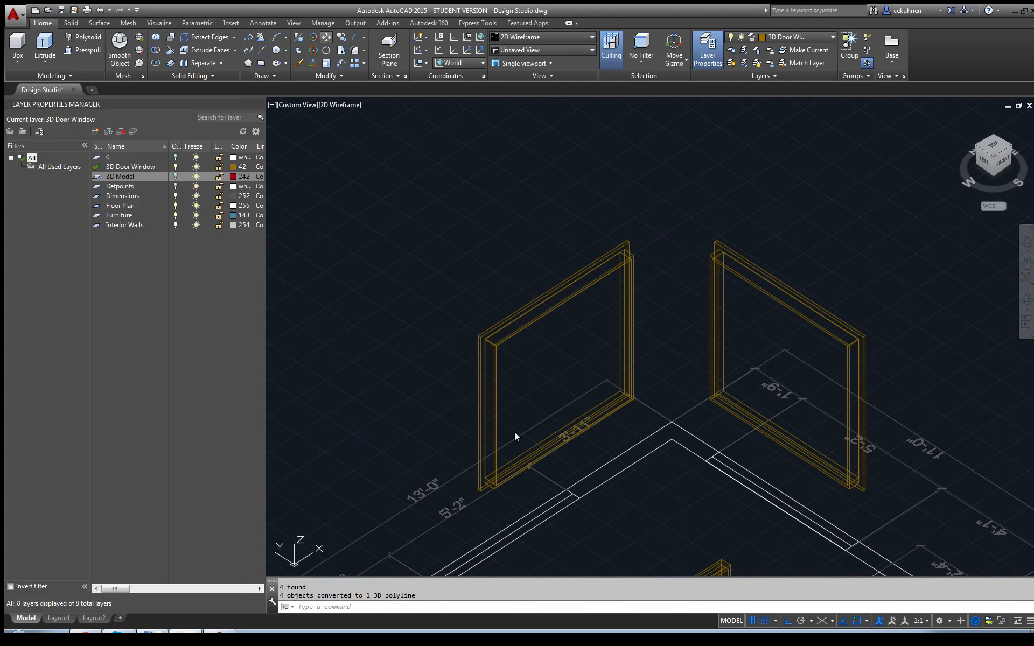
{"action": "scroll", "coordinate": [498, 437], "scroll_direction": "up", "scroll_amount": 2}
{"action": "left_click", "coordinate": [497, 502]}
{"action": "key", "text": "Return"}
{"action": "left_click", "coordinate": [490, 515]}
{"action": "left_click", "coordinate": [367, 433]}
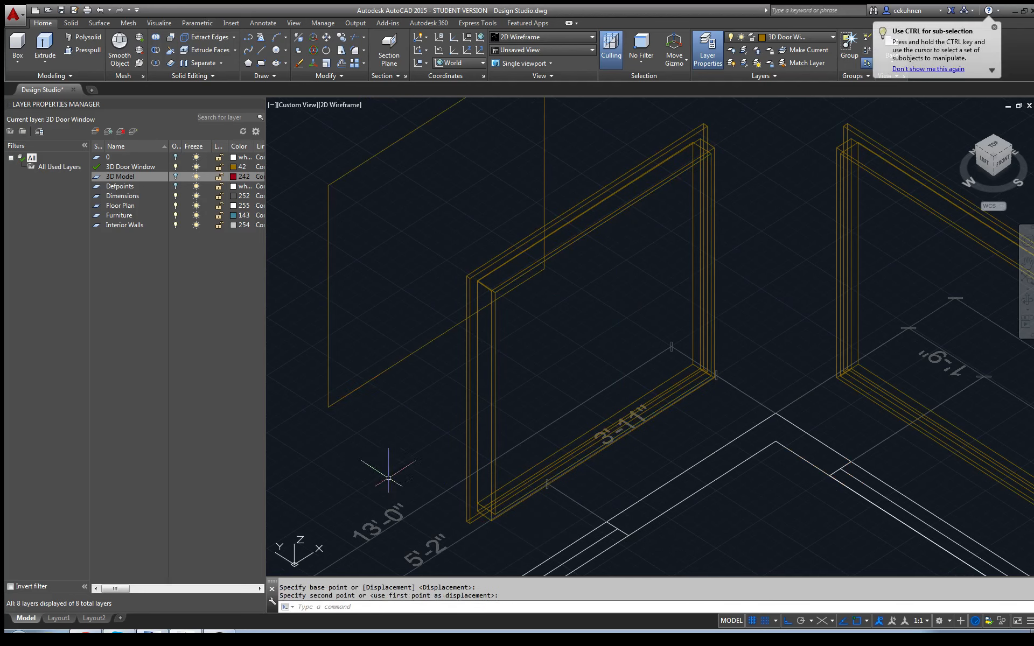
Step: Try to hide the back wall's window frame with the HIDE command
{"action": "scroll", "coordinate": [391, 428], "scroll_direction": "down", "scroll_amount": 3}
{"action": "scroll", "coordinate": [656, 242], "scroll_direction": "down", "scroll_amount": 2}
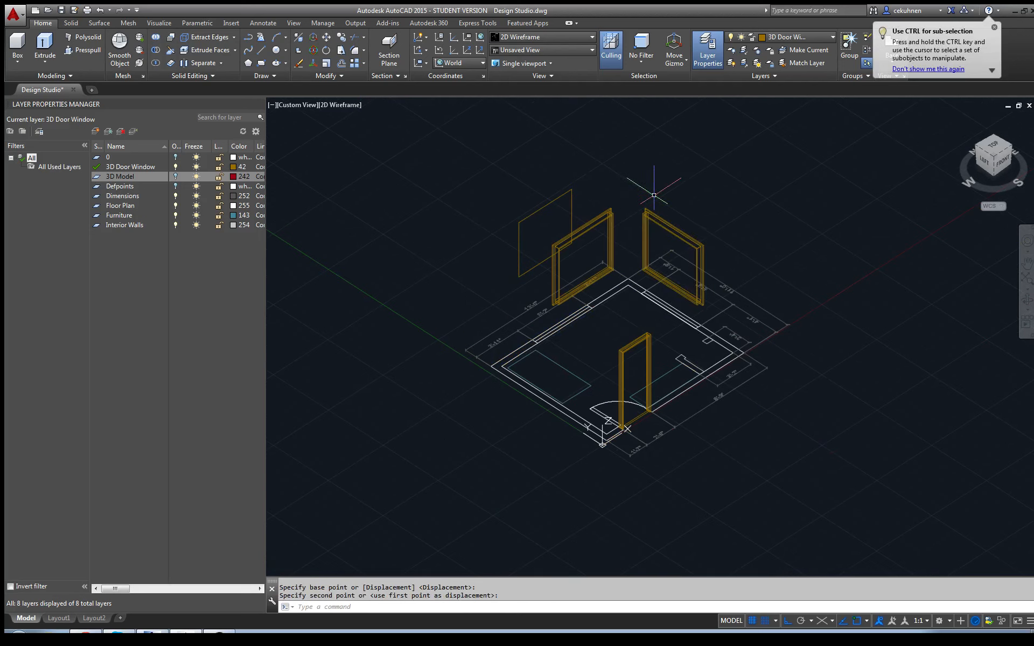
{"action": "left_click", "coordinate": [611, 218]}
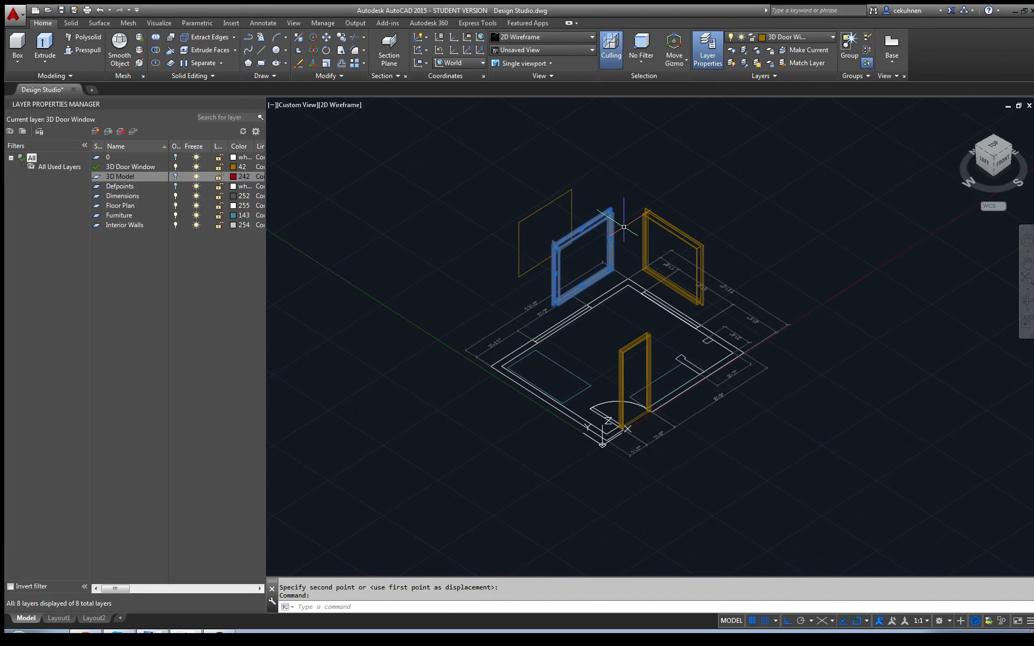
{"action": "type", "text": "e"}
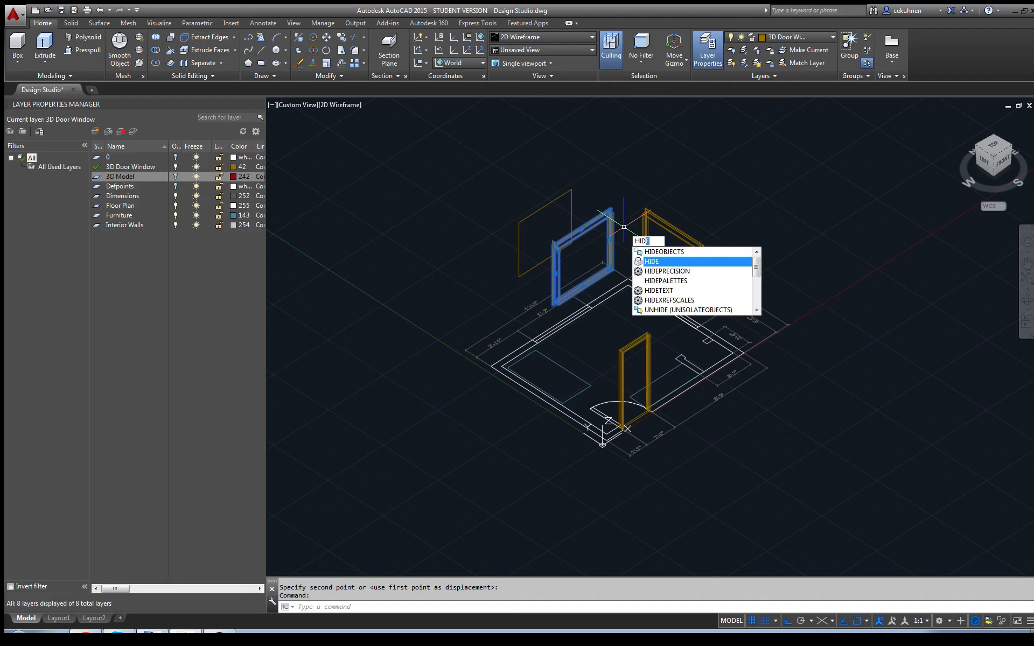
{"action": "key", "text": "Return"}
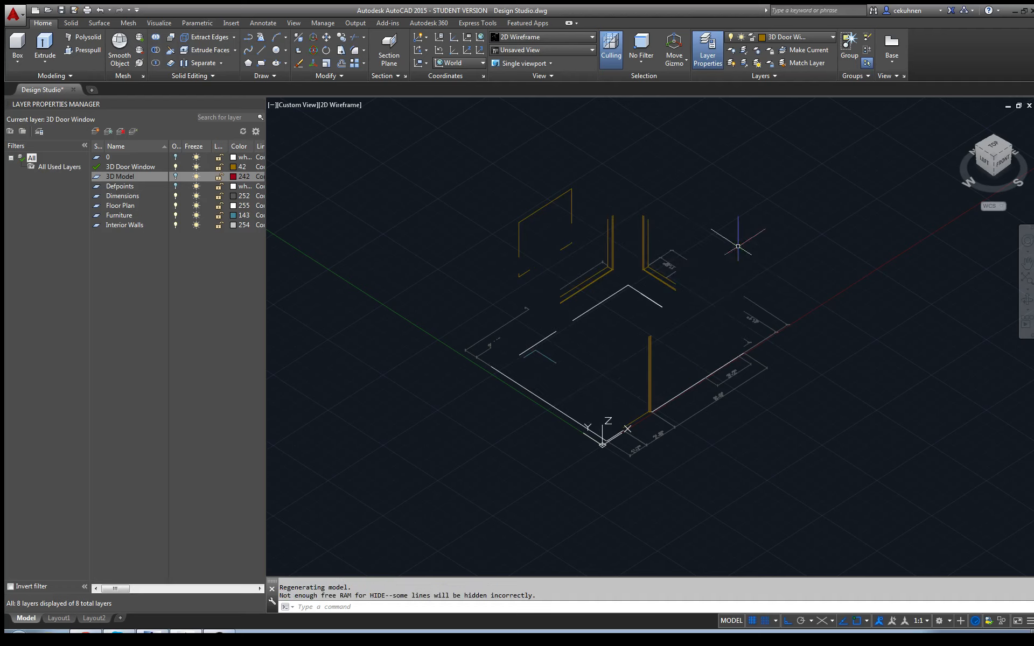
Step: Hide the back wall's window frame with HIDEOBJECTS and show the moved outline in the Front view
{"action": "mouse_move", "coordinate": [937, 158]}
{"action": "middle_mouse_down", "text": "shift"}
{"action": "mouse_move", "coordinate": [943, 150]}
{"action": "mouse_move", "coordinate": [866, 155]}
{"action": "middle_mouse_up", "text": "shift"}
{"action": "left_click", "coordinate": [661, 228]}
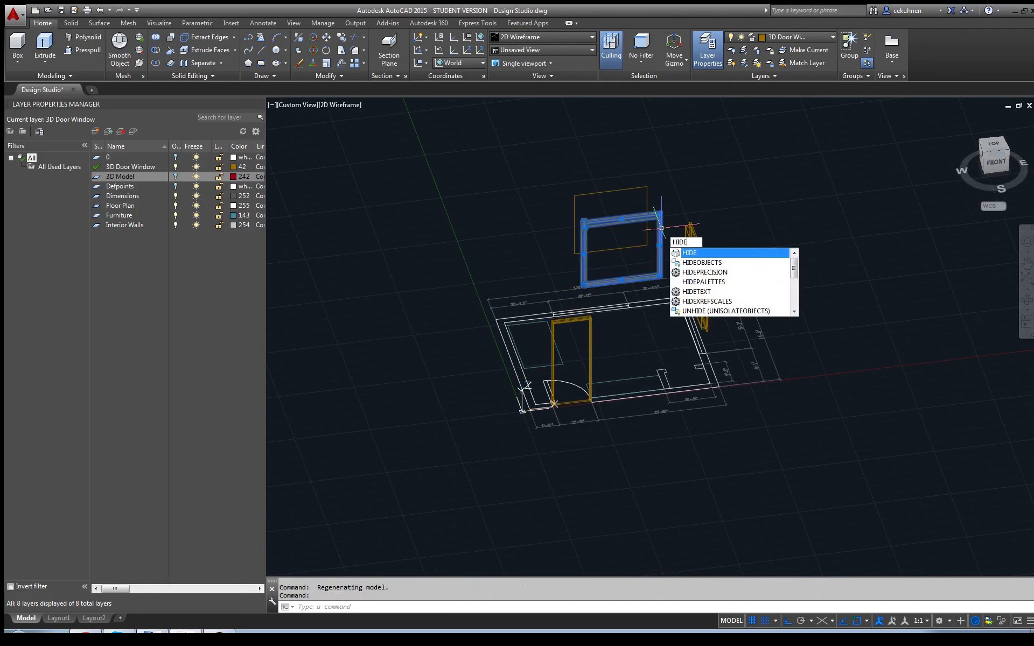
{"action": "key", "text": "Down"}
{"action": "key", "text": "Return"}
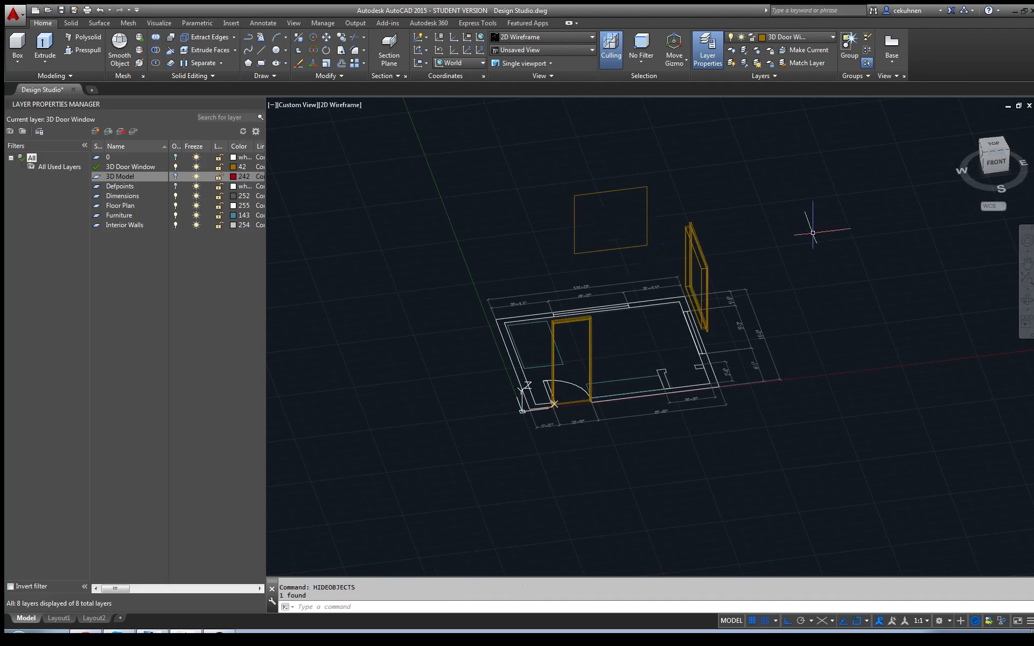
{"action": "left_click", "coordinate": [993, 165]}
{"action": "scroll", "coordinate": [727, 341], "scroll_direction": "up", "scroll_amount": 4}
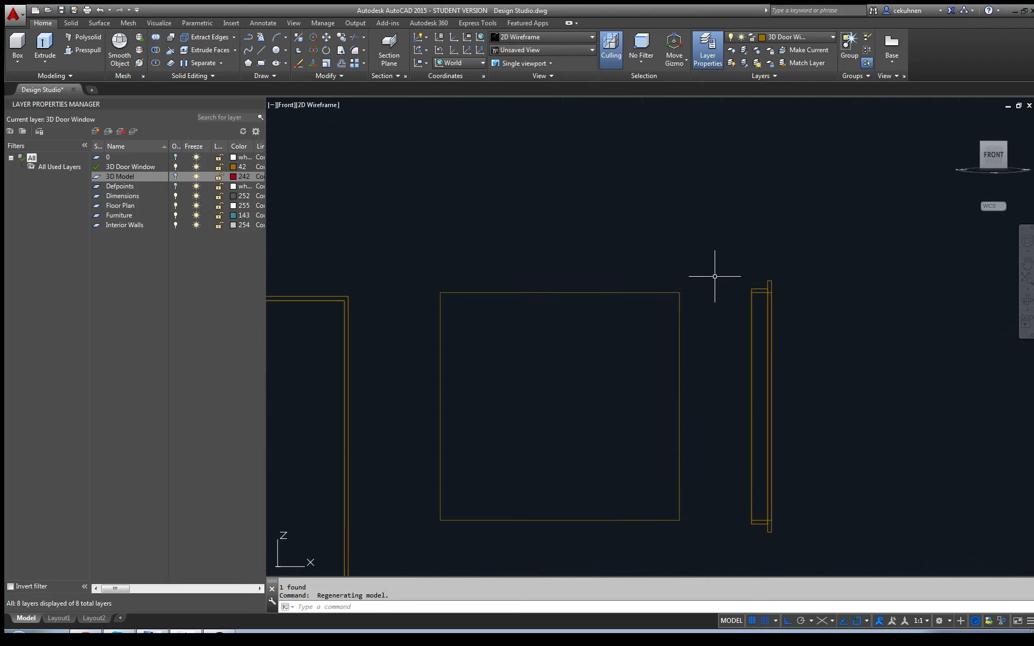
{"action": "mouse_move", "coordinate": [716, 279]}
{"action": "middle_mouse_down"}
{"action": "mouse_move", "coordinate": [703, 270]}
{"action": "mouse_move", "coordinate": [713, 248]}
{"action": "middle_mouse_up"}
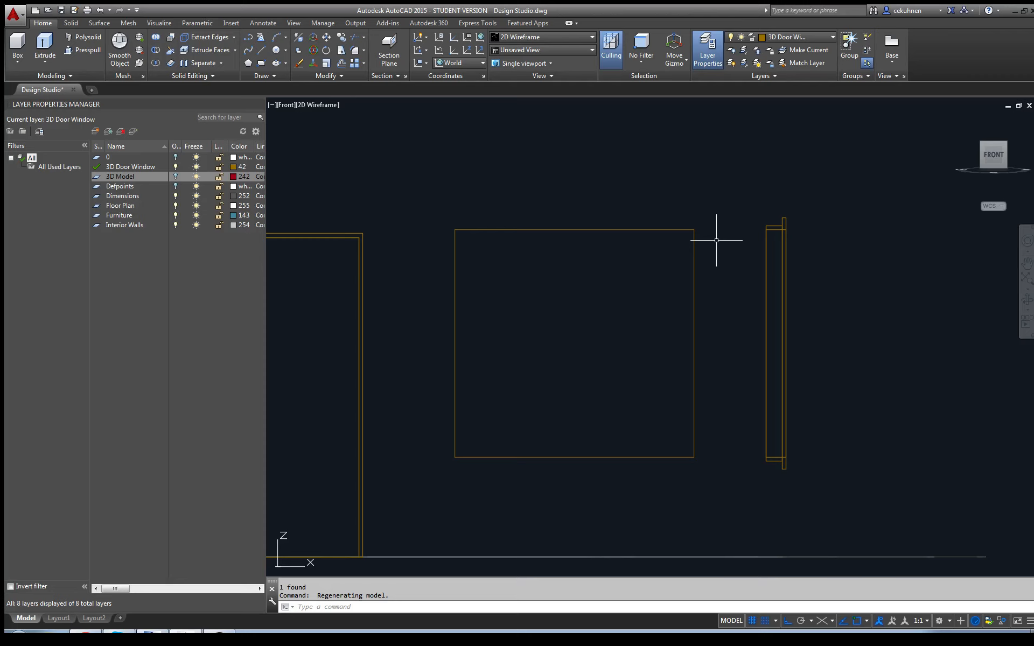
Step: Enable the midpoint object snap and draw a vertical line between the midpoints of the outline's upper and lower edges
{"action": "left_click", "coordinate": [263, 53]}
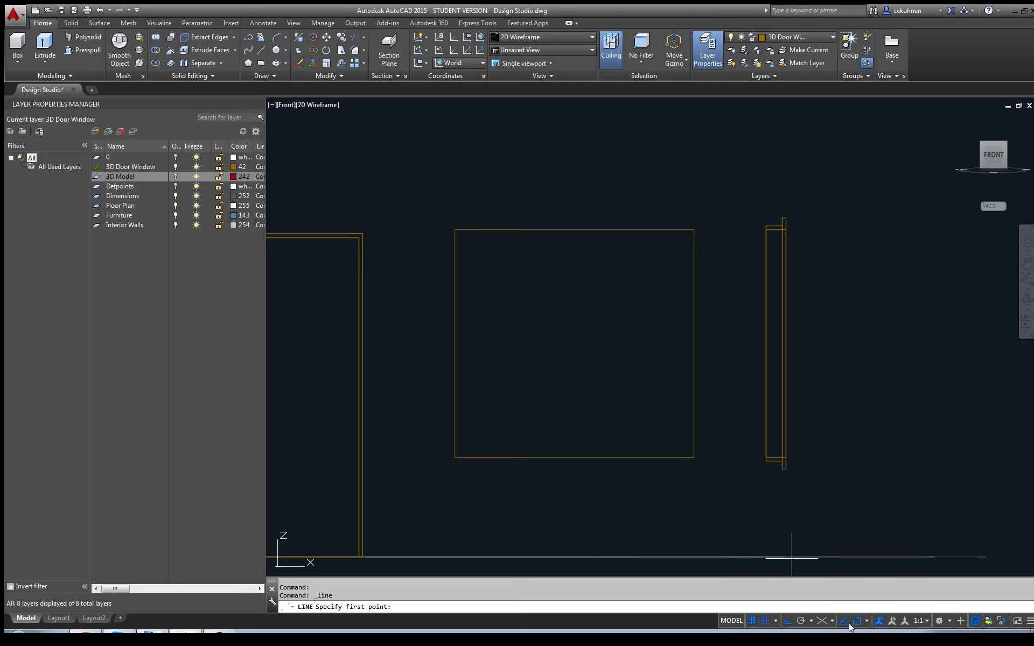
{"action": "left_click", "coordinate": [866, 621]}
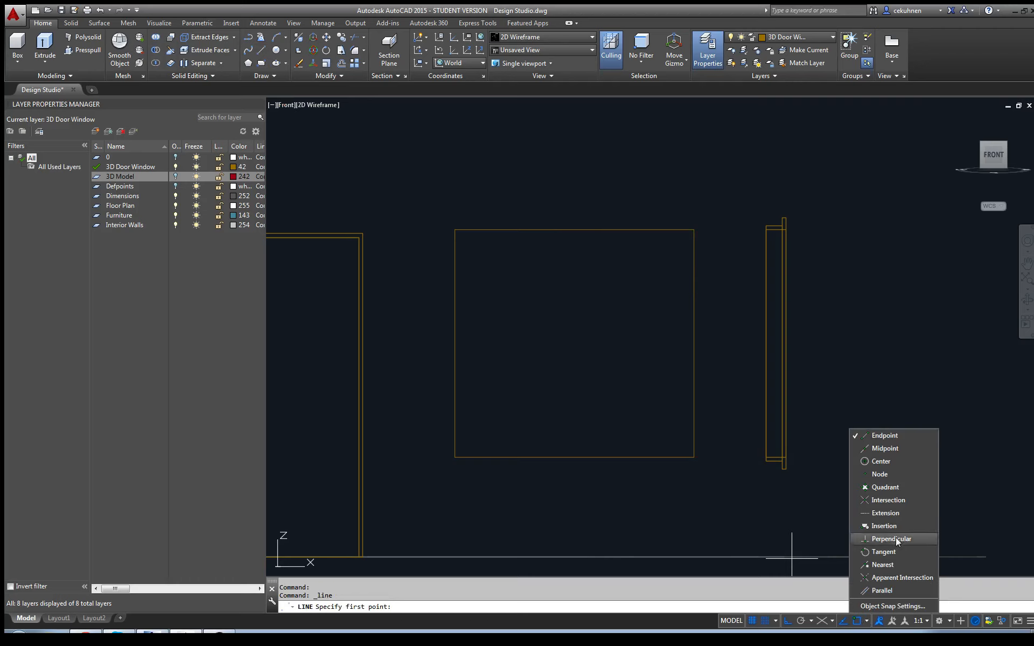
{"action": "left_click", "coordinate": [883, 448]}
{"action": "left_click", "coordinate": [577, 305]}
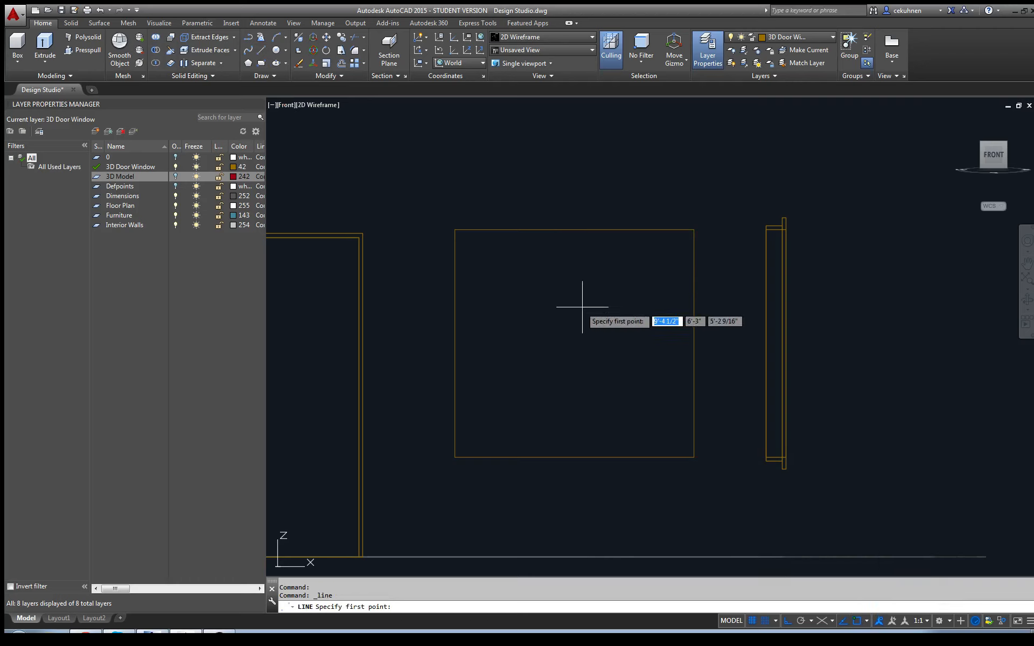
{"action": "left_click", "coordinate": [574, 230]}
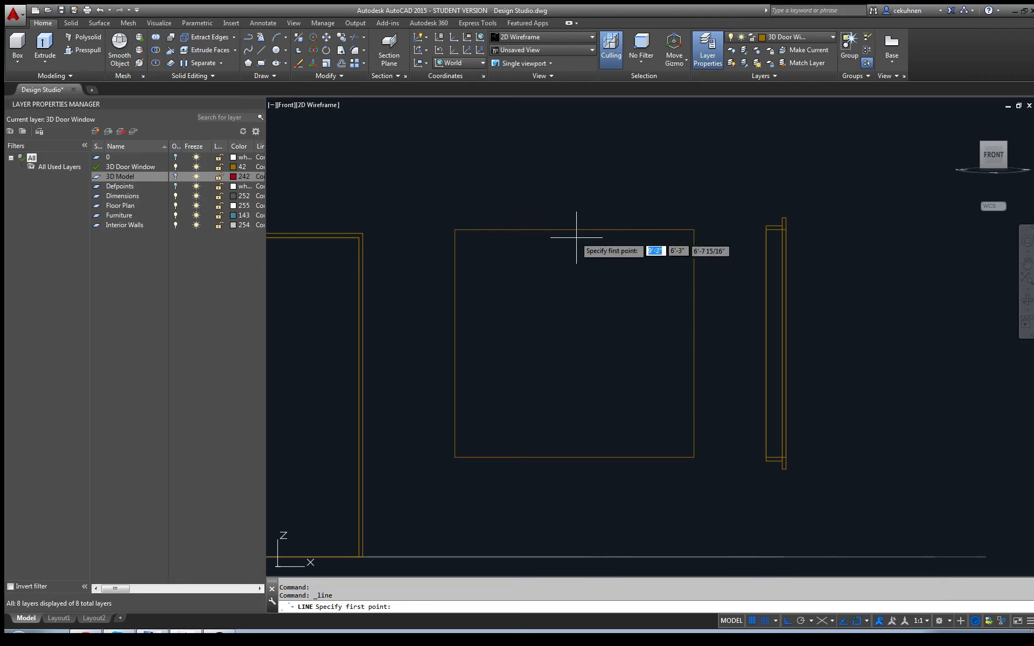
{"action": "left_click", "coordinate": [574, 457]}
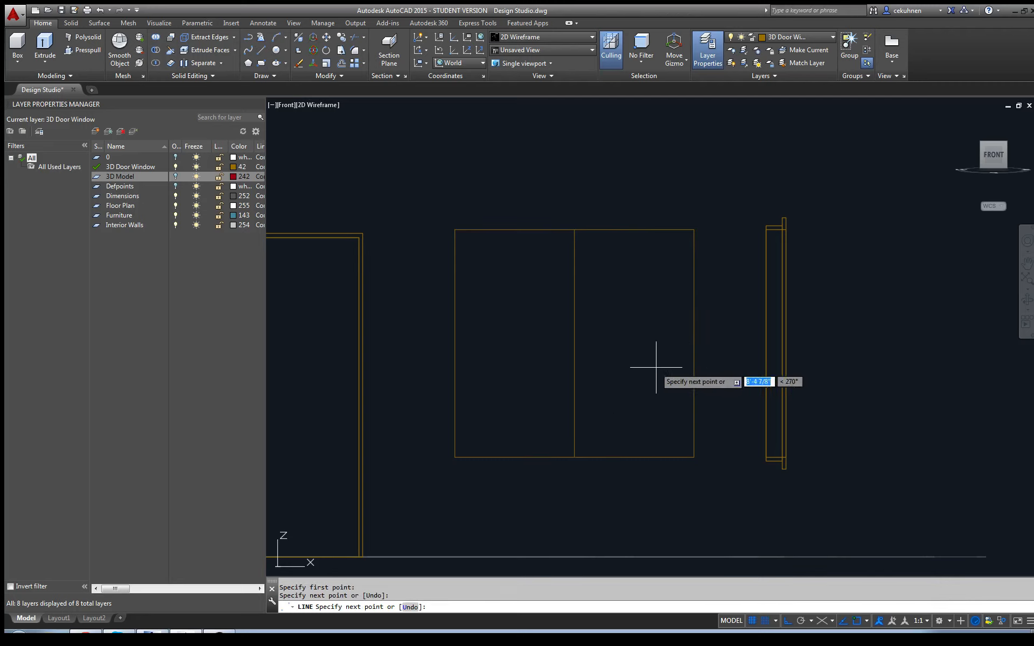
{"action": "key", "text": "Escape"}
Step: Draw a horizontal line between the midpoints of the outline's two vertical edges
{"action": "key", "text": "Return"}
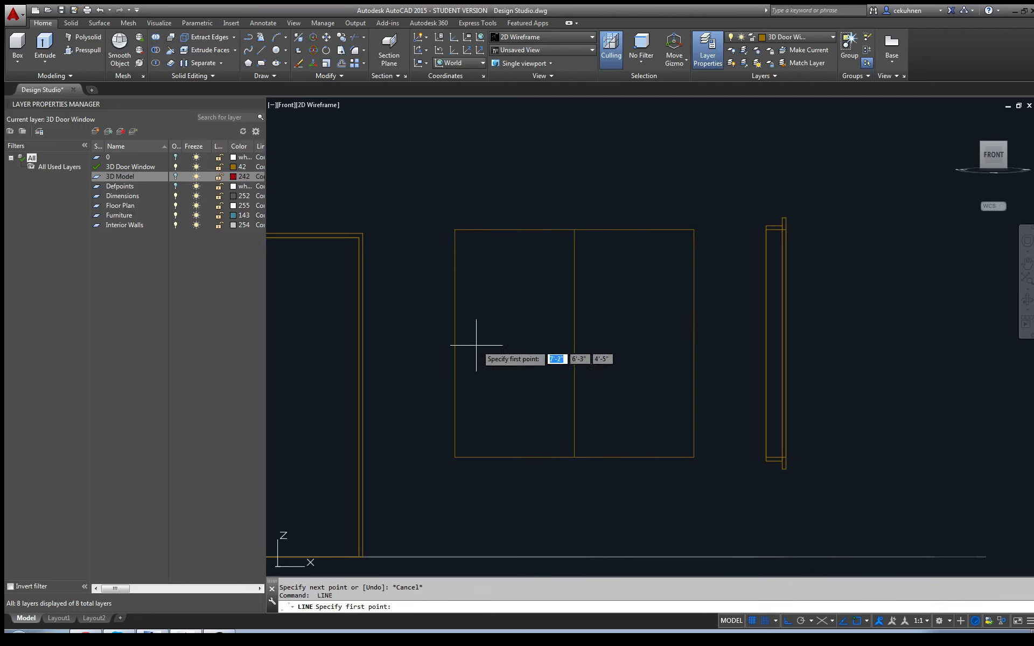
{"action": "double_click", "coordinate": [454, 347]}
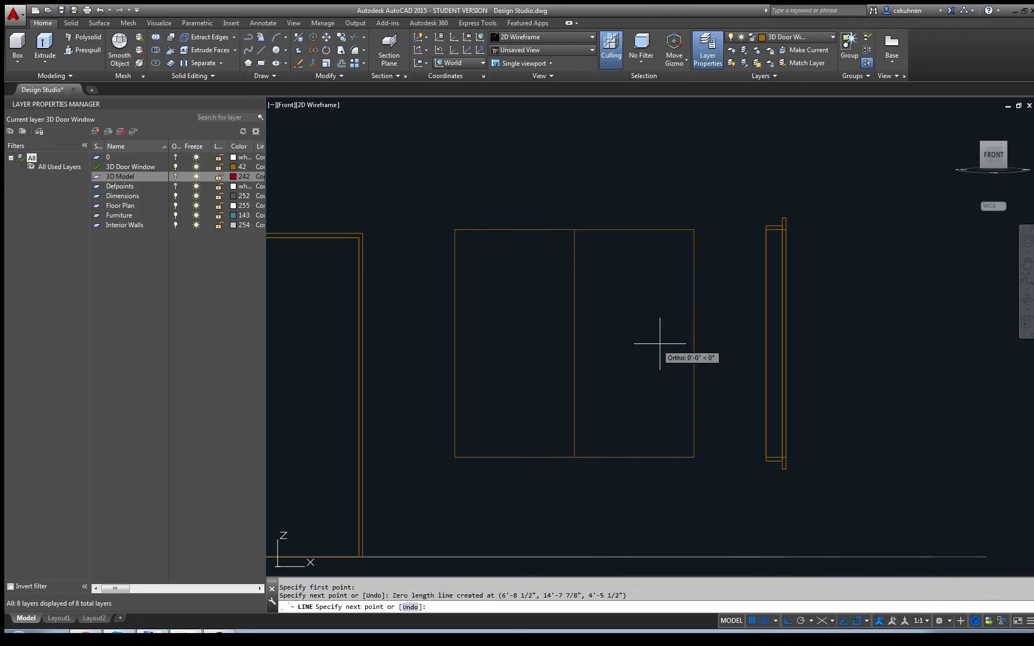
{"action": "left_click_drag", "start_coordinate": [992, 155], "coordinate": [947, 188]}
{"action": "scroll", "coordinate": [809, 310], "scroll_direction": "down", "scroll_amount": 6}
{"action": "middle_click_drag", "start_coordinate": [840, 303], "coordinate": [694, 317]}
{"action": "key", "text": "Escape"}
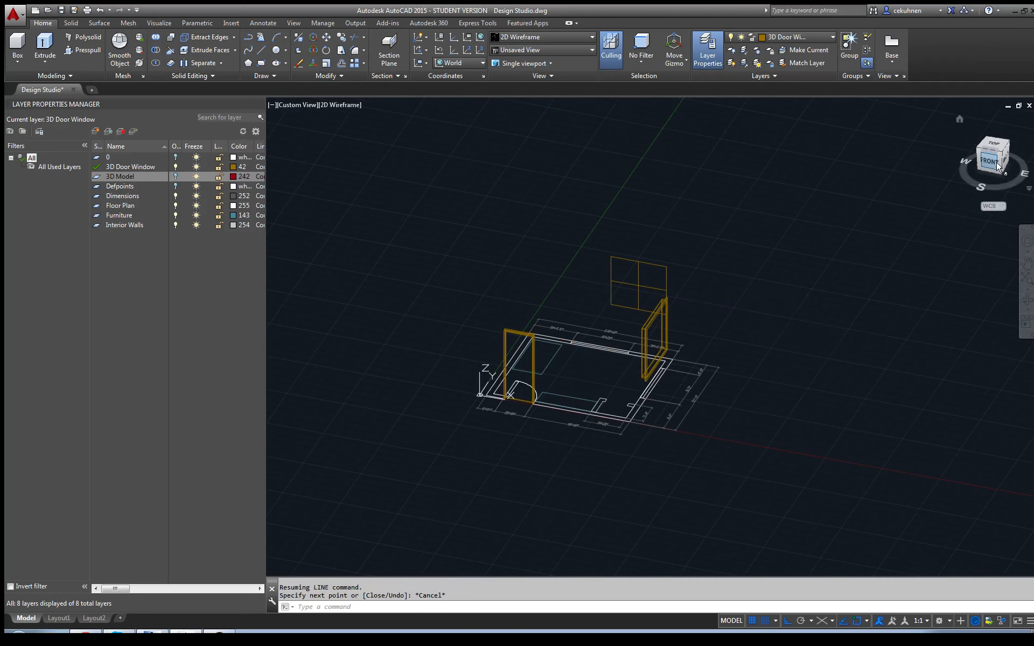
Step: Try to offset the vertical centre line using a distance picked near its upper end
{"action": "mouse_move", "coordinate": [991, 160]}
{"action": "left_mouse_down"}
{"action": "mouse_move", "coordinate": [791, 177]}
{"action": "mouse_move", "coordinate": [645, 153]}
{"action": "left_mouse_up"}
{"action": "scroll", "coordinate": [639, 397], "scroll_direction": "up", "scroll_amount": 8}
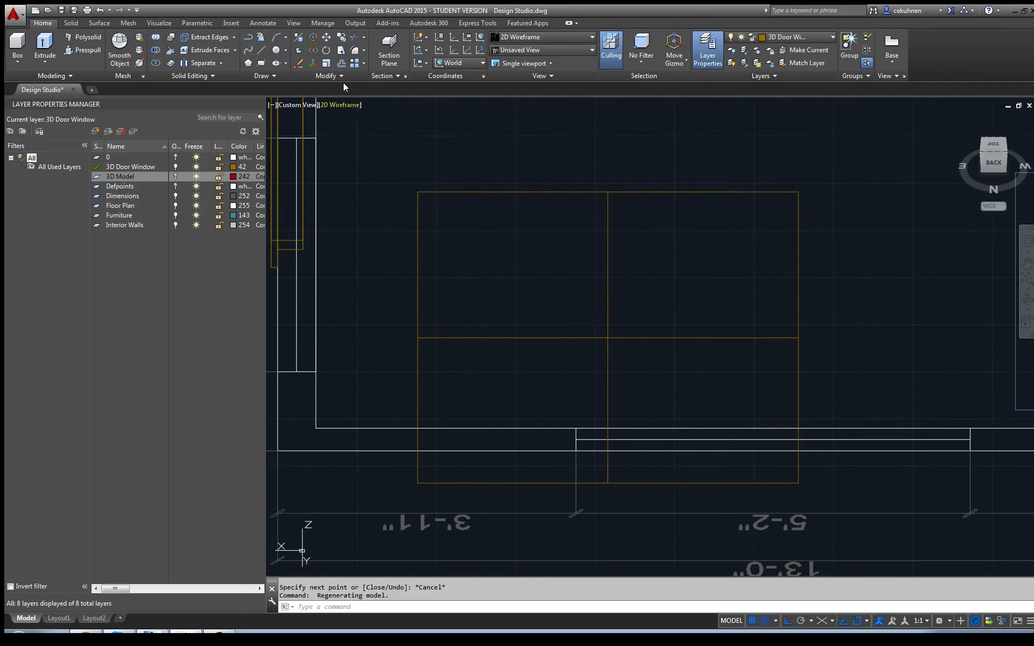
{"action": "left_click", "coordinate": [342, 64]}
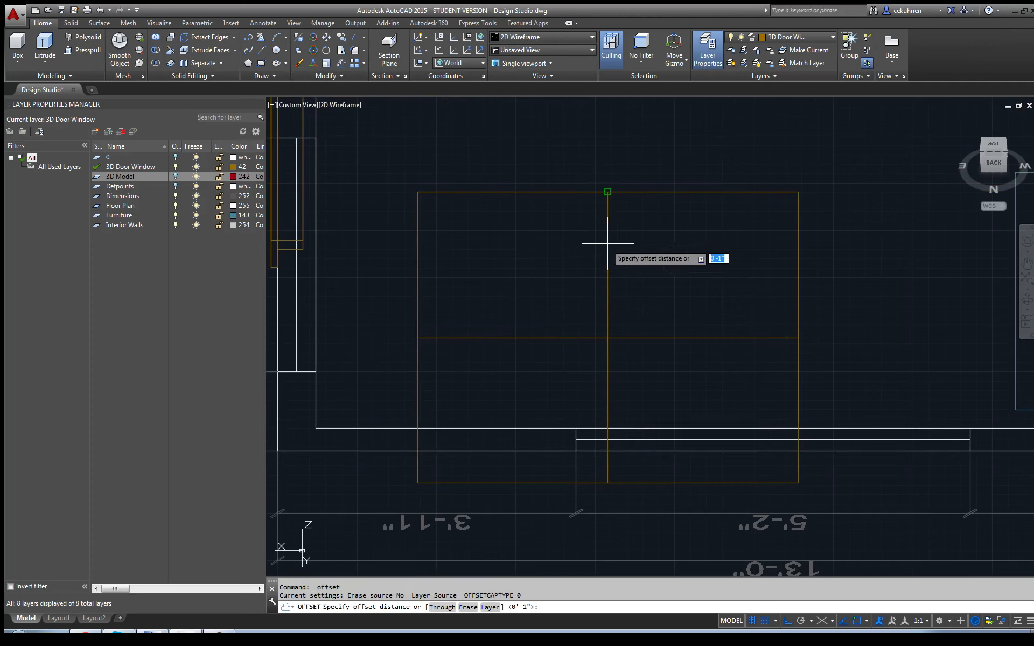
{"action": "key", "text": "Escape"}
{"action": "left_click", "coordinate": [607, 278]}
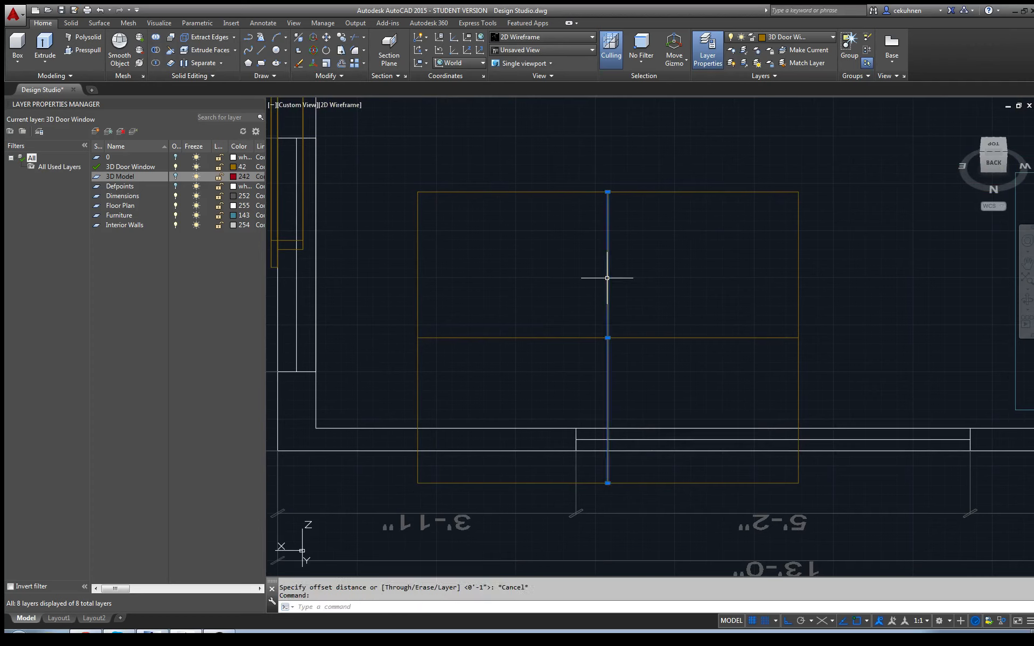
{"action": "key", "text": "space"}
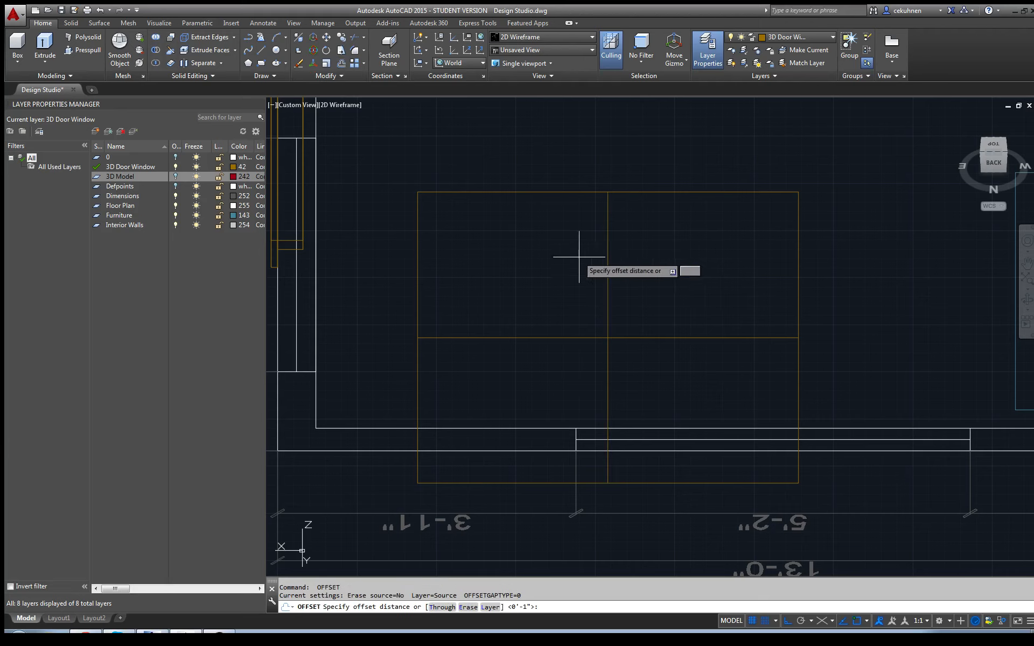
{"action": "left_click", "coordinate": [579, 195]}
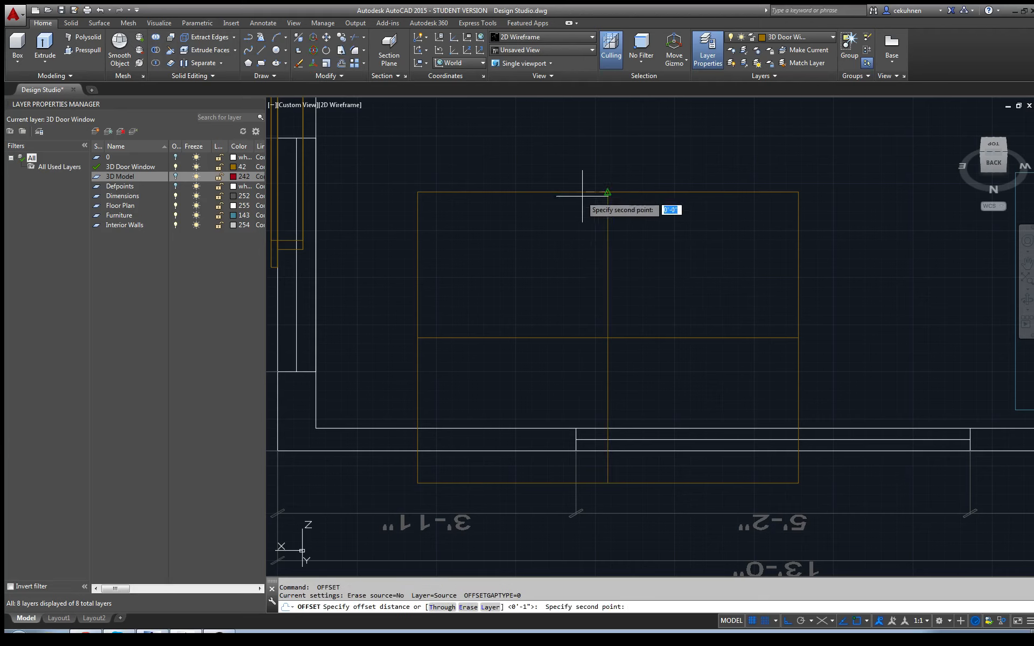
{"action": "left_click", "coordinate": [686, 238]}
{"action": "scroll", "coordinate": [689, 285], "scroll_direction": "down", "scroll_amount": 4}
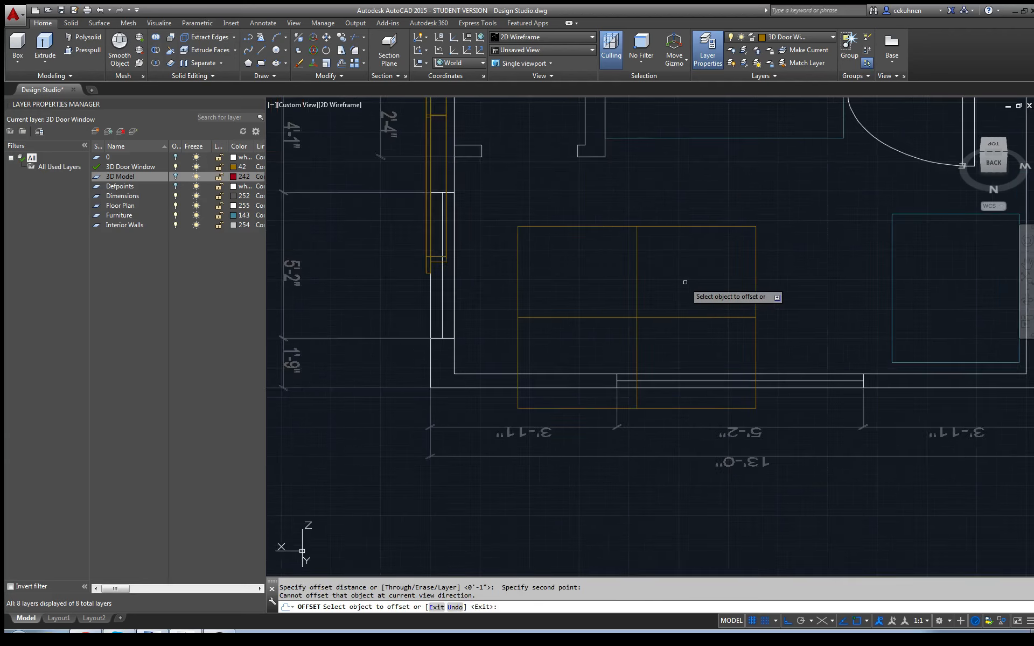
{"action": "scroll", "coordinate": [889, 257], "scroll_direction": "down", "scroll_amount": 2}
{"action": "scroll", "coordinate": [809, 247], "scroll_direction": "up", "scroll_amount": 6}
{"action": "scroll", "coordinate": [734, 255], "scroll_direction": "down", "scroll_amount": 4}
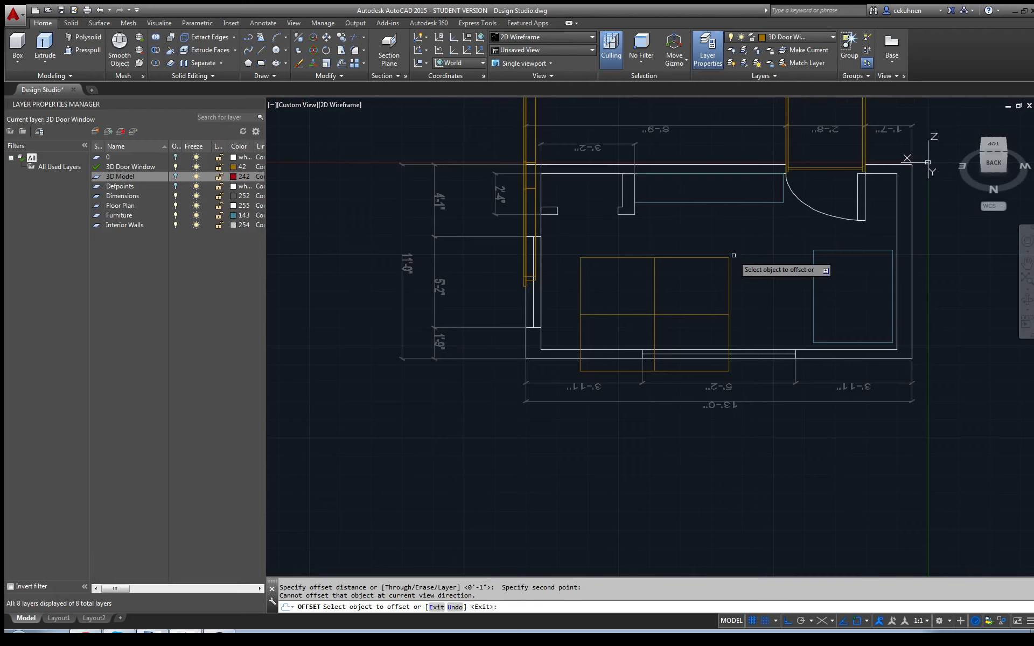
Step: Try to draw a rectangle in the Back view from the outline's upper corner to the crossing of the two centre lines
{"action": "left_click", "coordinate": [994, 162]}
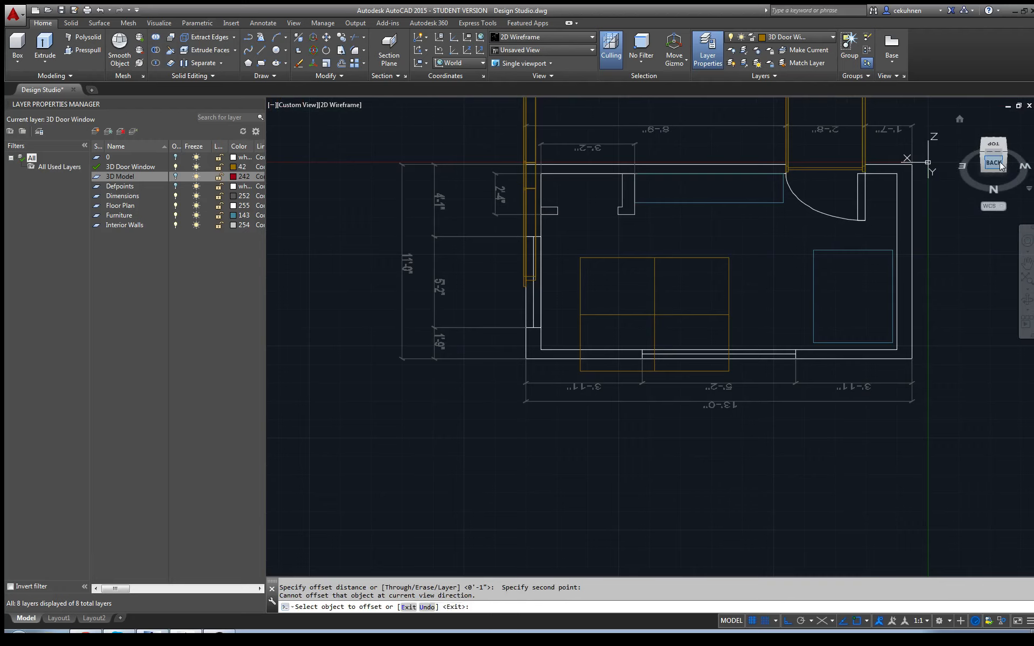
{"action": "scroll", "coordinate": [634, 293], "scroll_direction": "up", "scroll_amount": 6}
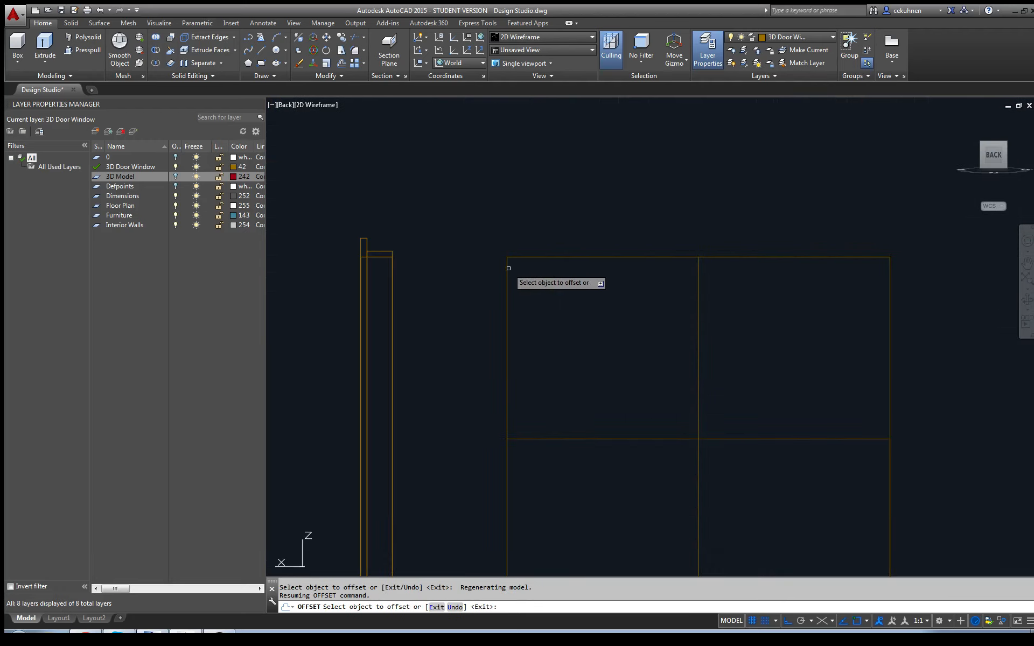
{"action": "scroll", "coordinate": [875, 275], "scroll_direction": "down", "scroll_amount": 2}
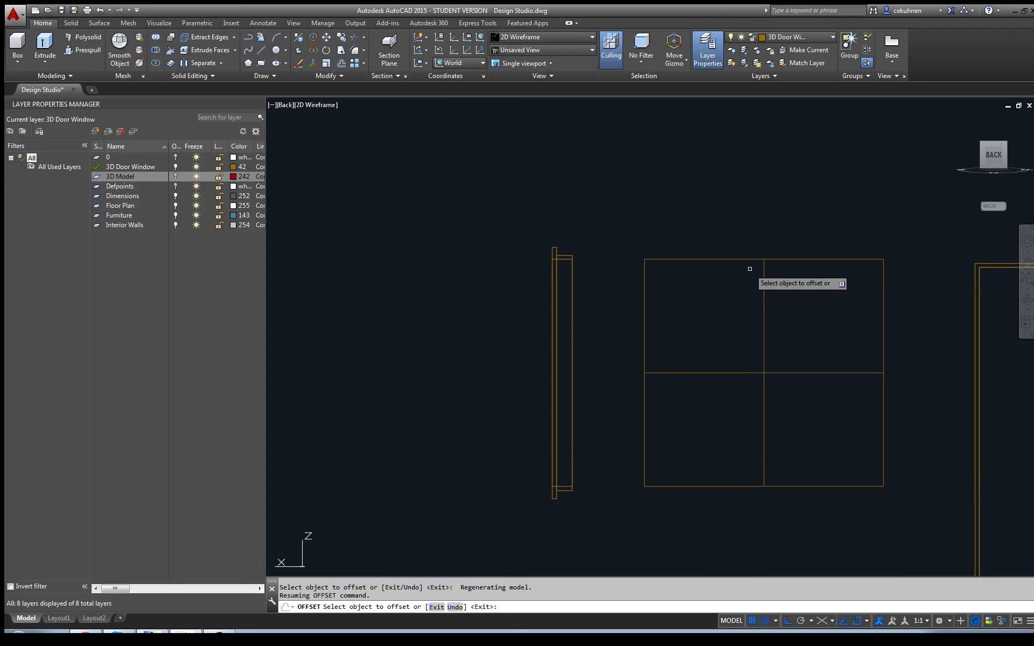
{"action": "left_click", "coordinate": [261, 63]}
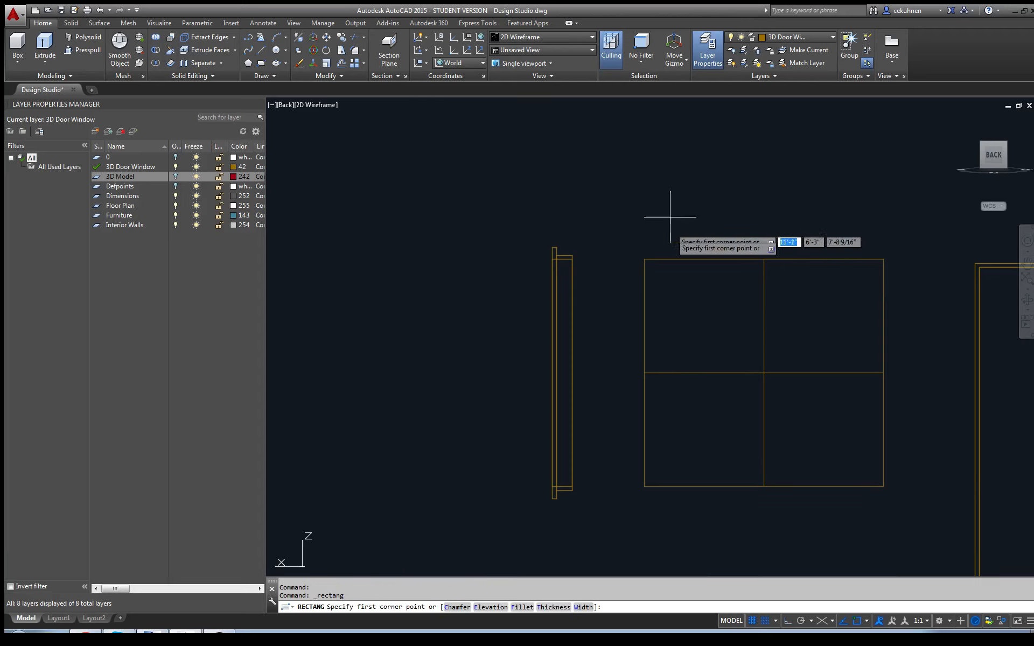
{"action": "left_click", "coordinate": [646, 261]}
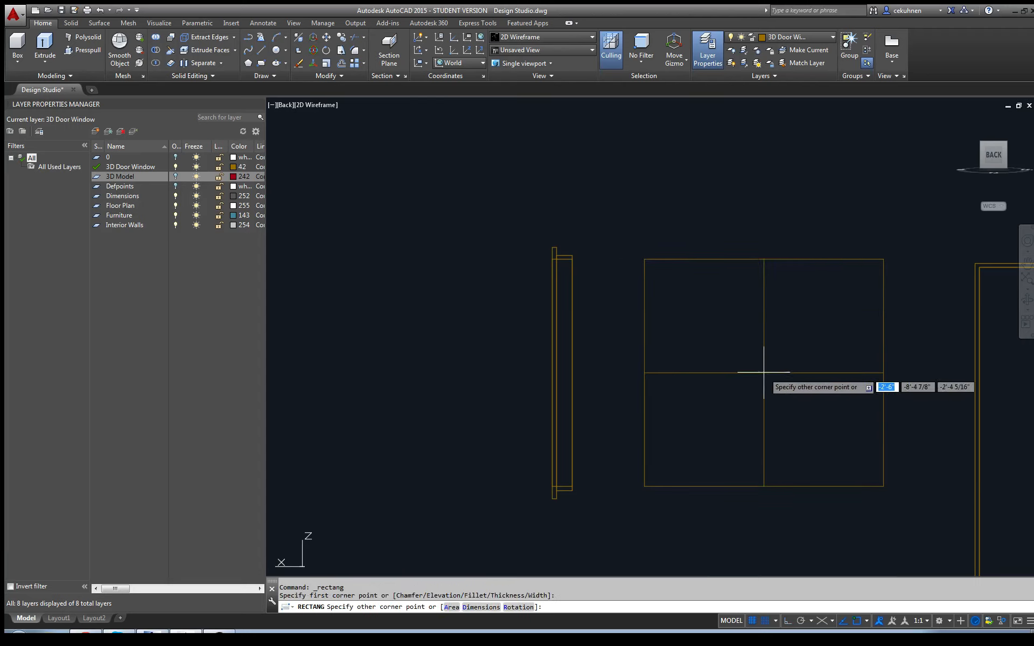
{"action": "left_click", "coordinate": [866, 620]}
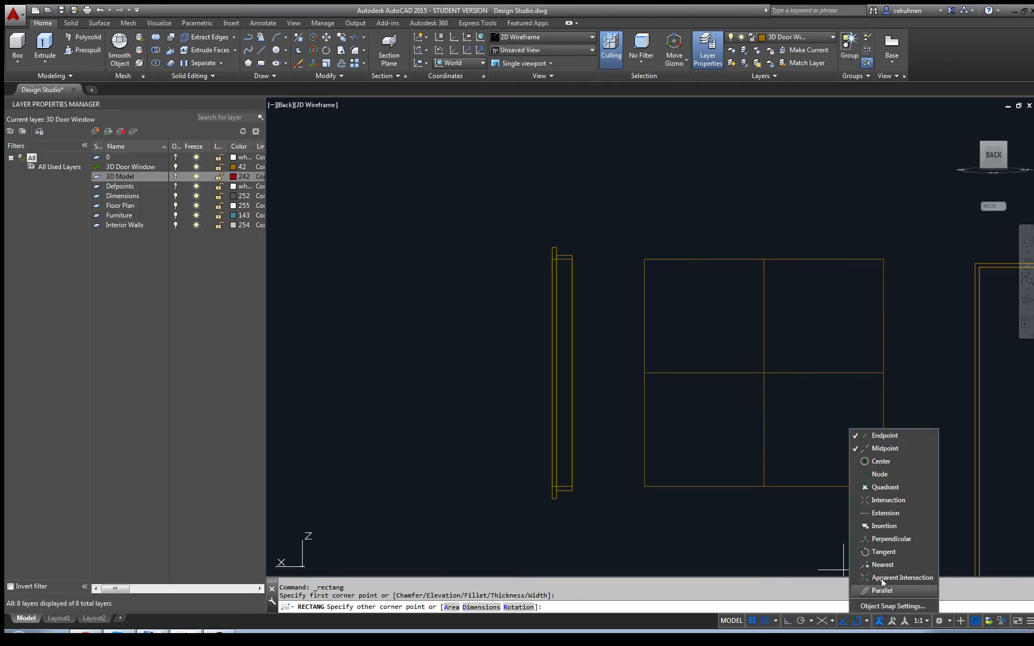
{"action": "left_click", "coordinate": [754, 366]}
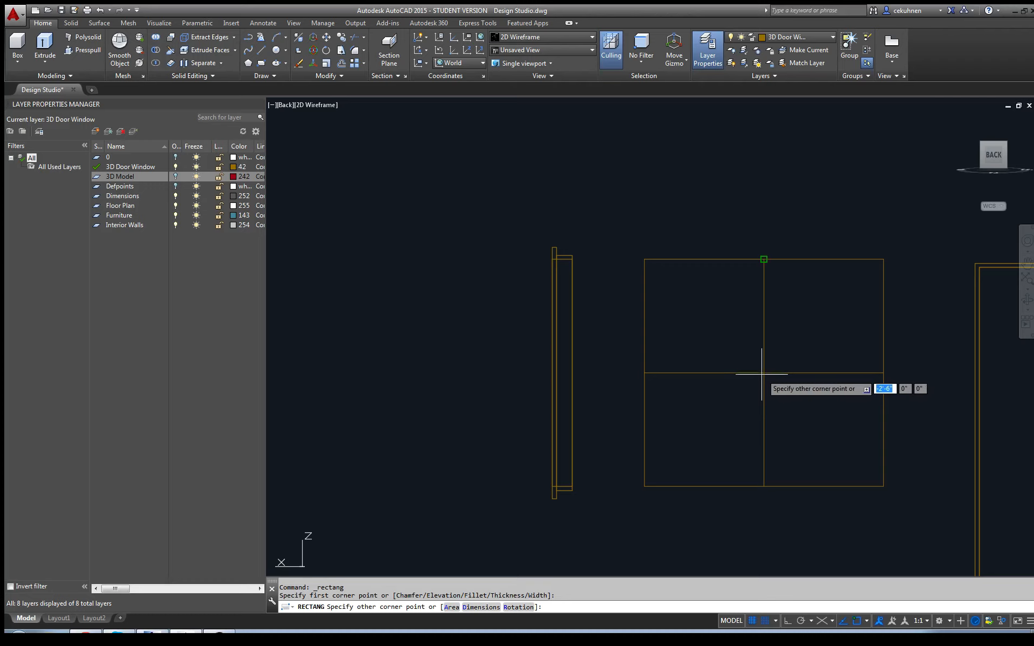
Step: Turn off object snap tracking and set ANNOALLVISIBLE to 0, leaving the rectangle undrawn
{"action": "left_click", "coordinate": [787, 622]}
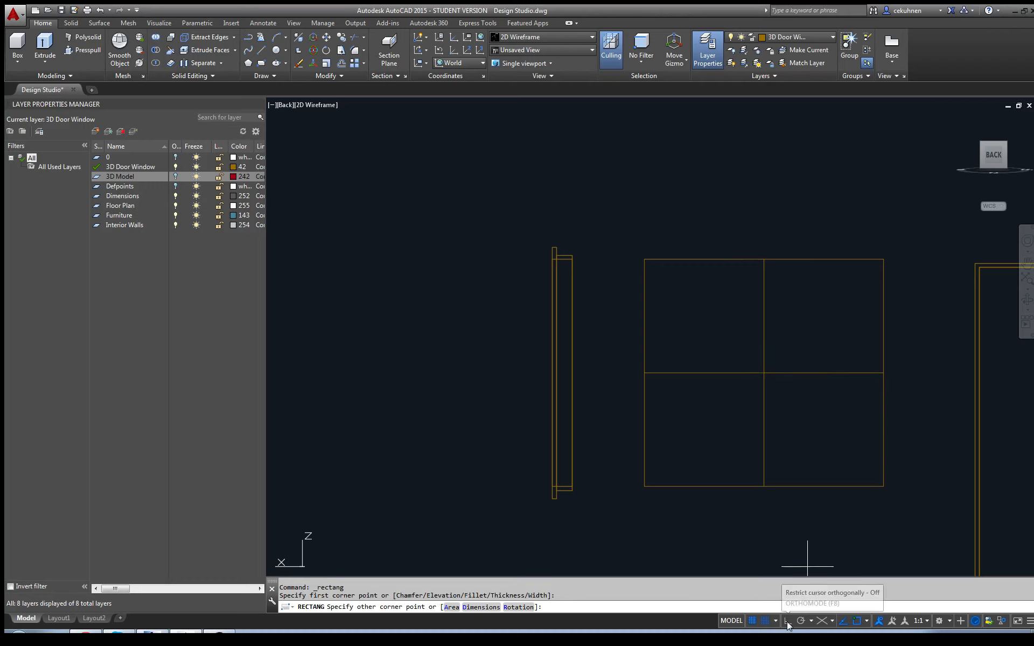
{"action": "left_click", "coordinate": [843, 622]}
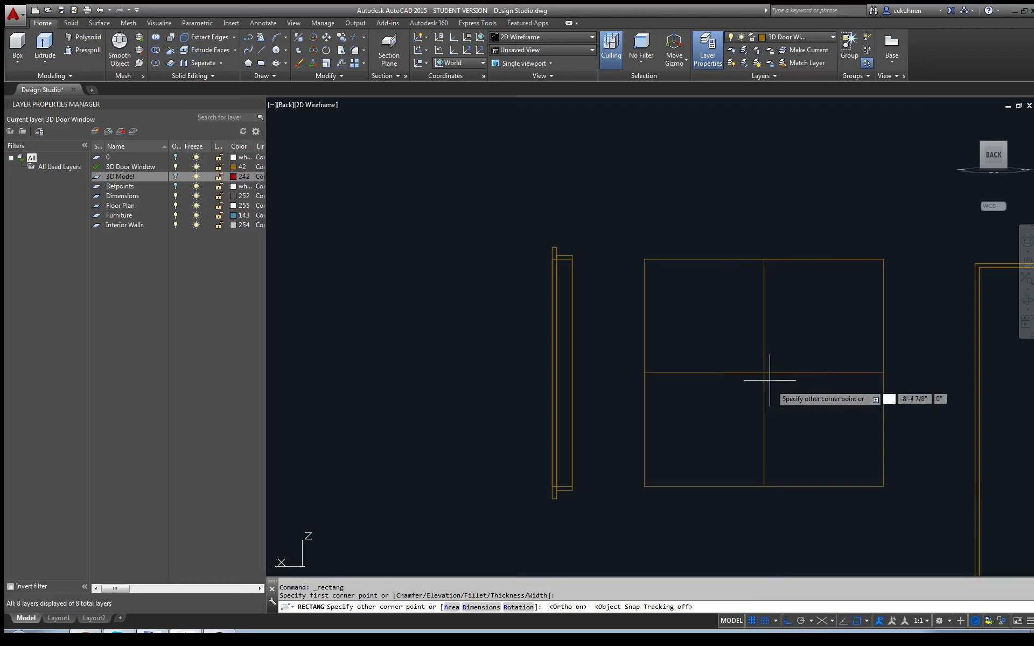
{"action": "left_click", "coordinate": [880, 622]}
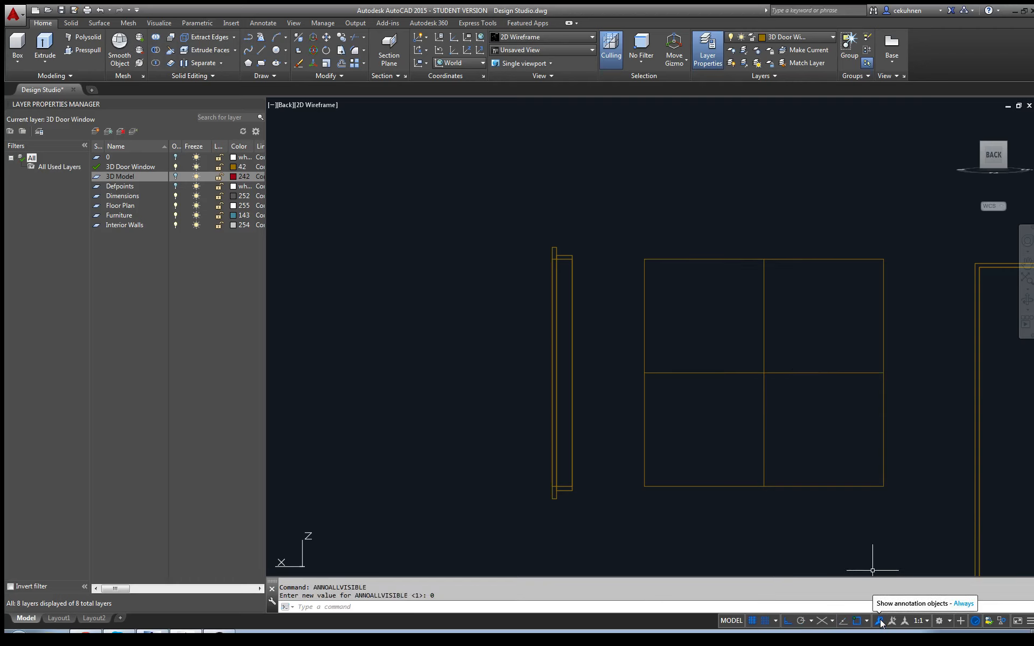
{"action": "key", "text": "Escape"}
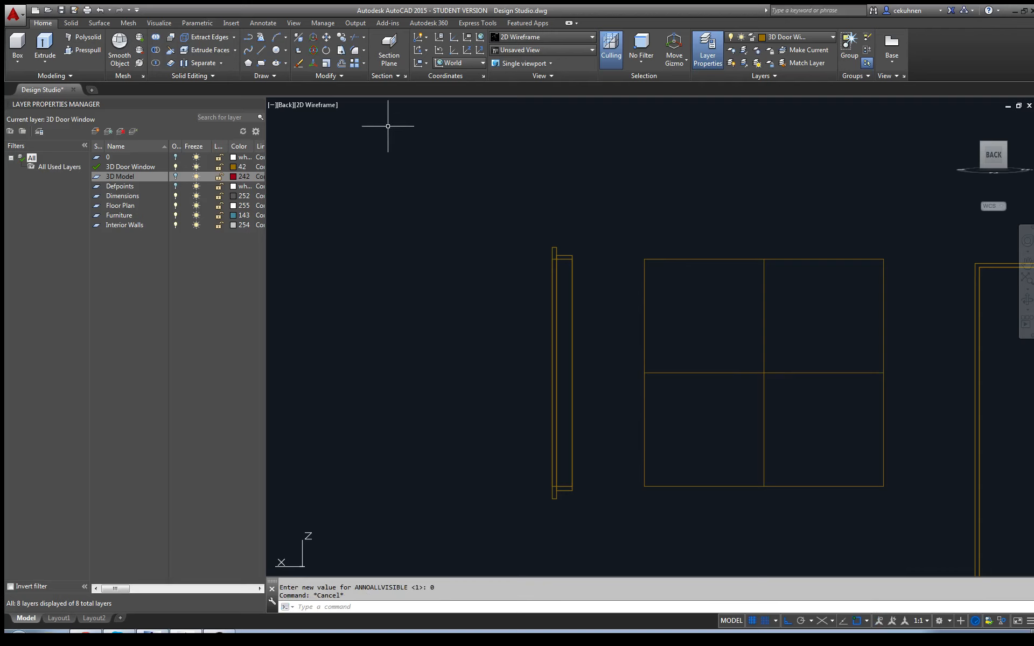
Step: Try to trim the outline's upper edge in an angled view, with the two centre lines as cutting edges
{"action": "mouse_move", "coordinate": [994, 155]}
{"action": "left_mouse_down"}
{"action": "mouse_move", "coordinate": [898, 173]}
{"action": "mouse_move", "coordinate": [915, 152]}
{"action": "left_mouse_up"}
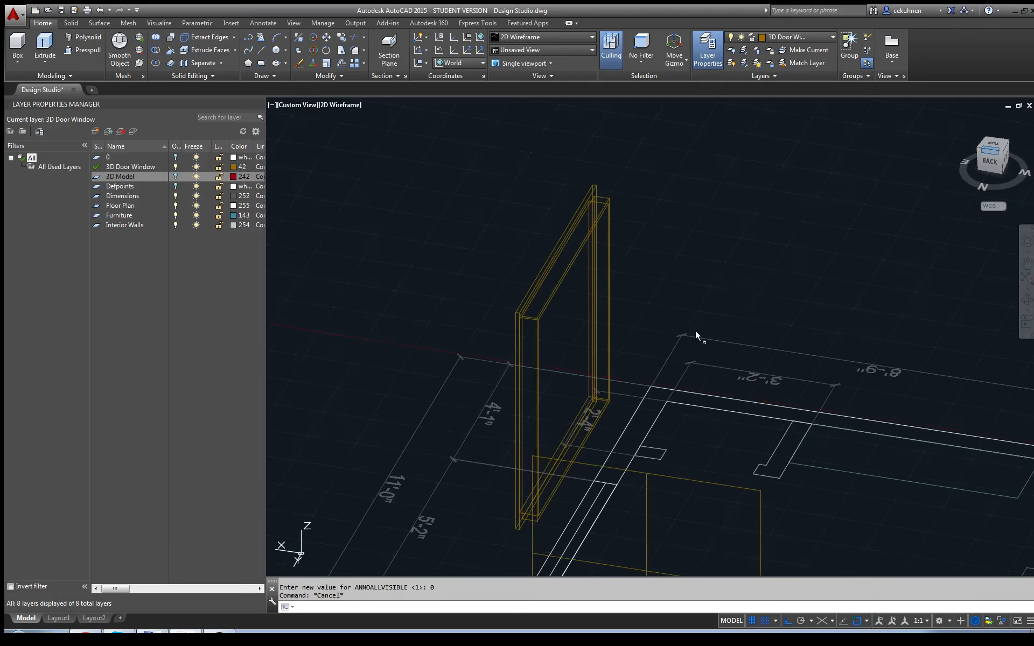
{"action": "scroll", "coordinate": [697, 335], "scroll_direction": "down", "scroll_amount": 5}
{"action": "middle_click_drag", "start_coordinate": [679, 337], "coordinate": [685, 249]}
{"action": "scroll", "coordinate": [698, 265], "scroll_direction": "up", "scroll_amount": 6}
{"action": "scroll", "coordinate": [699, 267], "scroll_direction": "down", "scroll_amount": 1}
{"action": "middle_click_drag", "start_coordinate": [693, 297], "coordinate": [703, 217]}
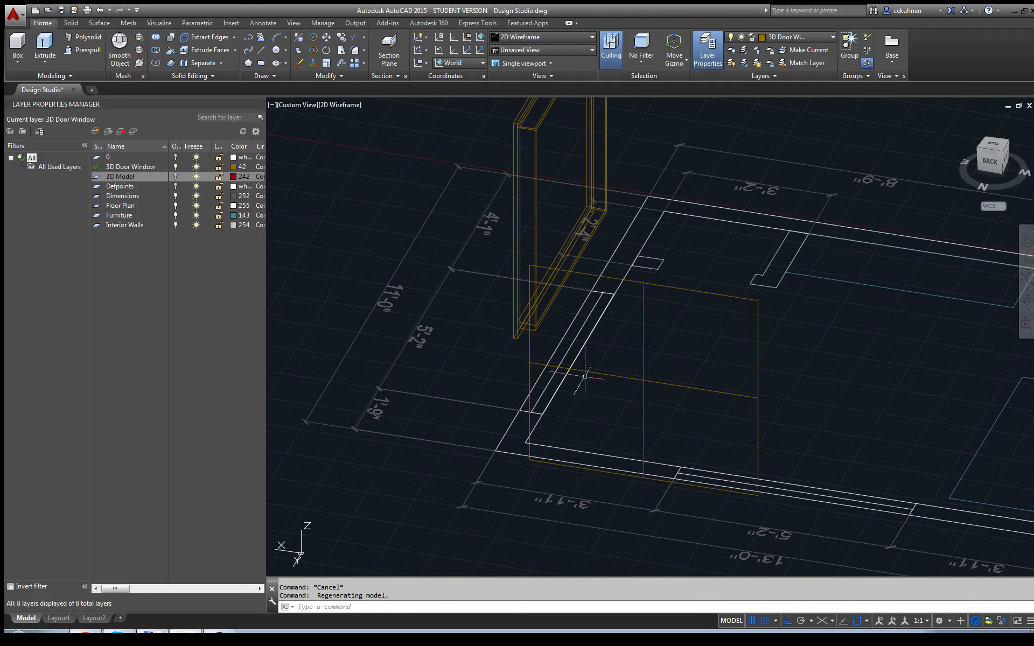
{"action": "left_click", "coordinate": [362, 39]}
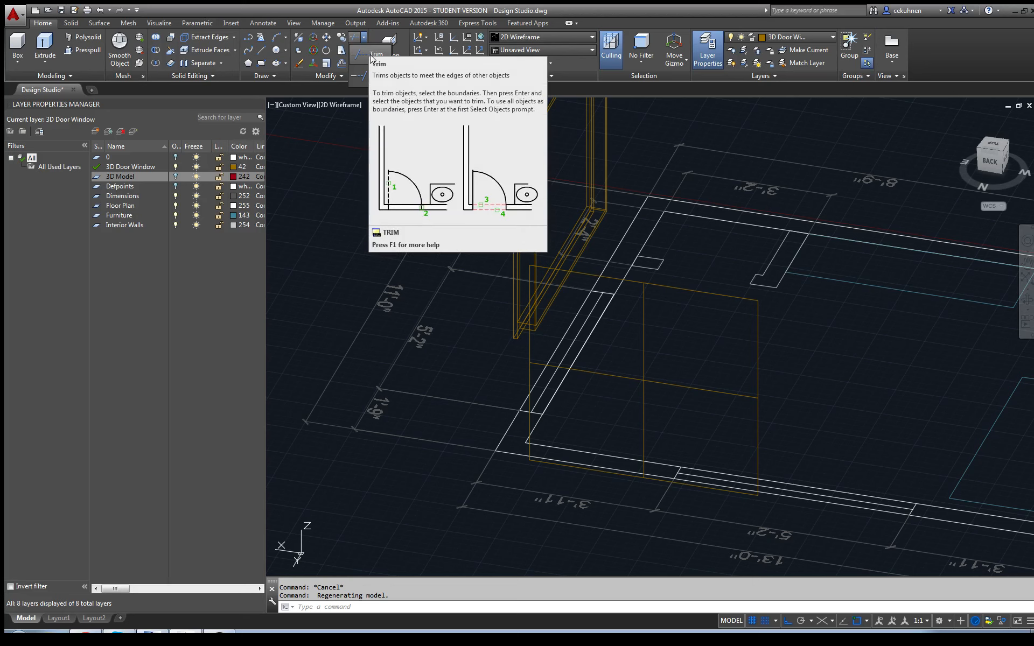
{"action": "left_click", "coordinate": [372, 55]}
{"action": "left_click", "coordinate": [644, 304]}
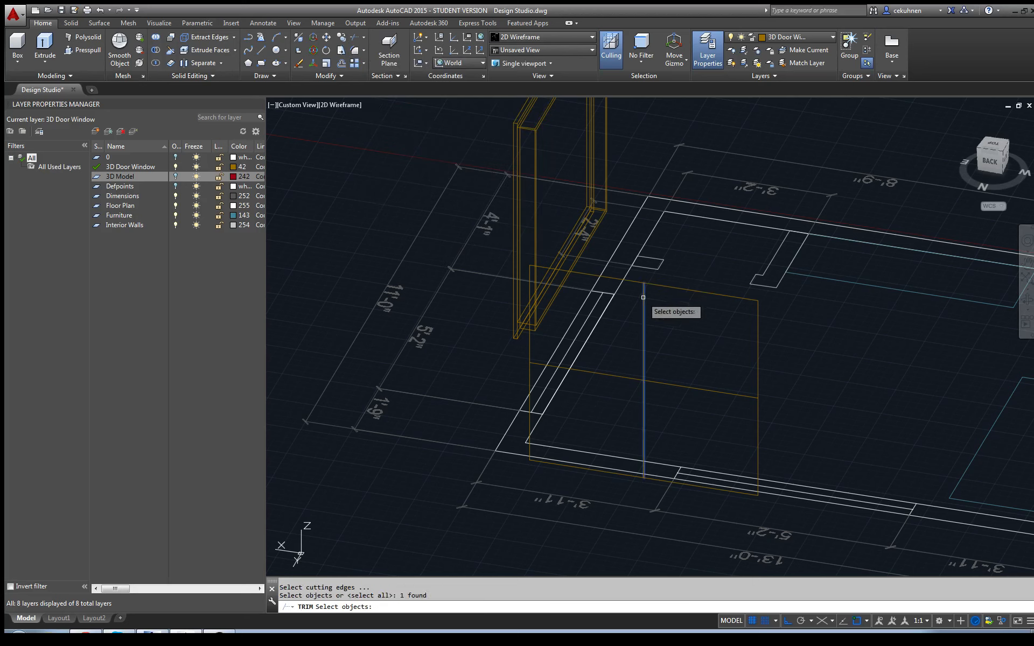
{"action": "left_click", "coordinate": [631, 379]}
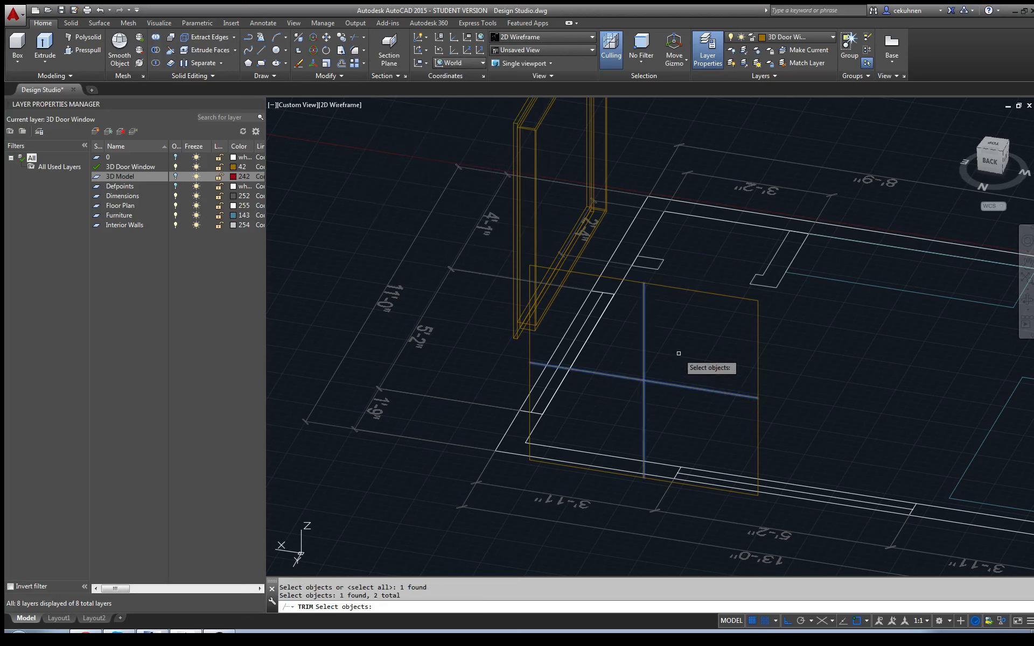
{"action": "key", "text": "Return"}
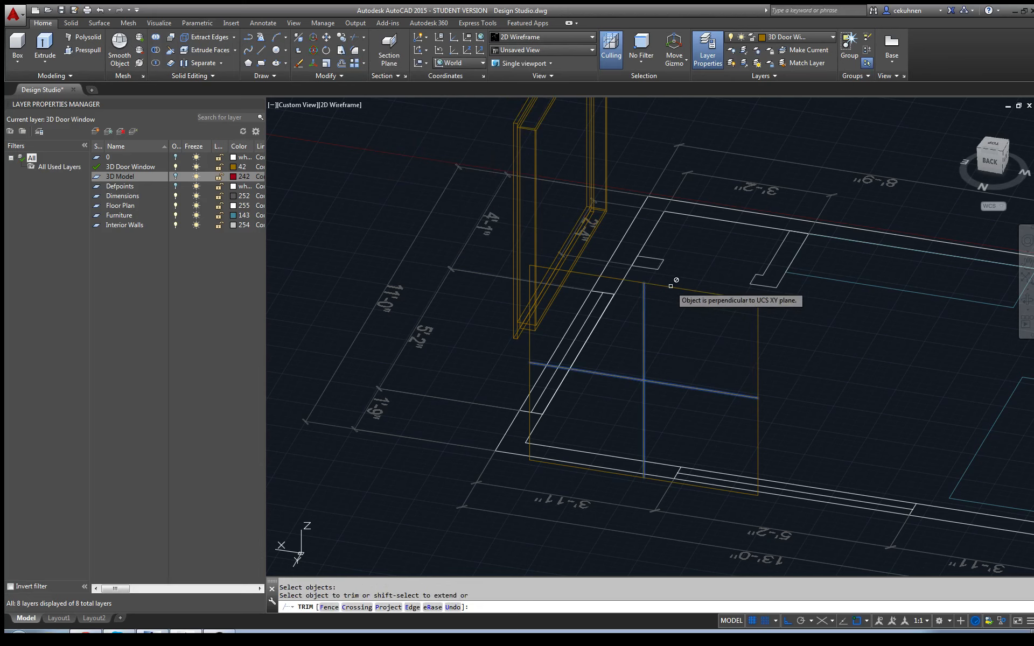
{"action": "key", "text": "Escape"}
{"action": "scroll", "coordinate": [673, 288], "scroll_direction": "down", "scroll_amount": 2}
{"action": "scroll", "coordinate": [673, 288], "scroll_direction": "down", "scroll_amount": 2}
{"action": "scroll", "coordinate": [883, 248], "scroll_direction": "up", "scroll_amount": 2}
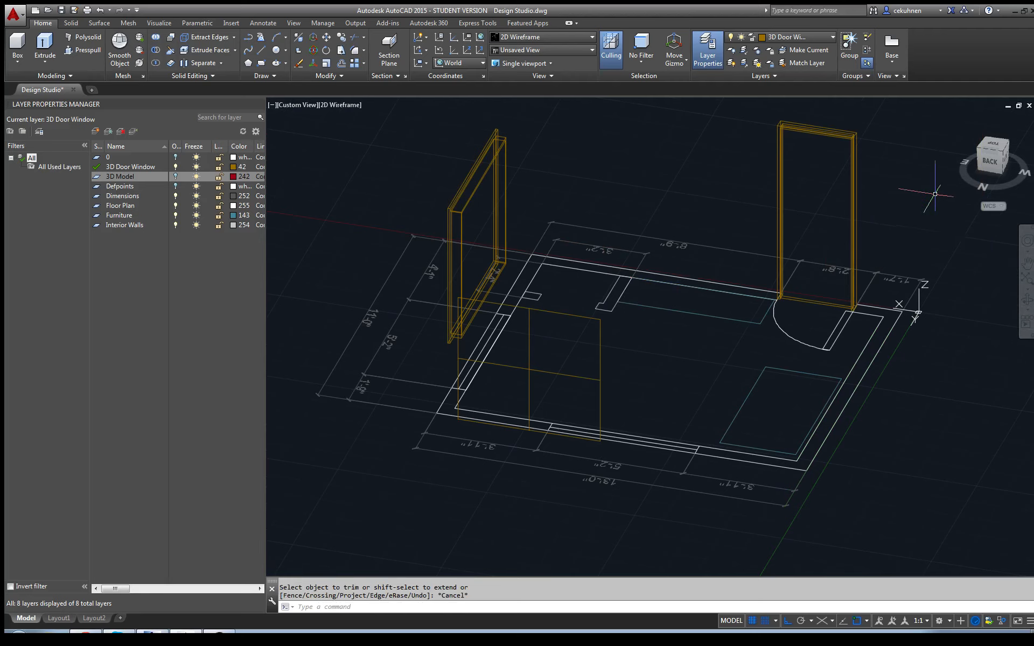
{"action": "mouse_move", "coordinate": [940, 180]}
{"action": "middle_mouse_down", "text": "shift"}
{"action": "mouse_move", "coordinate": [890, 151]}
{"action": "mouse_move", "coordinate": [773, 148]}
{"action": "mouse_move", "coordinate": [964, 146]}
{"action": "middle_mouse_up", "text": "shift"}
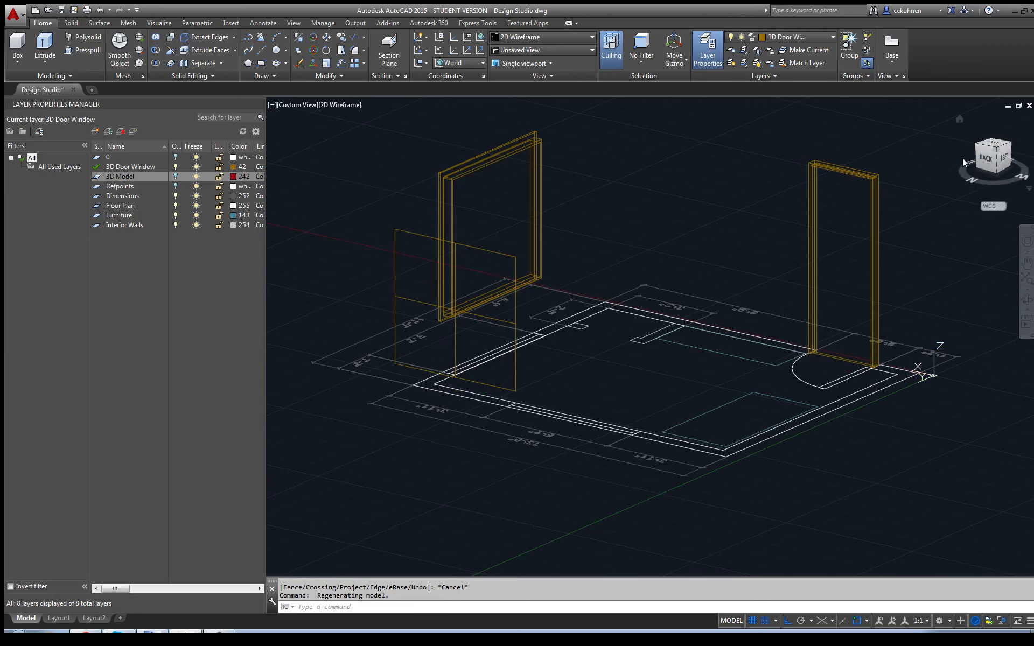
{"action": "scroll", "coordinate": [614, 246], "scroll_direction": "up", "scroll_amount": 5}
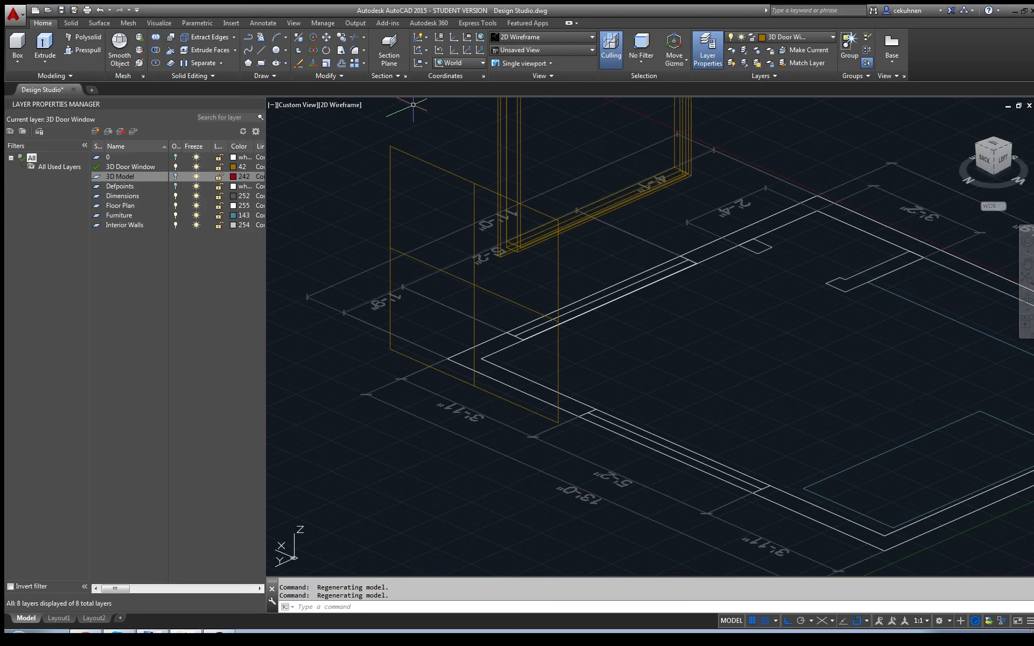
Step: Measure the length of the traced outline's upper edge in the angled view
{"action": "key", "text": "Return"}
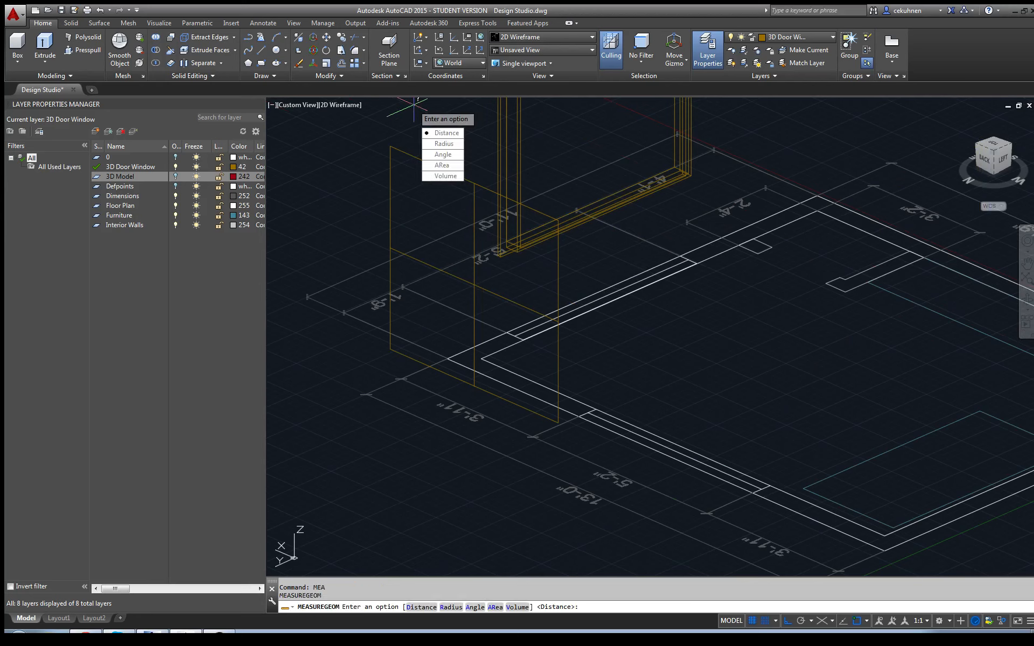
{"action": "left_click", "coordinate": [443, 132]}
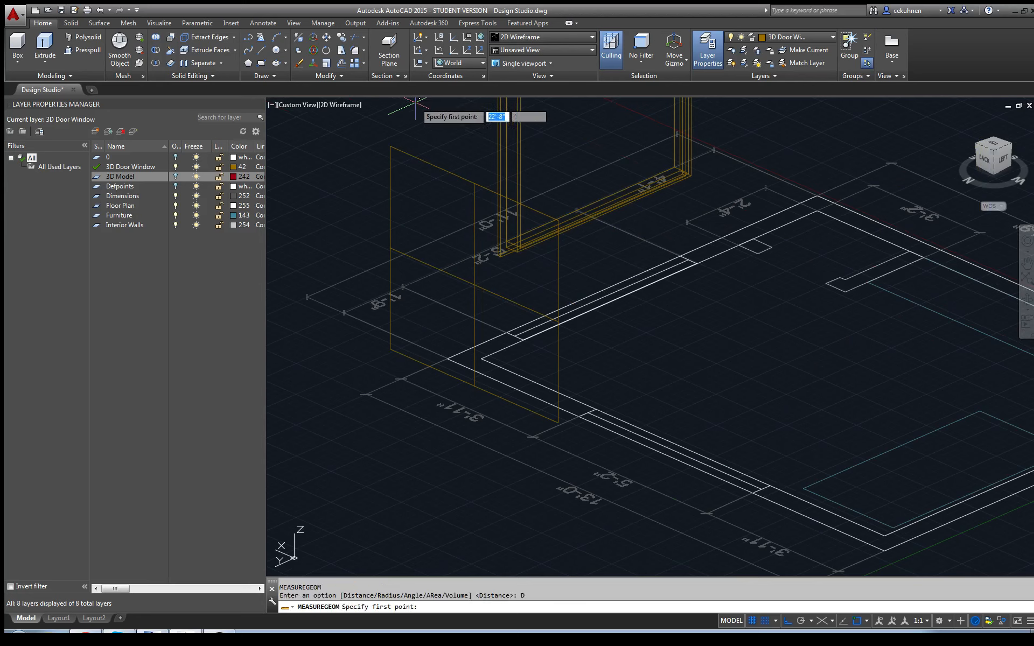
{"action": "left_click", "coordinate": [390, 146]}
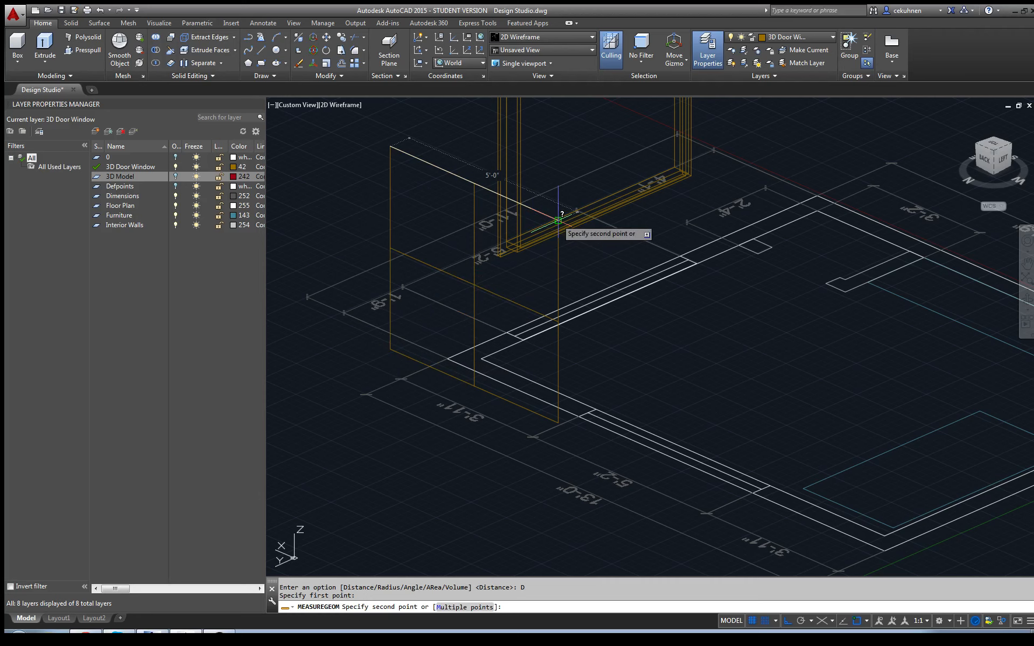
{"action": "key", "text": "Escape"}
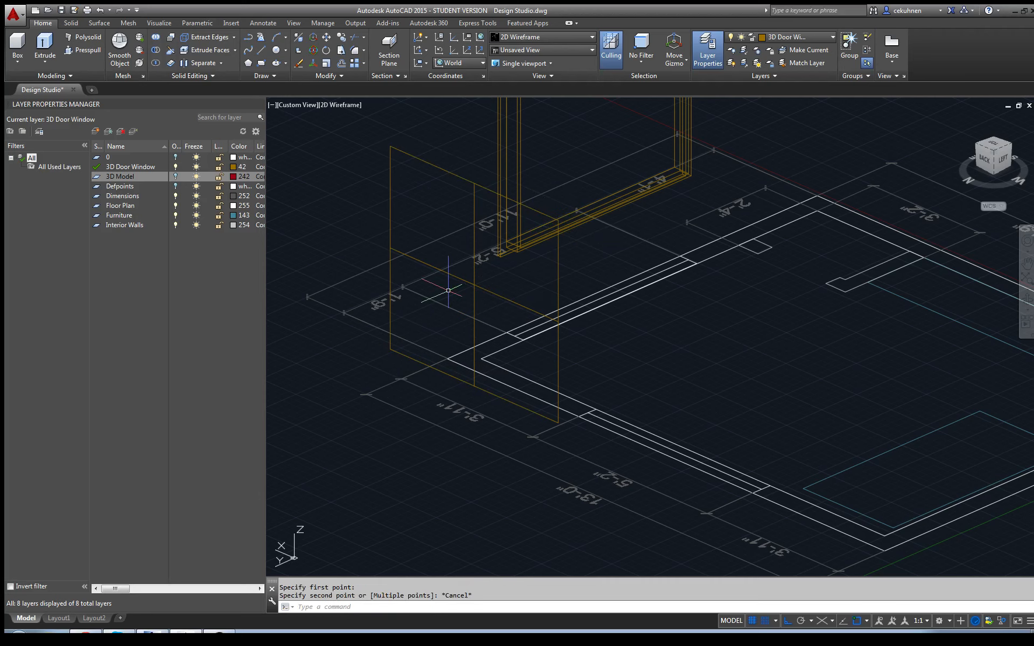
Step: Draw a 5' by 4'9" rectangle in the Top view, in the empty area outside the floor plan's dimensioned window wall
{"action": "scroll", "coordinate": [454, 288], "scroll_direction": "down", "scroll_amount": 4}
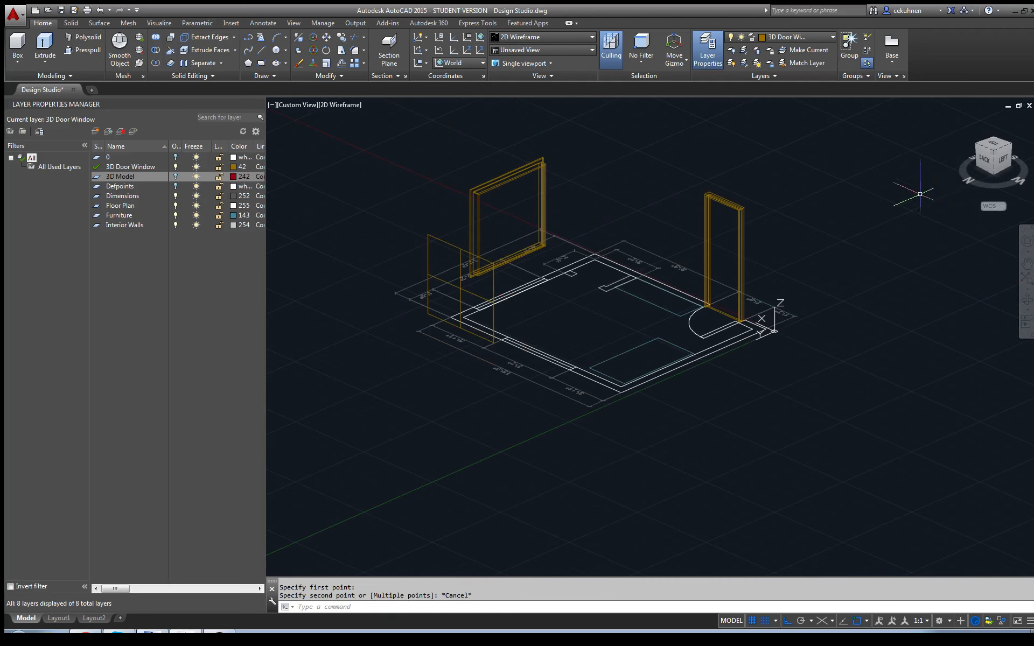
{"action": "left_click", "coordinate": [994, 149]}
{"action": "middle_click_drag", "start_coordinate": [350, 346], "coordinate": [436, 217]}
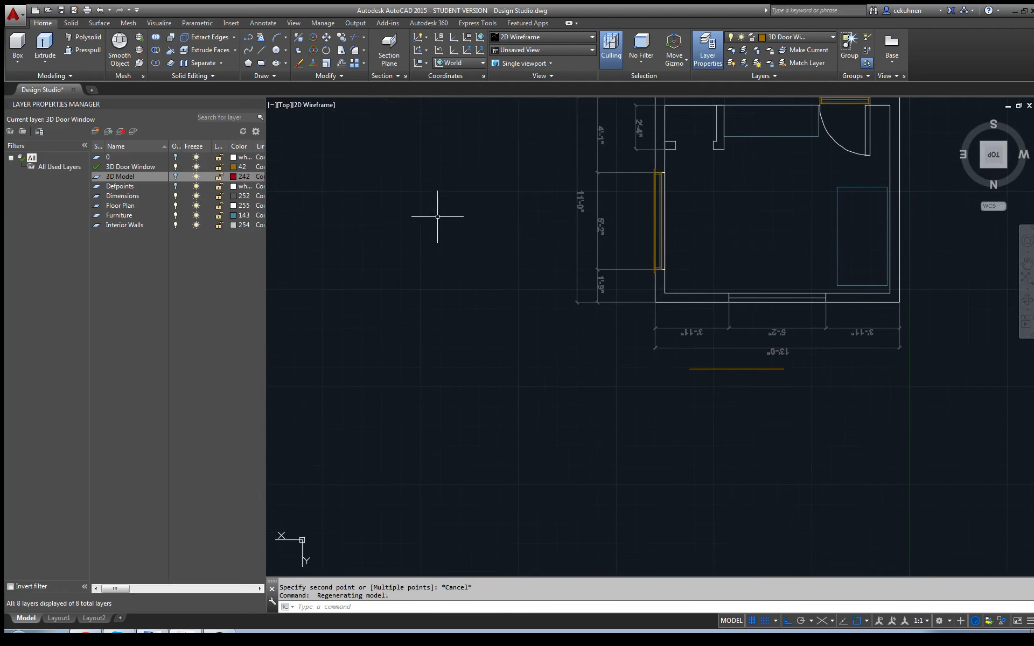
{"action": "scroll", "coordinate": [707, 410], "scroll_direction": "up", "scroll_amount": 2}
{"action": "middle_click_drag", "start_coordinate": [706, 410], "coordinate": [568, 311]}
{"action": "scroll", "coordinate": [568, 310], "scroll_direction": "down", "scroll_amount": 2}
{"action": "scroll", "coordinate": [587, 300], "scroll_direction": "up", "scroll_amount": 5}
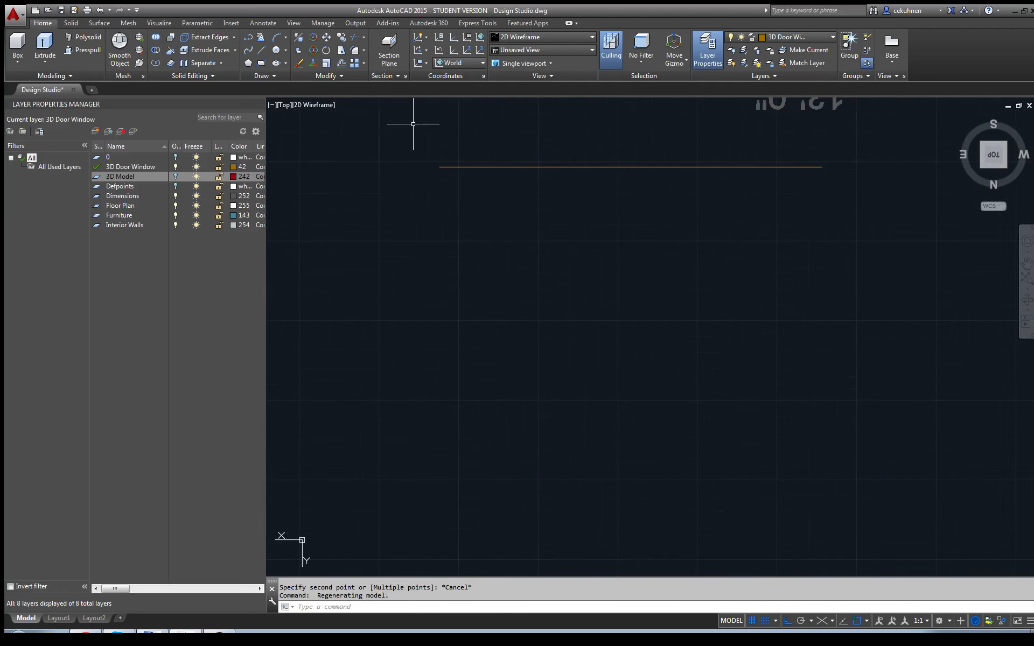
{"action": "left_click", "coordinate": [262, 63]}
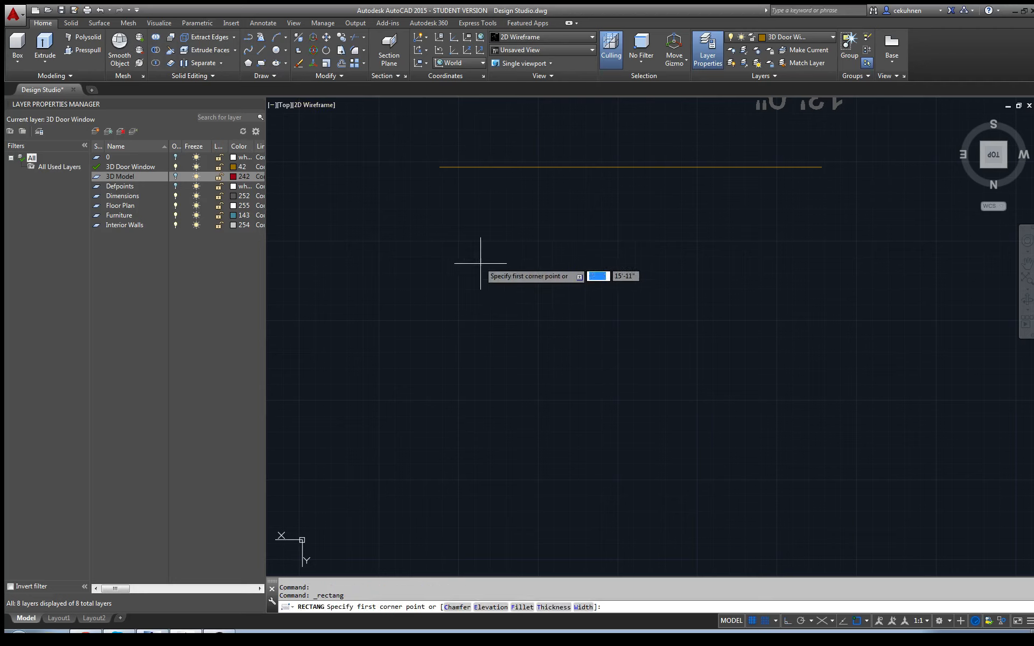
{"action": "left_click", "coordinate": [458, 480]}
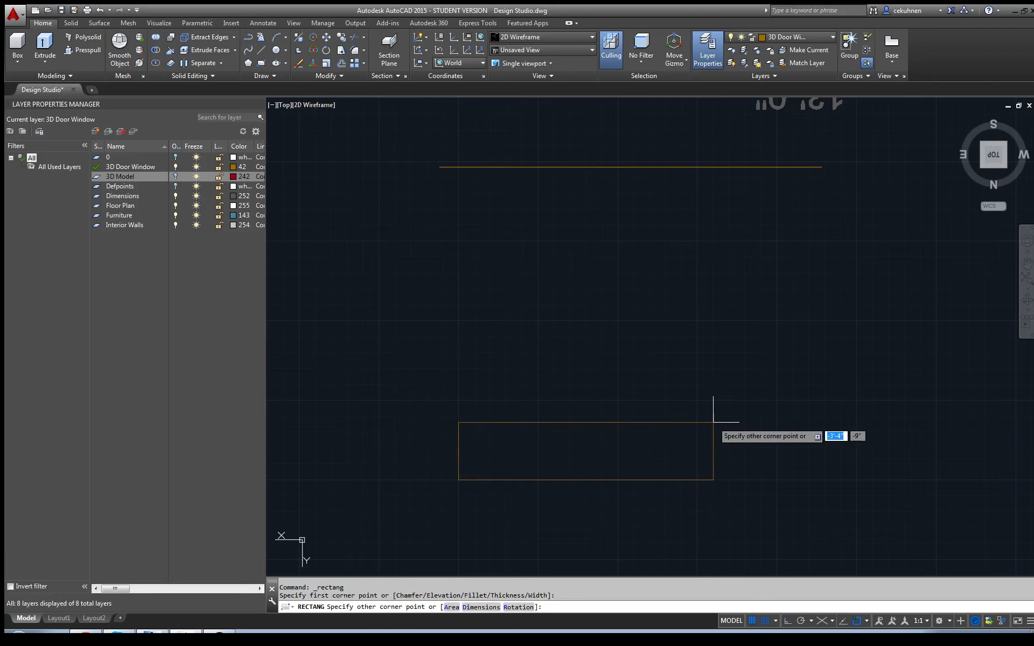
{"action": "type", "text": "5'"}
{"action": "key", "text": "Tab"}
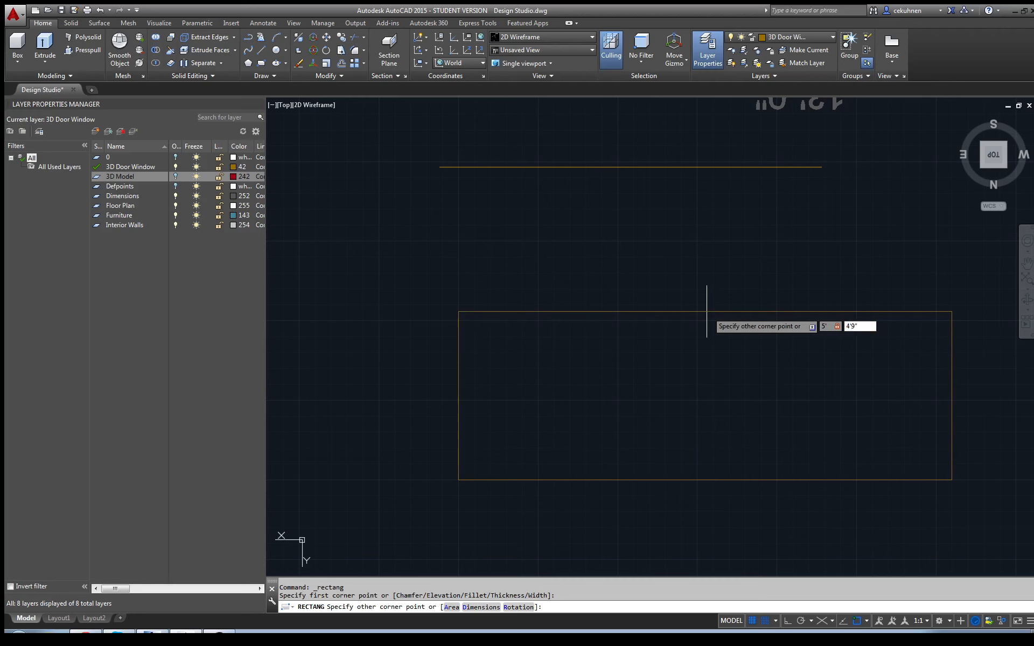
{"action": "type", "text": "4'9\""}
{"action": "key", "text": "Return"}
{"action": "scroll", "coordinate": [700, 318], "scroll_direction": "down", "scroll_amount": 3}
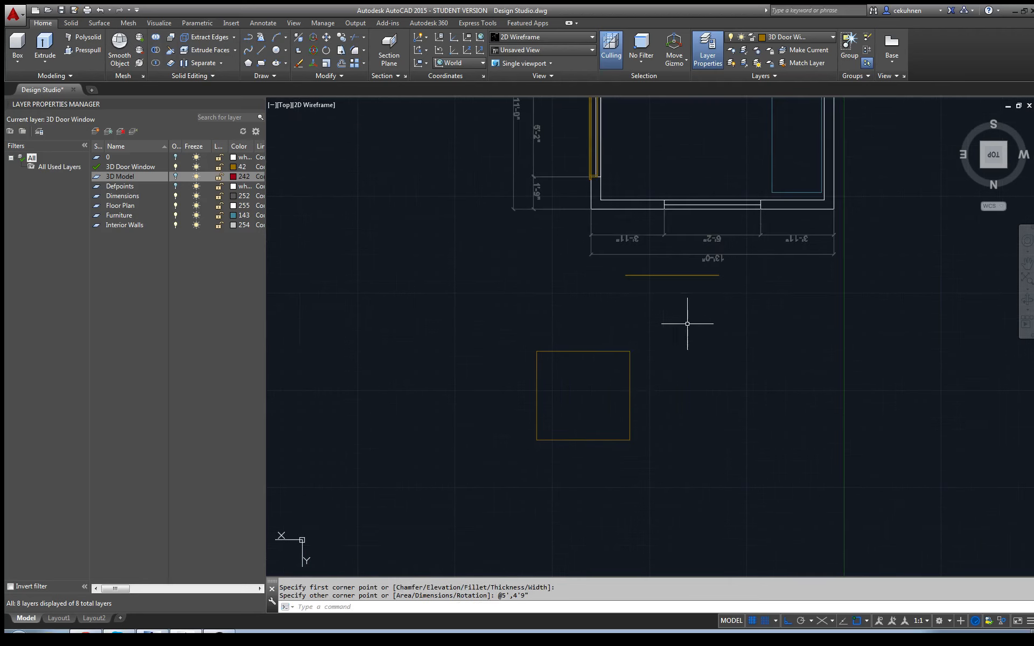
Step: Enable the Midpoint object snap and draw a horizontal centre line between the midpoints of the new rectangle's sides
{"action": "scroll", "coordinate": [576, 343], "scroll_direction": "up", "scroll_amount": 2}
{"action": "middle_click_drag", "start_coordinate": [566, 350], "coordinate": [507, 265]}
{"action": "scroll", "coordinate": [303, 136], "scroll_direction": "up", "scroll_amount": 2}
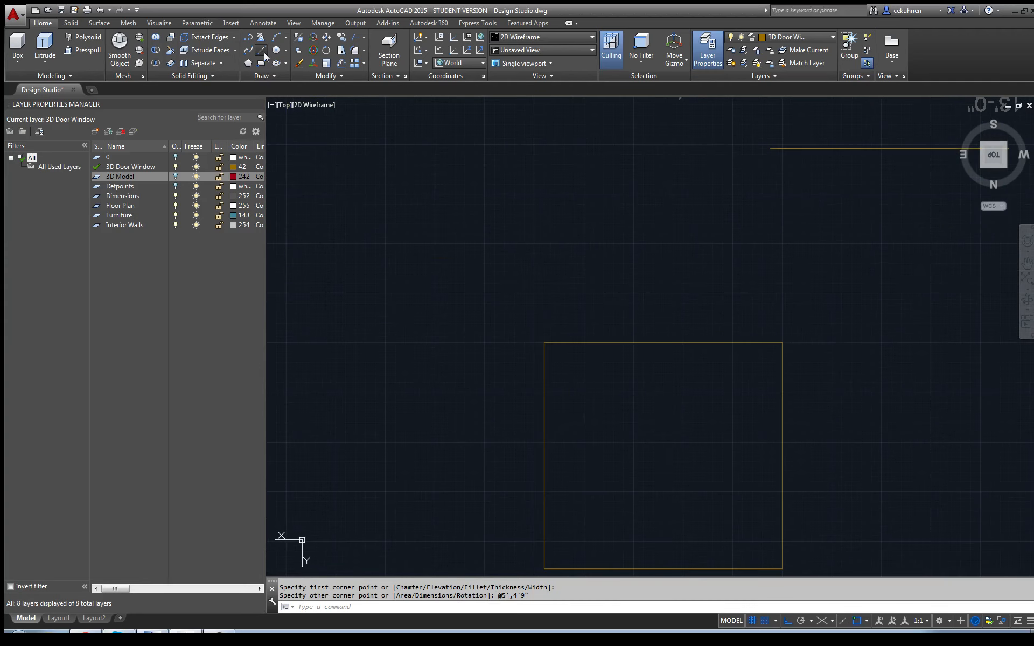
{"action": "left_click", "coordinate": [262, 51]}
{"action": "scroll", "coordinate": [427, 258], "scroll_direction": "down", "scroll_amount": 2}
{"action": "middle_click_drag", "start_coordinate": [512, 357], "coordinate": [429, 292]}
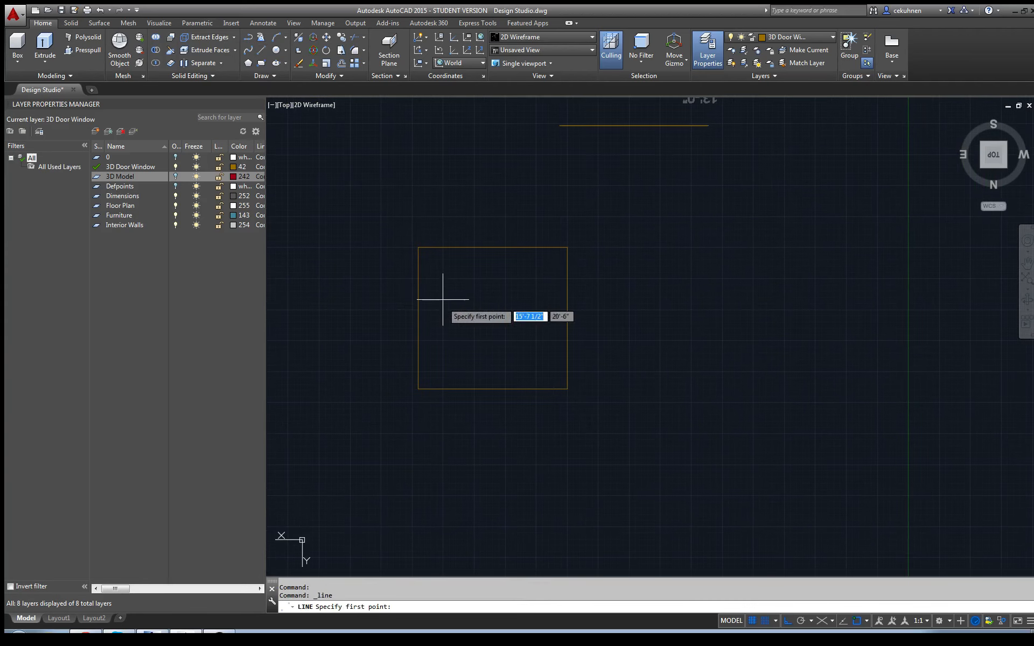
{"action": "left_click", "coordinate": [866, 622]}
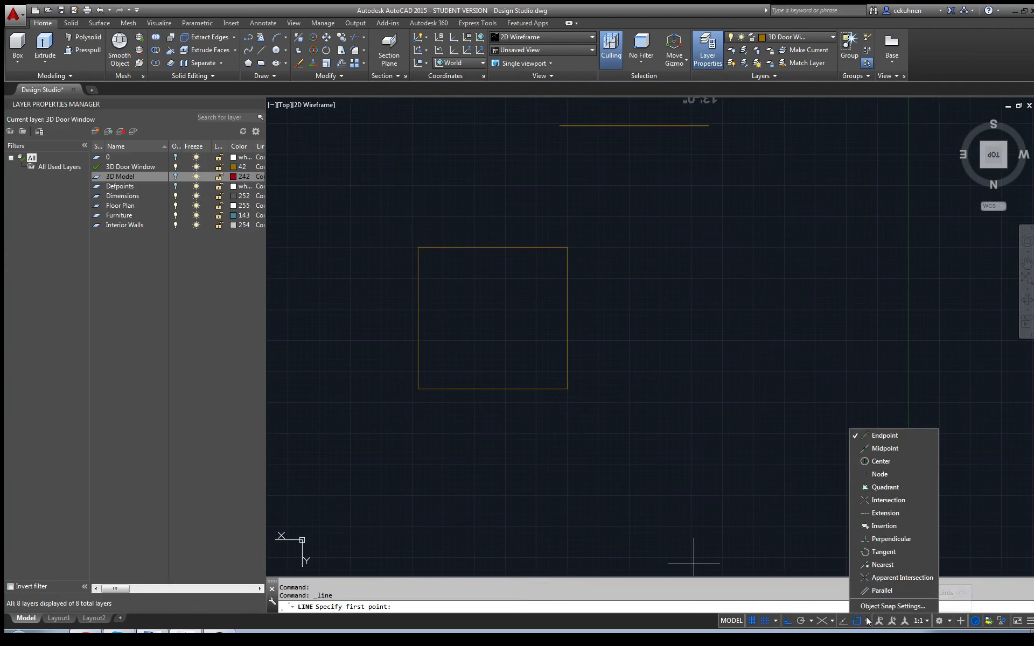
{"action": "left_click", "coordinate": [444, 333]}
{"action": "left_click", "coordinate": [418, 318]}
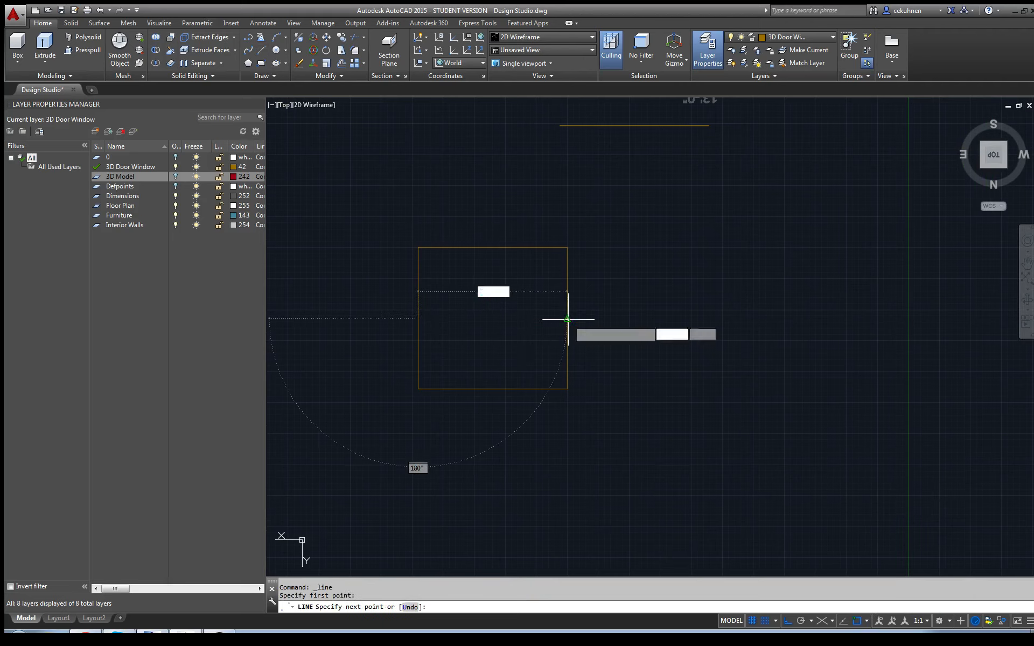
{"action": "left_click", "coordinate": [567, 319]}
{"action": "key", "text": "Escape"}
Step: Draw a vertical centre line between the midpoints of the rectangle's lower and upper edges
{"action": "key", "text": "Return"}
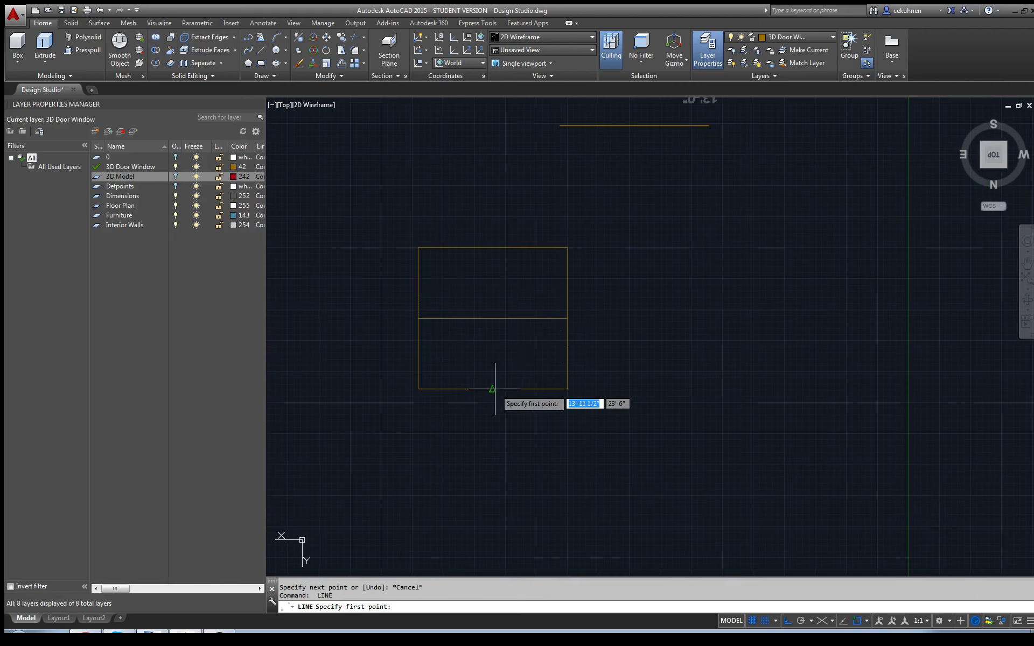
{"action": "left_click", "coordinate": [495, 388]}
{"action": "left_click", "coordinate": [486, 245]}
{"action": "key", "text": "Escape"}
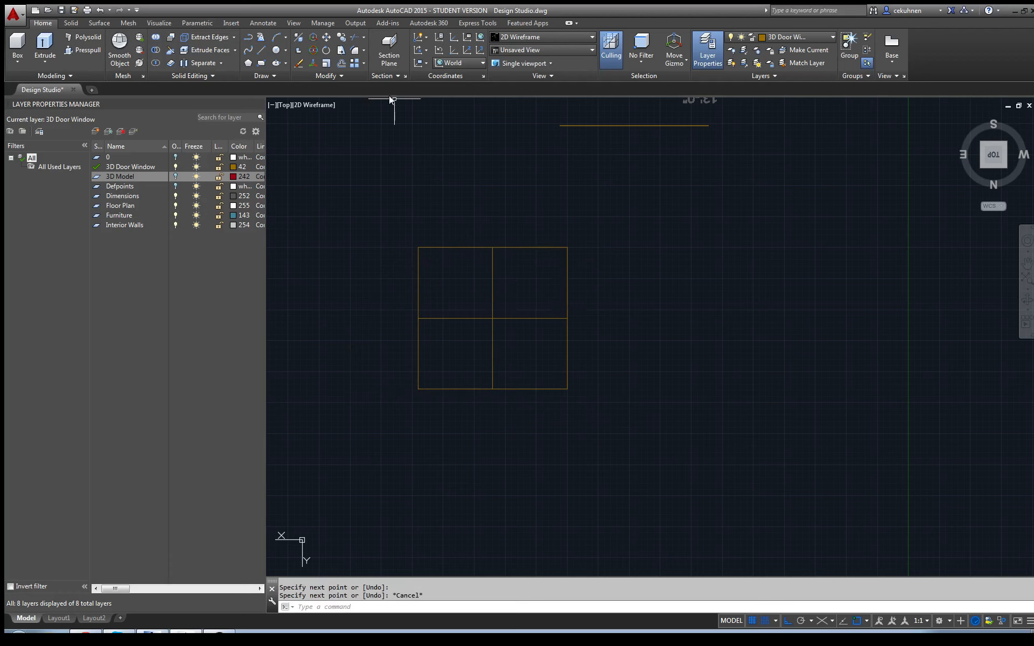
Step: Offset the rectangle 1" inward to form the window's outer border
{"action": "left_click", "coordinate": [343, 63]}
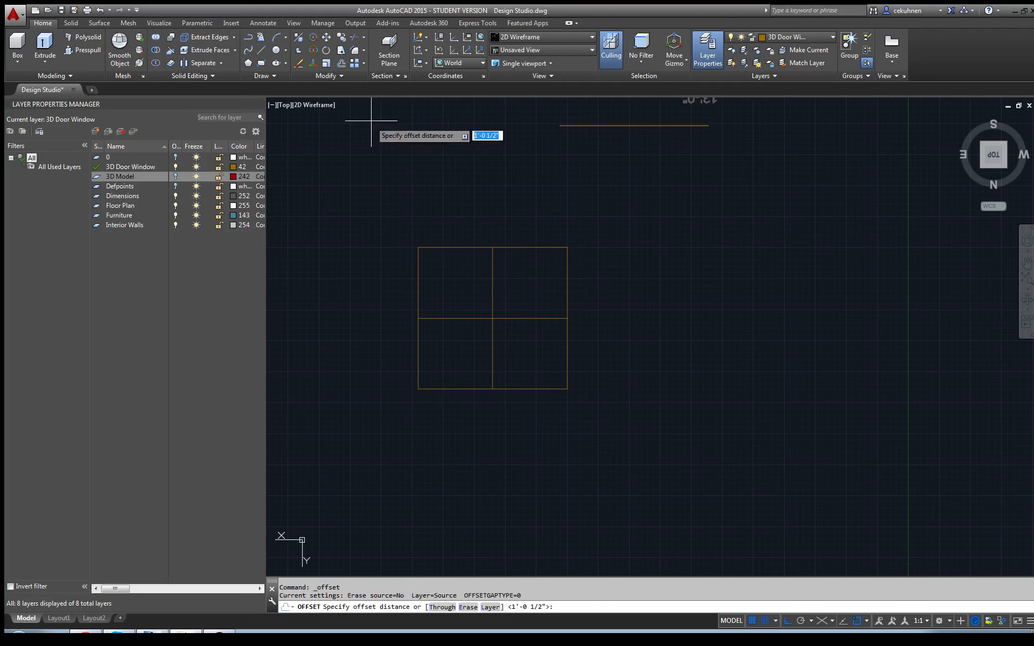
{"action": "key", "text": "Escape"}
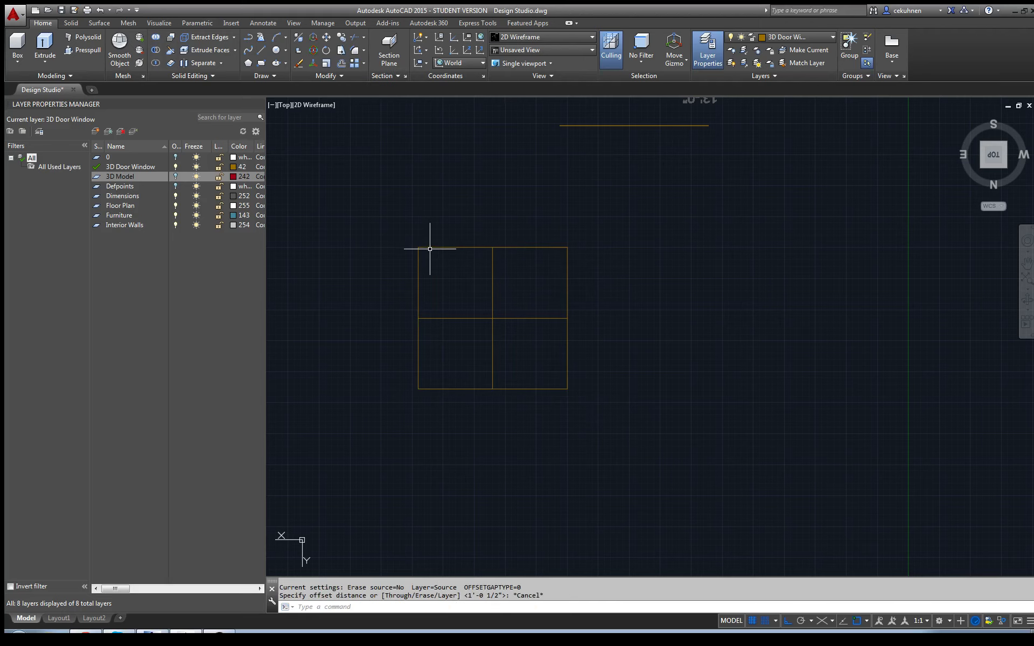
{"action": "left_click", "coordinate": [342, 63]}
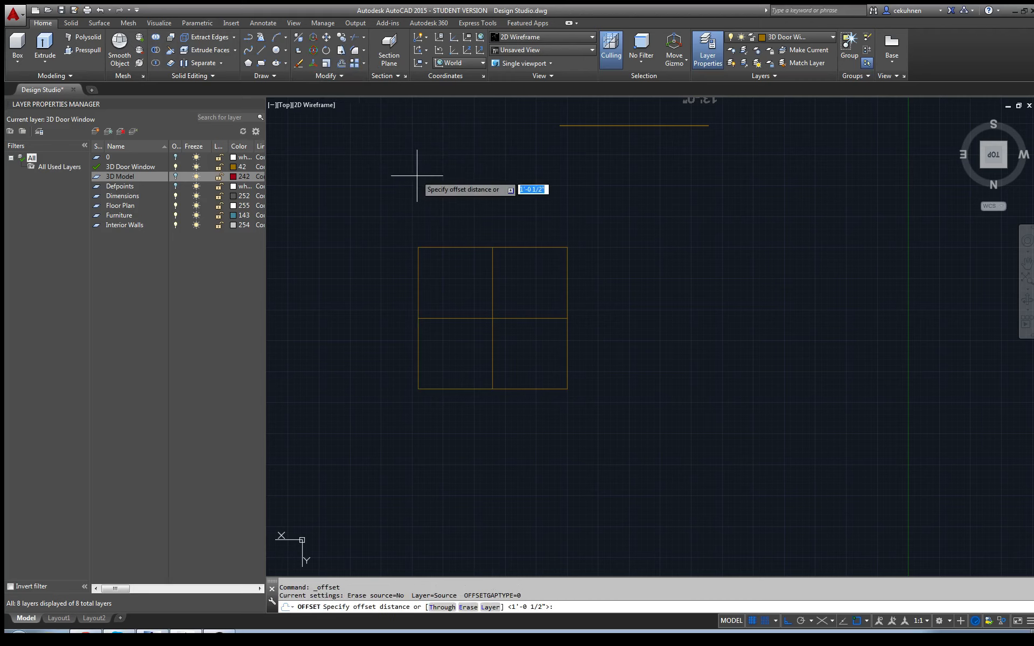
{"action": "key", "text": "Return"}
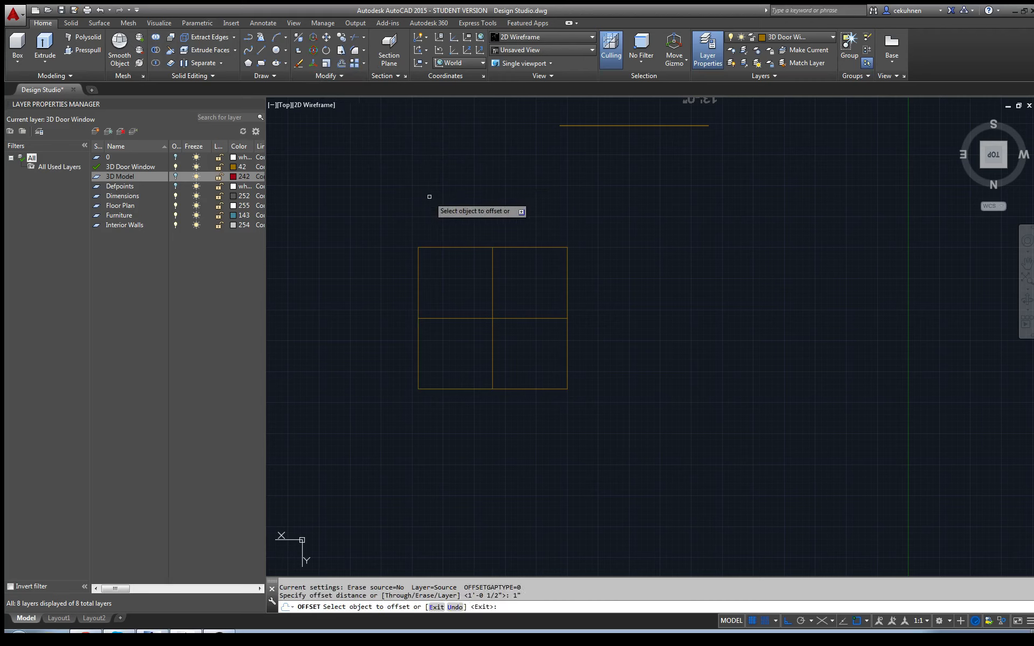
{"action": "left_click", "coordinate": [429, 248]}
{"action": "left_click", "coordinate": [448, 251]}
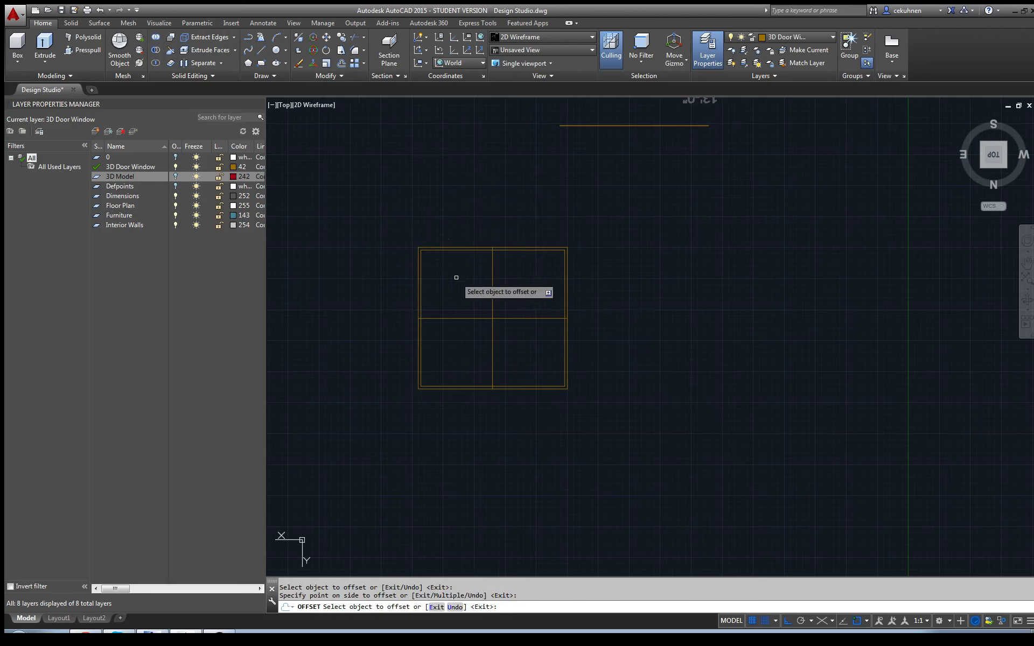
Step: Offset the vertical and horizontal centre lines 0.5" to both sides to form the crossing mullions
{"action": "scroll", "coordinate": [547, 274], "scroll_direction": "up", "scroll_amount": 2}
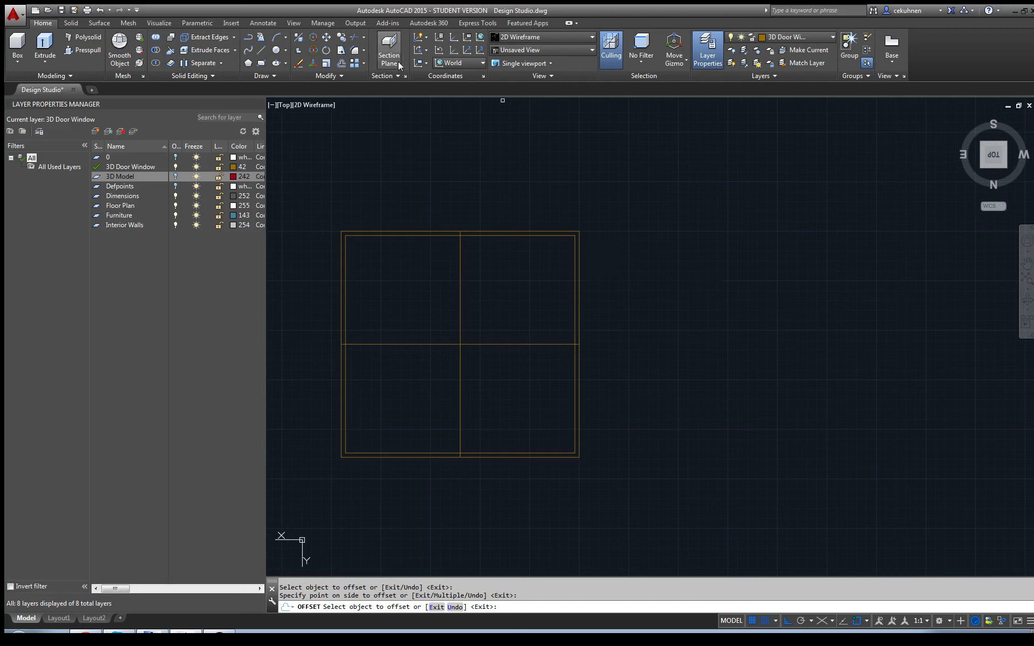
{"action": "left_click", "coordinate": [341, 63]}
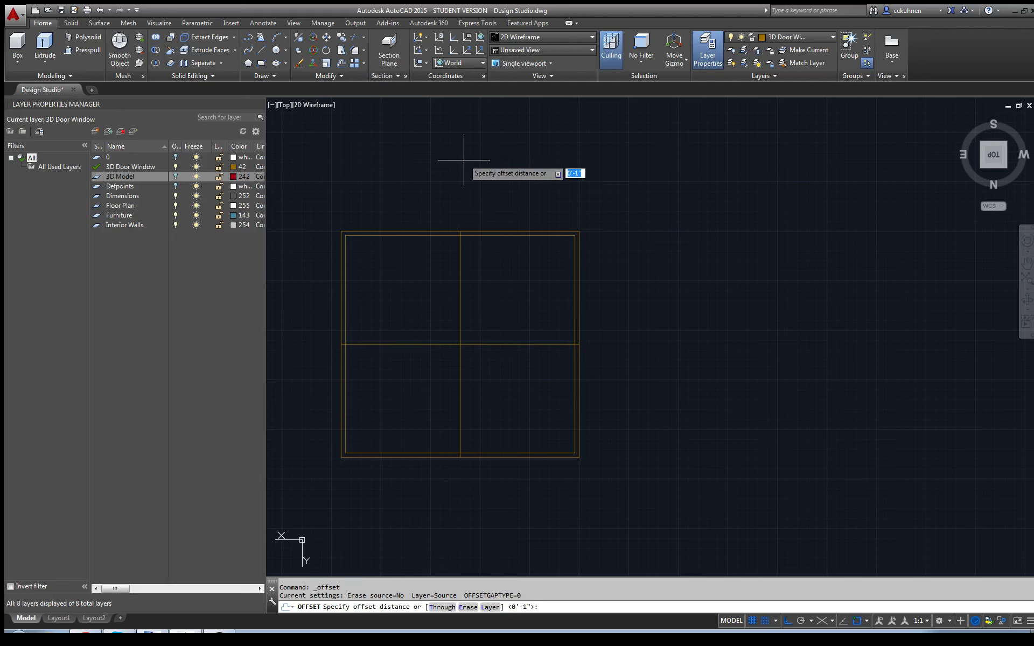
{"action": "key", "text": "Return"}
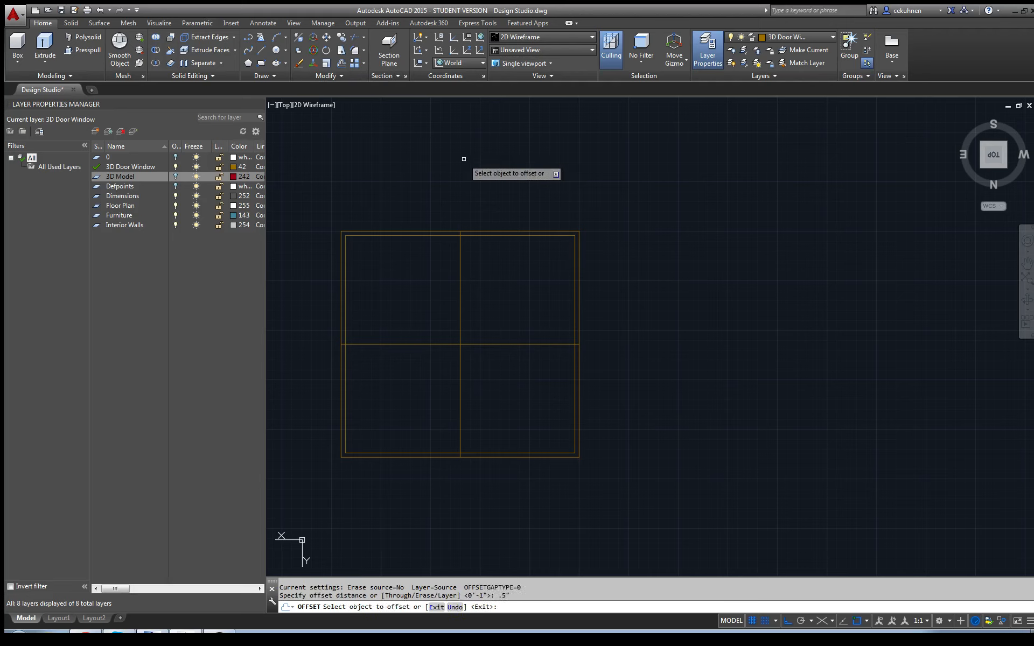
{"action": "left_click", "coordinate": [459, 282]}
{"action": "left_click", "coordinate": [429, 291]}
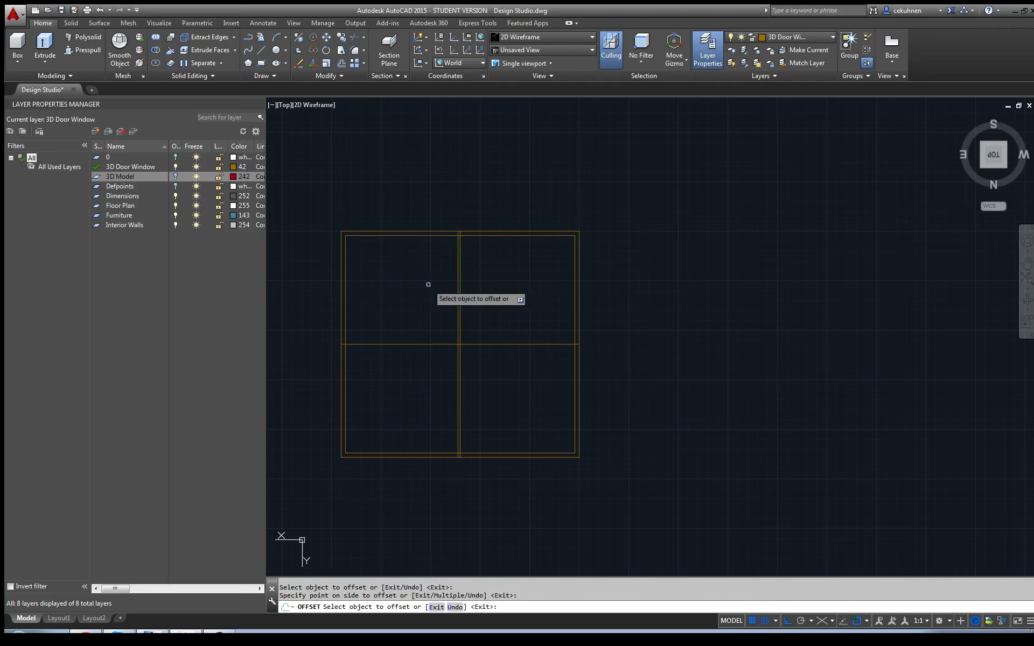
{"action": "left_click", "coordinate": [461, 293]}
{"action": "left_click", "coordinate": [481, 286]}
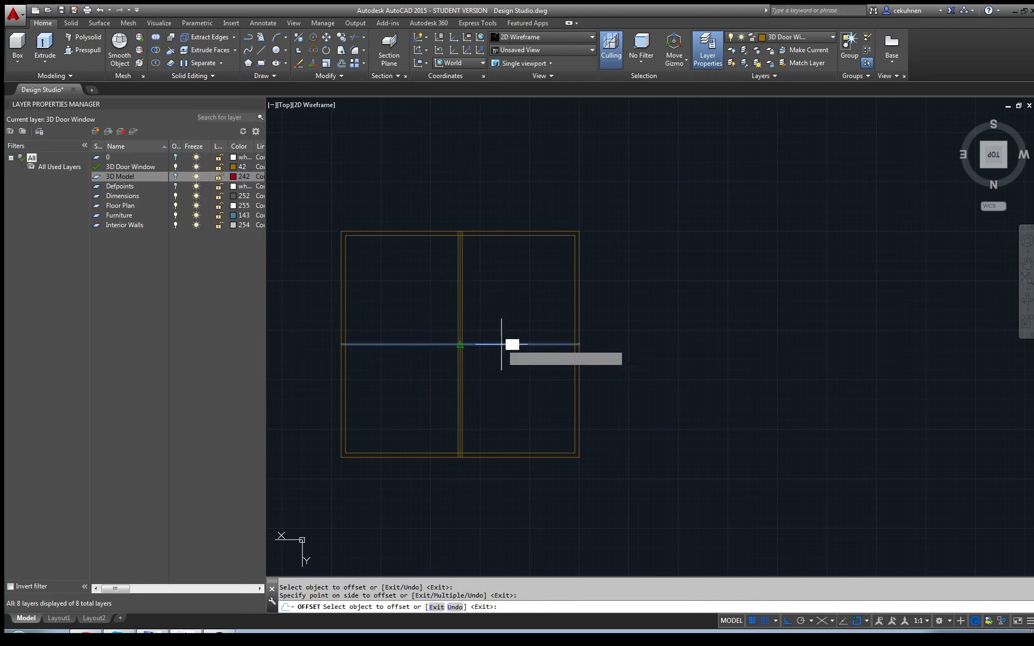
{"action": "left_click", "coordinate": [501, 346]}
{"action": "left_click", "coordinate": [471, 381]}
{"action": "scroll", "coordinate": [471, 381], "scroll_direction": "up", "scroll_amount": 4}
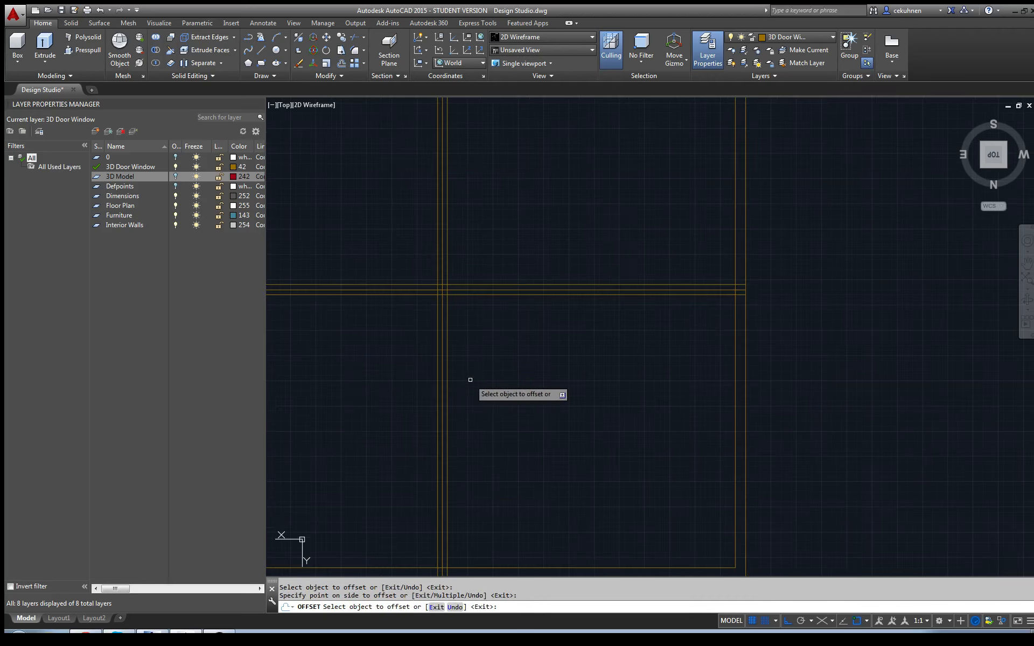
Step: Delete the two original centre lines, keeping only their offset copies
{"action": "key", "text": "Escape"}
{"action": "left_click", "coordinate": [442, 316]}
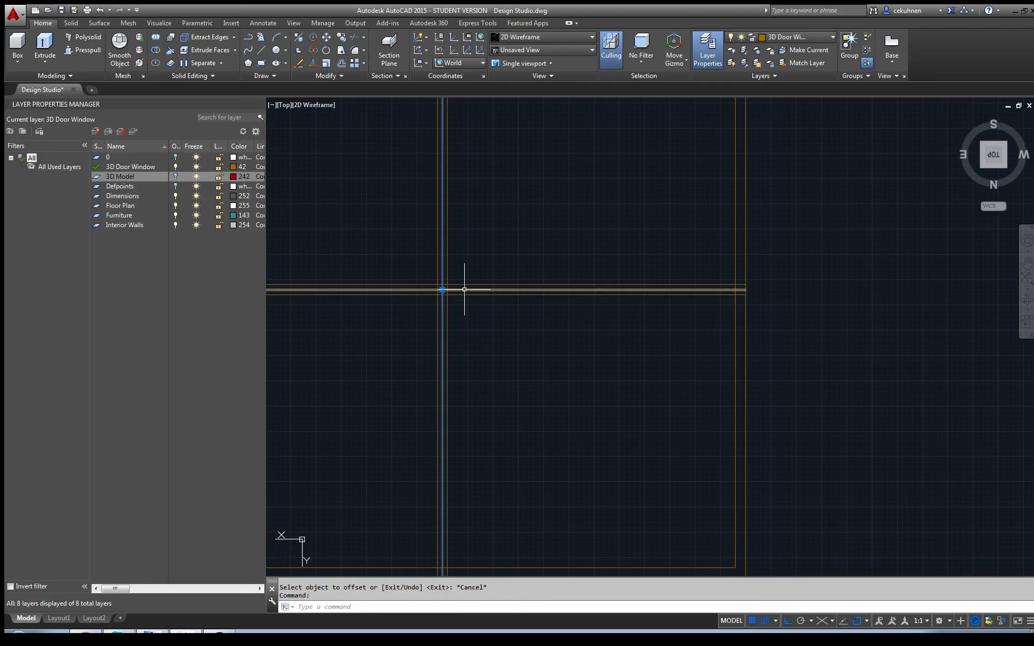
{"action": "key", "text": "Delete"}
{"action": "scroll", "coordinate": [554, 373], "scroll_direction": "down", "scroll_amount": 2}
{"action": "scroll", "coordinate": [512, 323], "scroll_direction": "up", "scroll_amount": 2}
{"action": "scroll", "coordinate": [540, 372], "scroll_direction": "down", "scroll_amount": 3}
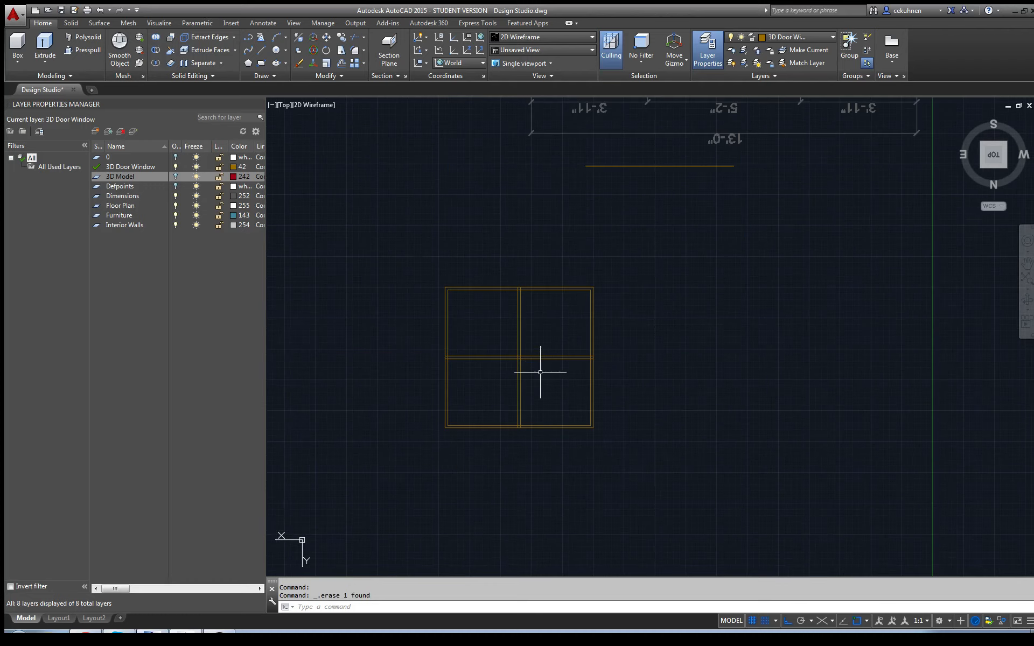
Step: Select both rectangles and all four mullion lines and erase them
{"action": "mouse_move", "coordinate": [412, 262]}
{"action": "left_mouse_down"}
{"action": "mouse_move", "coordinate": [627, 479]}
{"action": "mouse_move", "coordinate": [598, 261]}
{"action": "left_mouse_up"}
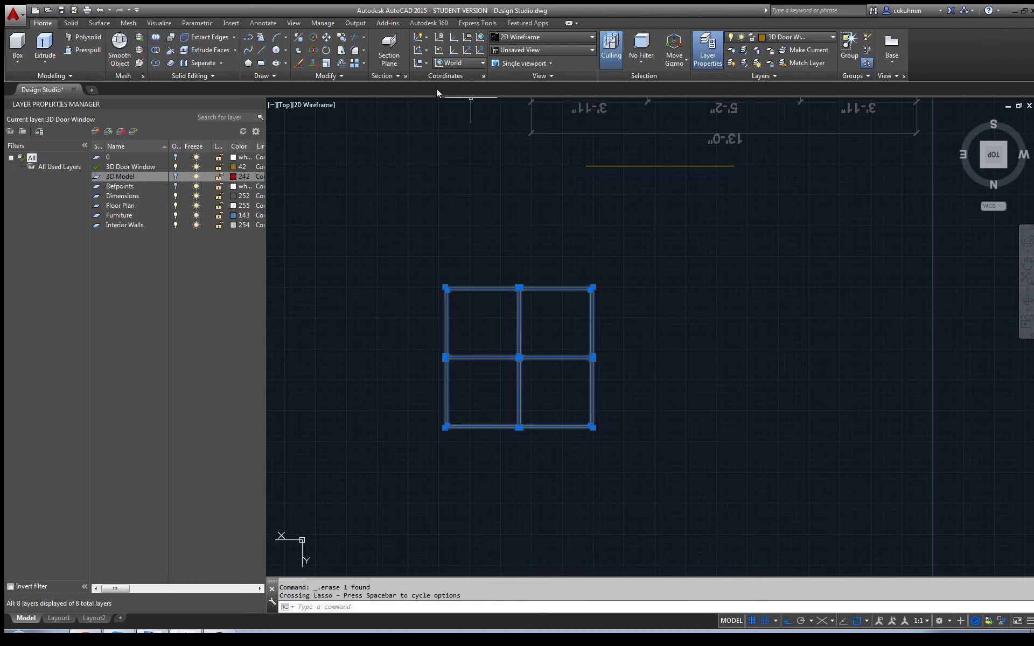
{"action": "scroll", "coordinate": [591, 404], "scroll_direction": "up", "scroll_amount": 4}
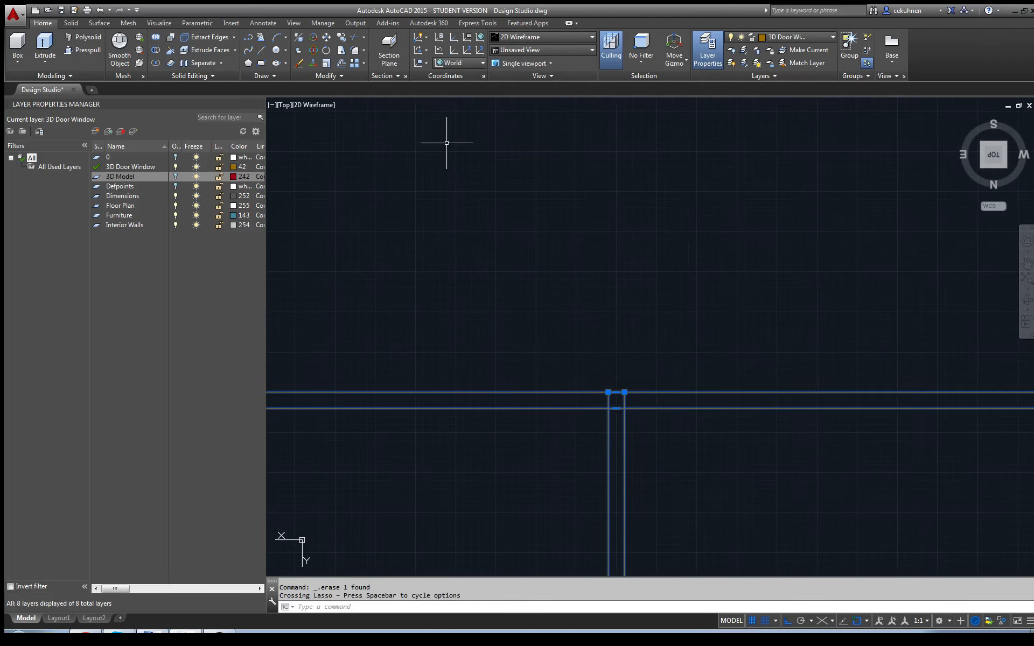
{"action": "scroll", "coordinate": [625, 415], "scroll_direction": "up", "scroll_amount": 3}
{"action": "key", "text": "Delete"}
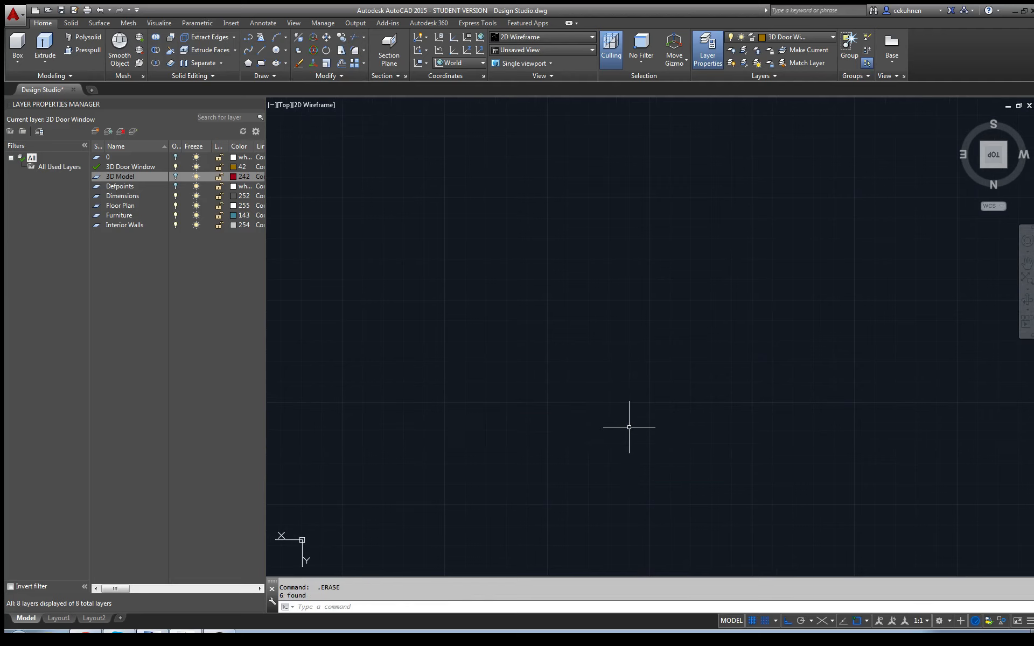
Step: Undo the erasure of the window drawing
{"action": "scroll", "coordinate": [610, 356], "scroll_direction": "down", "scroll_amount": 5}
{"action": "scroll", "coordinate": [610, 364], "scroll_direction": "up", "scroll_amount": 3}
{"action": "type", "text": "z"}
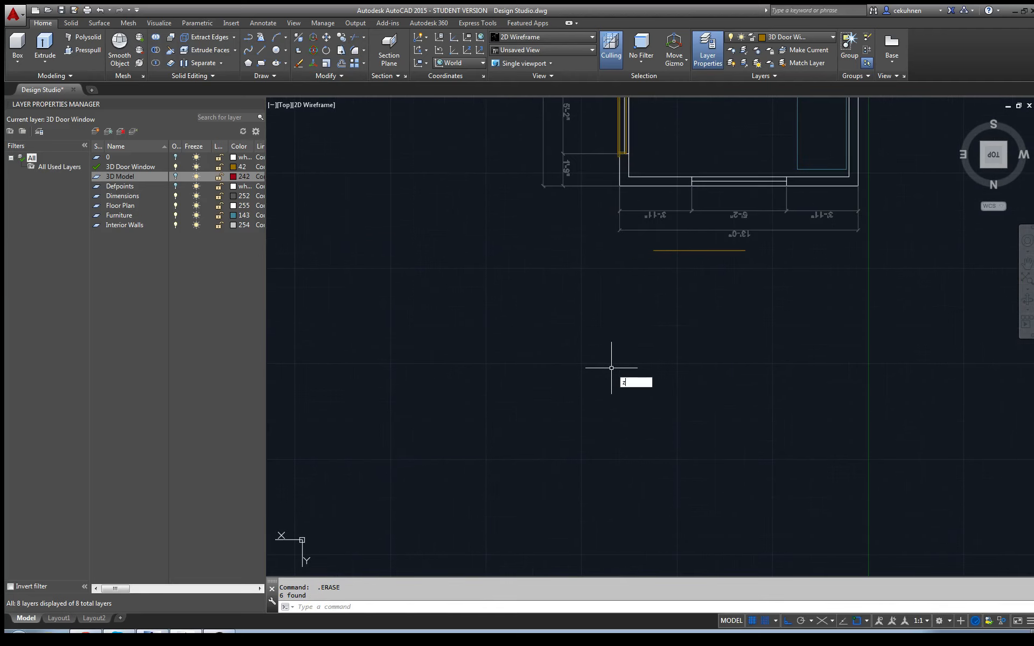
{"action": "left_click", "coordinate": [577, 333]}
{"action": "key", "text": "Escape"}
{"action": "key", "text": "ctrl+z"}
{"action": "key", "text": "ctrl+z"}
Step: Set both window rectangles and all four mullion lines as cutting edges for Trim
{"action": "scroll", "coordinate": [485, 218], "scroll_direction": "down", "scroll_amount": 2}
{"action": "scroll", "coordinate": [492, 262], "scroll_direction": "down", "scroll_amount": 3}
{"action": "mouse_move", "coordinate": [361, 227]}
{"action": "left_mouse_down"}
{"action": "mouse_move", "coordinate": [664, 538]}
{"action": "mouse_move", "coordinate": [639, 245]}
{"action": "left_mouse_up"}
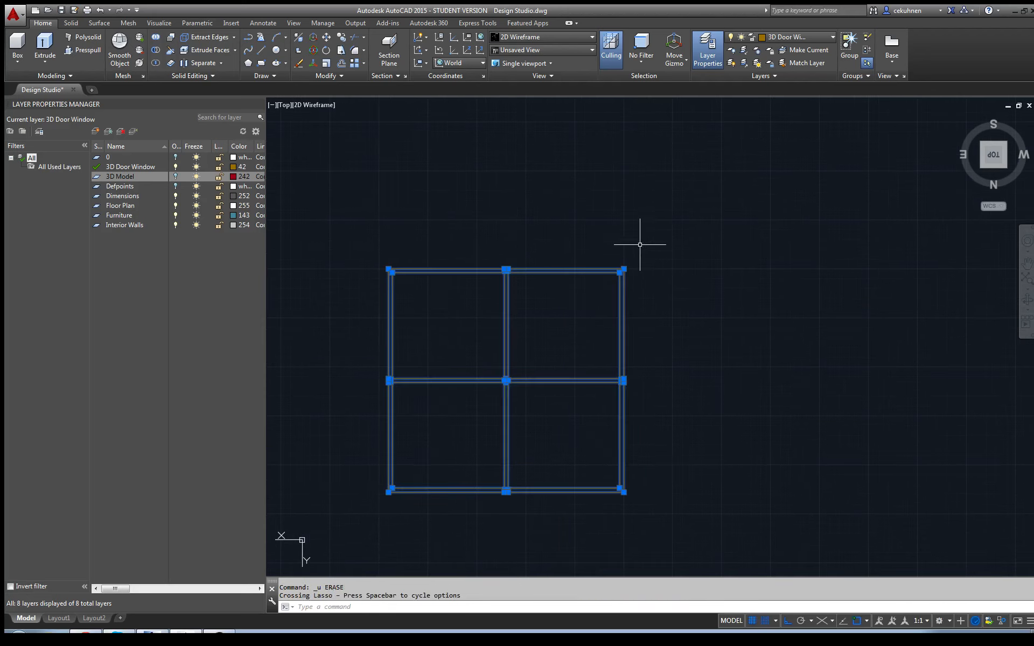
{"action": "left_click", "coordinate": [355, 41]}
Step: Trim open the junction of the vertical mullion with the upper border and clear the lines inside the central crossing
{"action": "scroll", "coordinate": [438, 282], "scroll_direction": "up", "scroll_amount": 8}
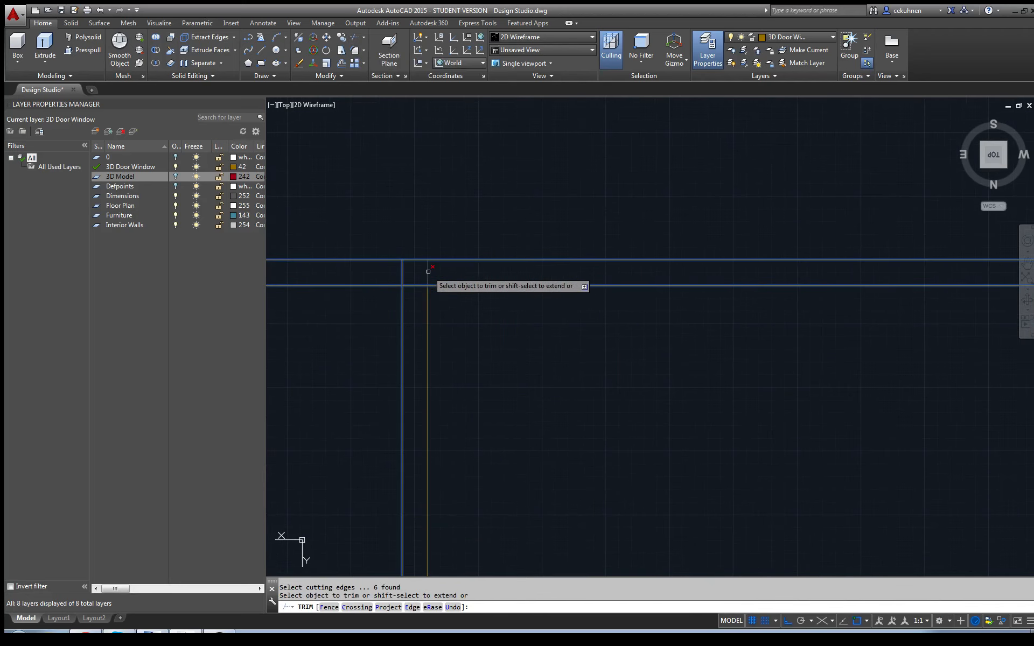
{"action": "left_click", "coordinate": [427, 272]}
{"action": "left_click", "coordinate": [401, 270]}
{"action": "scroll", "coordinate": [413, 285], "scroll_direction": "down", "scroll_amount": 5}
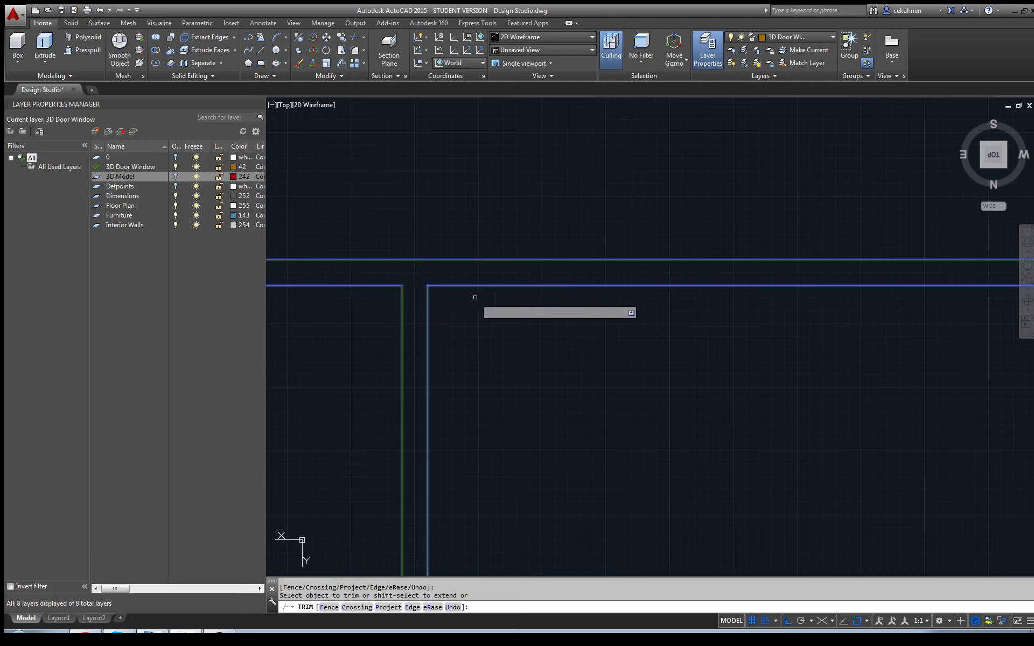
{"action": "scroll", "coordinate": [492, 366], "scroll_direction": "up", "scroll_amount": 6}
{"action": "left_click", "coordinate": [553, 311]}
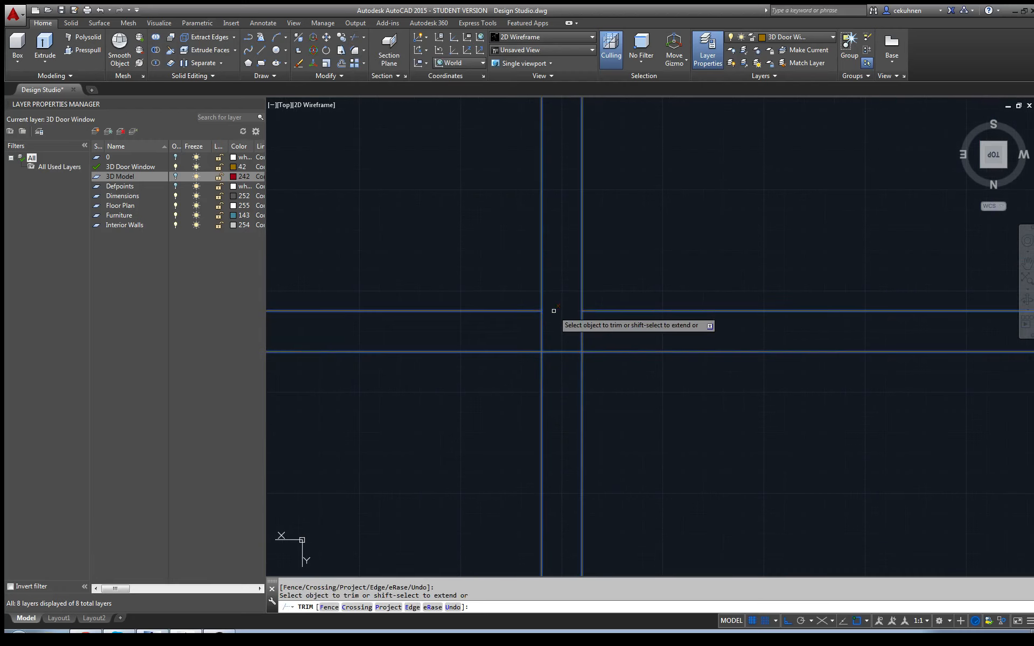
{"action": "left_click", "coordinate": [542, 340]}
{"action": "left_click", "coordinate": [554, 351]}
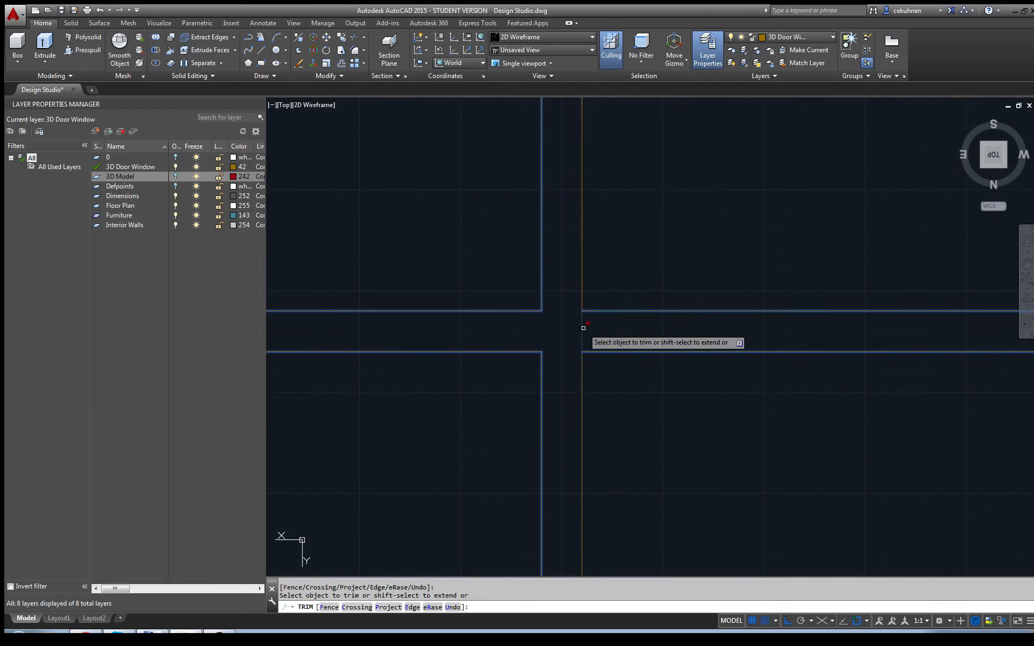
Step: Trim open the junction of the horizontal mullion with the window's right border
{"action": "scroll", "coordinate": [646, 350], "scroll_direction": "down", "scroll_amount": 5}
{"action": "scroll", "coordinate": [700, 340], "scroll_direction": "up", "scroll_amount": 6}
{"action": "left_click", "coordinate": [695, 322]}
{"action": "left_click", "coordinate": [682, 335]}
{"action": "left_click", "coordinate": [692, 348]}
{"action": "scroll", "coordinate": [592, 376], "scroll_direction": "down", "scroll_amount": 5}
Step: Trim open the mullion junctions at the window's lower and left borders
{"action": "scroll", "coordinate": [496, 396], "scroll_direction": "up", "scroll_amount": 6}
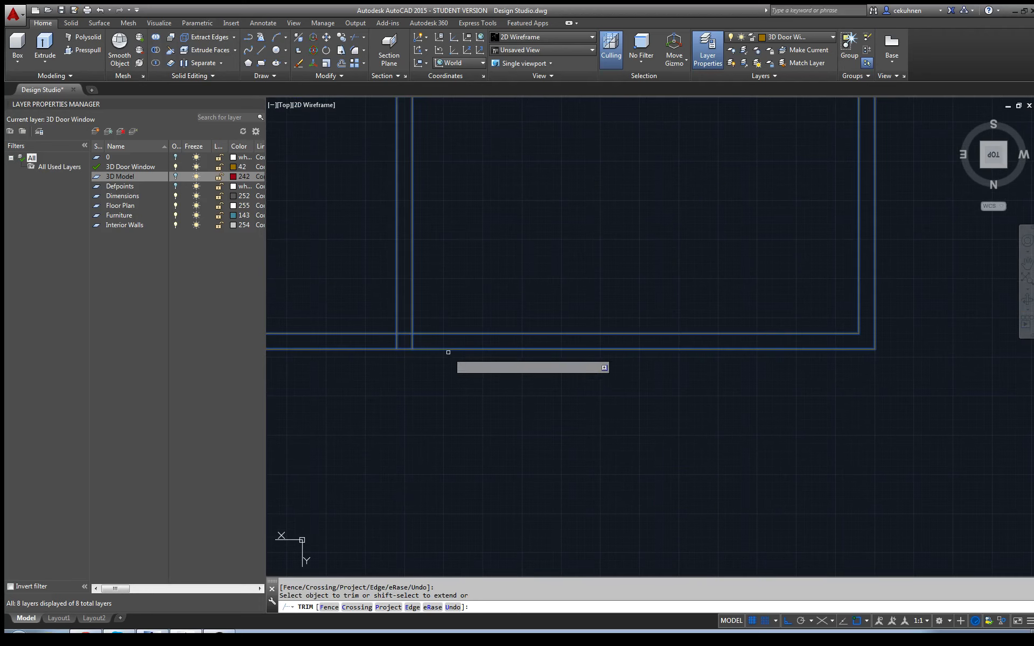
{"action": "left_click", "coordinate": [397, 341]}
{"action": "left_click", "coordinate": [404, 333]}
{"action": "scroll", "coordinate": [377, 307], "scroll_direction": "down", "scroll_amount": 5}
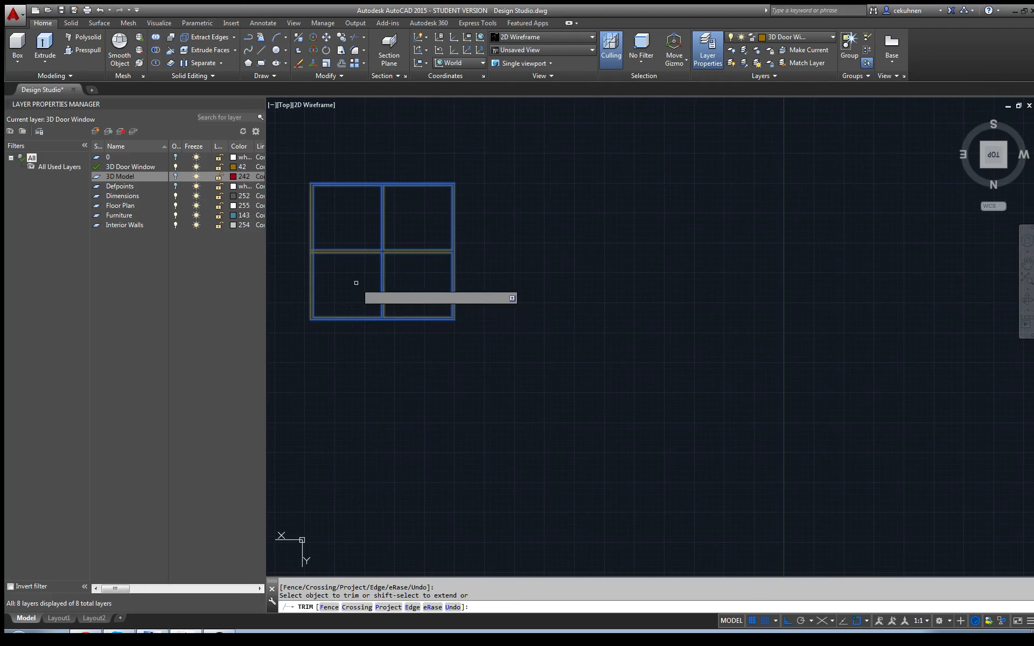
{"action": "scroll", "coordinate": [312, 251], "scroll_direction": "up", "scroll_amount": 6}
{"action": "left_click", "coordinate": [314, 245]}
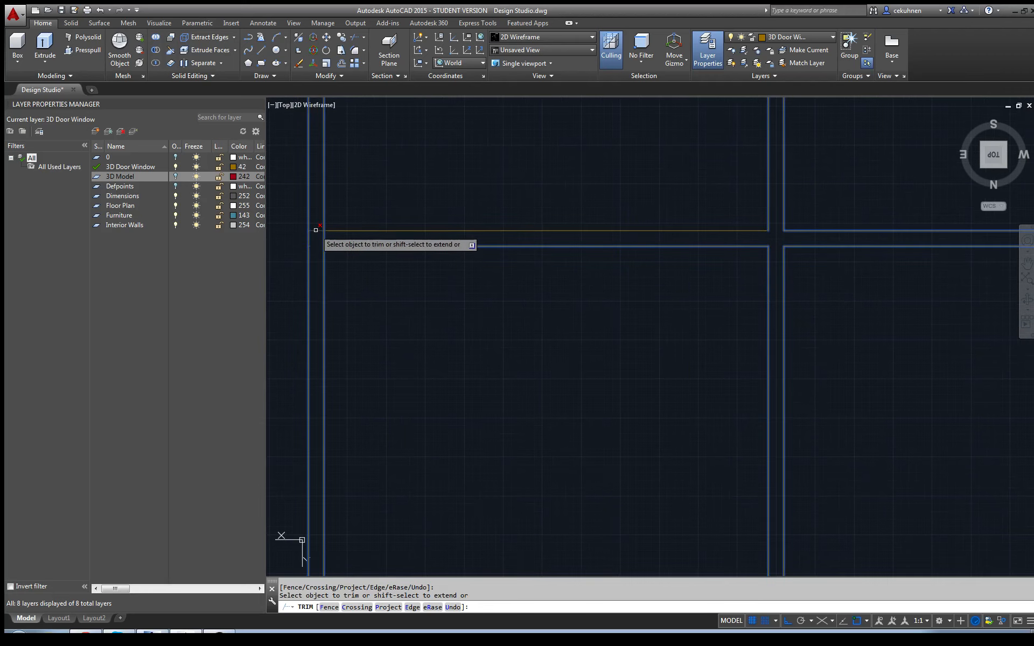
{"action": "scroll", "coordinate": [534, 315], "scroll_direction": "down", "scroll_amount": 5}
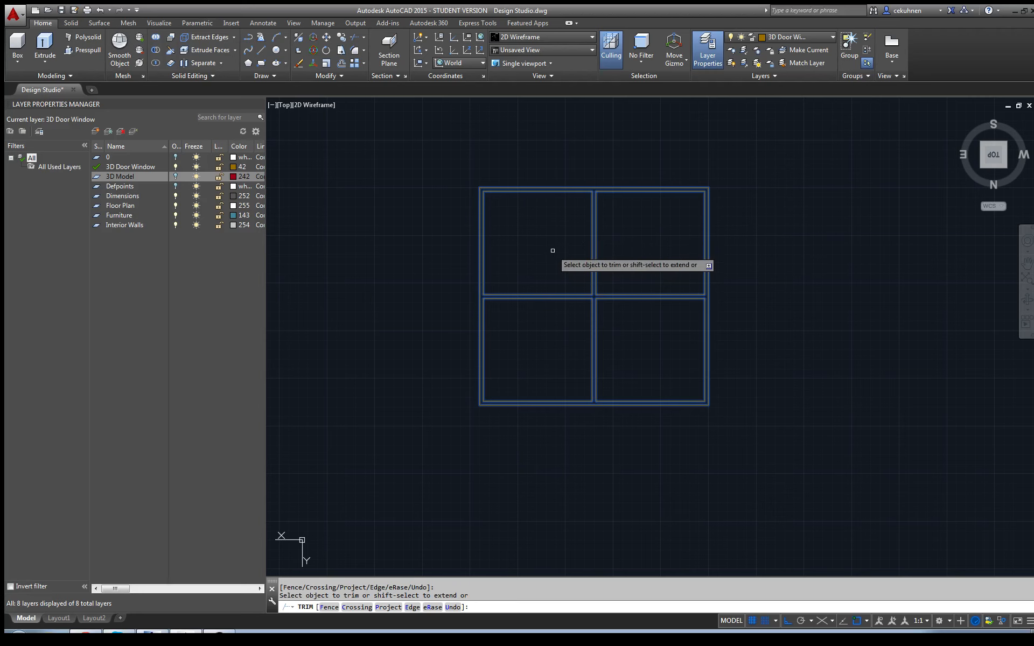
Step: Undo all the mullion and border trims while staying in the Trim command
{"action": "scroll", "coordinate": [552, 251], "scroll_direction": "up", "scroll_amount": 5}
{"action": "middle_click_drag", "start_coordinate": [553, 251], "coordinate": [181, 11]}
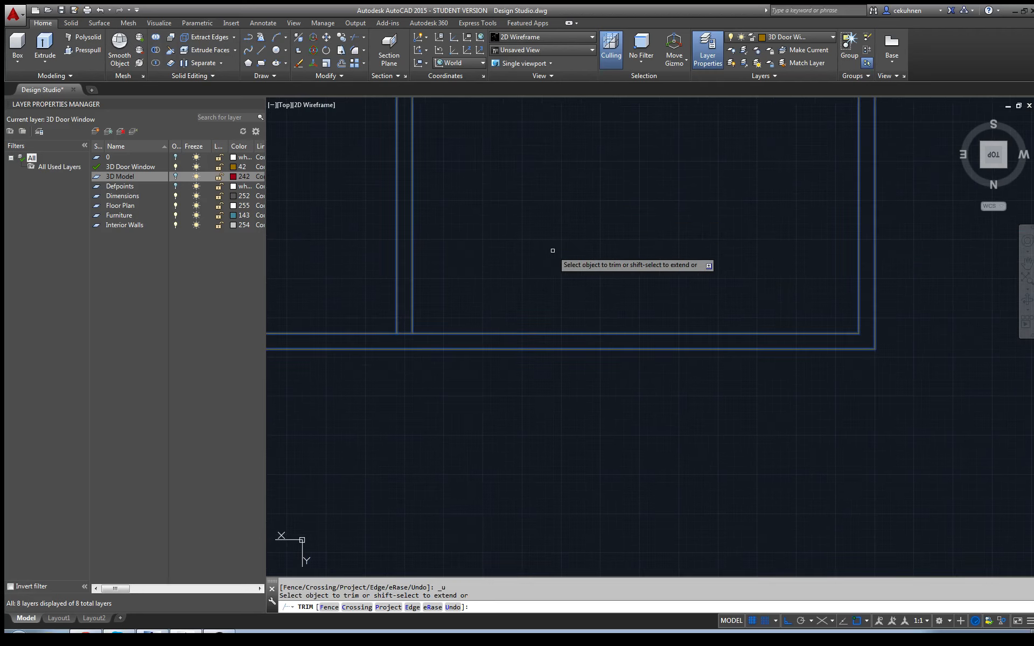
{"action": "scroll", "coordinate": [552, 250], "scroll_direction": "down", "scroll_amount": 5}
{"action": "scroll", "coordinate": [745, 224], "scroll_direction": "up", "scroll_amount": 5}
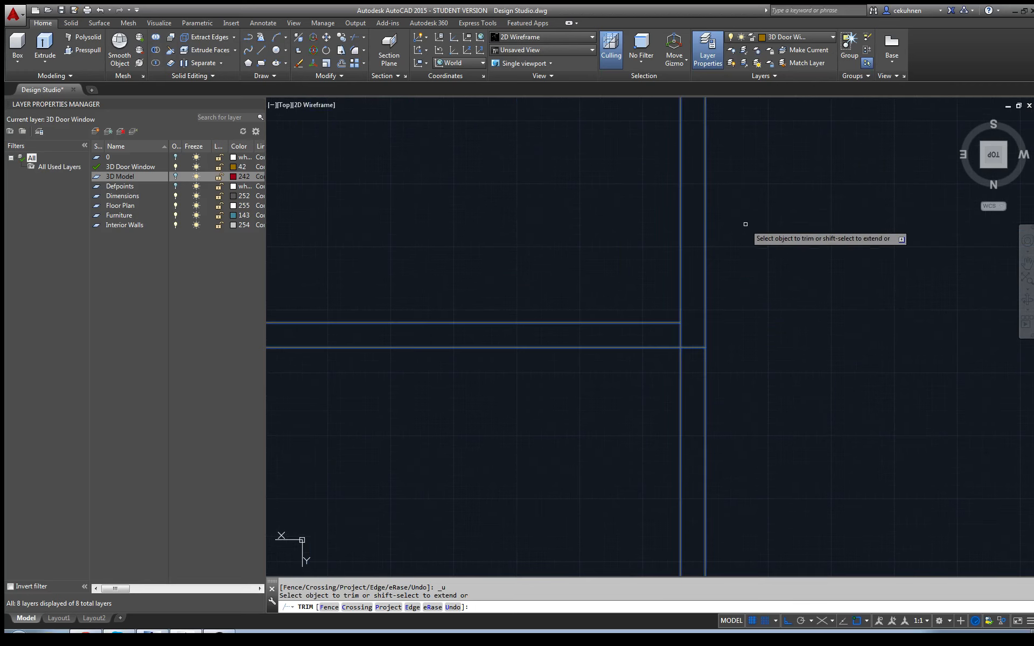
{"action": "key", "text": "ctrl+z"}
{"action": "key", "text": "ctrl+z"}
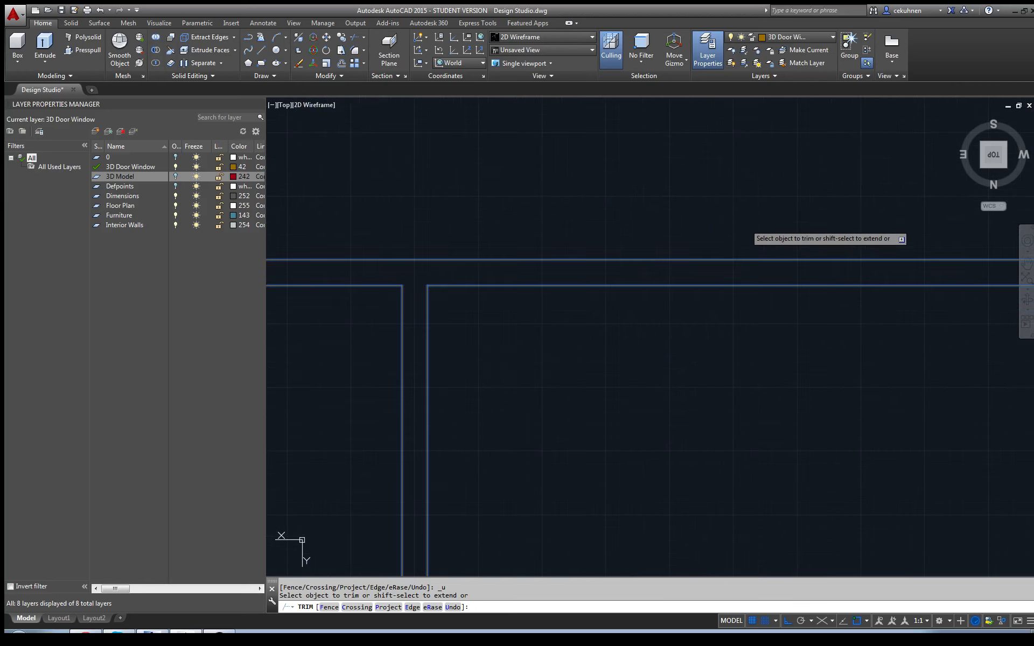
{"action": "scroll", "coordinate": [744, 224], "scroll_direction": "down", "scroll_amount": 5}
{"action": "scroll", "coordinate": [709, 350], "scroll_direction": "up", "scroll_amount": 3}
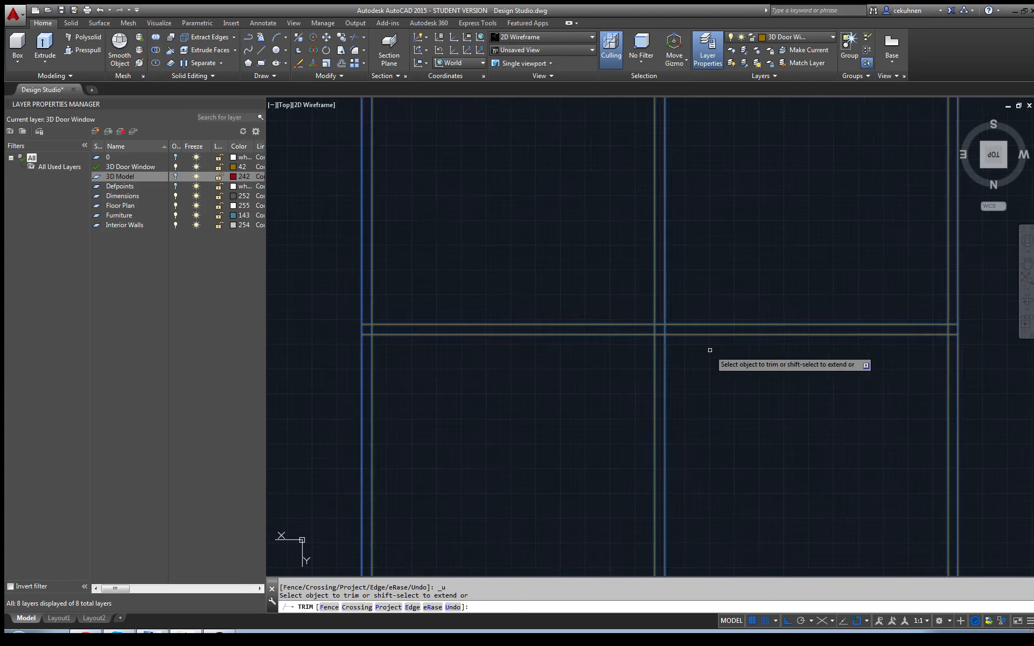
Step: Trim the horizontal mullion's left ends back to the inner border rectangle
{"action": "scroll", "coordinate": [709, 350], "scroll_direction": "down", "scroll_amount": 2}
{"action": "scroll", "coordinate": [646, 345], "scroll_direction": "up", "scroll_amount": 2}
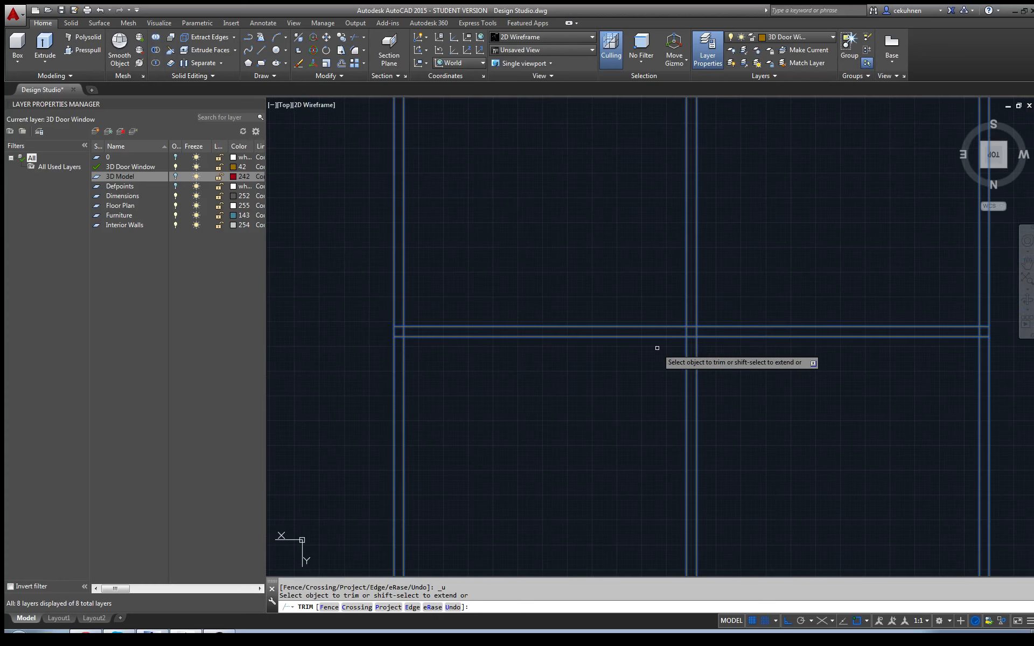
{"action": "left_click", "coordinate": [396, 327]}
{"action": "left_click", "coordinate": [396, 336]}
Step: Trim away the four line segments inside the central crossing of the mullions
{"action": "scroll", "coordinate": [560, 315], "scroll_direction": "down", "scroll_amount": 2}
{"action": "scroll", "coordinate": [657, 326], "scroll_direction": "up", "scroll_amount": 4}
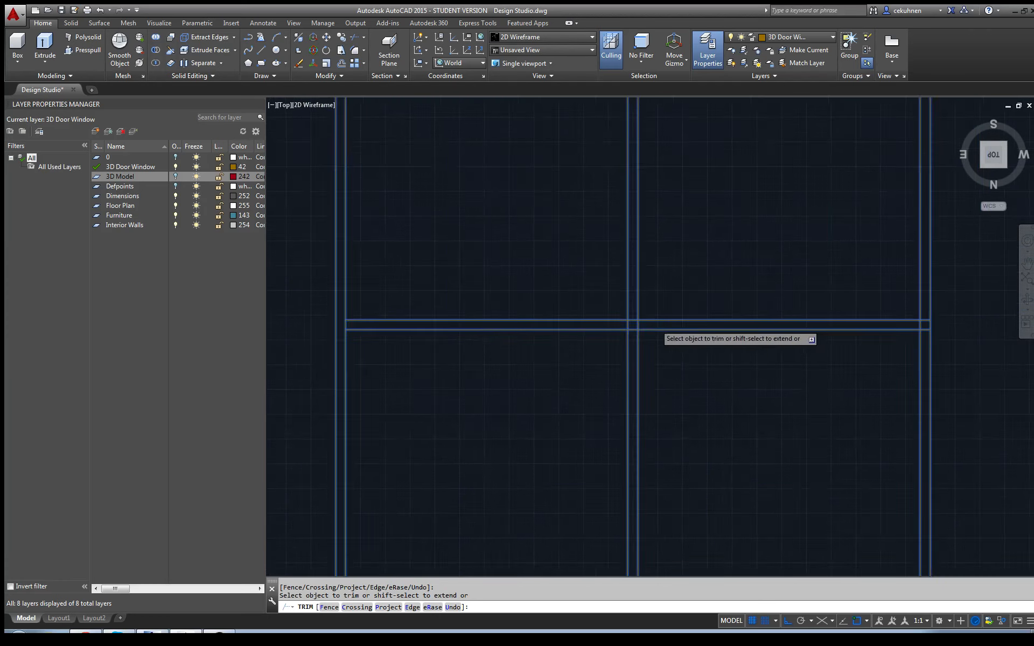
{"action": "left_click", "coordinate": [620, 317]}
{"action": "left_click", "coordinate": [612, 324]}
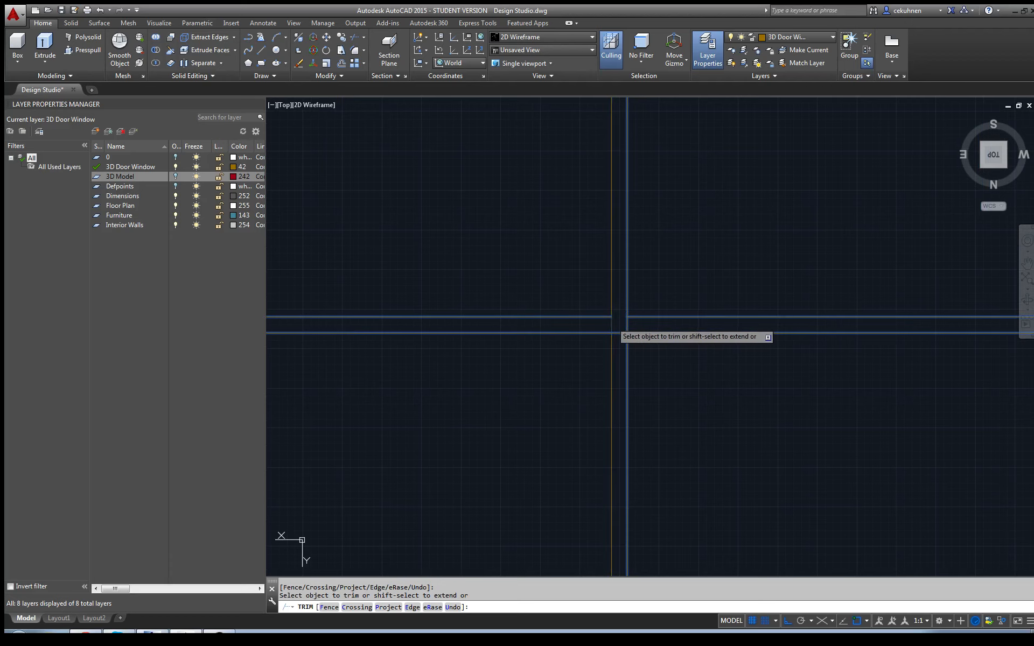
{"action": "left_click", "coordinate": [617, 332]}
{"action": "left_click", "coordinate": [626, 325]}
Step: Trim the remaining mullion ends back to the inner rectangle at the upper, right and lower borders, ending the trim
{"action": "scroll", "coordinate": [626, 189], "scroll_direction": "down", "scroll_amount": 5}
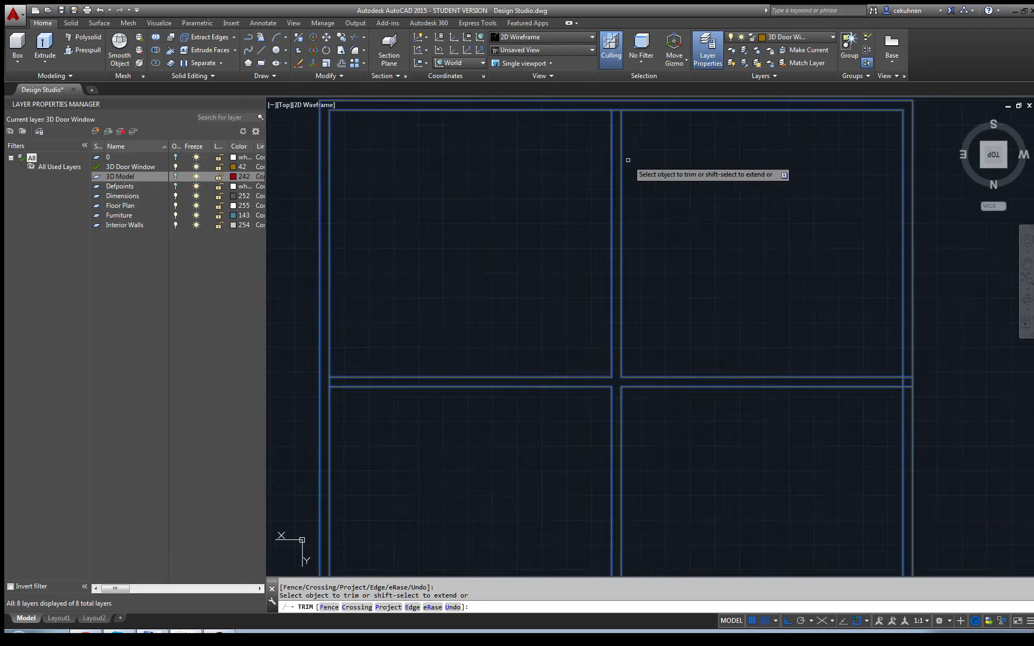
{"action": "scroll", "coordinate": [632, 159], "scroll_direction": "up", "scroll_amount": 5}
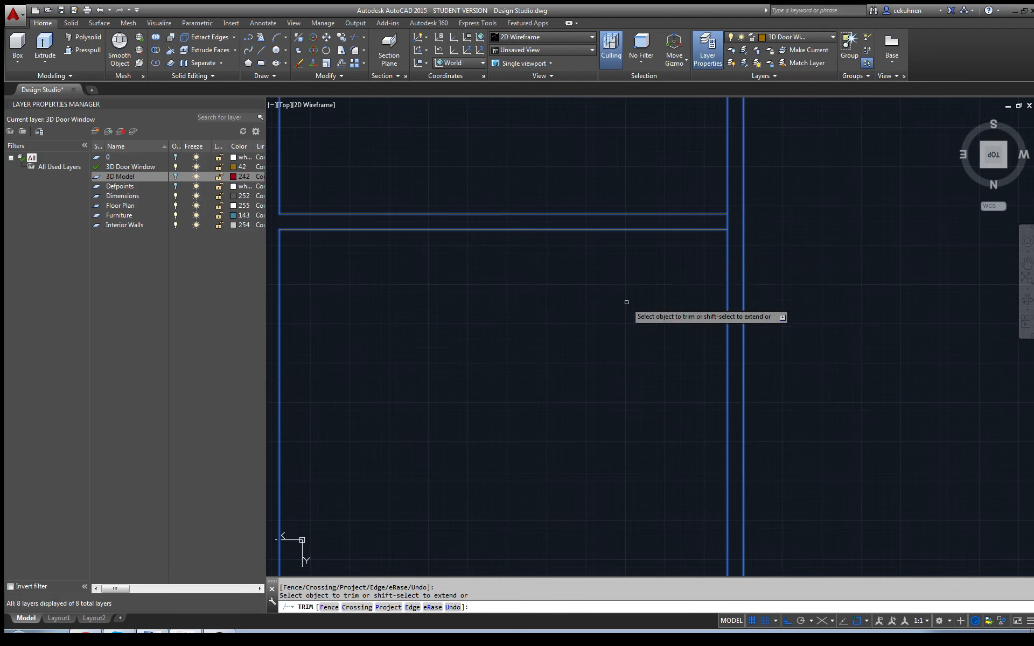
{"action": "scroll", "coordinate": [627, 302], "scroll_direction": "down", "scroll_amount": 5}
{"action": "scroll", "coordinate": [550, 388], "scroll_direction": "up", "scroll_amount": 5}
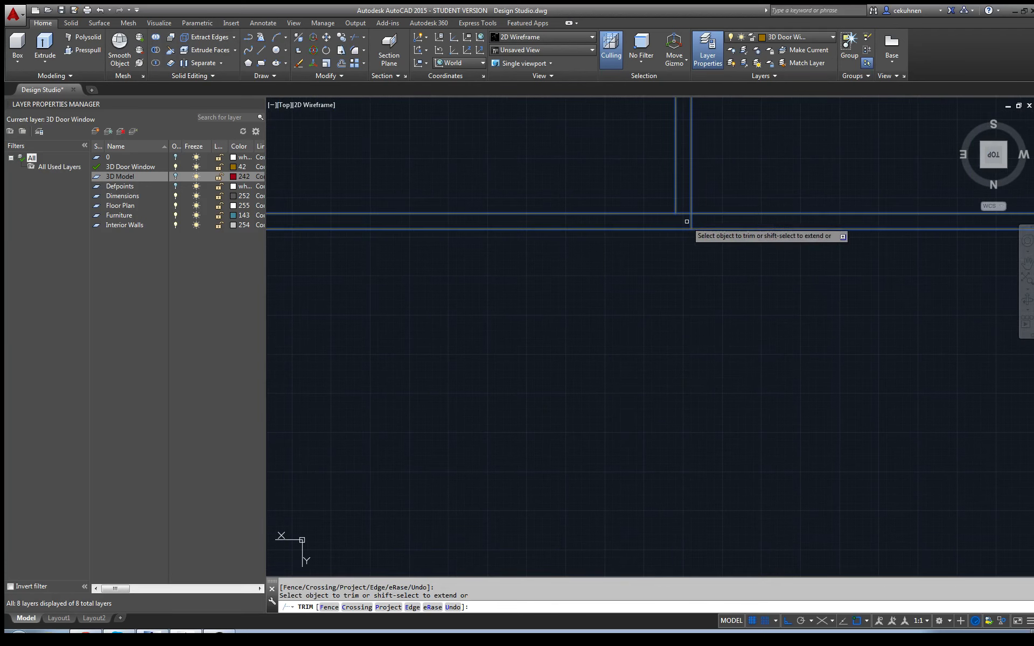
{"action": "scroll", "coordinate": [690, 221], "scroll_direction": "down", "scroll_amount": 5}
{"action": "scroll", "coordinate": [680, 334], "scroll_direction": "up", "scroll_amount": 2}
{"action": "key", "text": "Escape"}
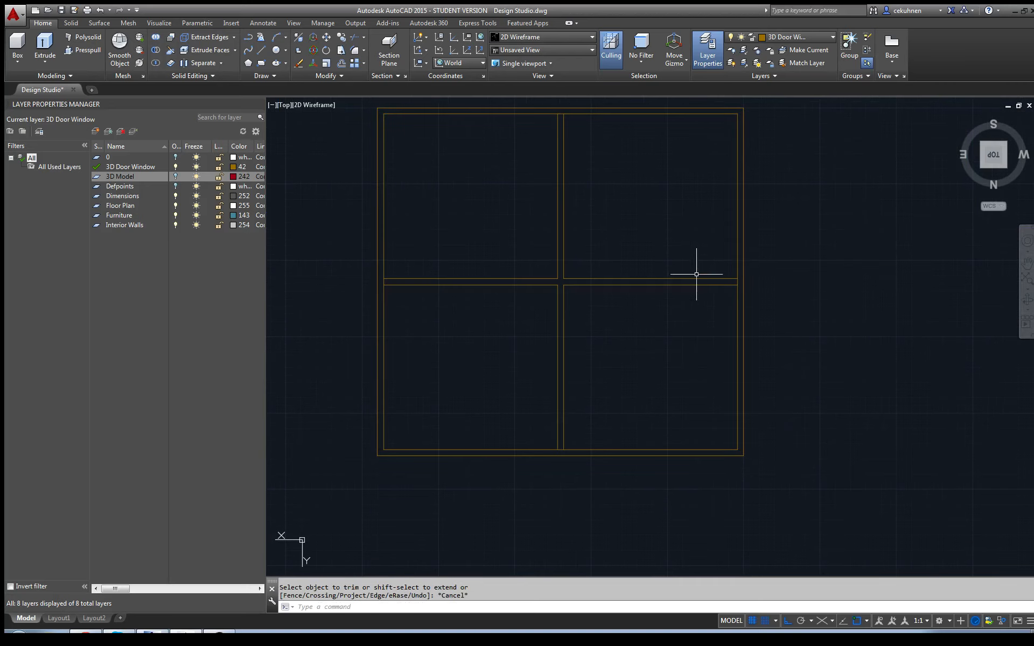
Step: Select all eight trimmed mullion line segments and join them
{"action": "mouse_move", "coordinate": [487, 353]}
{"action": "left_mouse_down"}
{"action": "mouse_move", "coordinate": [617, 263]}
{"action": "mouse_move", "coordinate": [554, 351]}
{"action": "mouse_move", "coordinate": [619, 232]}
{"action": "left_mouse_up"}
{"action": "left_click", "coordinate": [590, 281]}
{"action": "left_click", "coordinate": [588, 285]}
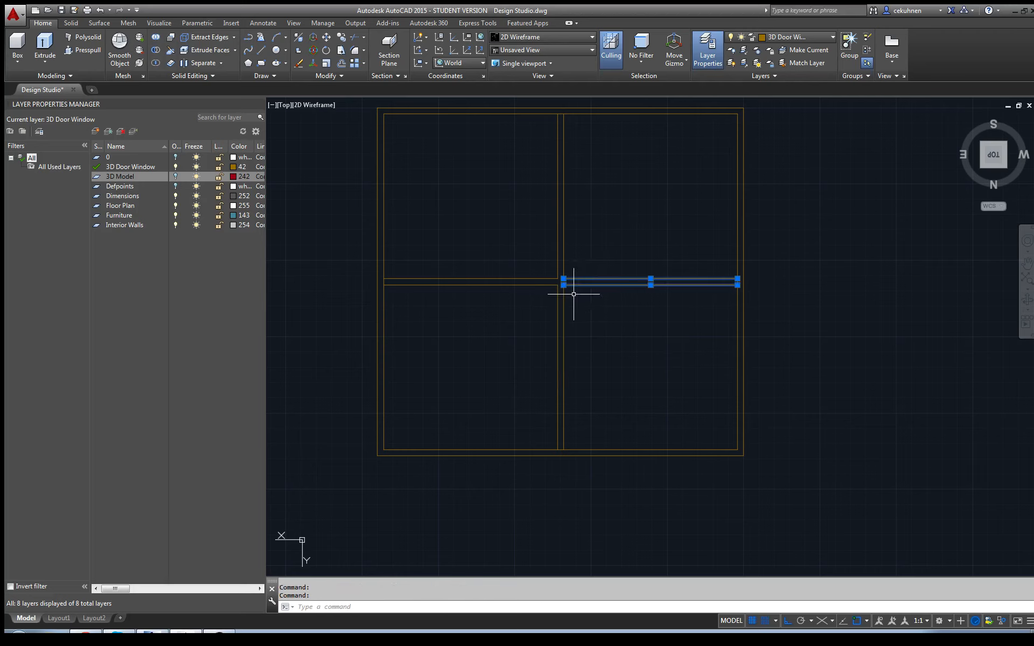
{"action": "left_click", "coordinate": [557, 293]}
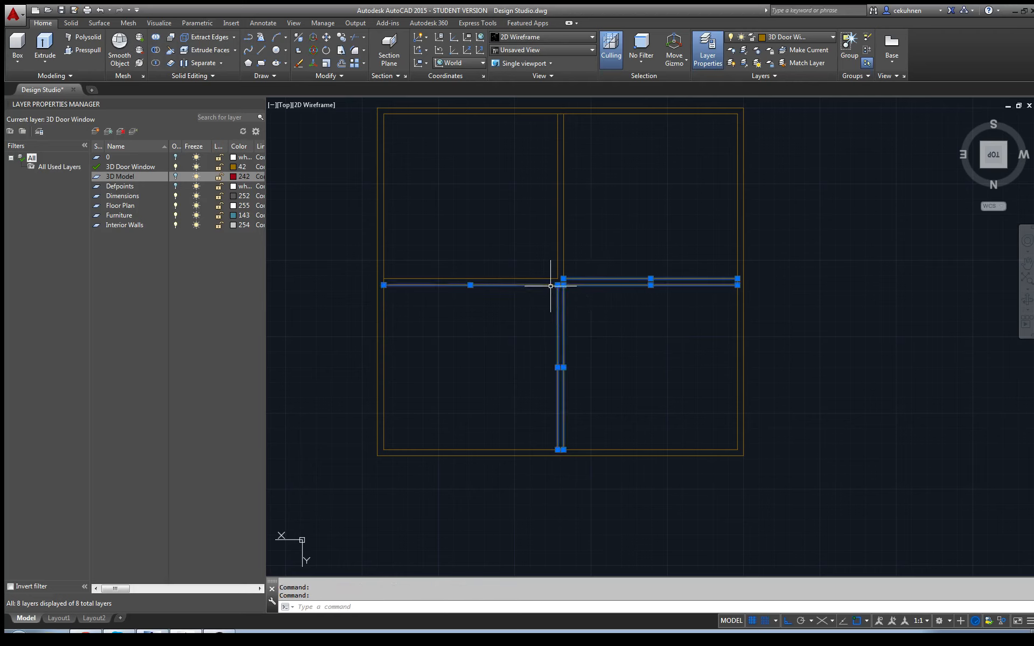
{"action": "left_click", "coordinate": [549, 279]}
{"action": "left_click", "coordinate": [557, 258]}
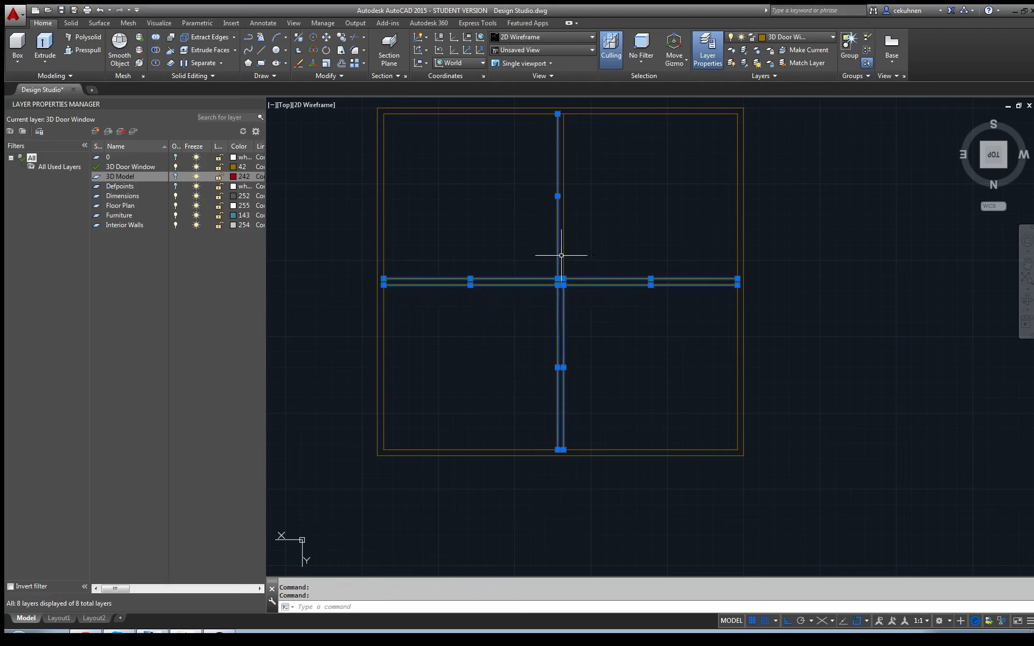
{"action": "left_click", "coordinate": [563, 255]}
{"action": "left_click", "coordinate": [559, 235]}
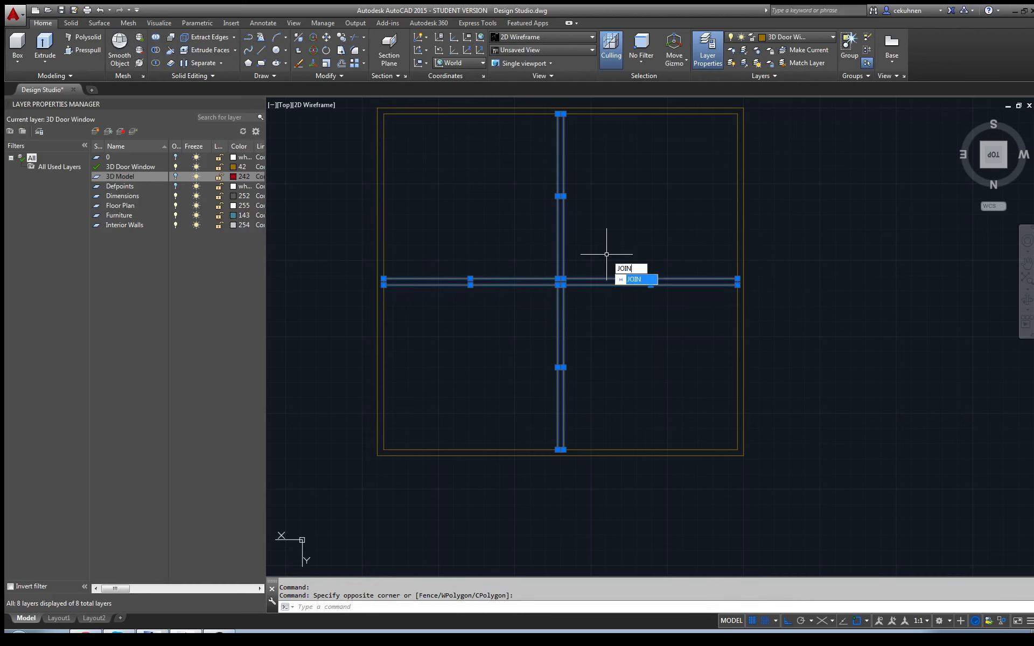
{"action": "key", "text": "Return"}
{"action": "middle_click_drag", "start_coordinate": [661, 156], "coordinate": [616, 263]}
{"action": "left_click", "coordinate": [260, 58]}
{"action": "scroll", "coordinate": [517, 215], "scroll_direction": "up", "scroll_amount": 5}
{"action": "key", "text": "Escape"}
Step: Check the running object snap modes for picking the mullion line endpoints
{"action": "left_click", "coordinate": [864, 621]}
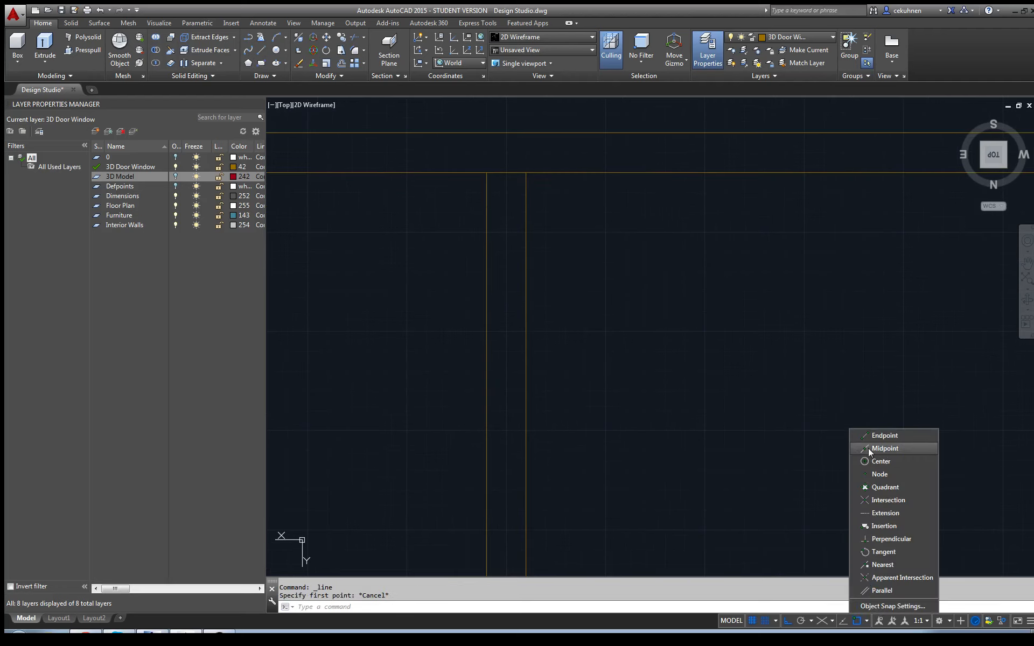
{"action": "left_click", "coordinate": [551, 203]}
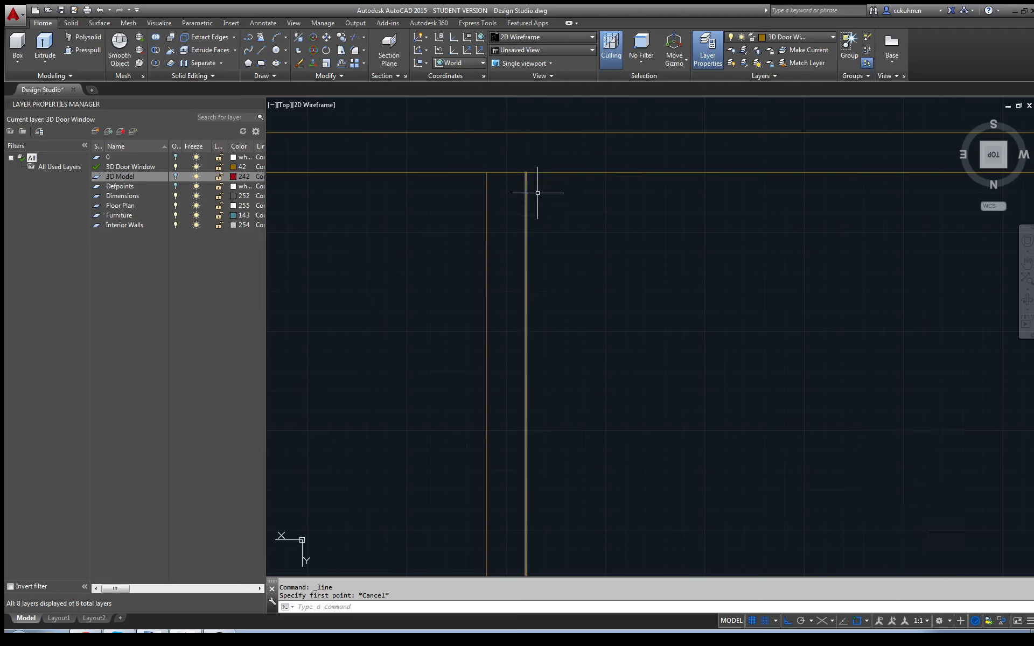
{"action": "left_click", "coordinate": [867, 621]}
{"action": "left_click", "coordinate": [558, 225]}
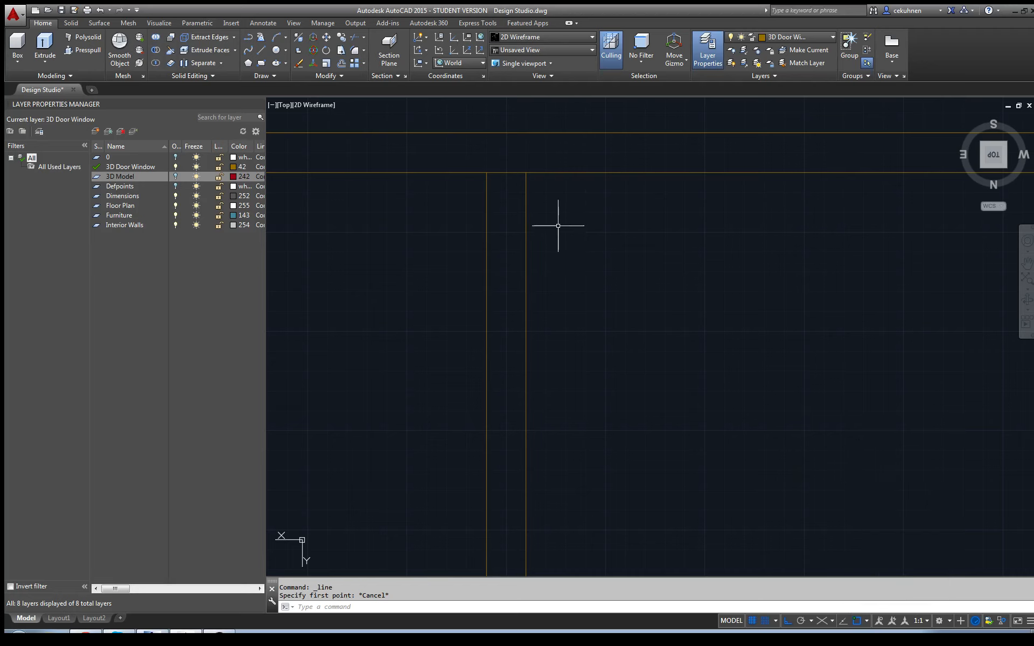
Step: Draw a line across the vertical mullion's upper end, from one mullion endpoint to the other
{"action": "left_click", "coordinate": [262, 51]}
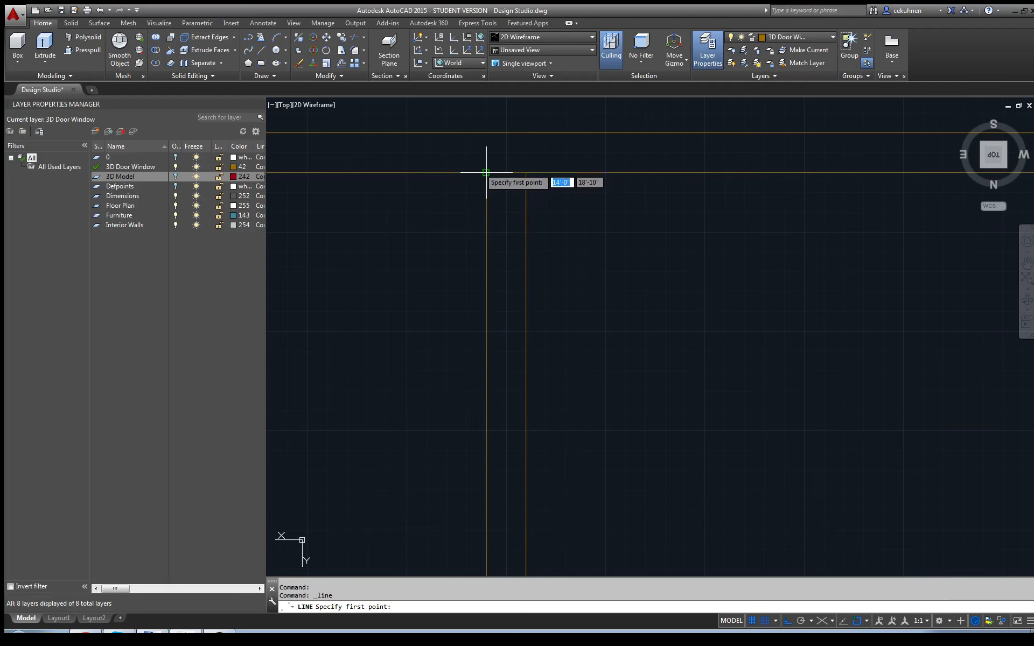
{"action": "left_click", "coordinate": [486, 173]}
{"action": "left_click", "coordinate": [526, 172]}
{"action": "scroll", "coordinate": [624, 352], "scroll_direction": "down", "scroll_amount": 6}
{"action": "key", "text": "Escape"}
Step: Draw closing lines across the horizontal mullion's right end and the vertical mullion's lower end
{"action": "scroll", "coordinate": [531, 240], "scroll_direction": "up", "scroll_amount": 5}
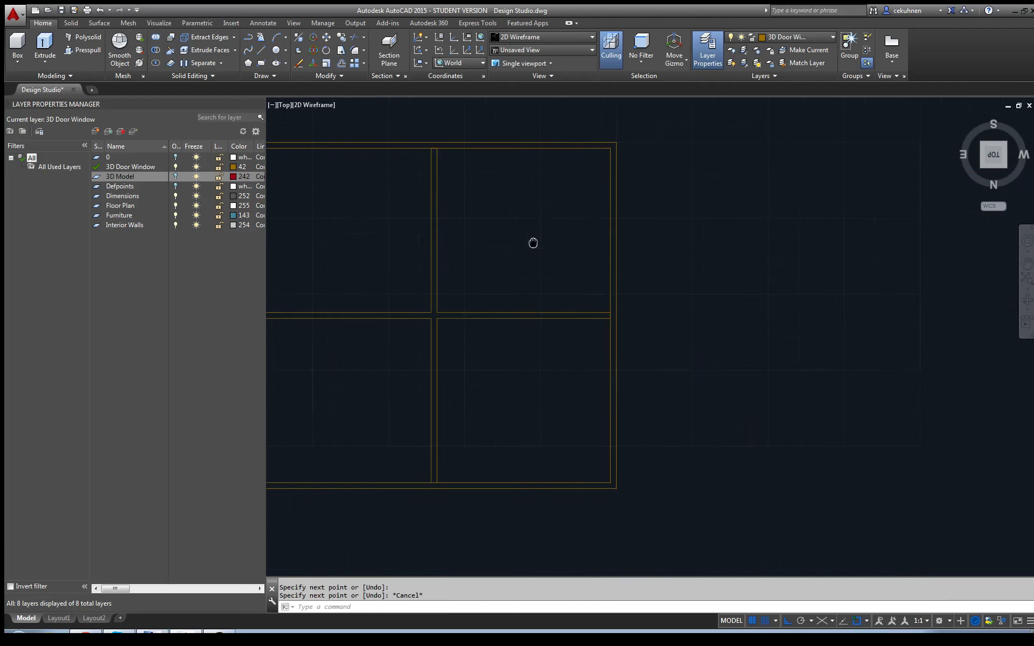
{"action": "key", "text": "Return"}
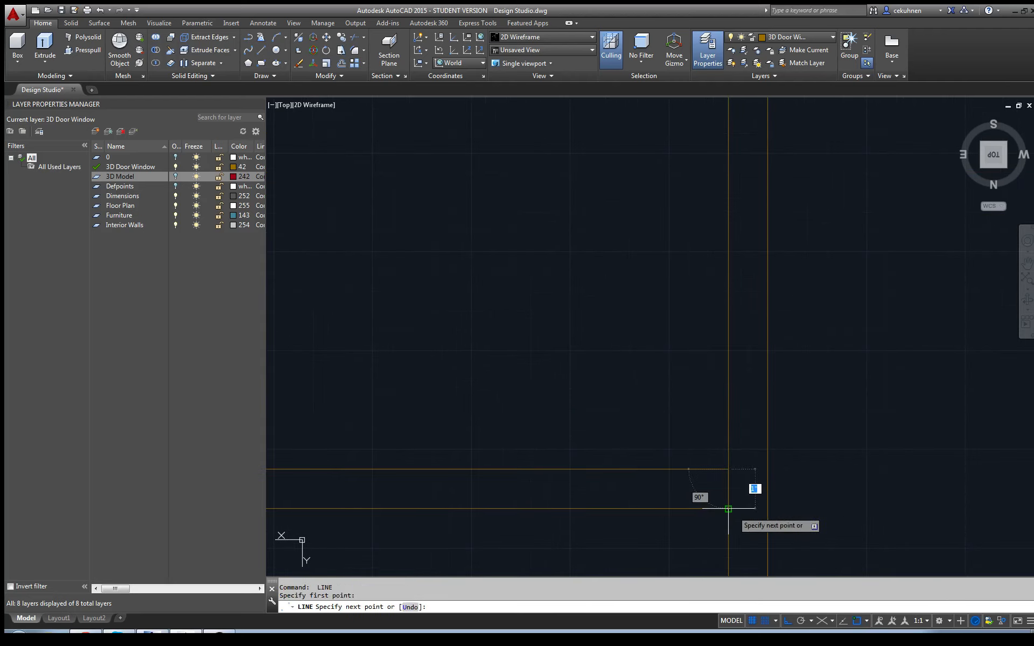
{"action": "left_click", "coordinate": [728, 507]}
{"action": "key", "text": "Escape"}
{"action": "scroll", "coordinate": [592, 309], "scroll_direction": "down", "scroll_amount": 3}
{"action": "scroll", "coordinate": [469, 511], "scroll_direction": "up", "scroll_amount": 3}
{"action": "key", "text": "Return"}
{"action": "left_click", "coordinate": [414, 488]}
{"action": "key", "text": "Escape"}
Step: Draw a closing line across the horizontal mullion's left end
{"action": "scroll", "coordinate": [369, 397], "scroll_direction": "down", "scroll_amount": 4}
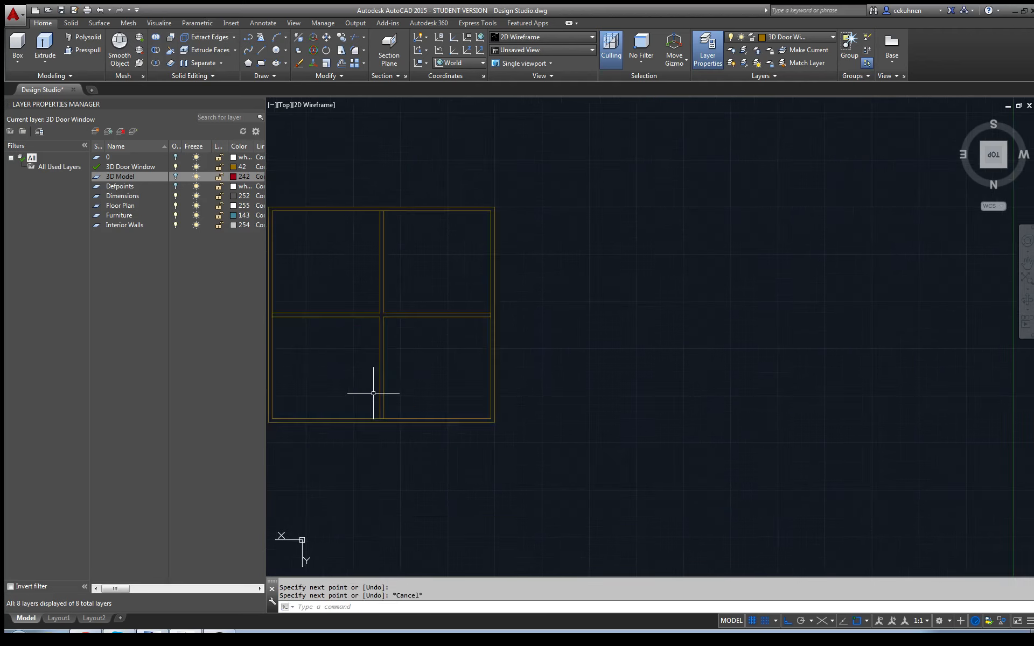
{"action": "scroll", "coordinate": [357, 392], "scroll_direction": "up", "scroll_amount": 4}
{"action": "key", "text": "Return"}
{"action": "left_click", "coordinate": [354, 364]}
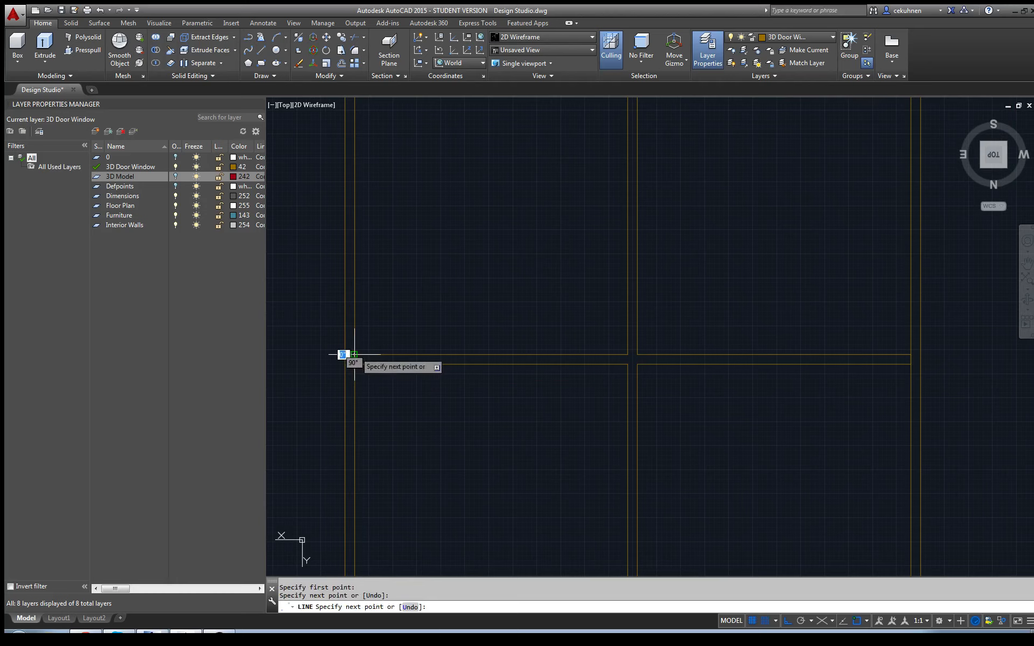
{"action": "key", "text": "Escape"}
Step: Join the cross-shaped mullion outline with its four closing end lines
{"action": "scroll", "coordinate": [357, 352], "scroll_direction": "down", "scroll_amount": 4}
{"action": "scroll", "coordinate": [380, 307], "scroll_direction": "up", "scroll_amount": 3}
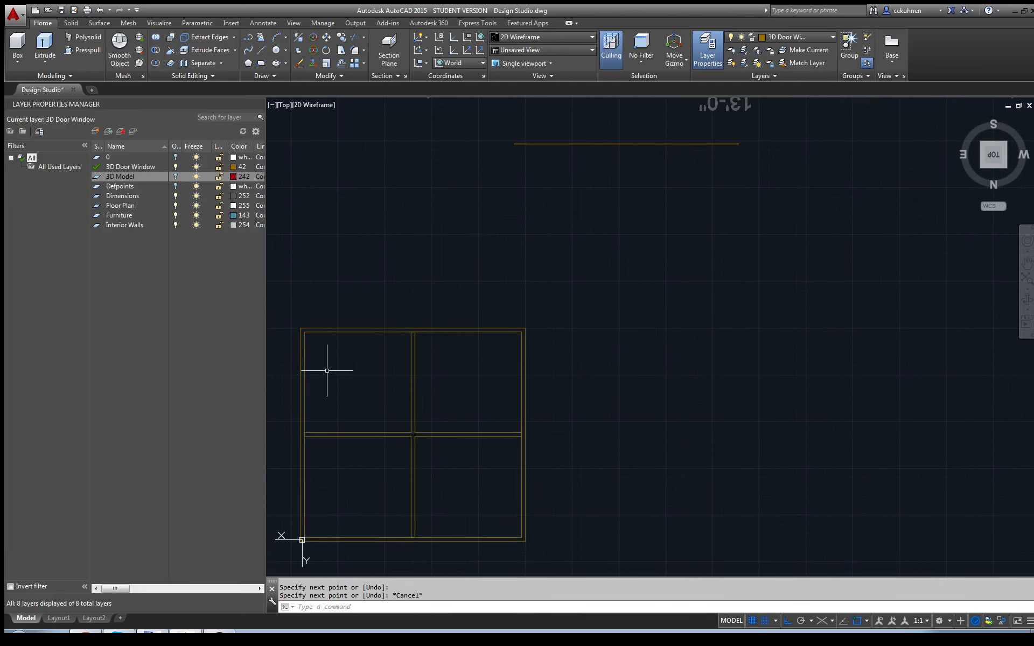
{"action": "mouse_move", "coordinate": [483, 264]}
{"action": "left_mouse_down"}
{"action": "mouse_move", "coordinate": [241, 474]}
{"action": "mouse_move", "coordinate": [283, 553]}
{"action": "mouse_move", "coordinate": [614, 517]}
{"action": "mouse_move", "coordinate": [614, 414]}
{"action": "left_mouse_up"}
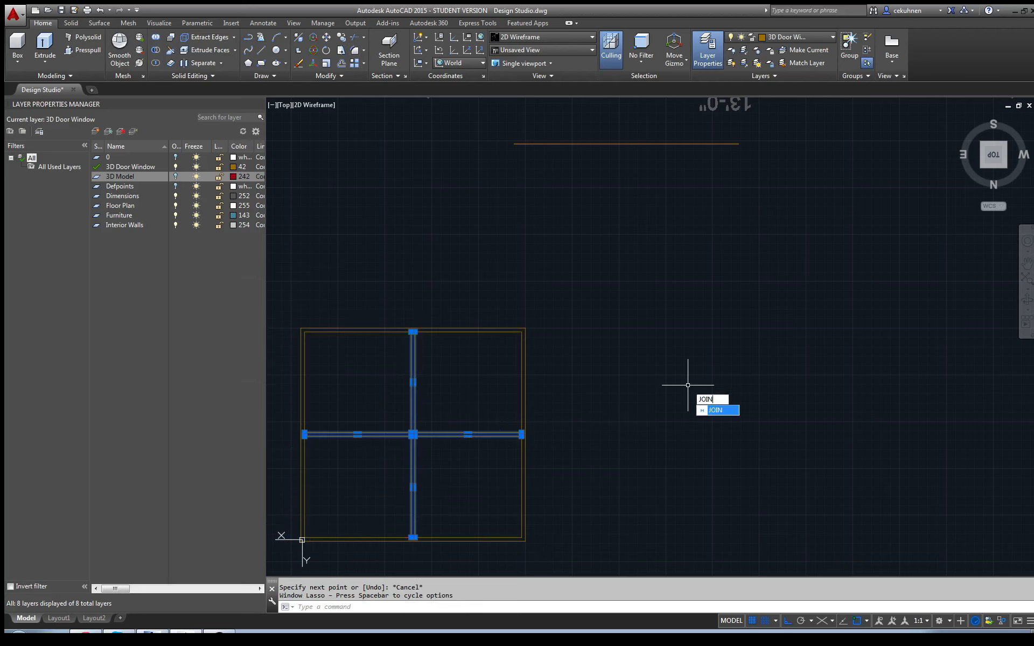
{"action": "key", "text": "Return"}
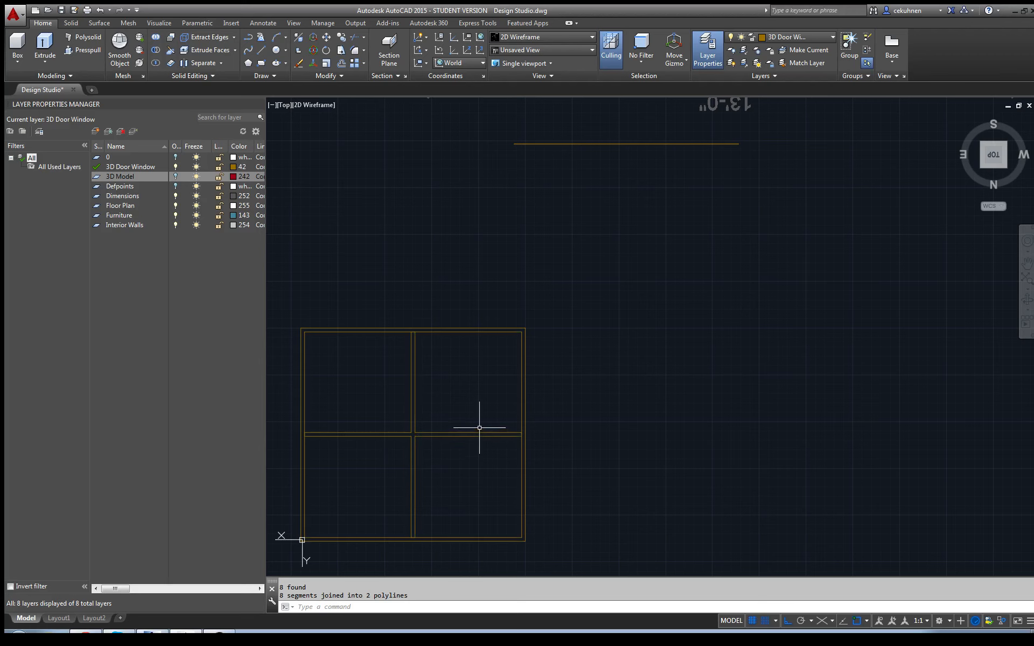
Step: Join the window's two remaining mullion polylines into one closed cross outline
{"action": "scroll", "coordinate": [479, 433], "scroll_direction": "up", "scroll_amount": 4}
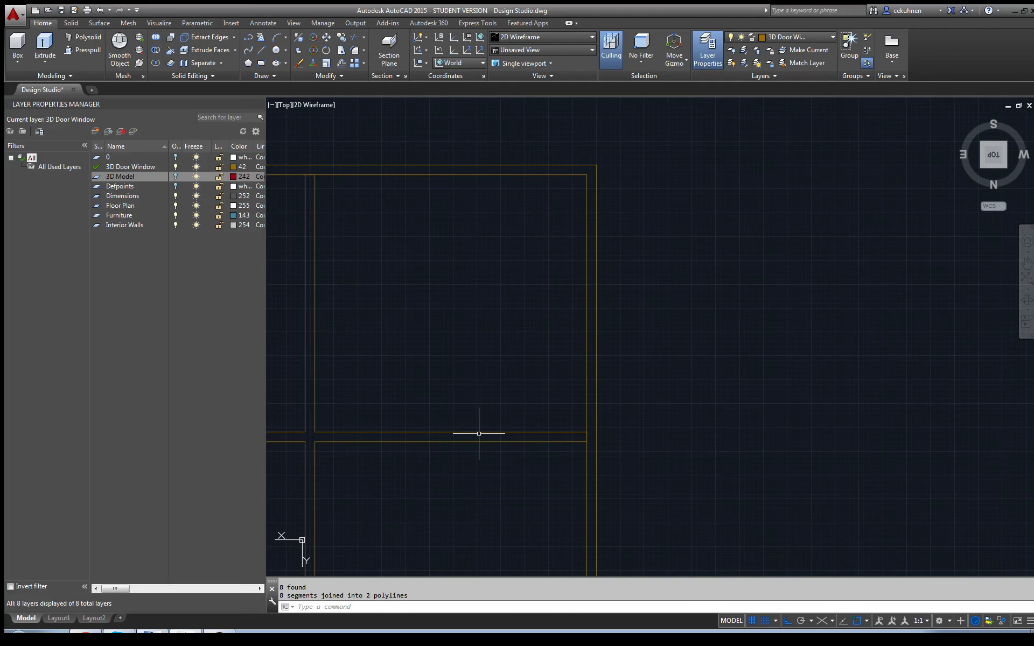
{"action": "left_click", "coordinate": [481, 433]}
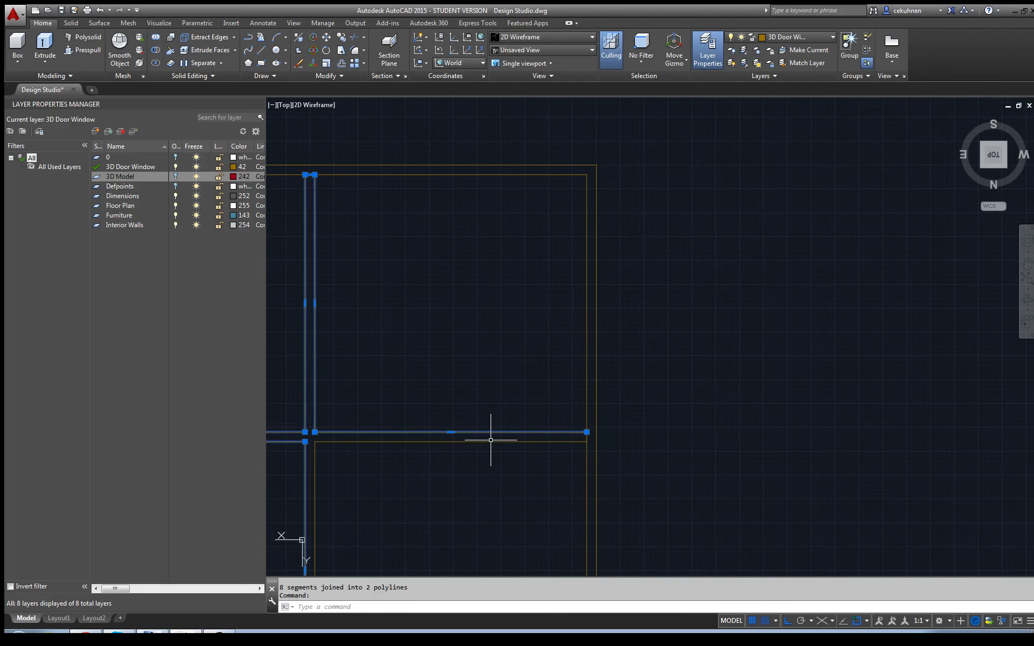
{"action": "scroll", "coordinate": [484, 475], "scroll_direction": "down", "scroll_amount": 2}
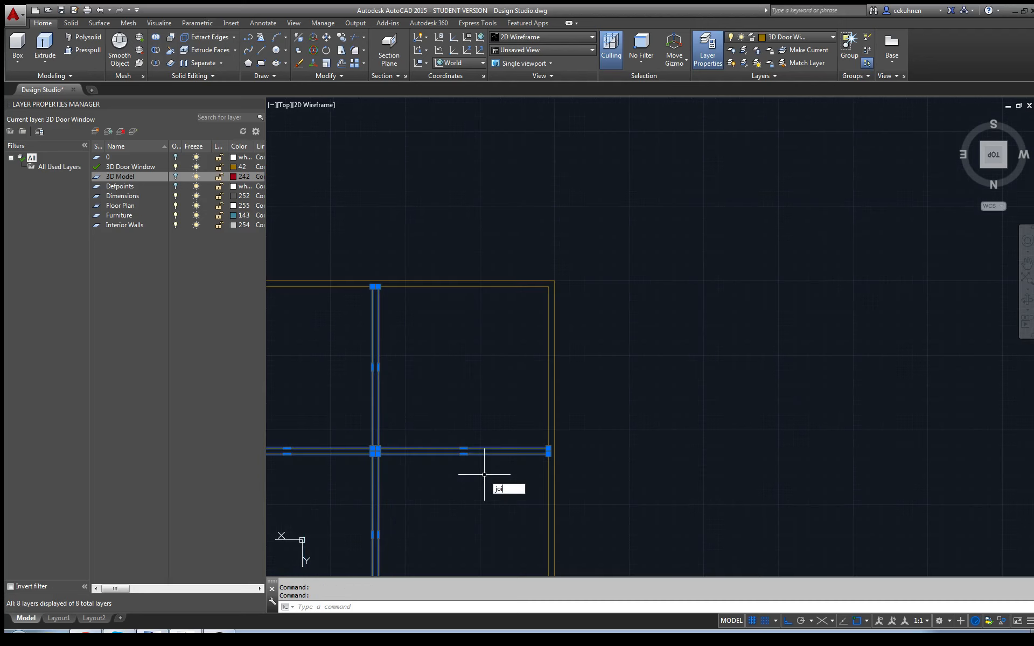
{"action": "key", "text": "Return"}
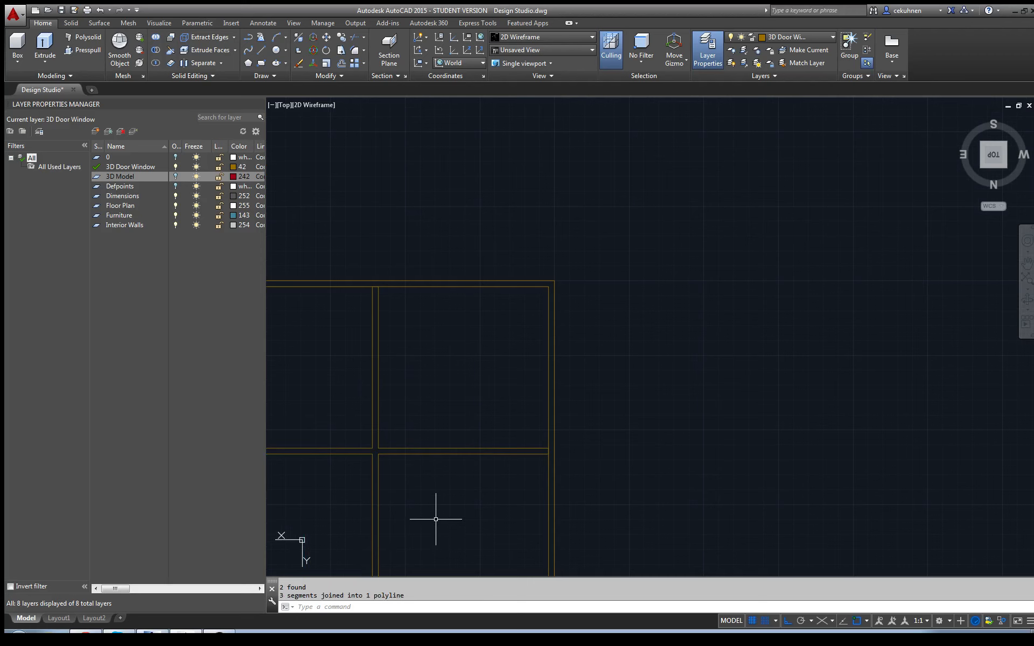
{"action": "scroll", "coordinate": [435, 519], "scroll_direction": "down", "scroll_amount": 2}
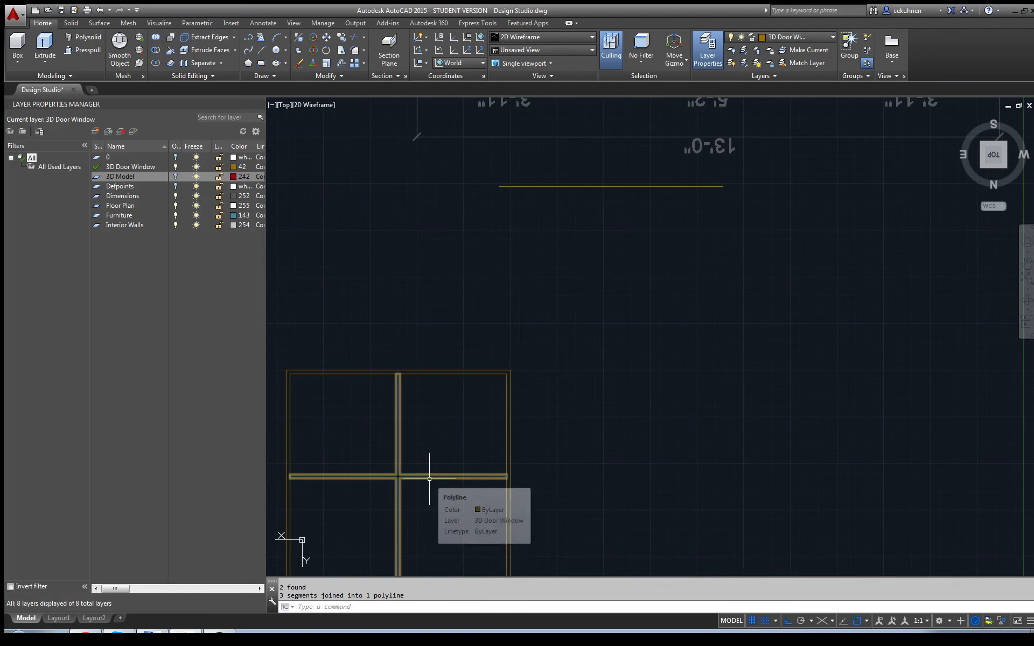
{"action": "scroll", "coordinate": [429, 482], "scroll_direction": "down", "scroll_amount": 2}
{"action": "scroll", "coordinate": [449, 540], "scroll_direction": "up", "scroll_amount": 2}
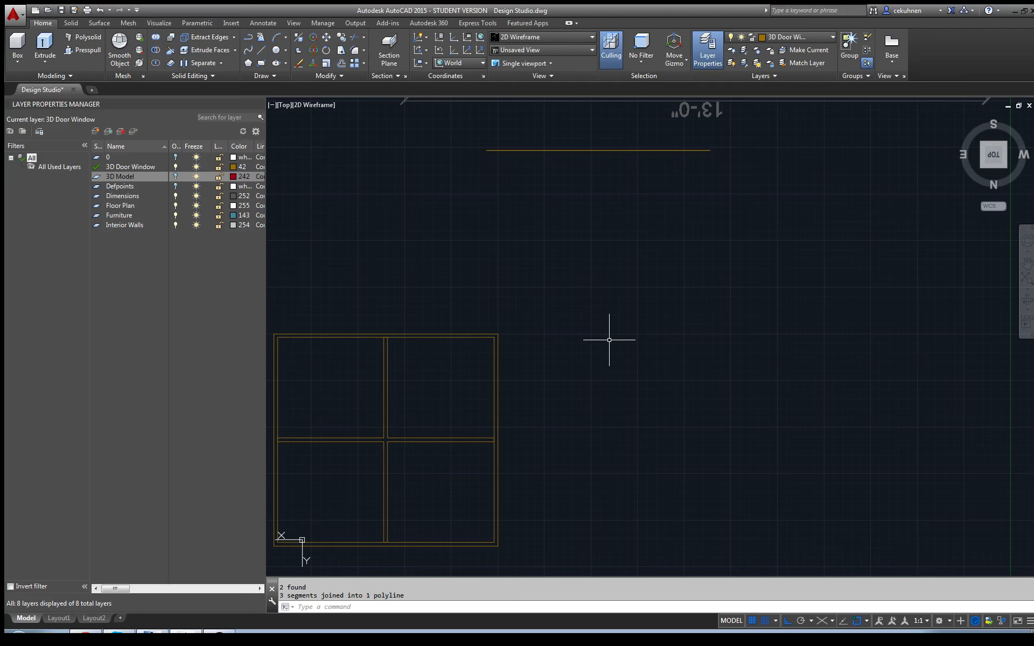
{"action": "scroll", "coordinate": [609, 340], "scroll_direction": "down", "scroll_amount": 5}
{"action": "mouse_move", "coordinate": [506, 323]}
{"action": "left_mouse_down"}
{"action": "mouse_move", "coordinate": [634, 455]}
{"action": "mouse_move", "coordinate": [618, 392]}
{"action": "left_mouse_up"}
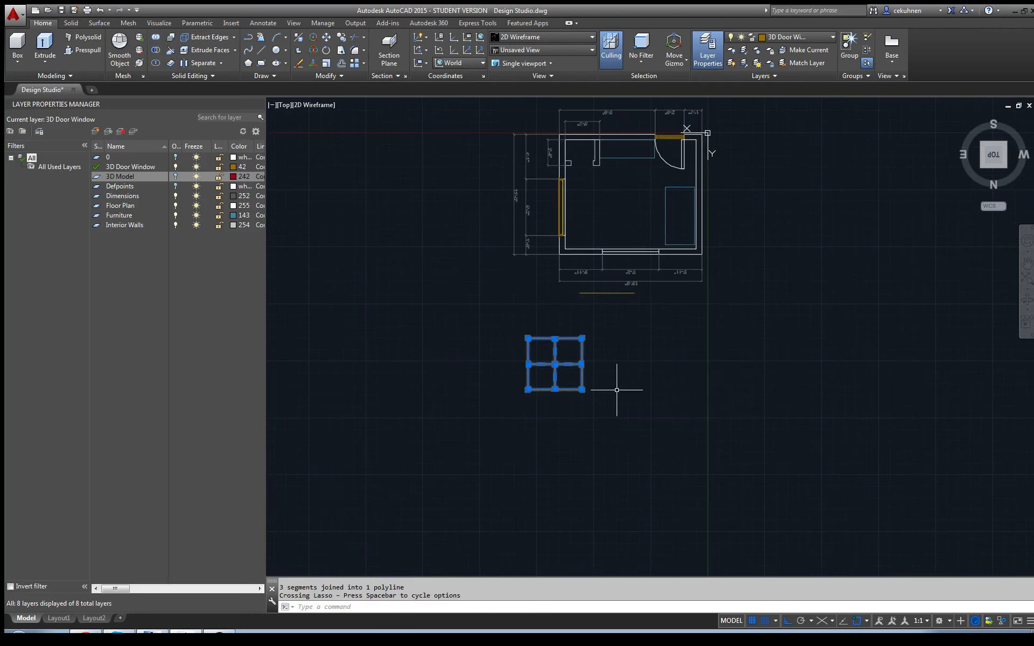
{"action": "left_click_drag", "start_coordinate": [1000, 162], "coordinate": [942, 134]}
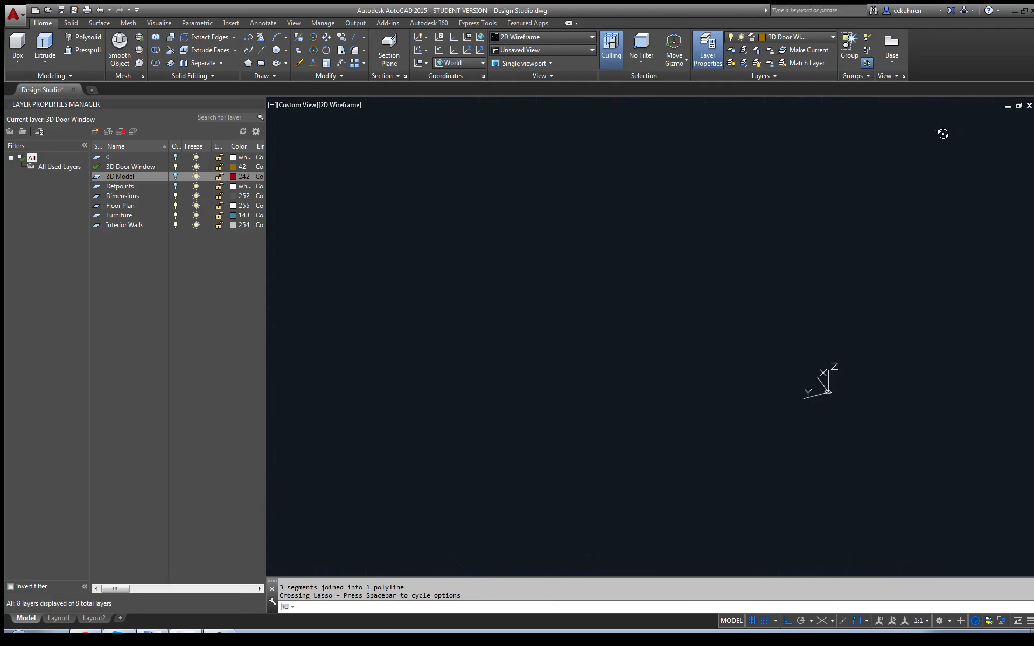
{"action": "left_click", "coordinate": [996, 162]}
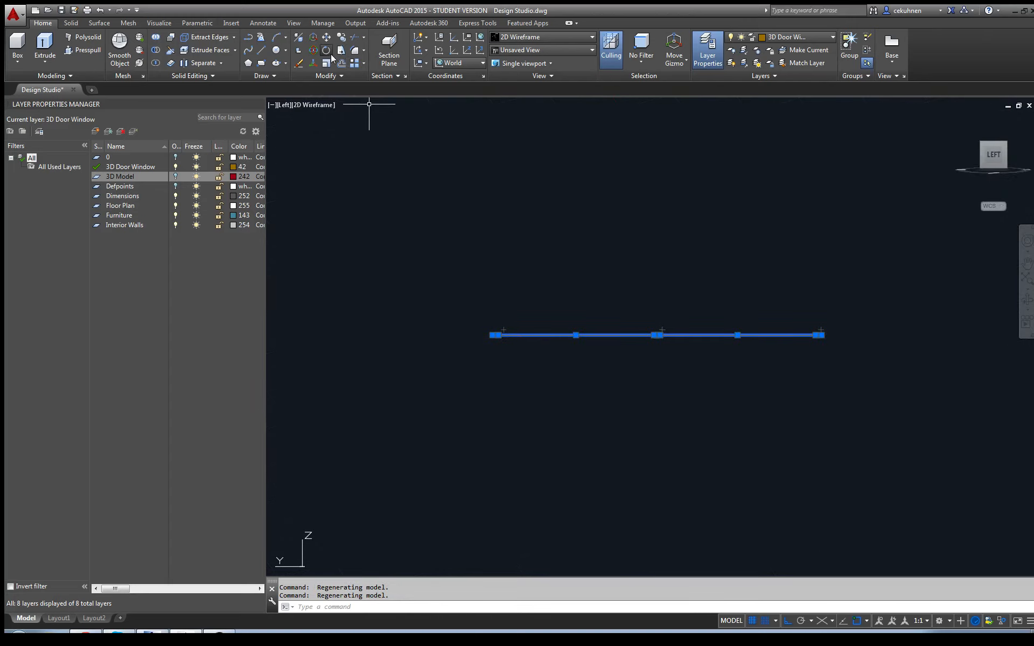
{"action": "type", "text": "ro"}
{"action": "key", "text": "Return"}
{"action": "left_click", "coordinate": [657, 335]}
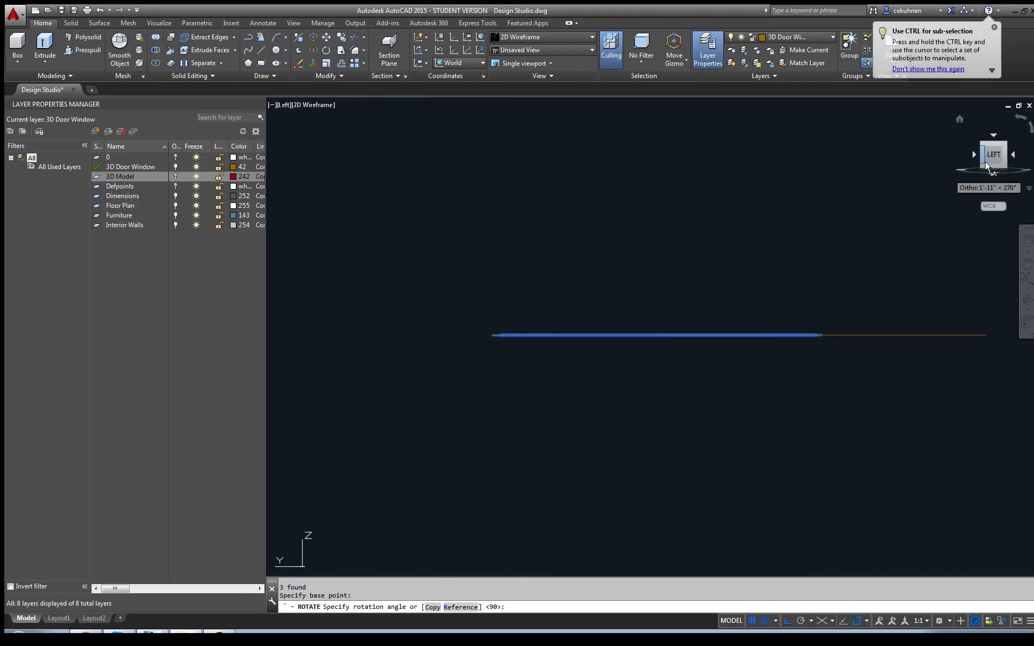
{"action": "left_click_drag", "start_coordinate": [993, 159], "coordinate": [961, 225]}
{"action": "scroll", "coordinate": [810, 310], "scroll_direction": "down", "scroll_amount": 4}
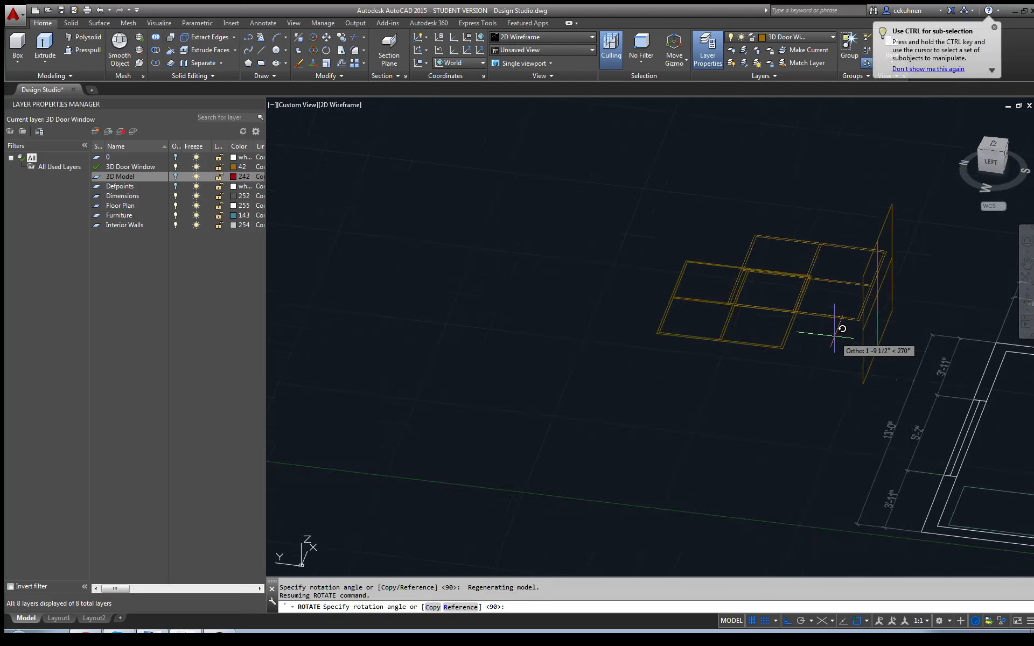
{"action": "scroll", "coordinate": [836, 334], "scroll_direction": "up", "scroll_amount": 2}
{"action": "key", "text": "Escape"}
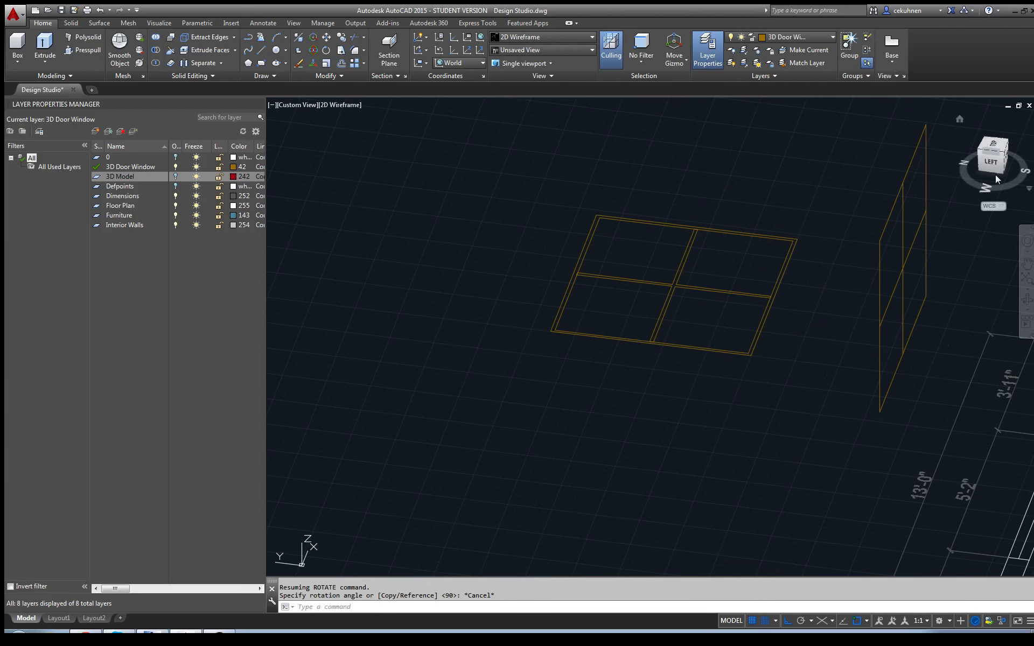
{"action": "middle_click_drag", "start_coordinate": [765, 327], "coordinate": [561, 383]}
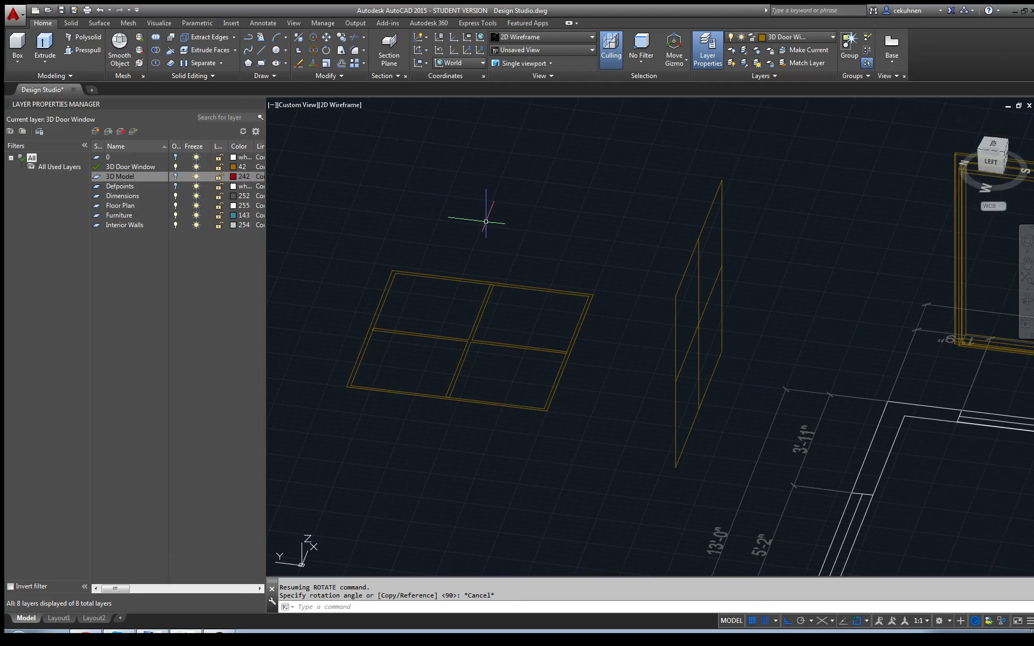
{"action": "left_click", "coordinate": [445, 63]}
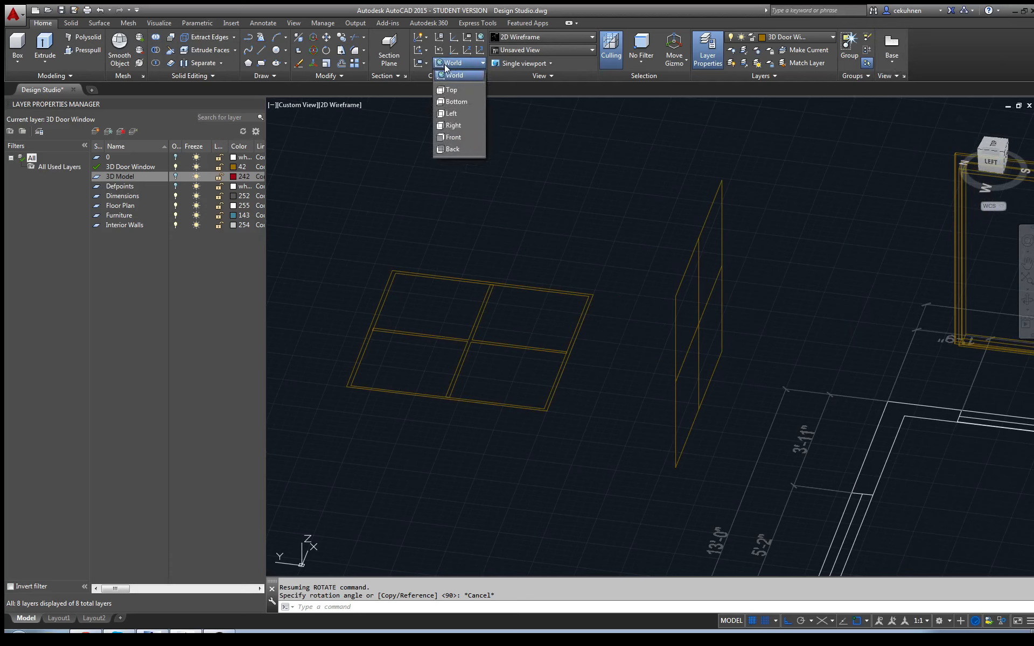
{"action": "left_click", "coordinate": [409, 89]}
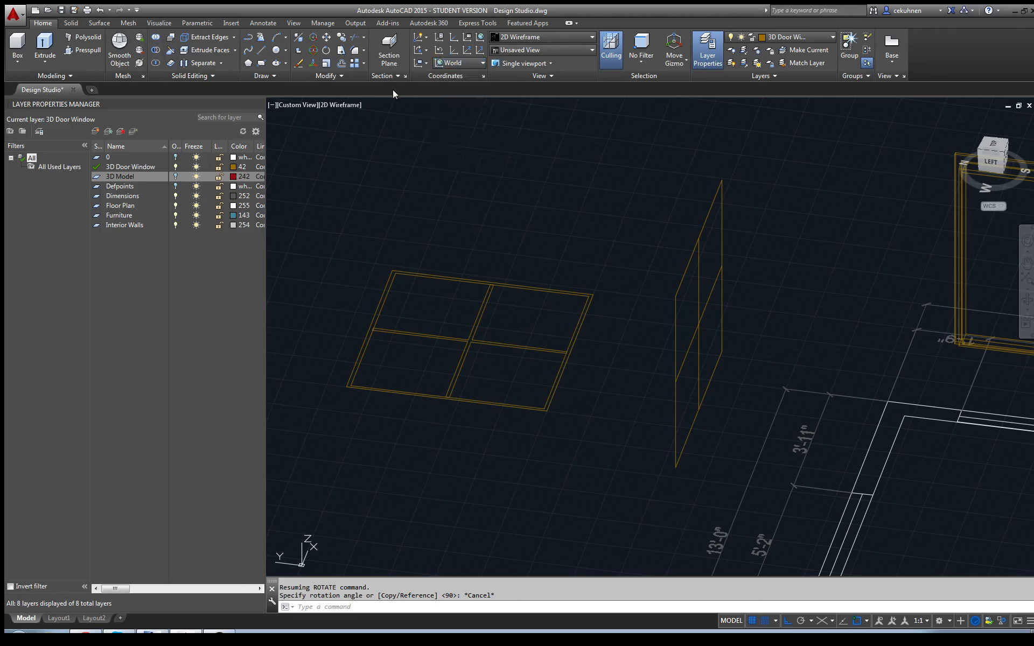
{"action": "left_click", "coordinate": [390, 283]}
{"action": "left_click", "coordinate": [386, 284]}
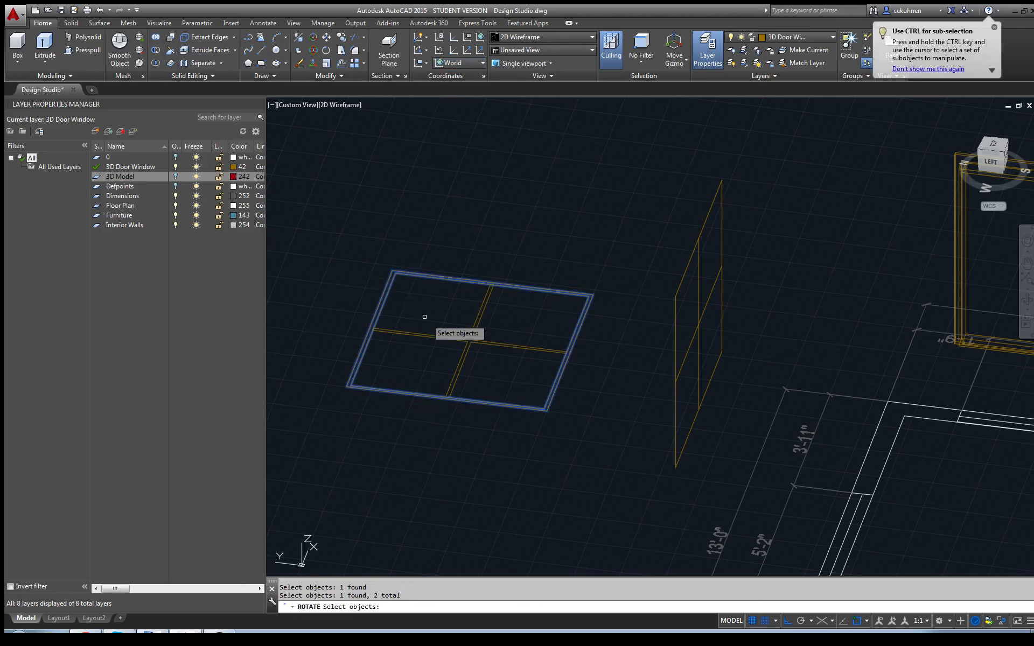
{"action": "left_click", "coordinate": [461, 348]}
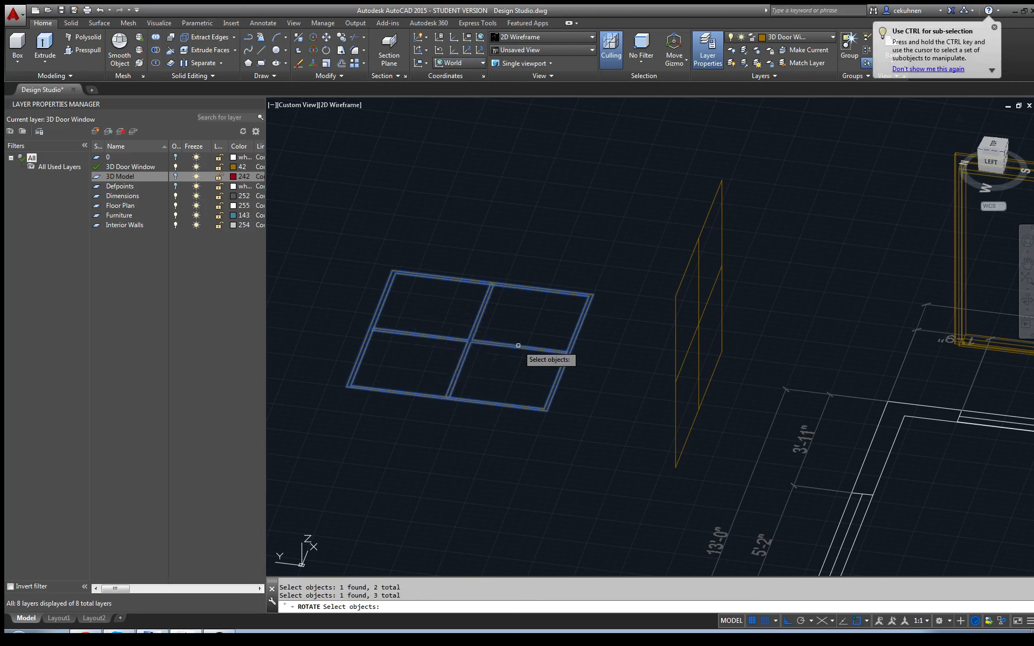
{"action": "key", "text": "Return"}
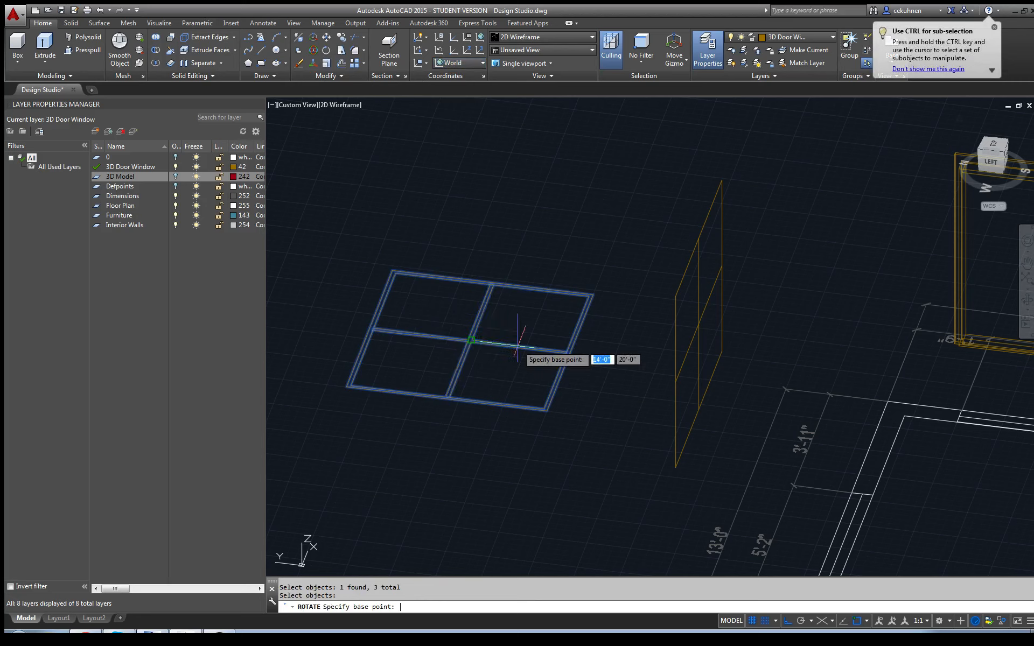
{"action": "left_click", "coordinate": [546, 410]}
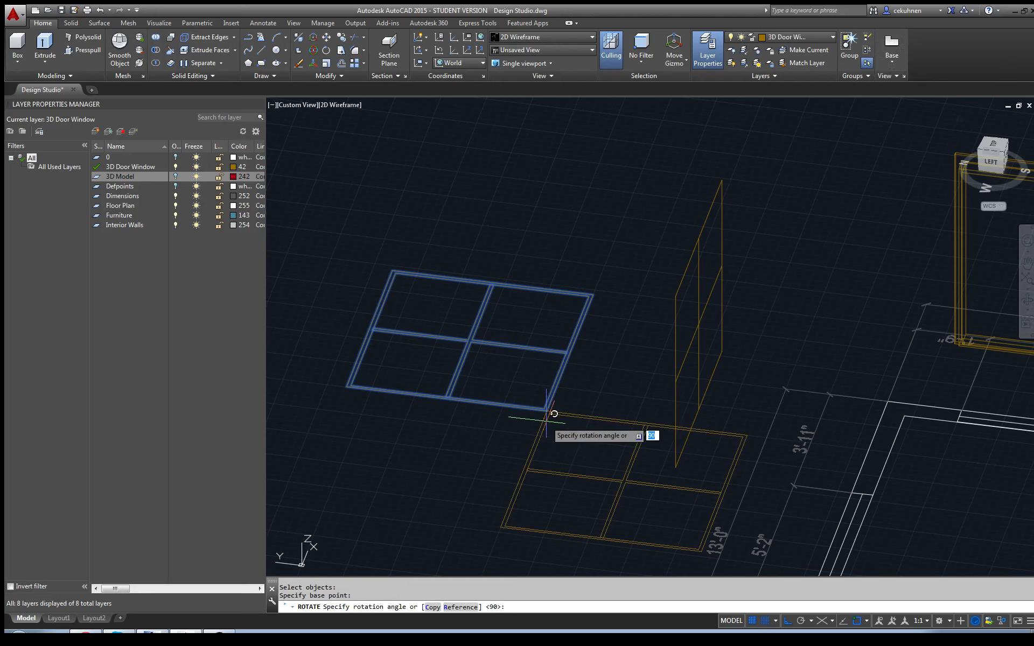
{"action": "key", "text": "Return"}
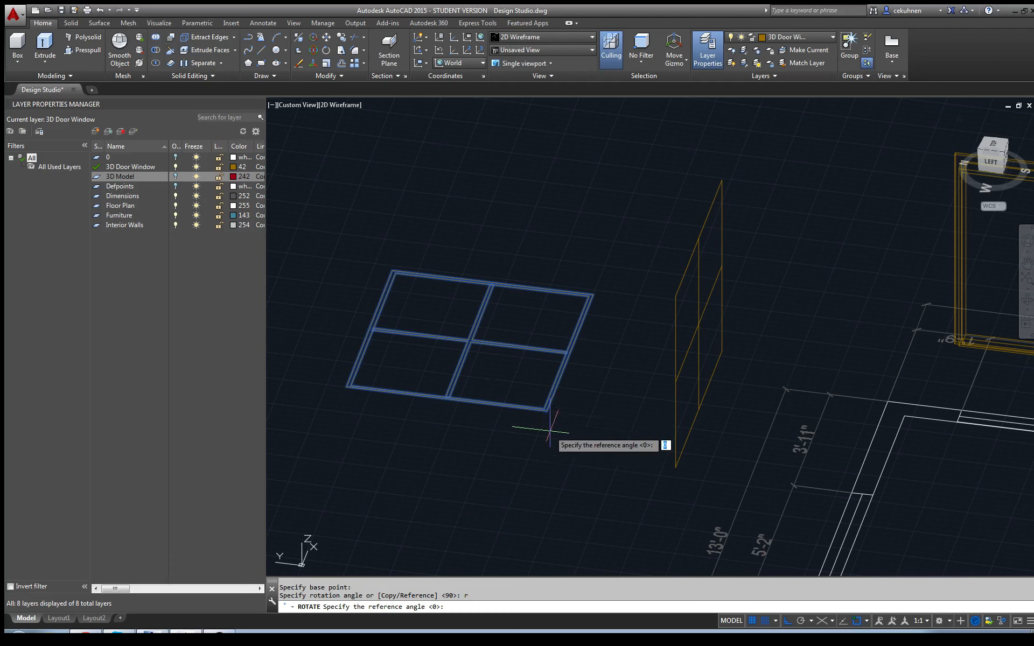
{"action": "key", "text": "Escape"}
{"action": "key", "text": "Escape"}
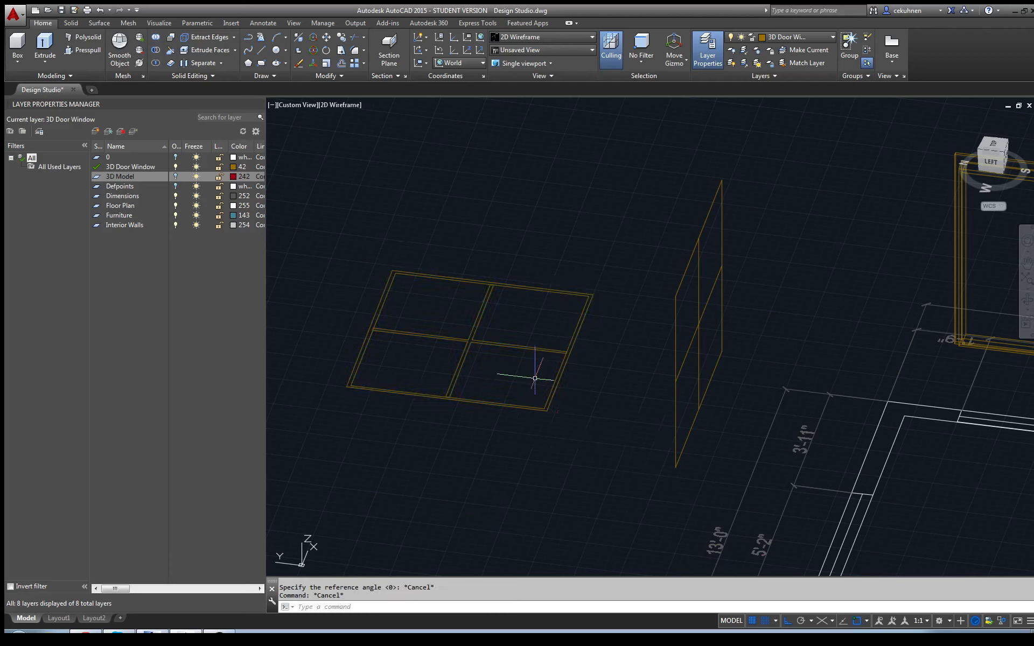
Step: 3D-rotate the mullion cross and both border rectangles 90° about the X axis through their centre so the window stands upright
{"action": "left_click", "coordinate": [313, 51]}
{"action": "left_click", "coordinate": [498, 286]}
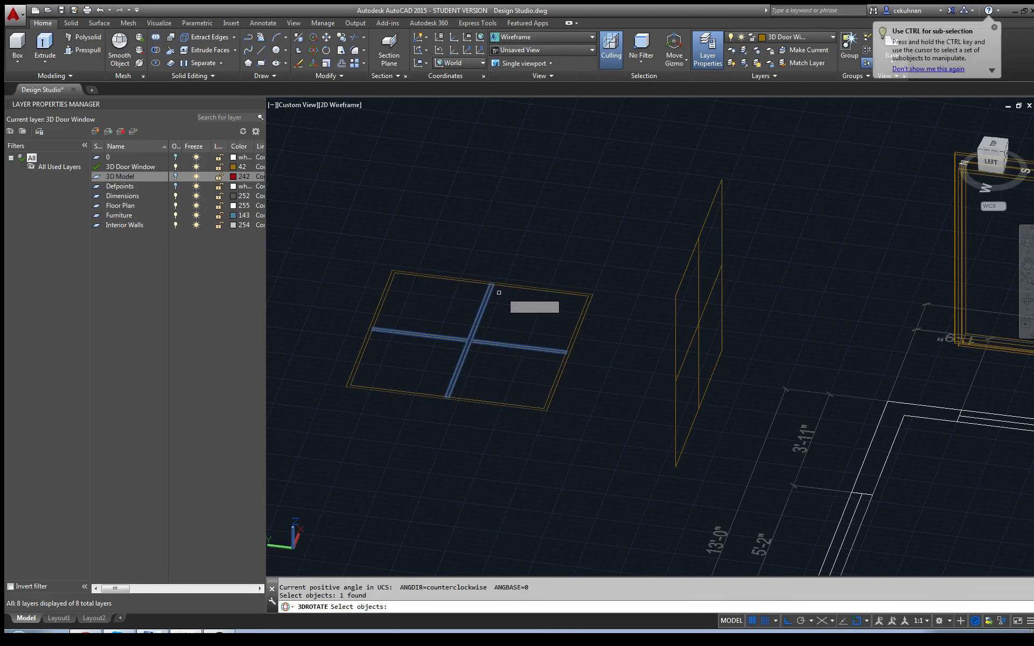
{"action": "left_click", "coordinate": [523, 289]}
{"action": "left_click", "coordinate": [468, 280]}
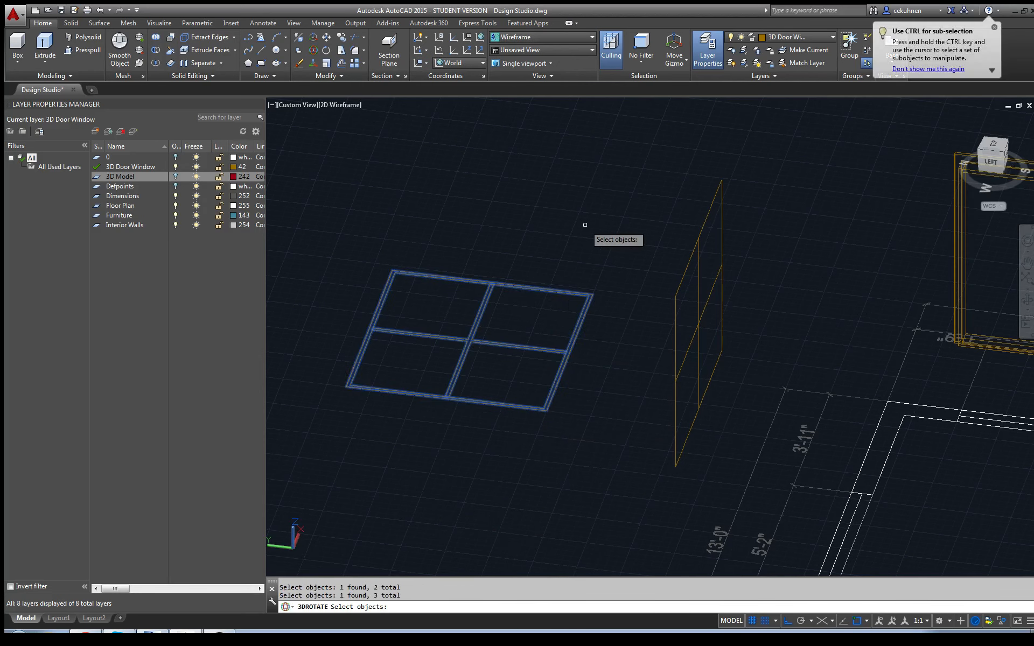
{"action": "key", "text": "Return"}
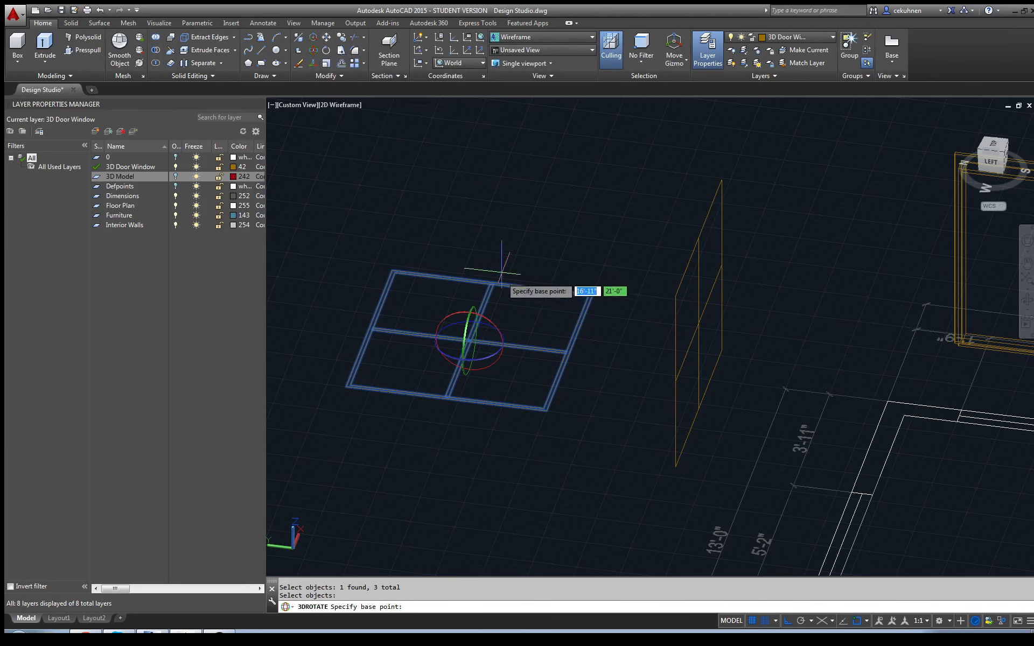
{"action": "scroll", "coordinate": [495, 310], "scroll_direction": "up", "scroll_amount": 1}
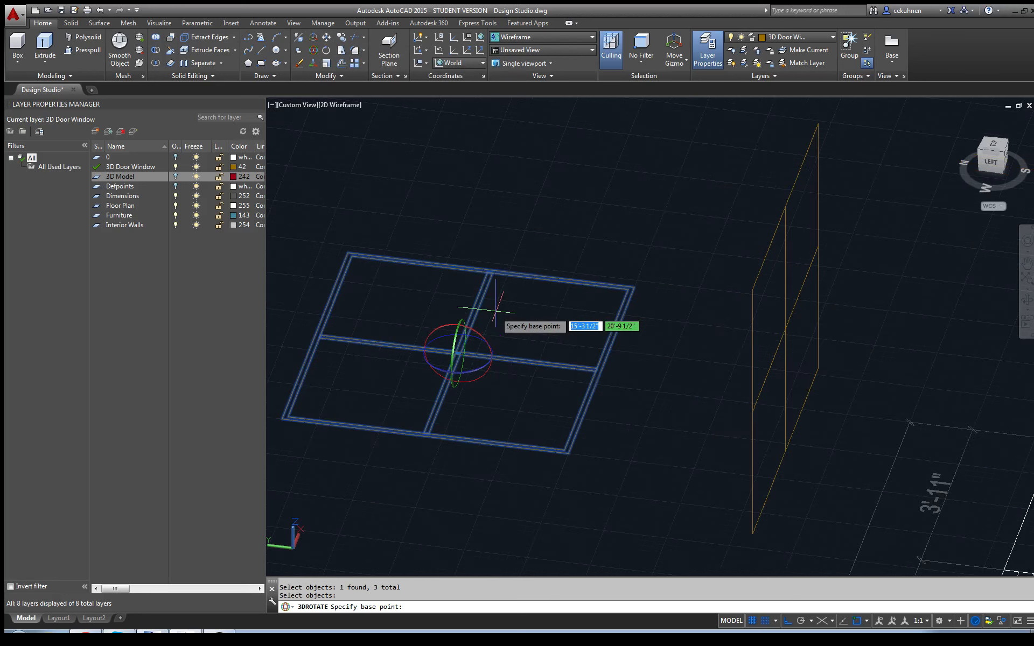
{"action": "left_click", "coordinate": [444, 324]}
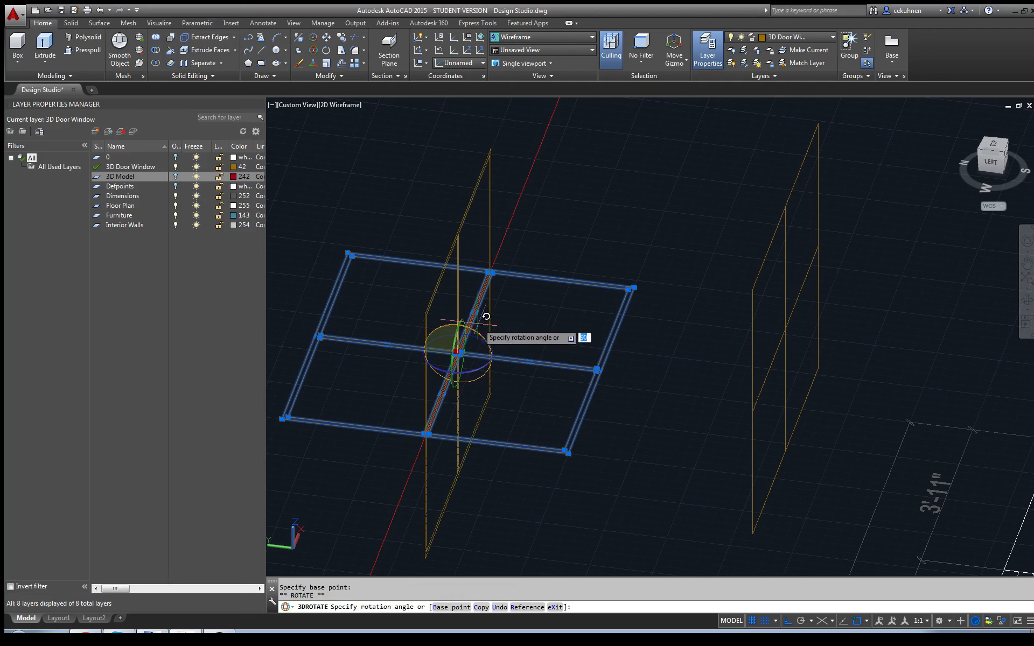
{"action": "key", "text": "Return"}
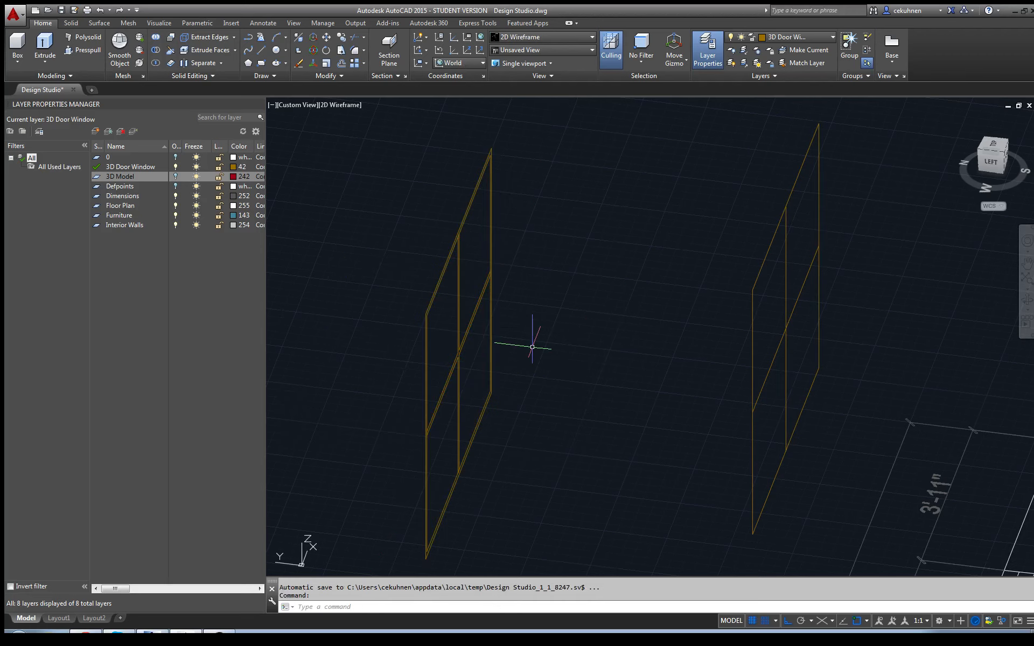
Step: Extrude the upright window's mullion cross 1" from a northwest isometric view
{"action": "scroll", "coordinate": [532, 347], "scroll_direction": "down", "scroll_amount": 6}
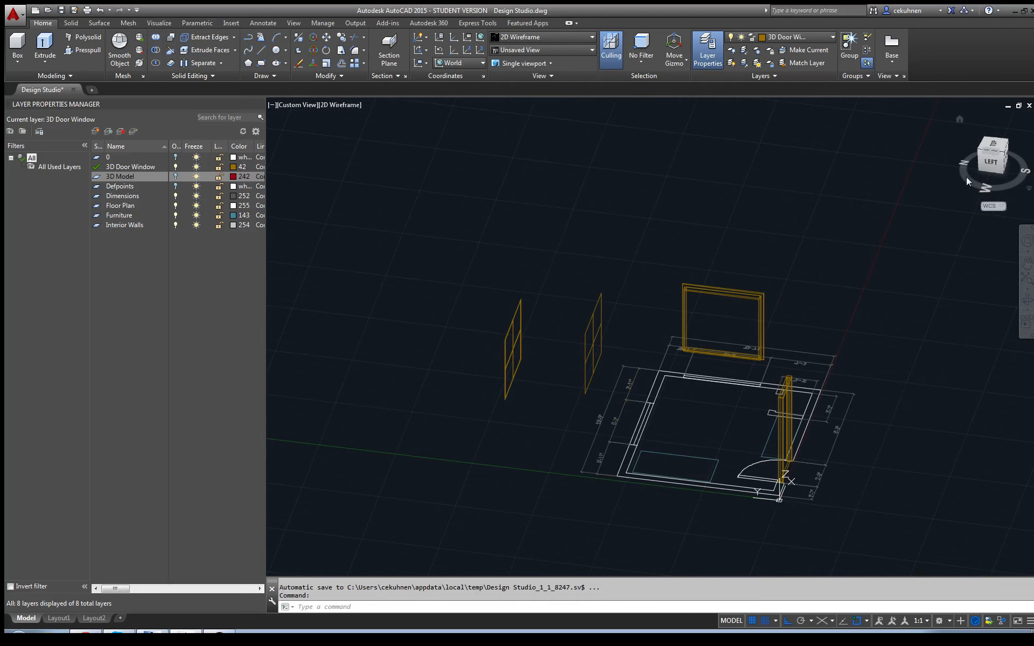
{"action": "left_click_drag", "start_coordinate": [990, 163], "coordinate": [485, 319]}
{"action": "scroll", "coordinate": [497, 337], "scroll_direction": "up", "scroll_amount": 4}
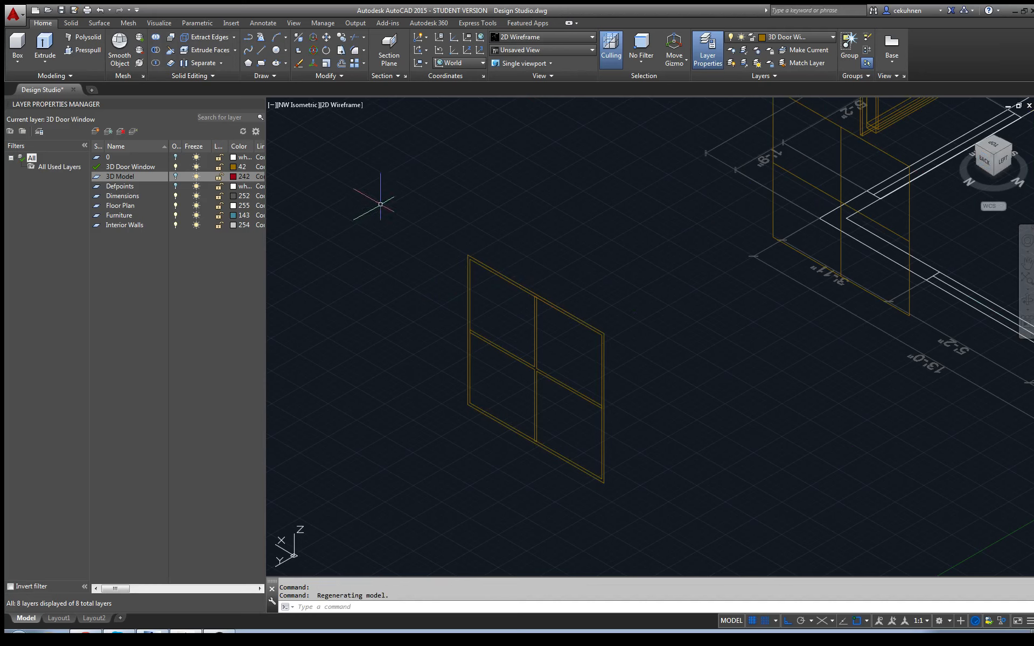
{"action": "left_click", "coordinate": [44, 46]}
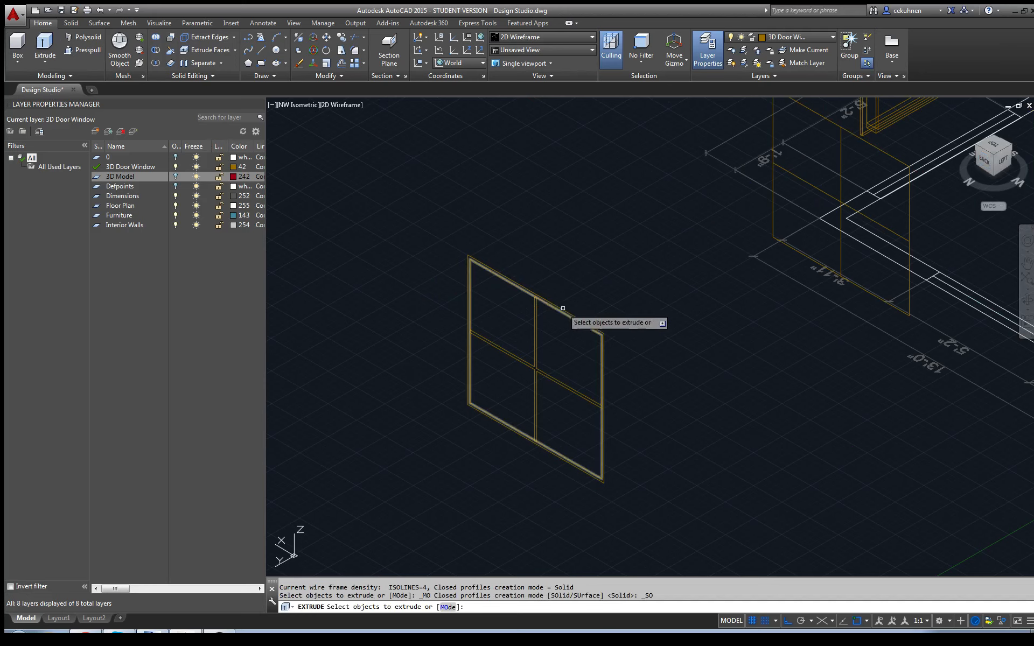
{"action": "scroll", "coordinate": [575, 328], "scroll_direction": "up", "scroll_amount": 2}
{"action": "left_click", "coordinate": [500, 399]}
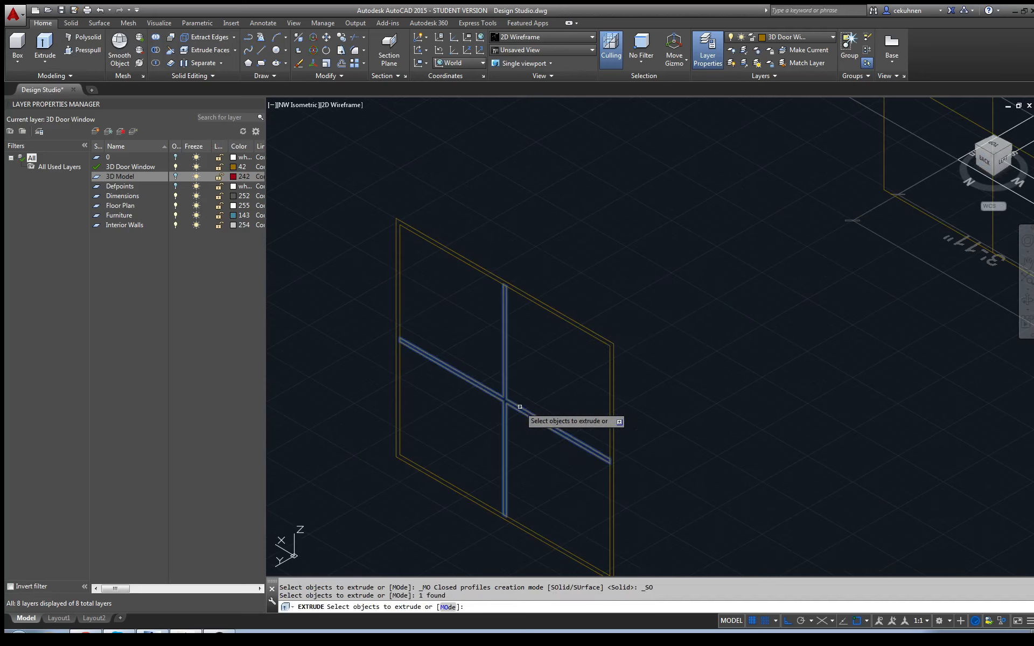
{"action": "key", "text": "Return"}
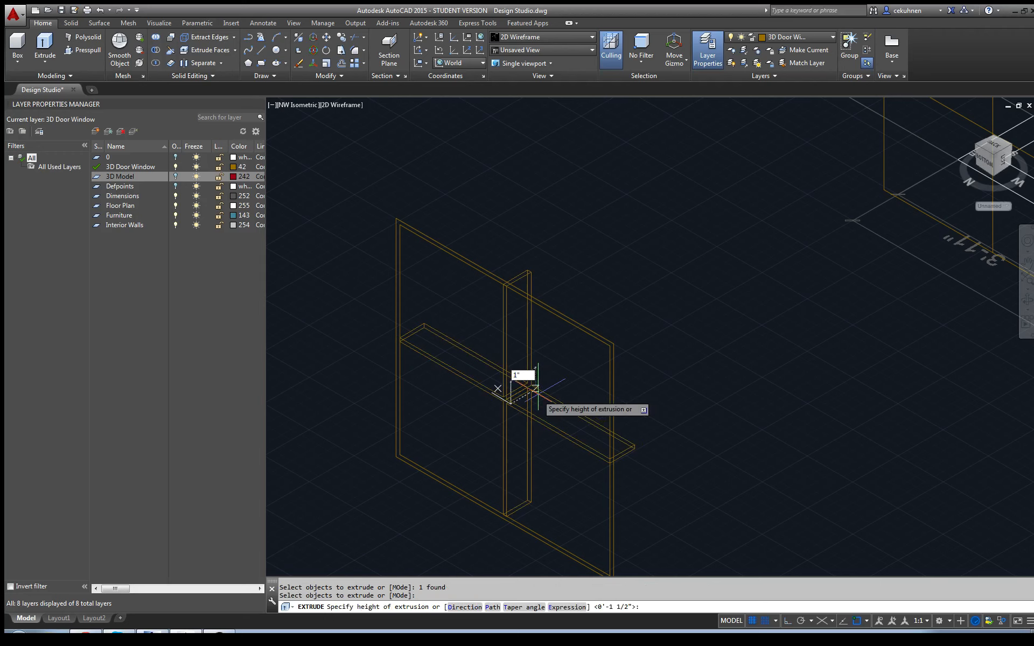
{"action": "key", "text": "Return"}
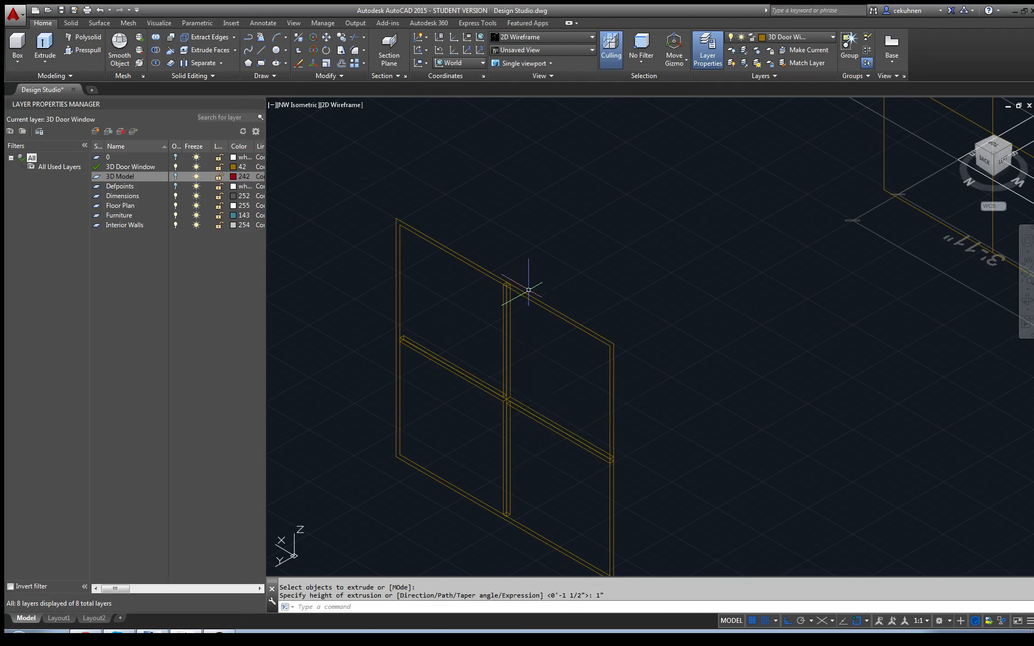
Step: Extrude the upright window's outer border rectangle 2"
{"action": "left_click", "coordinate": [45, 47]}
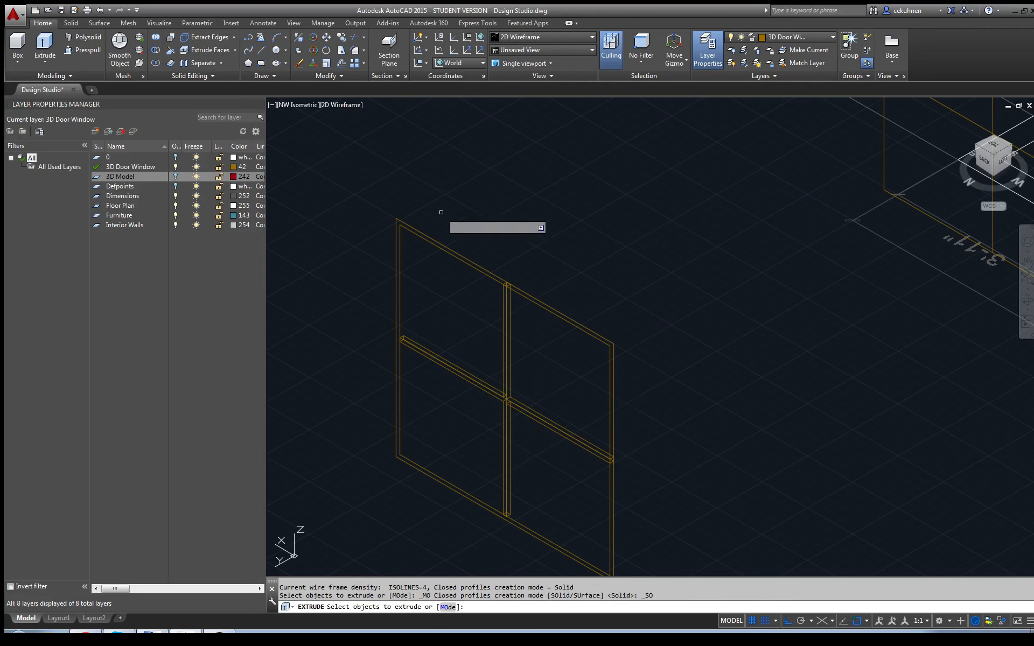
{"action": "left_click", "coordinate": [441, 244]}
{"action": "key", "text": "Return"}
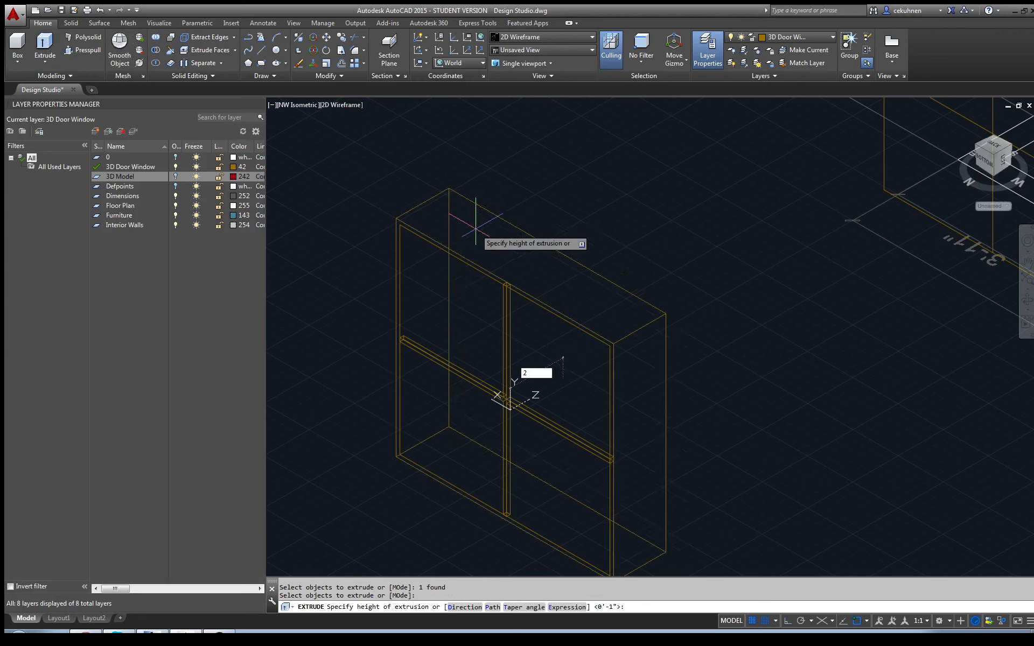
{"action": "type", "text": "2\""}
{"action": "key", "text": "Return"}
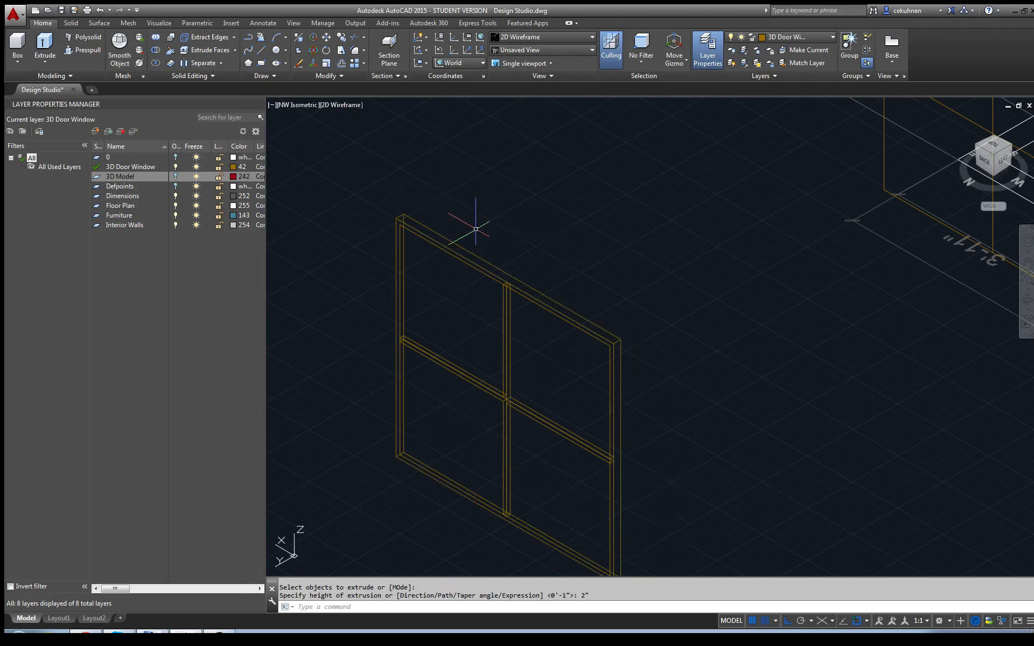
Step: Extrude the window's inner border rectangle 3" in the same direction as the outer one
{"action": "left_click", "coordinate": [463, 260]}
{"action": "key", "text": "Return"}
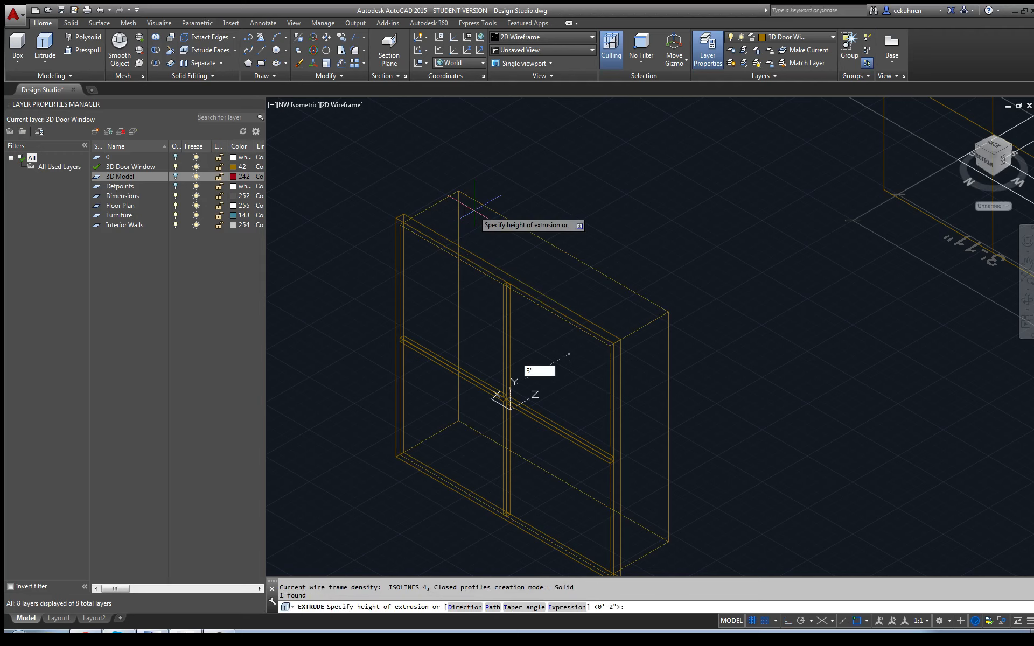
{"action": "type", "text": "3\""}
{"action": "key", "text": "Return"}
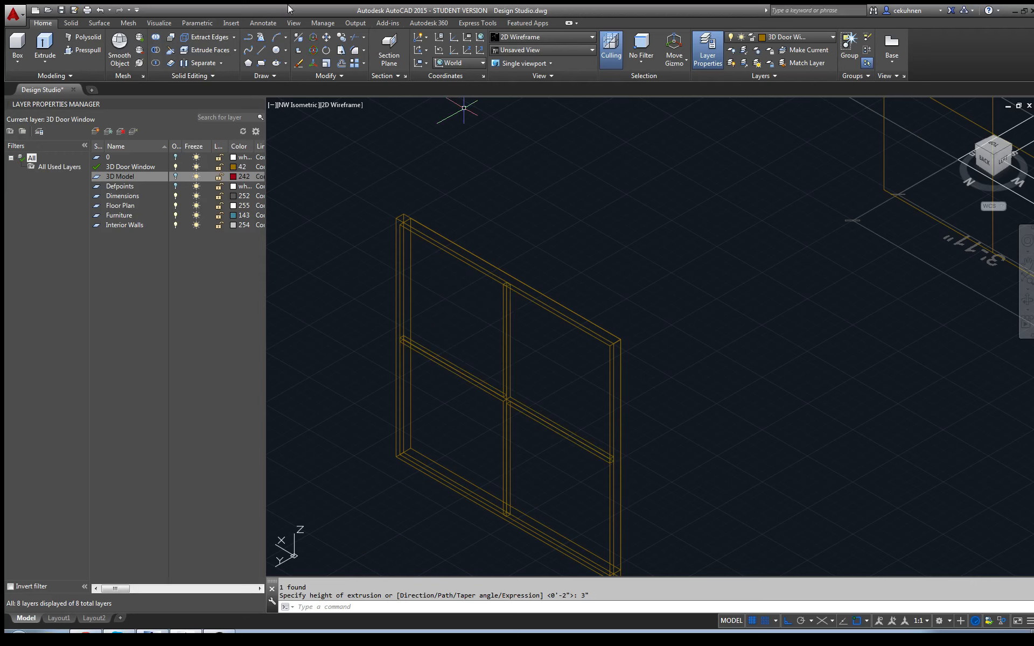
Step: Subtract the inner border solid from the outer one to leave a hollow window frame around the mullions
{"action": "left_click", "coordinate": [159, 51]}
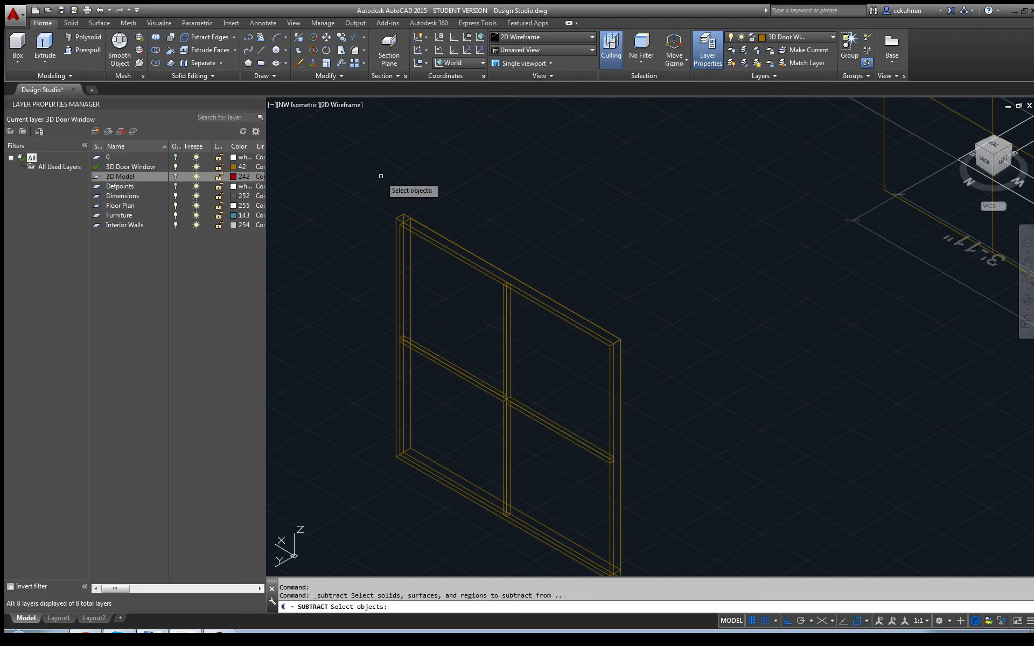
{"action": "left_click", "coordinate": [404, 221]}
{"action": "key", "text": "Return"}
{"action": "left_click", "coordinate": [434, 240]}
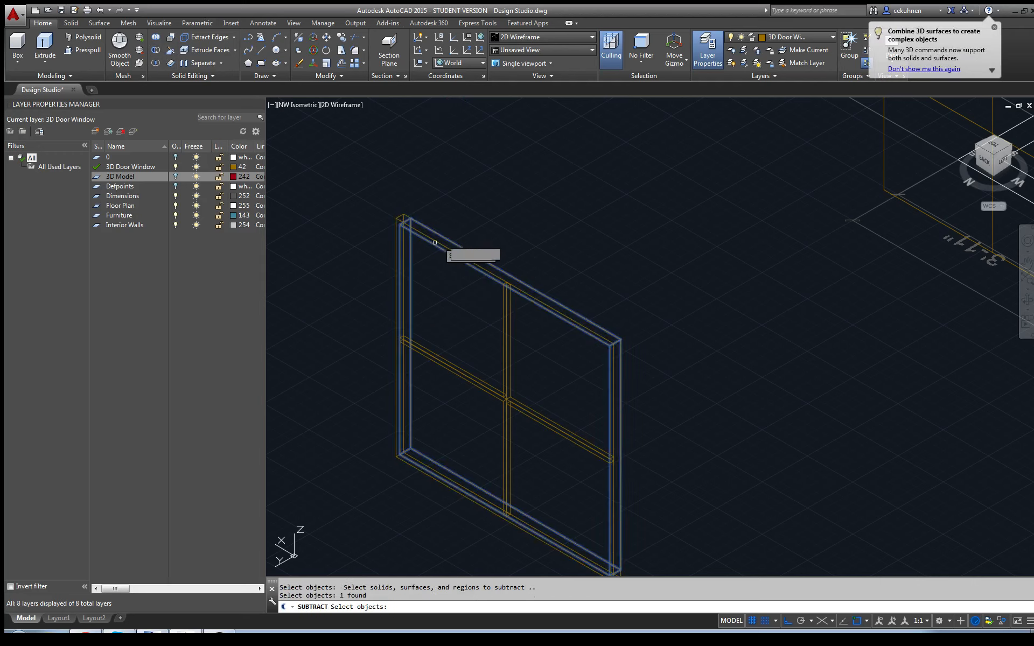
{"action": "key", "text": "Return"}
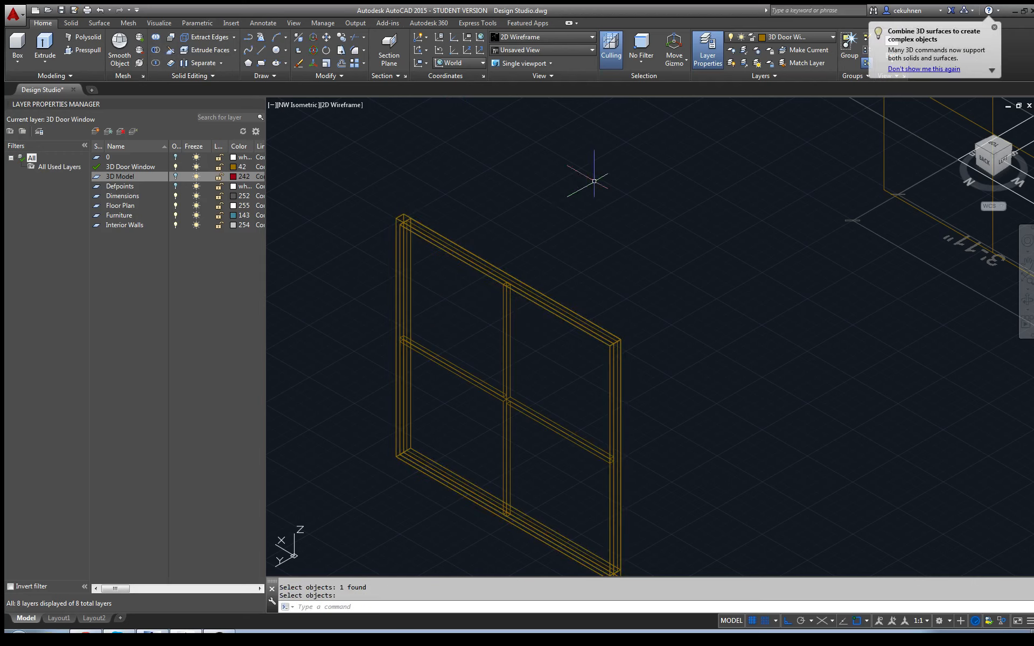
Step: Switch the viewport to the Shaded visual style
{"action": "left_click", "coordinate": [351, 106]}
{"action": "left_click", "coordinate": [387, 183]}
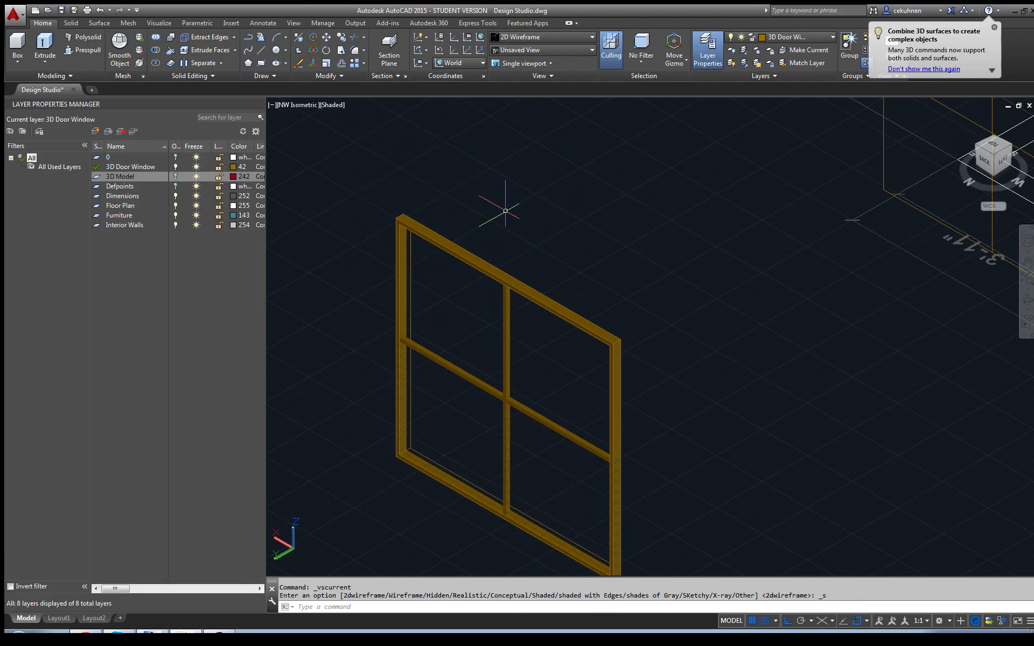
{"action": "mouse_move", "coordinate": [973, 157]}
{"action": "left_mouse_down"}
{"action": "mouse_move", "coordinate": [789, 131]}
{"action": "mouse_move", "coordinate": [746, 143]}
{"action": "mouse_move", "coordinate": [796, 185]}
{"action": "mouse_move", "coordinate": [858, 177]}
{"action": "mouse_move", "coordinate": [886, 197]}
{"action": "mouse_move", "coordinate": [773, 201]}
{"action": "mouse_move", "coordinate": [865, 210]}
{"action": "left_mouse_up"}
{"action": "scroll", "coordinate": [915, 226], "scroll_direction": "down", "scroll_amount": 4}
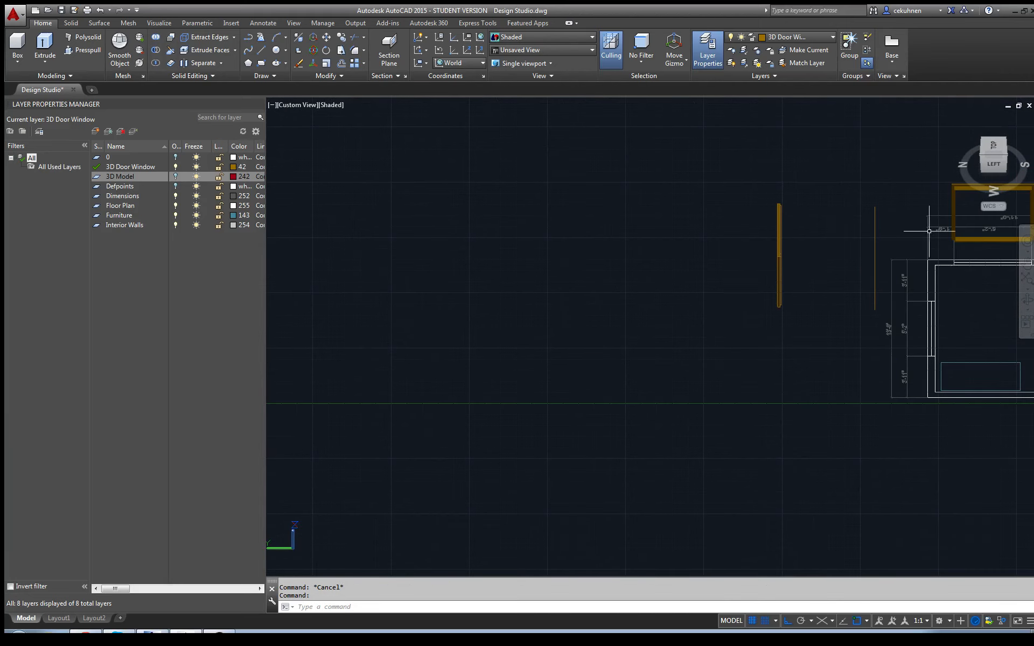
Step: Select the finished window's solids and set the SHOWHIST system variable to 1
{"action": "scroll", "coordinate": [964, 227], "scroll_direction": "up", "scroll_amount": 2}
{"action": "middle_click_drag", "start_coordinate": [787, 265], "coordinate": [813, 190], "text": "shift"}
{"action": "mouse_move", "coordinate": [763, 169]}
{"action": "left_mouse_down"}
{"action": "mouse_move", "coordinate": [662, 353]}
{"action": "mouse_move", "coordinate": [614, 145]}
{"action": "left_mouse_up"}
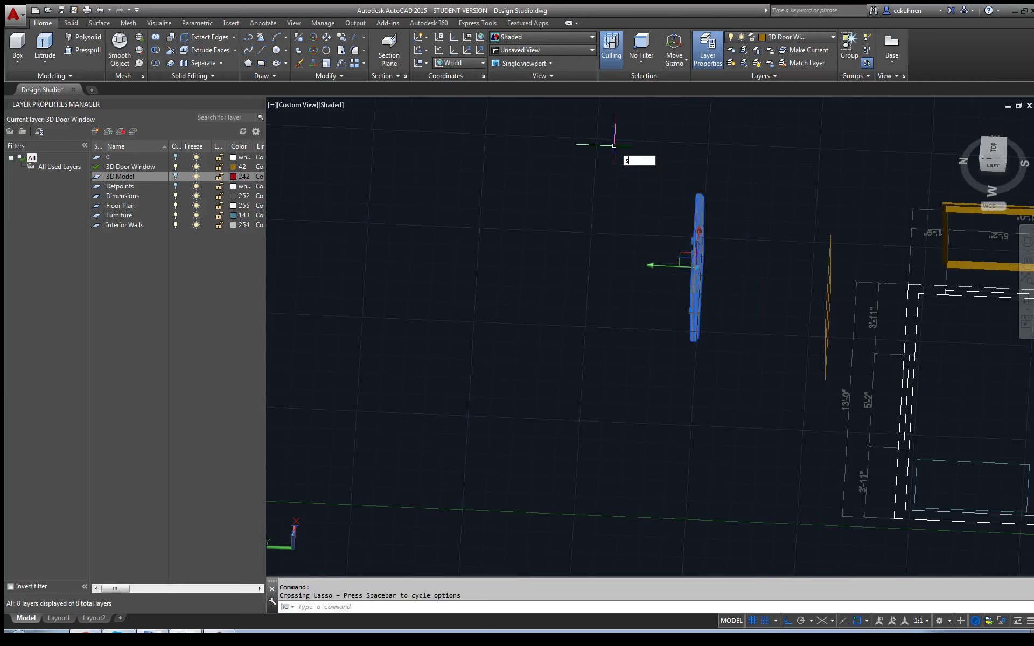
{"action": "type", "text": "shw"}
{"action": "key", "text": "BackSpace"}
{"action": "type", "text": "owhist"}
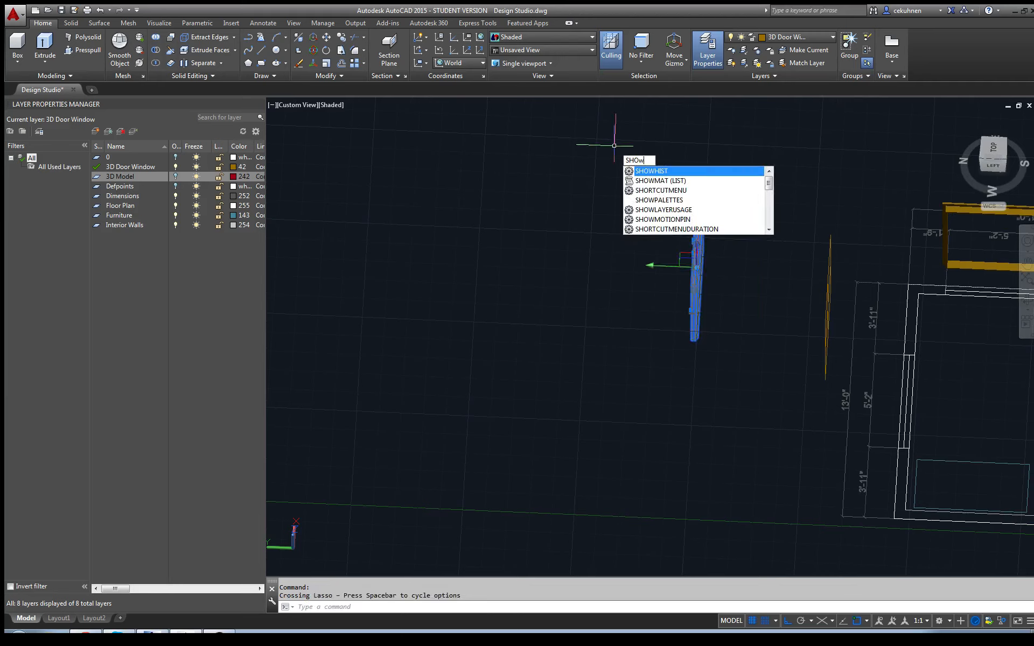
{"action": "key", "text": "Return"}
{"action": "type", "text": "1"}
{"action": "key", "text": "Return"}
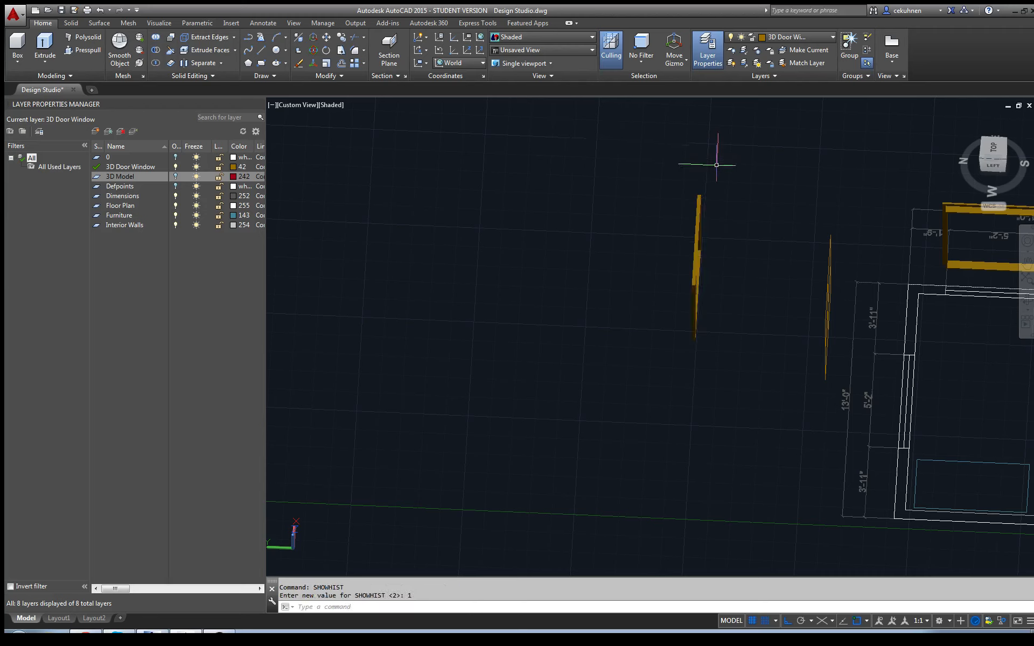
Step: Erase the leftover outlines standing between the window and the floor plan, and unhide the hidden window frame
{"action": "mouse_move", "coordinate": [856, 225]}
{"action": "left_mouse_down"}
{"action": "mouse_move", "coordinate": [805, 368]}
{"action": "mouse_move", "coordinate": [818, 283]}
{"action": "mouse_move", "coordinate": [831, 275]}
{"action": "left_mouse_up"}
{"action": "key", "text": "Delete"}
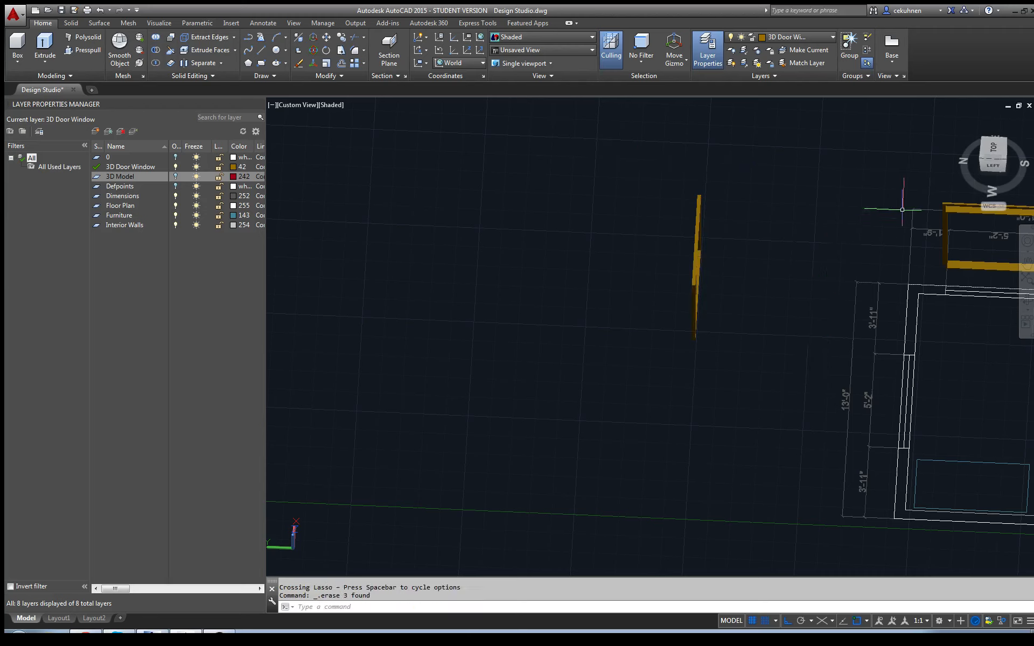
{"action": "left_click", "coordinate": [983, 165]}
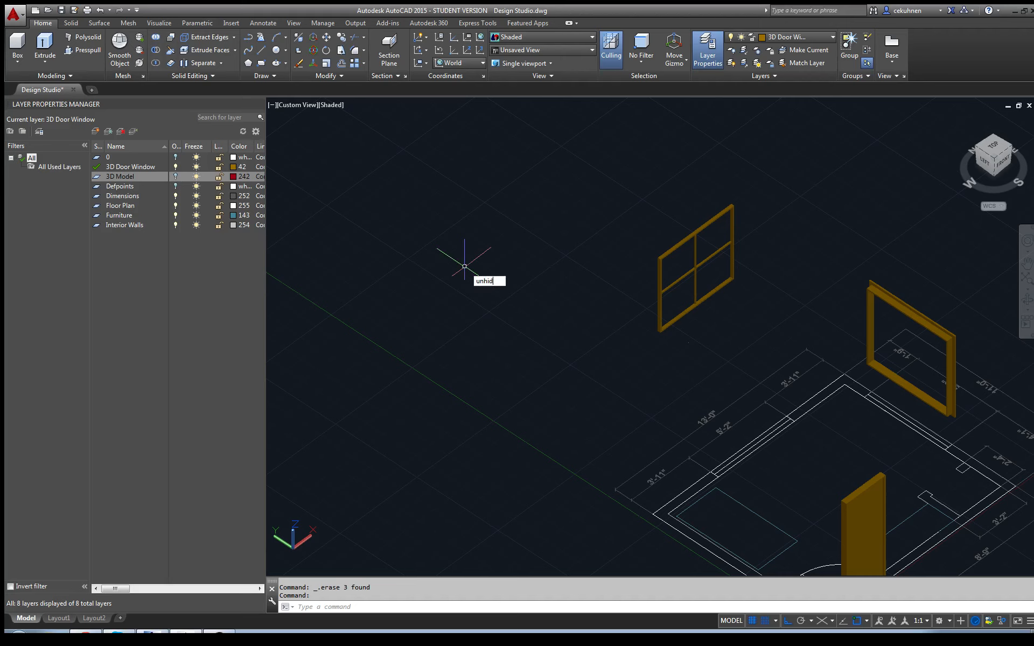
{"action": "key", "text": "Return"}
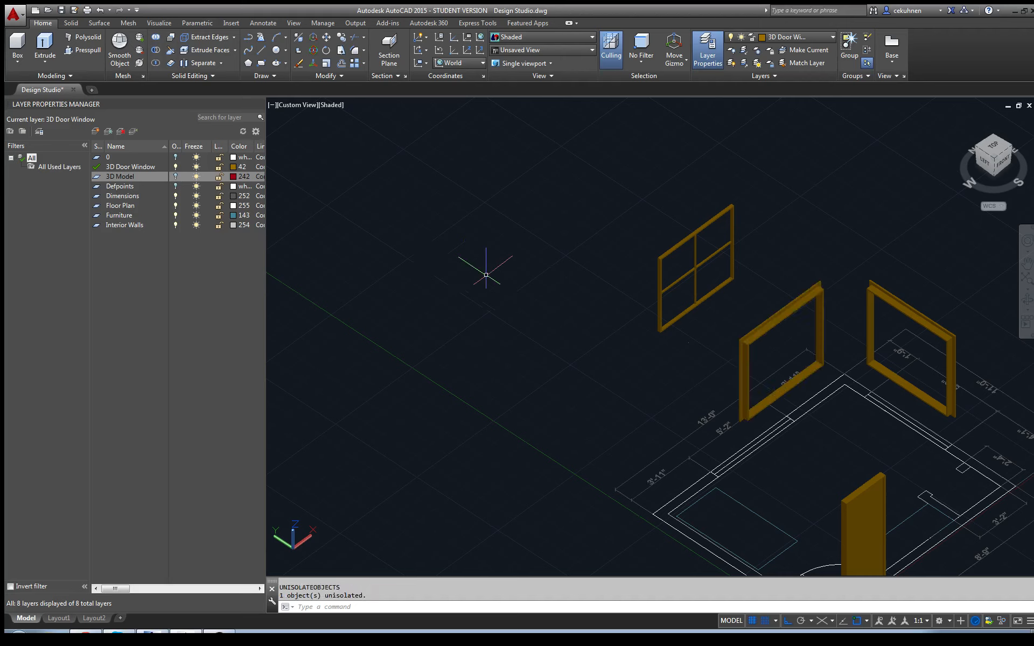
Step: Group the window's mullion cross with its surrounding border solid
{"action": "scroll", "coordinate": [712, 273], "scroll_direction": "up", "scroll_amount": 2}
{"action": "left_click", "coordinate": [706, 309]}
{"action": "left_click", "coordinate": [686, 280]}
{"action": "left_click", "coordinate": [846, 43]}
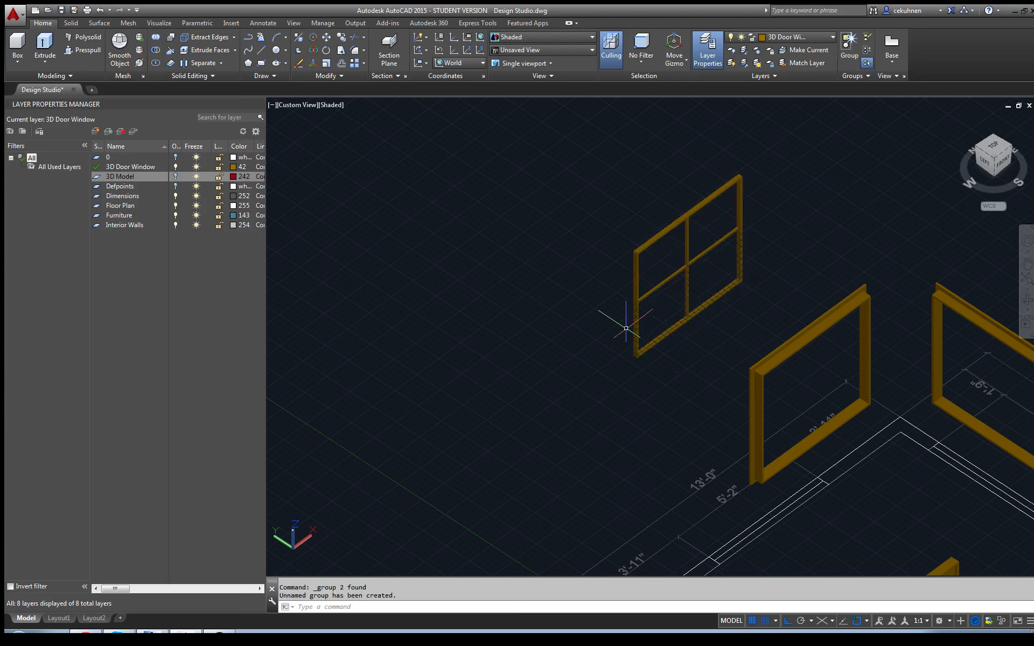
Step: 3D-rotate the window group about its vertical axis until it stands perpendicular to the nearest empty window frame
{"action": "left_click", "coordinate": [636, 263]}
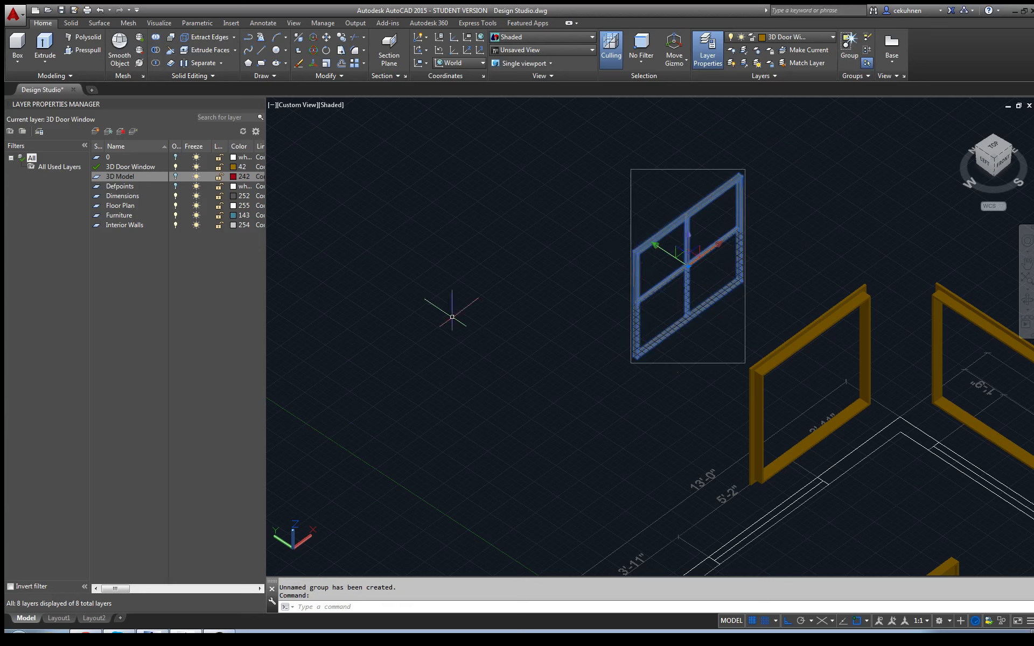
{"action": "left_click", "coordinate": [312, 51]}
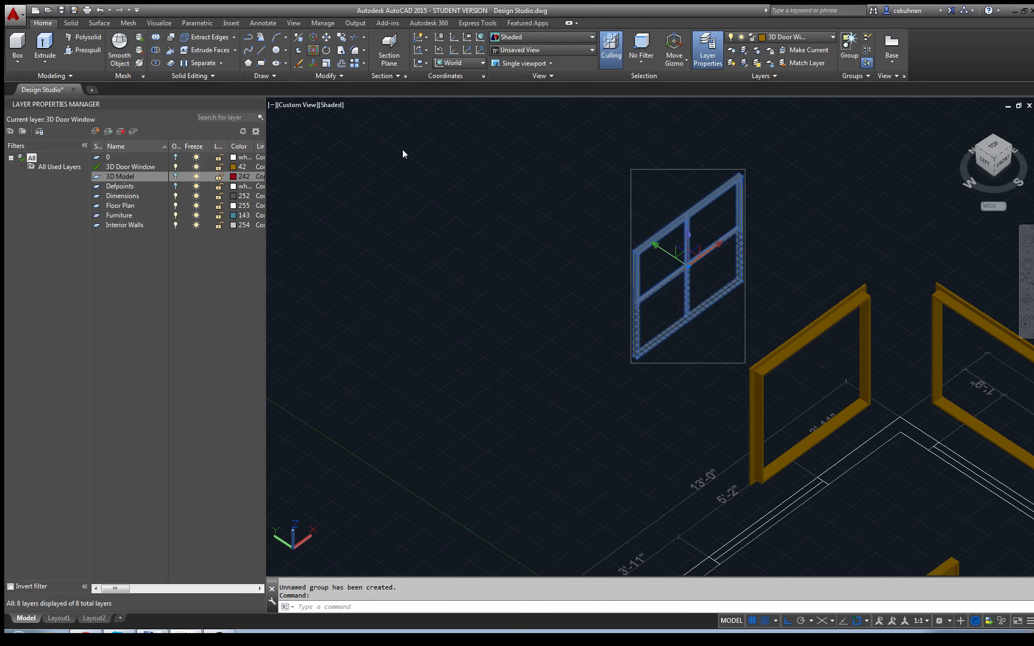
{"action": "left_click", "coordinate": [674, 289]}
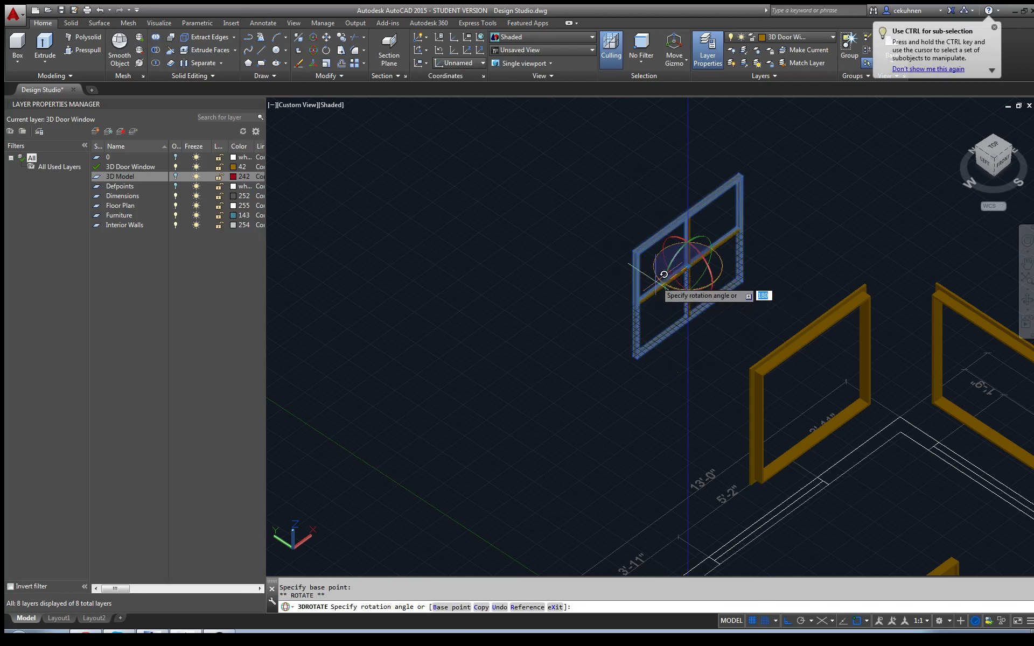
{"action": "left_click", "coordinate": [739, 178]}
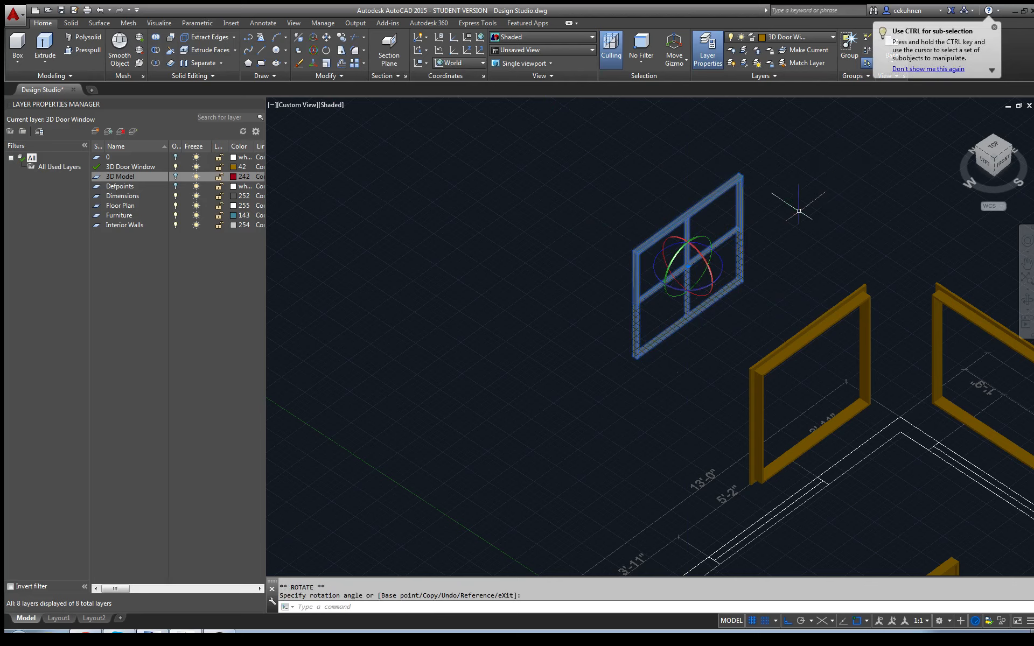
{"action": "scroll", "coordinate": [772, 222], "scroll_direction": "up", "scroll_amount": 3}
{"action": "left_click", "coordinate": [632, 324]}
{"action": "left_click", "coordinate": [638, 341]}
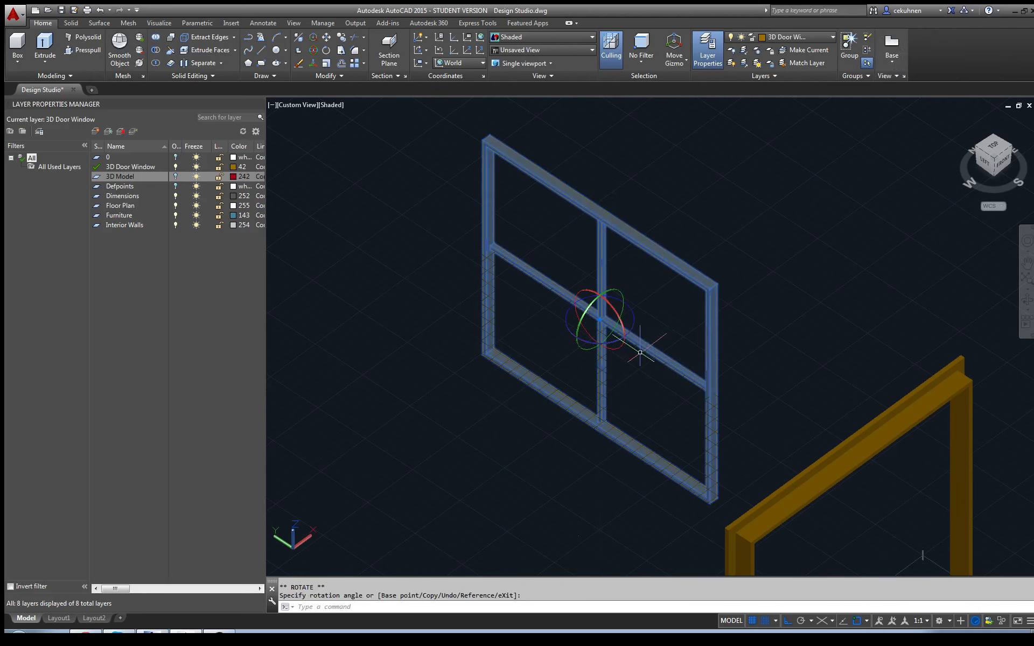
Step: 3D-rotate the window group 270° about its vertical axis so it runs parallel to the nearest window frame
{"action": "left_click", "coordinate": [634, 324]}
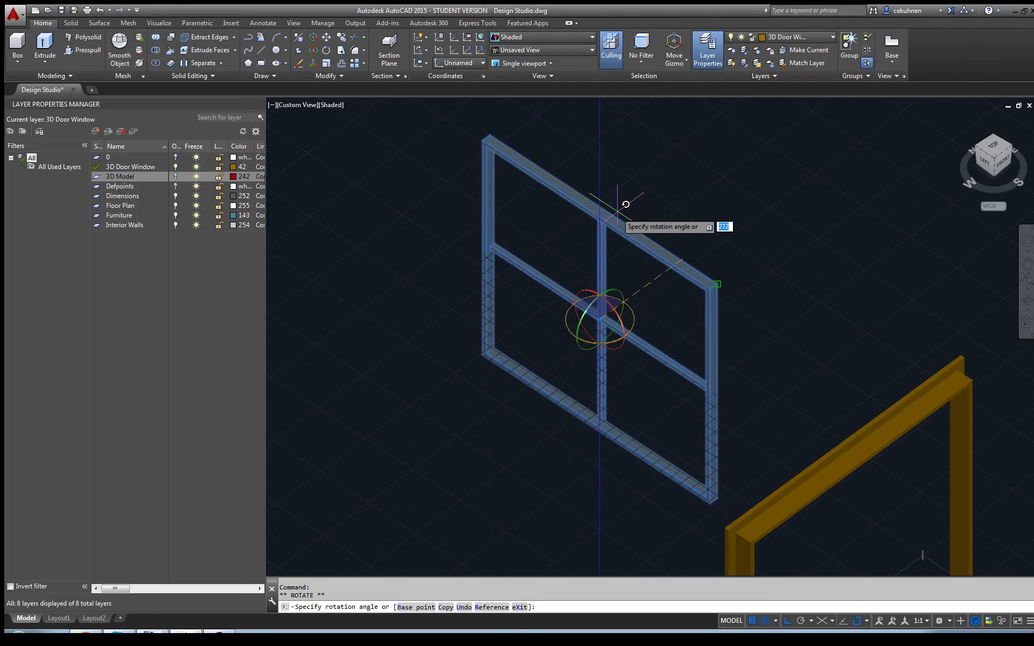
{"action": "key", "text": "Escape"}
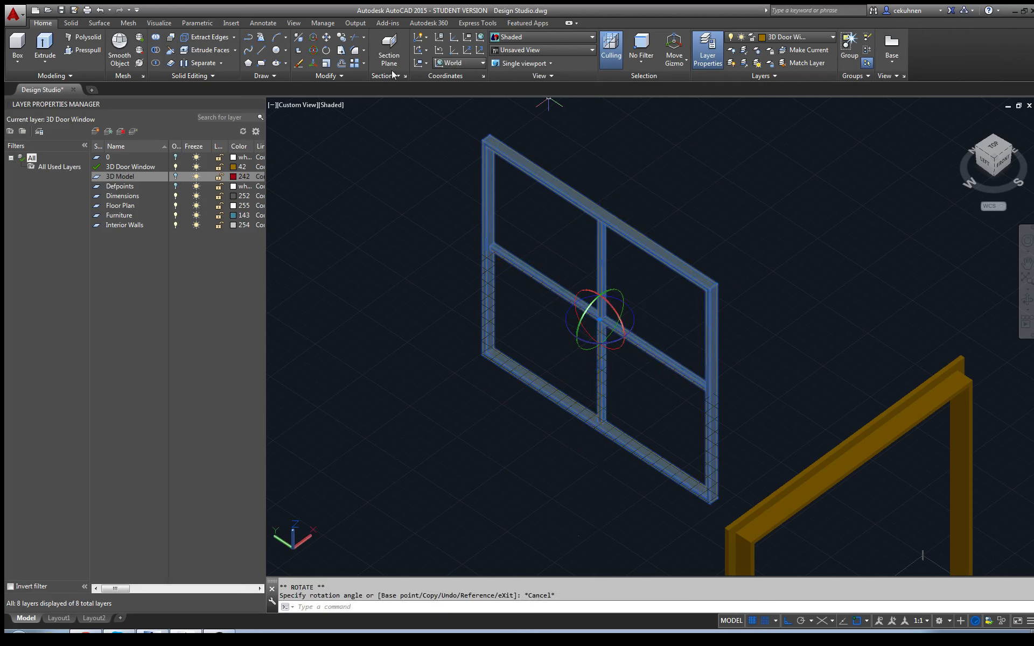
{"action": "left_click", "coordinate": [632, 315]}
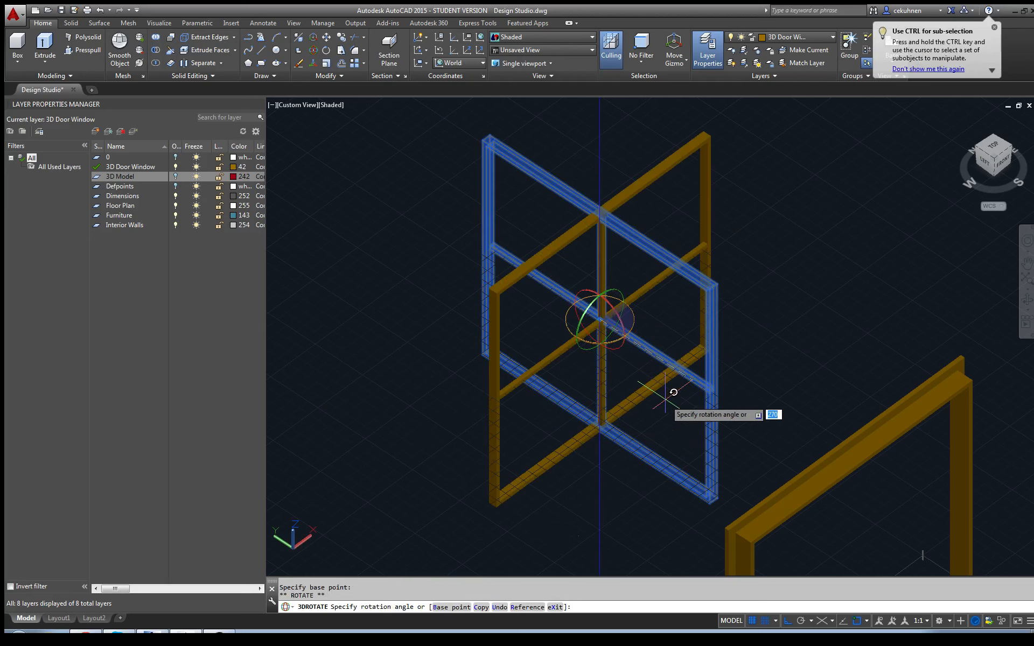
{"action": "key", "text": "Escape"}
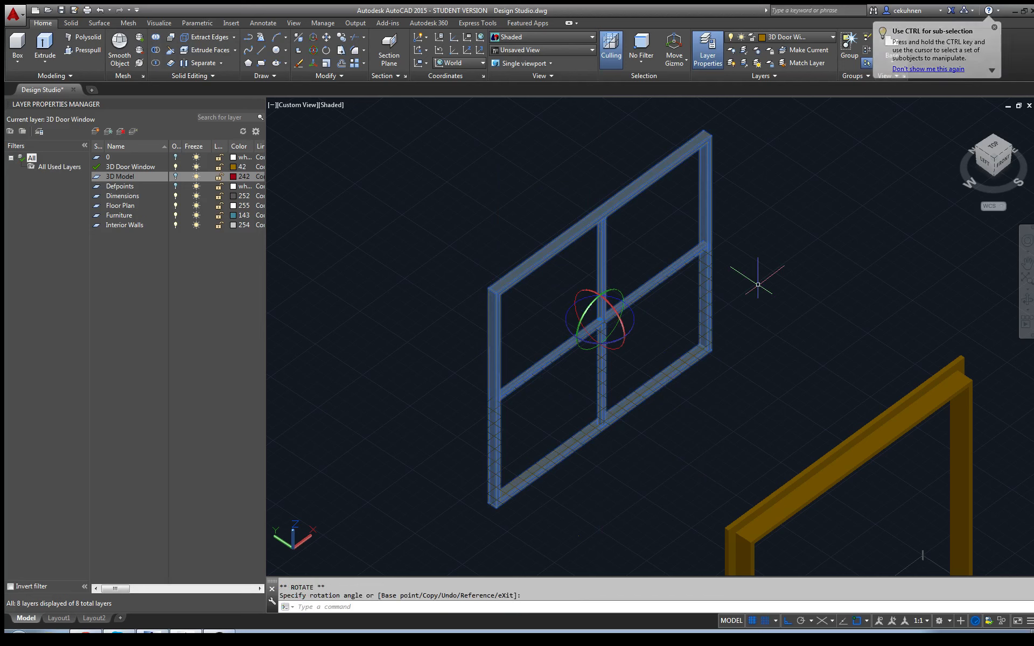
{"action": "key", "text": "Escape"}
Step: 3D-move the window group by its lower corner, with Ortho off, into the lower corner of the frame beside the 5'-2" wall opening
{"action": "middle_click_drag", "start_coordinate": [431, 124], "coordinate": [241, 179], "text": "shift"}
{"action": "scroll", "coordinate": [701, 334], "scroll_direction": "down", "scroll_amount": 8}
{"action": "scroll", "coordinate": [778, 365], "scroll_direction": "up", "scroll_amount": 4}
{"action": "scroll", "coordinate": [778, 365], "scroll_direction": "up", "scroll_amount": 1}
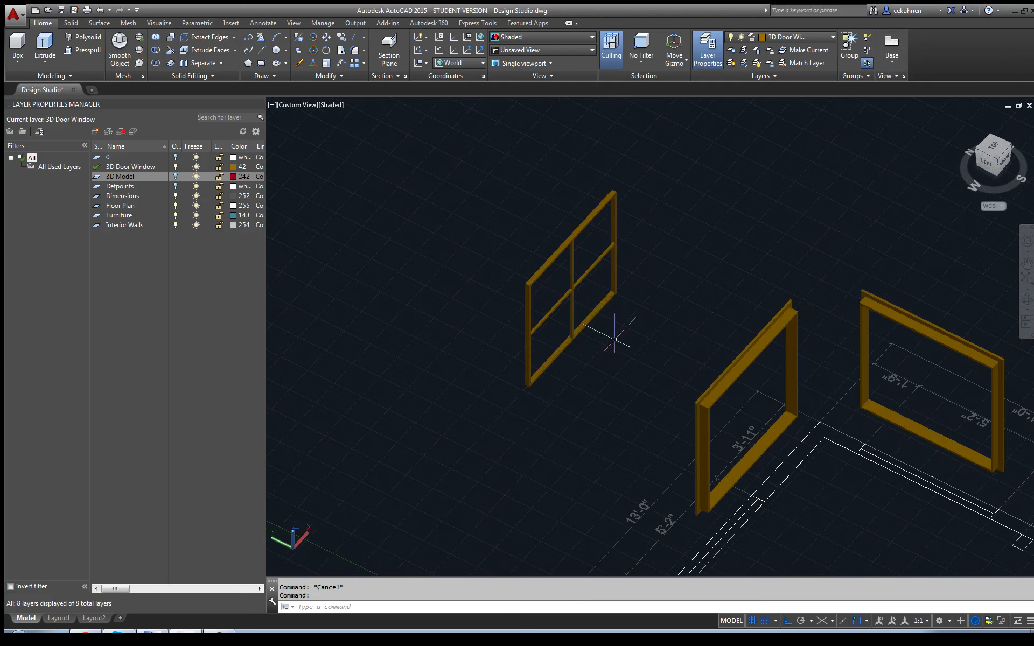
{"action": "scroll", "coordinate": [566, 389], "scroll_direction": "up", "scroll_amount": 3}
{"action": "middle_click_drag", "start_coordinate": [611, 393], "coordinate": [509, 390]}
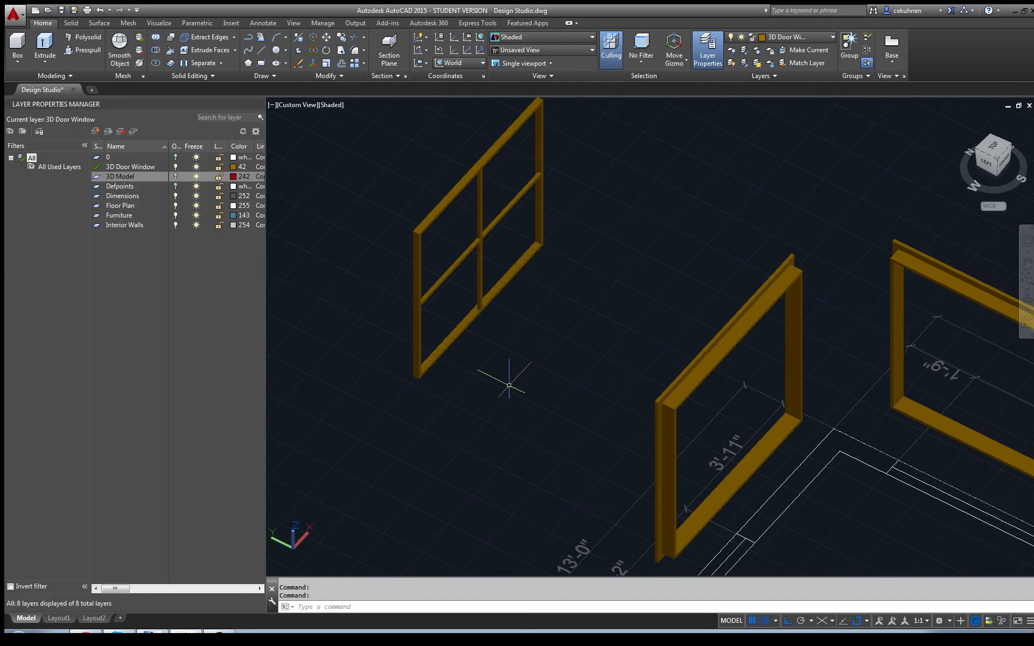
{"action": "left_click", "coordinate": [418, 239]}
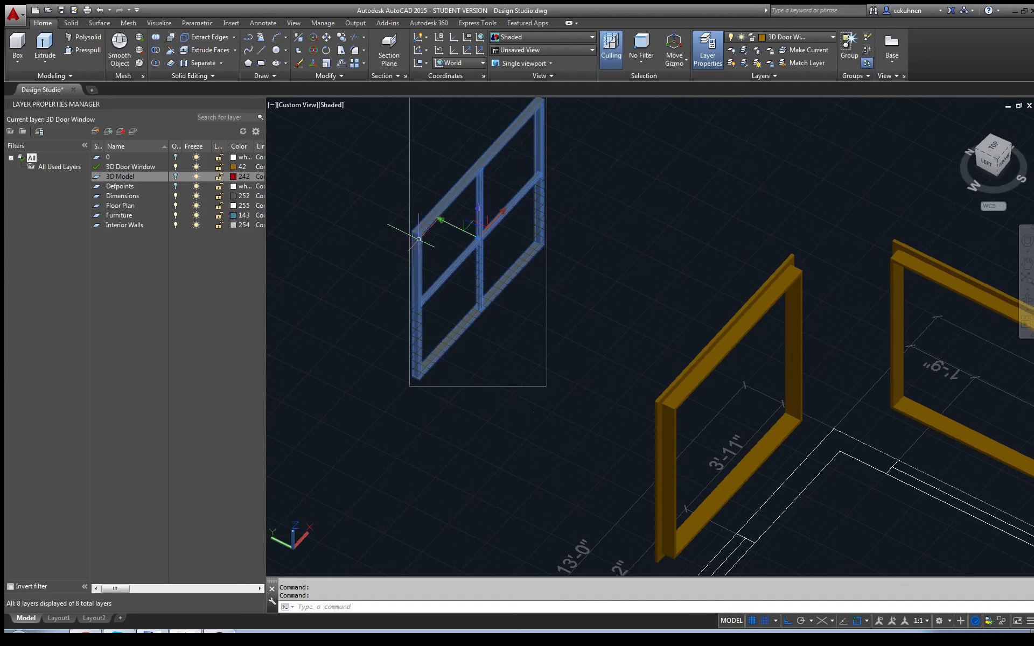
{"action": "left_click", "coordinate": [315, 42]}
{"action": "left_click", "coordinate": [418, 379]}
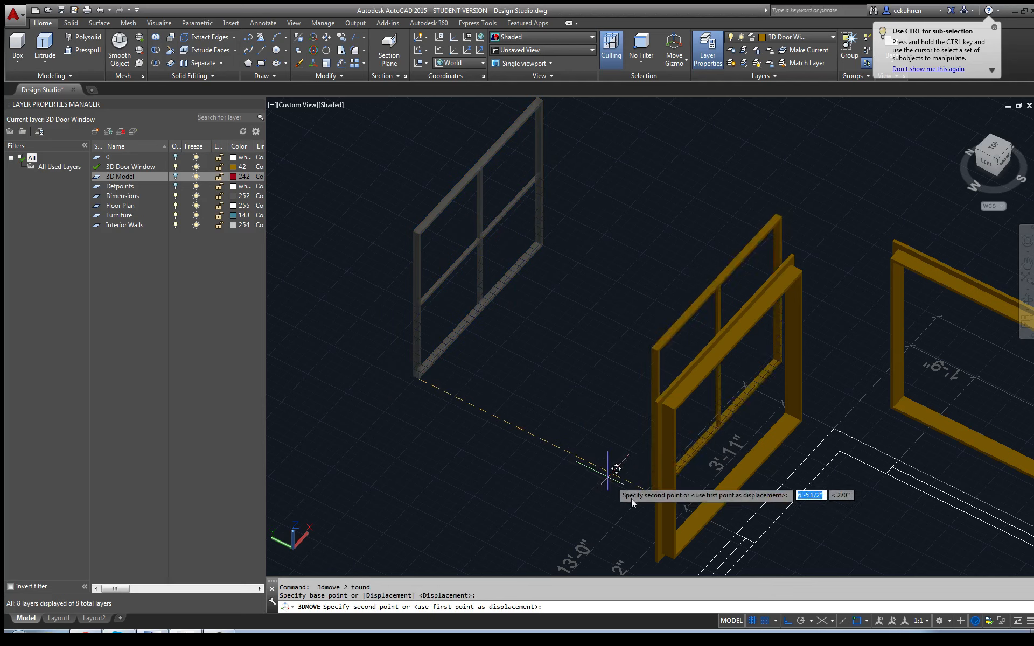
{"action": "scroll", "coordinate": [686, 514], "scroll_direction": "up", "scroll_amount": 3}
{"action": "middle_click_drag", "start_coordinate": [686, 518], "coordinate": [624, 273]}
{"action": "scroll", "coordinate": [618, 302], "scroll_direction": "up", "scroll_amount": 5}
{"action": "scroll", "coordinate": [617, 307], "scroll_direction": "down", "scroll_amount": 2}
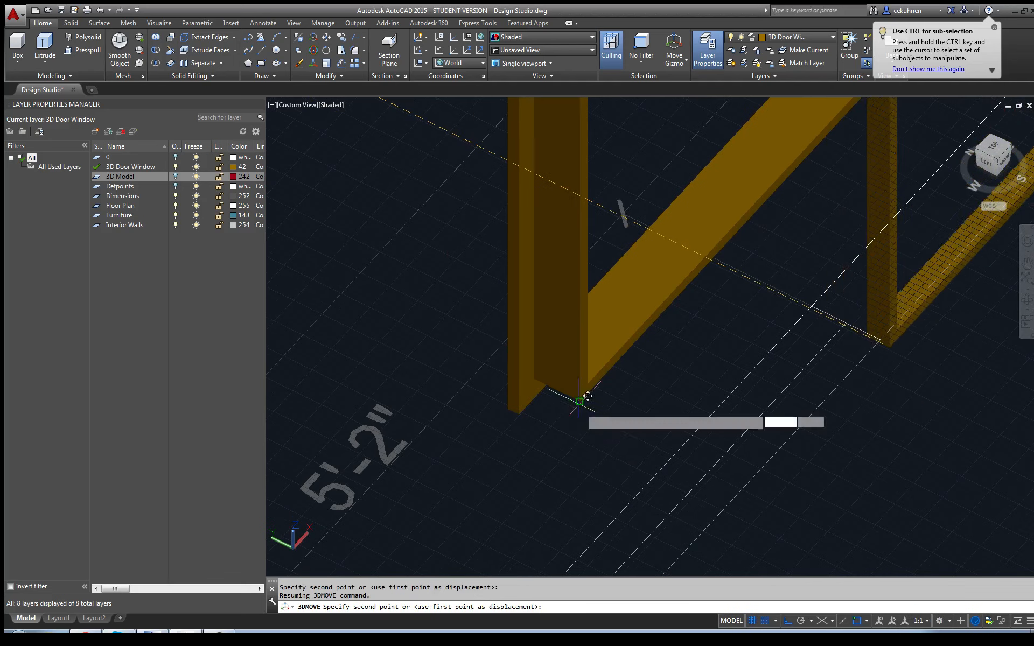
{"action": "key", "text": "F8"}
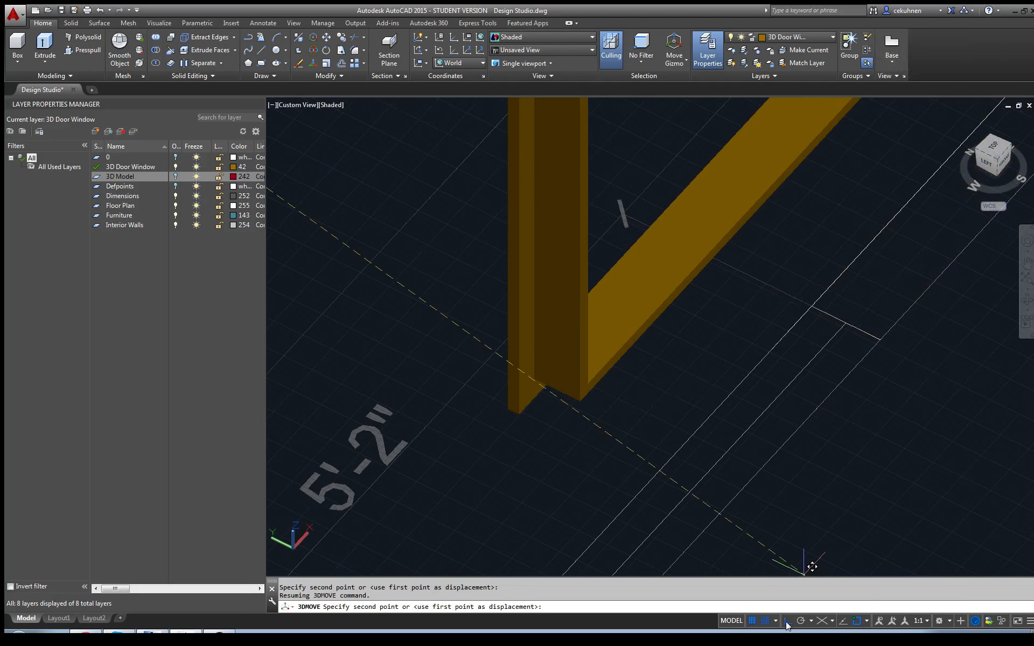
{"action": "scroll", "coordinate": [592, 380], "scroll_direction": "up", "scroll_amount": 2}
{"action": "left_click", "coordinate": [580, 381]}
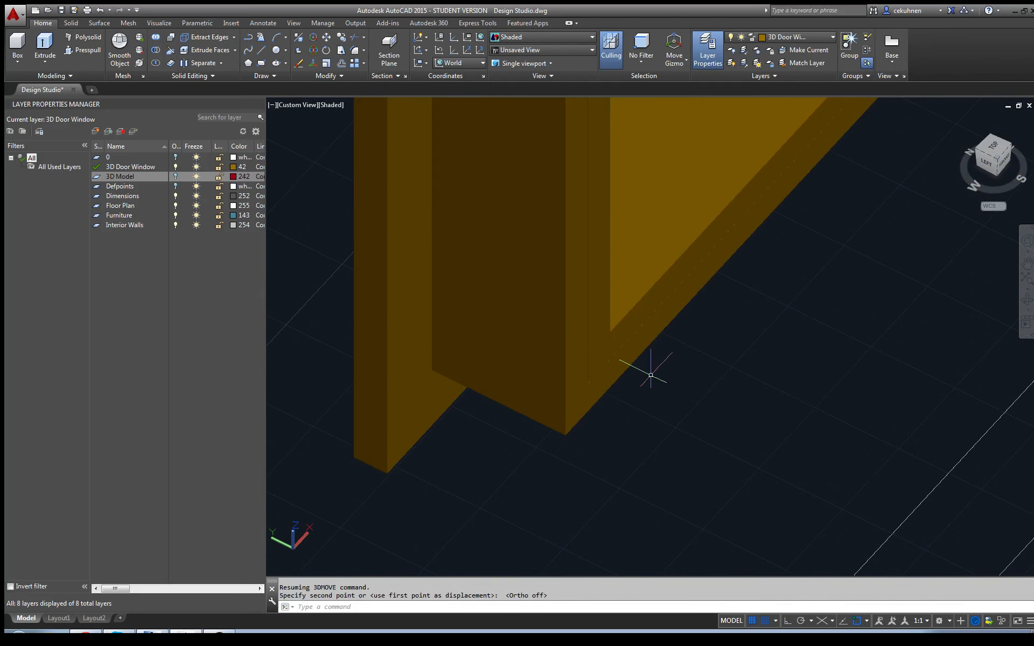
Step: Check how the window's mullions and border sit inside the surrounding frame
{"action": "scroll", "coordinate": [647, 369], "scroll_direction": "down", "scroll_amount": 5}
{"action": "scroll", "coordinate": [710, 356], "scroll_direction": "down", "scroll_amount": 2}
{"action": "middle_click_drag", "start_coordinate": [771, 278], "coordinate": [636, 431]}
{"action": "scroll", "coordinate": [672, 325], "scroll_direction": "up", "scroll_amount": 5}
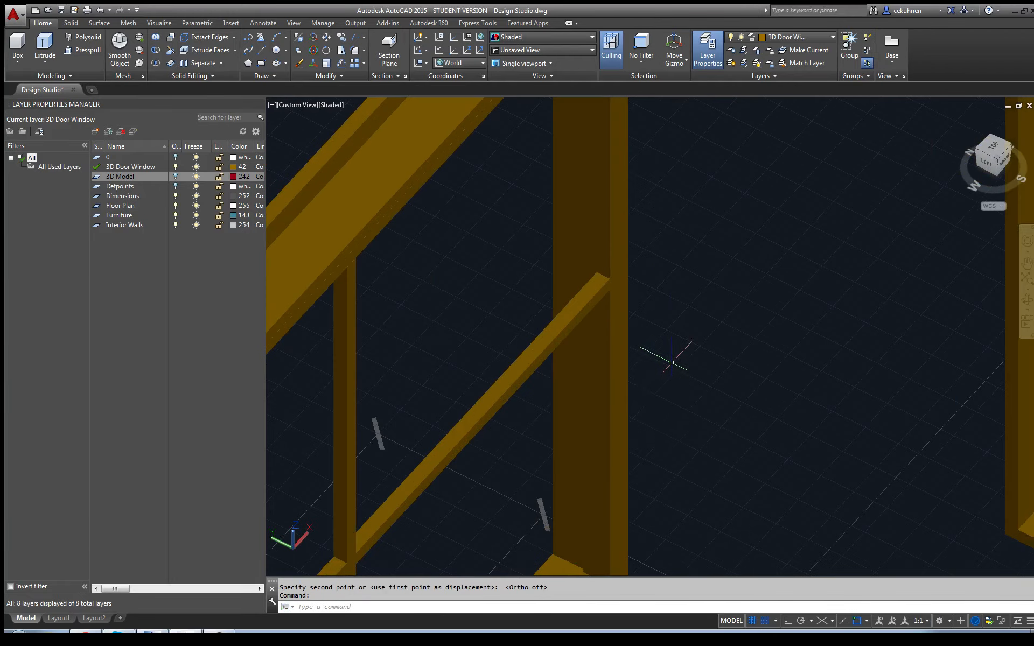
{"action": "middle_click_drag", "start_coordinate": [661, 486], "coordinate": [739, 188]}
{"action": "scroll", "coordinate": [739, 190], "scroll_direction": "down", "scroll_amount": 3}
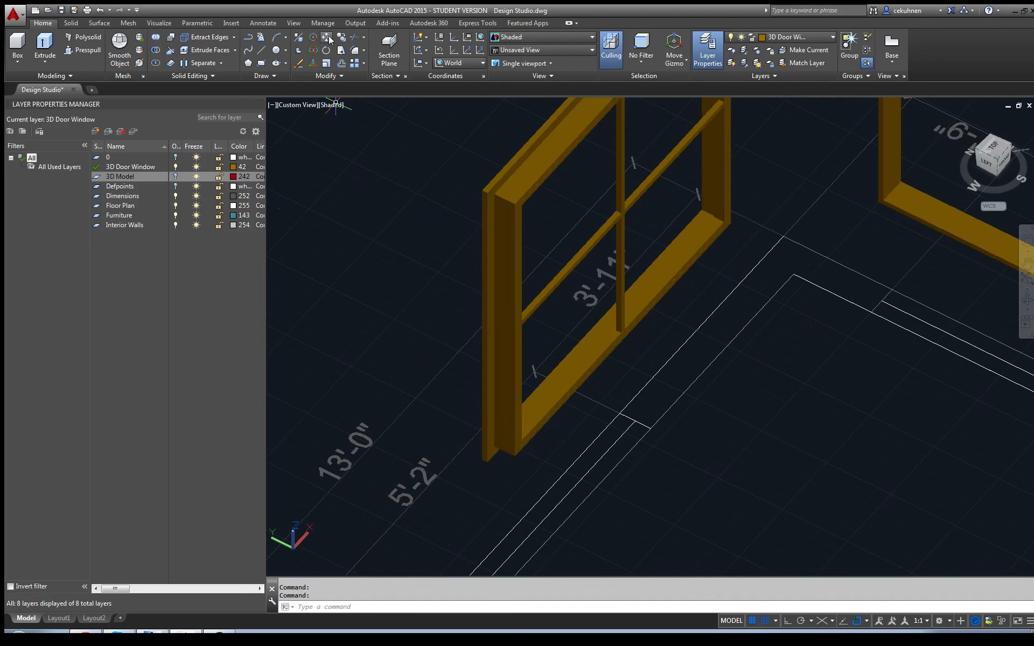
Step: With Ortho on, move the window group 1" from its lower corner deeper into the frame, toward the outside of the building
{"action": "left_click", "coordinate": [787, 621]}
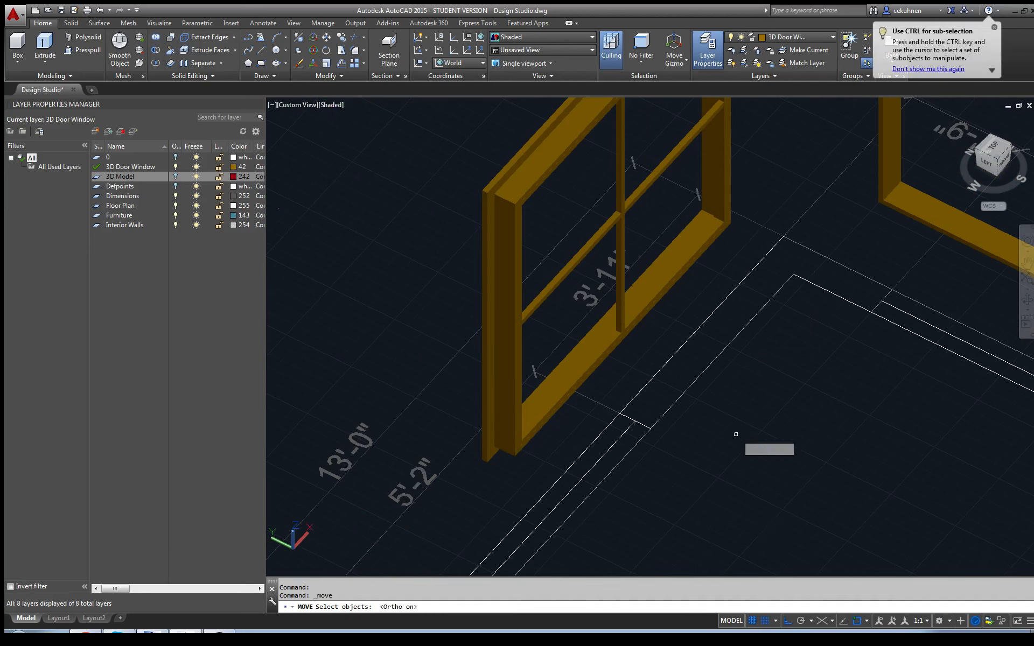
{"action": "scroll", "coordinate": [735, 195], "scroll_direction": "up", "scroll_amount": 2}
{"action": "scroll", "coordinate": [699, 270], "scroll_direction": "up", "scroll_amount": 1}
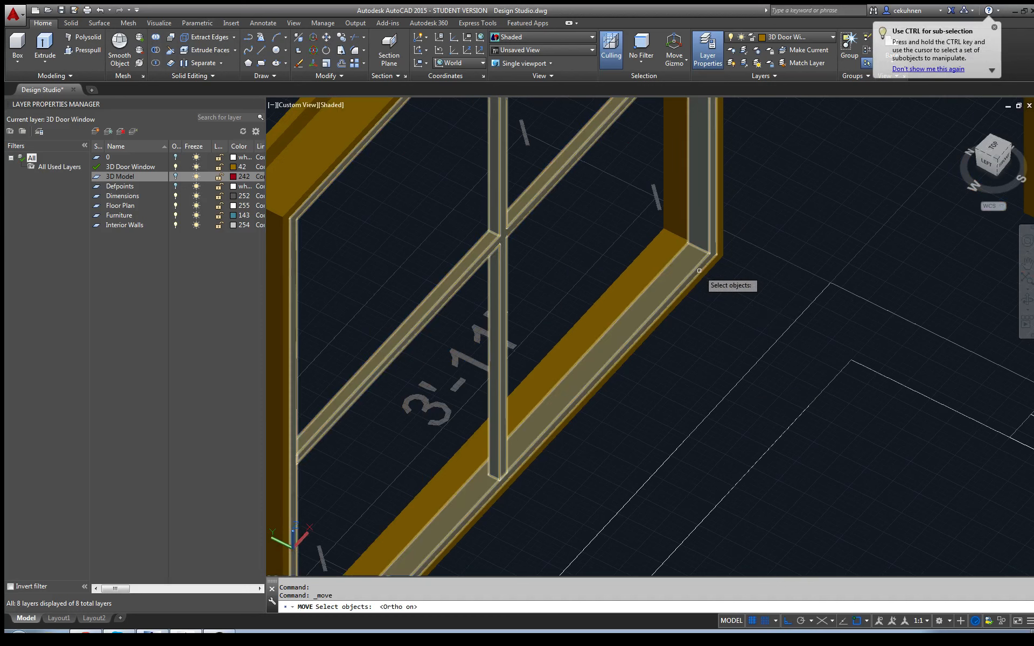
{"action": "left_click", "coordinate": [699, 270]}
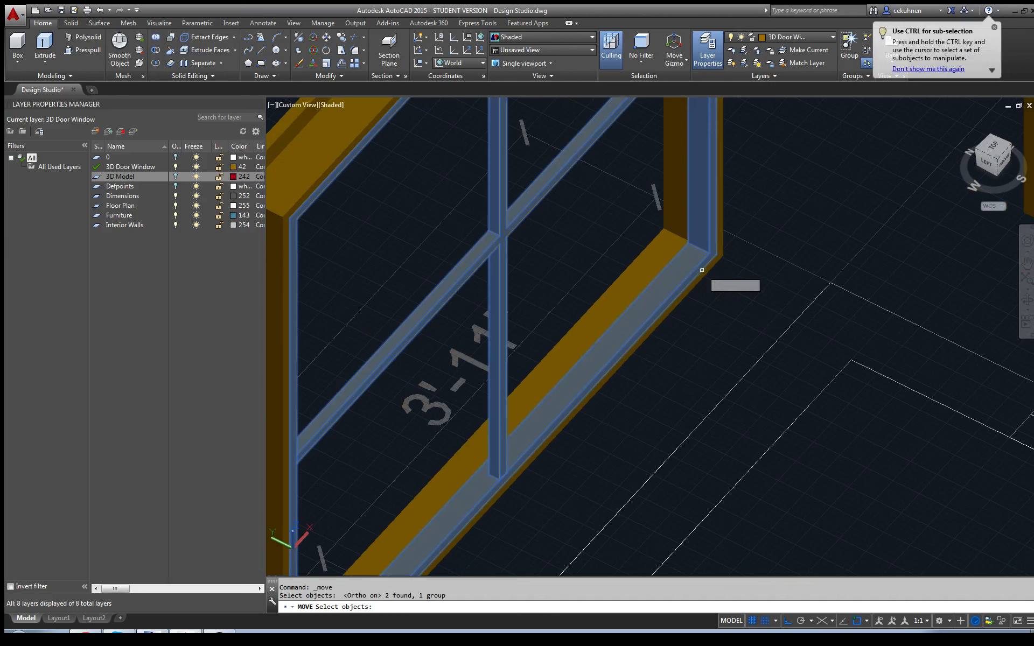
{"action": "key", "text": "Return"}
{"action": "left_click", "coordinate": [715, 253]}
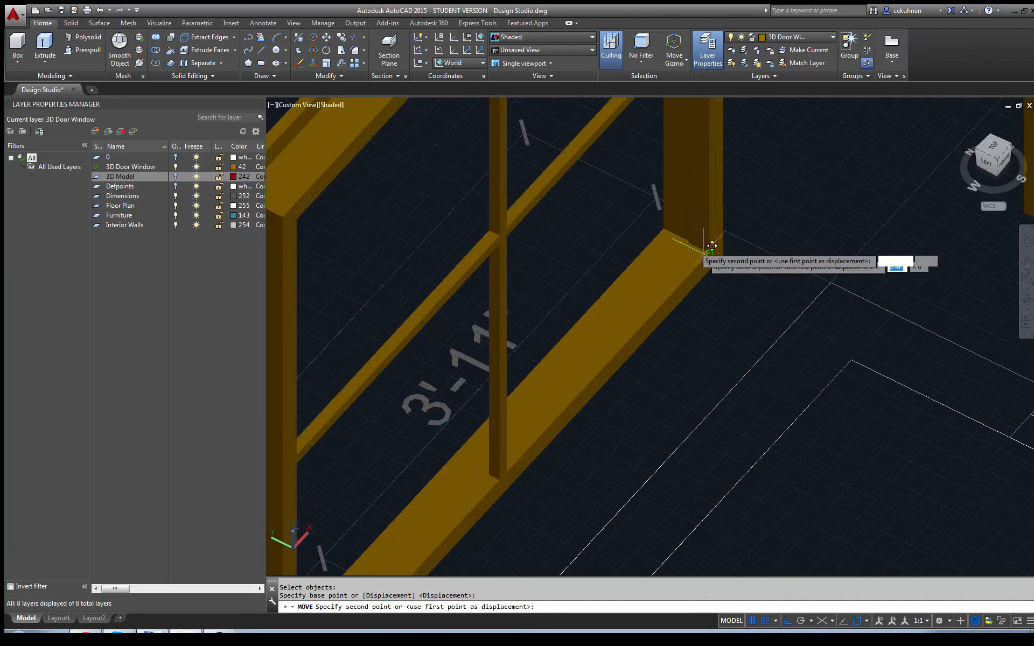
{"action": "type", "text": "1\""}
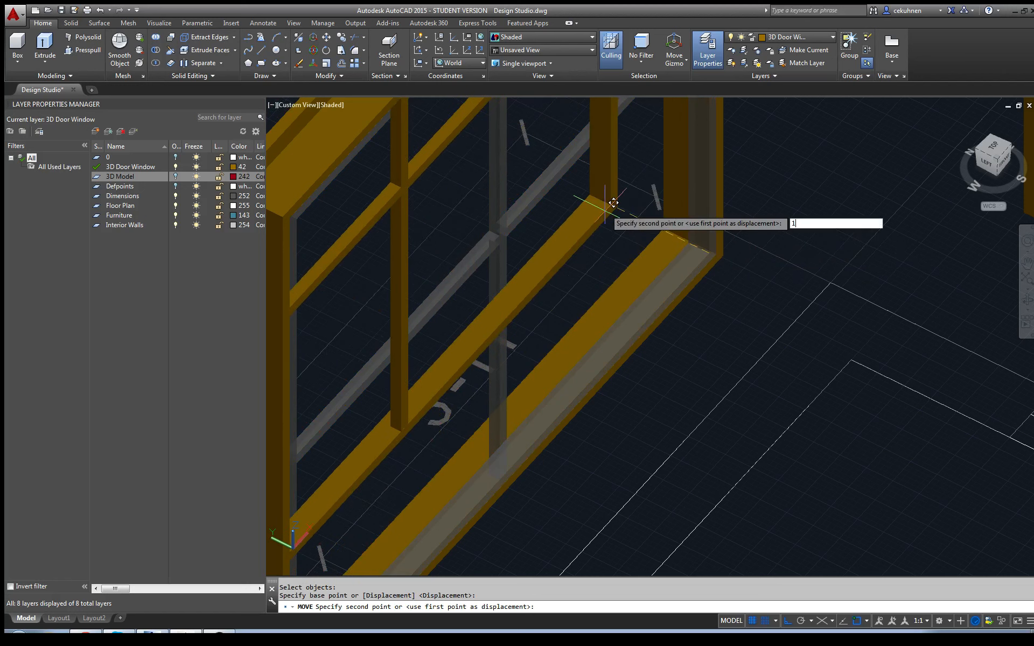
{"action": "key", "text": "Return"}
{"action": "scroll", "coordinate": [803, 289], "scroll_direction": "down", "scroll_amount": 5}
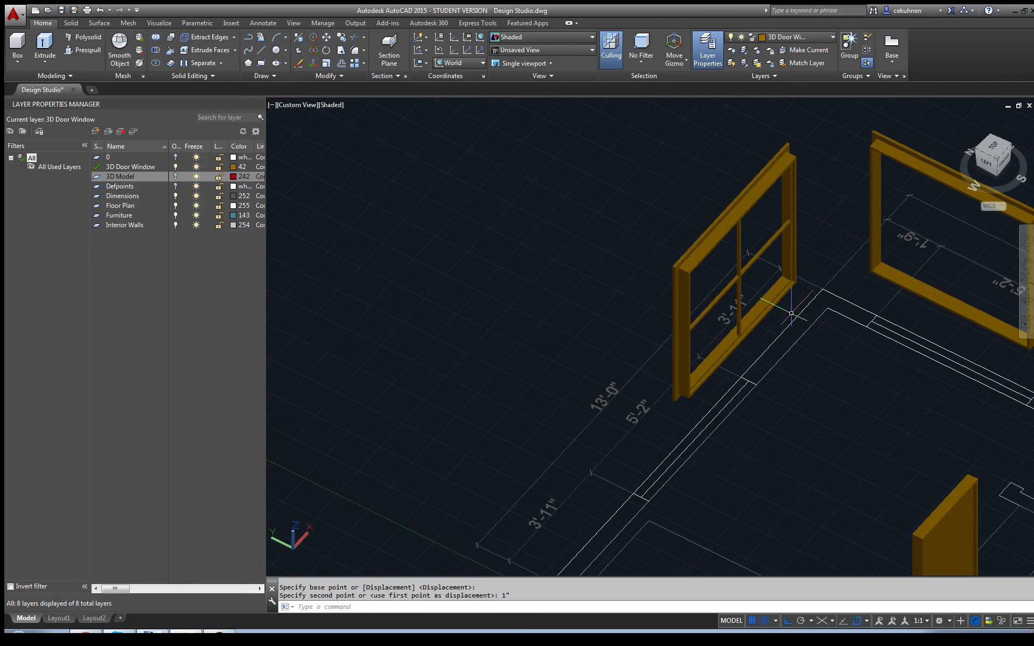
Step: Copy the fitted window's mullions and border, and paste the copy in the empty space beyond the two frames
{"action": "middle_click_drag", "start_coordinate": [789, 322], "coordinate": [643, 359]}
{"action": "scroll", "coordinate": [627, 357], "scroll_direction": "up", "scroll_amount": 2}
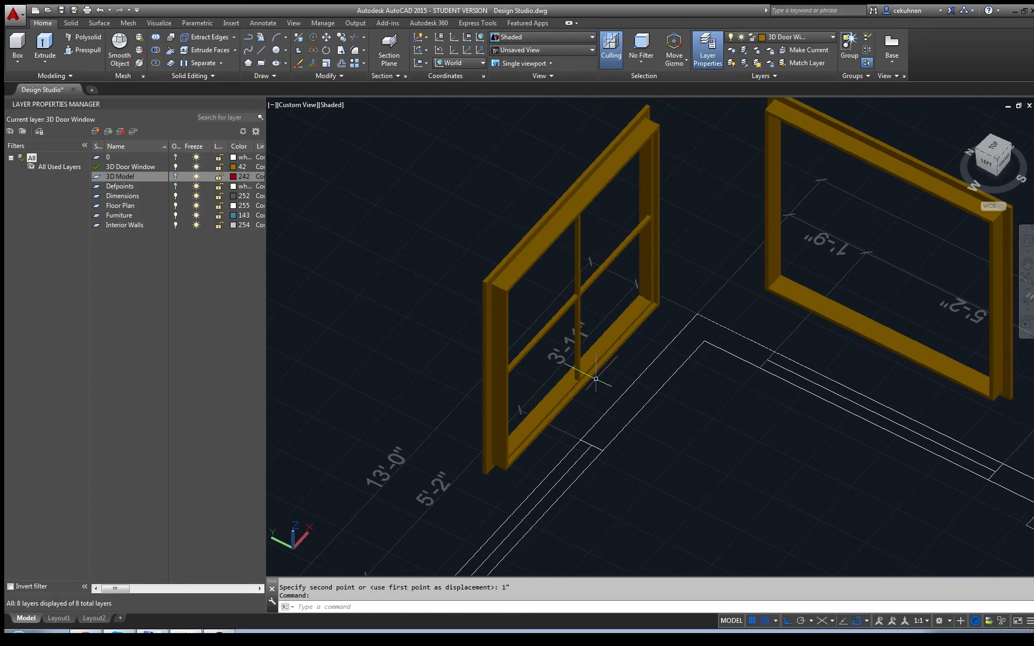
{"action": "left_click", "coordinate": [587, 374]}
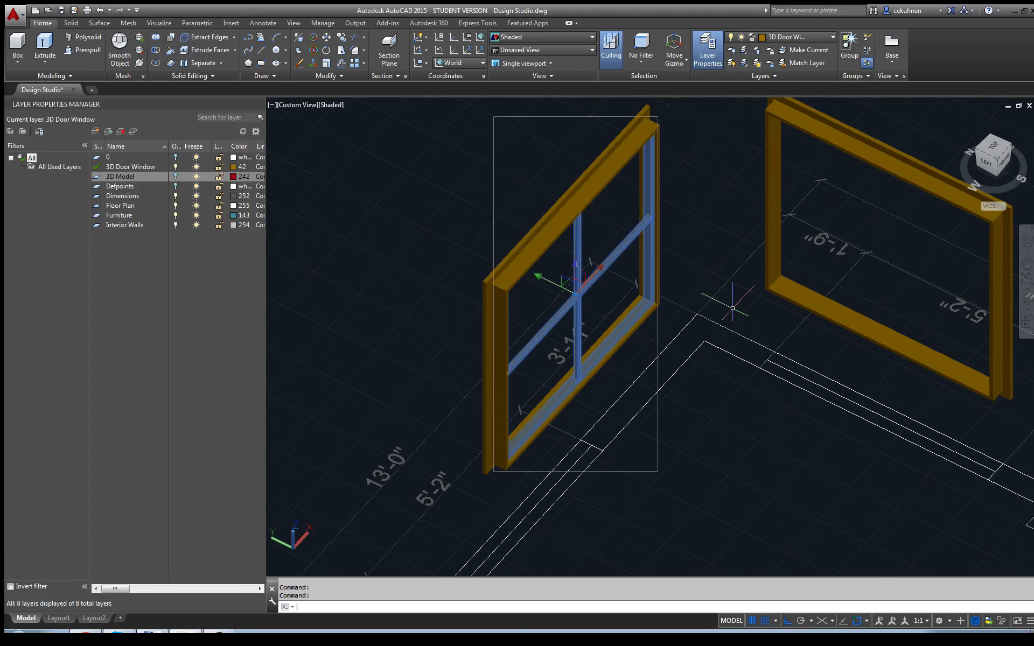
{"action": "type", "text": "CVSHOW"}
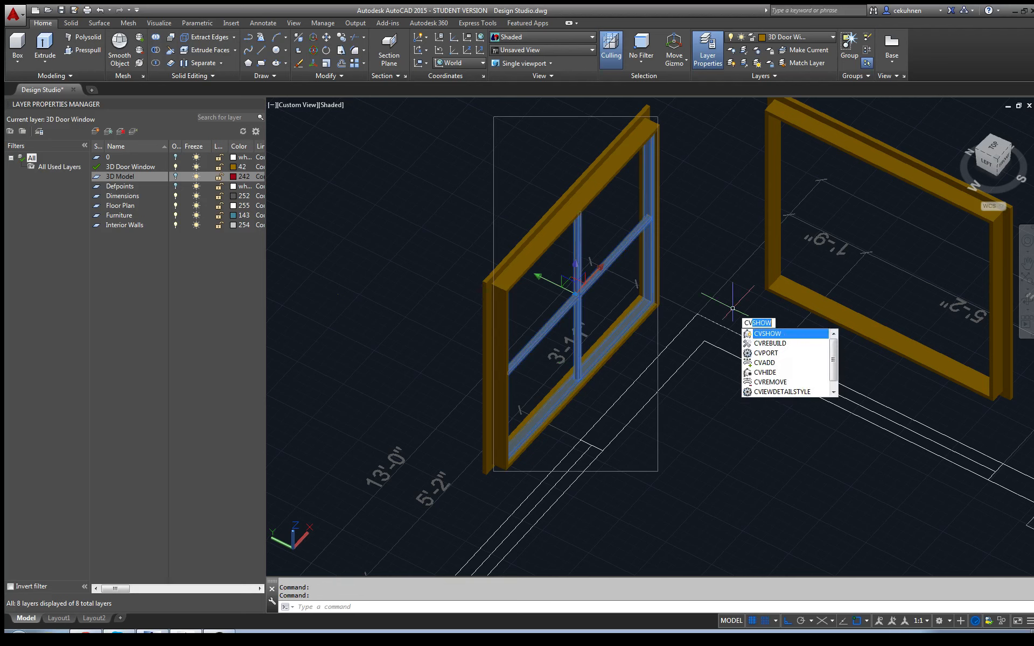
{"action": "left_click", "coordinate": [703, 225]}
{"action": "key", "text": "Escape"}
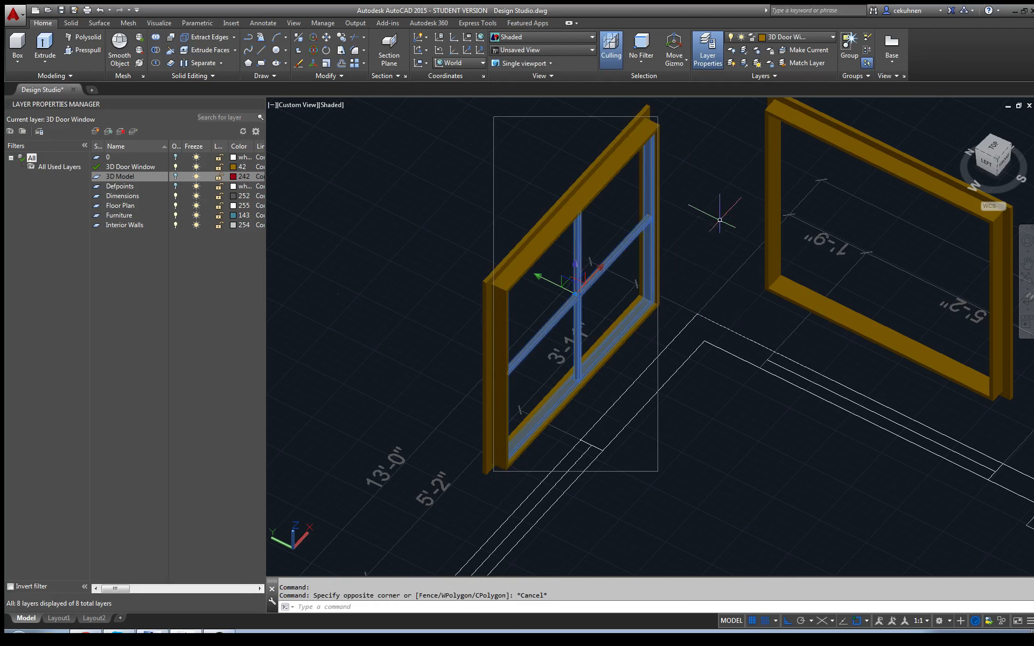
{"action": "key", "text": "ctrl+c"}
{"action": "key", "text": "ctrl+v"}
{"action": "scroll", "coordinate": [716, 251], "scroll_direction": "down", "scroll_amount": 4}
{"action": "scroll", "coordinate": [673, 124], "scroll_direction": "down", "scroll_amount": 3}
{"action": "scroll", "coordinate": [700, 198], "scroll_direction": "up", "scroll_amount": 6}
{"action": "left_click", "coordinate": [650, 197]}
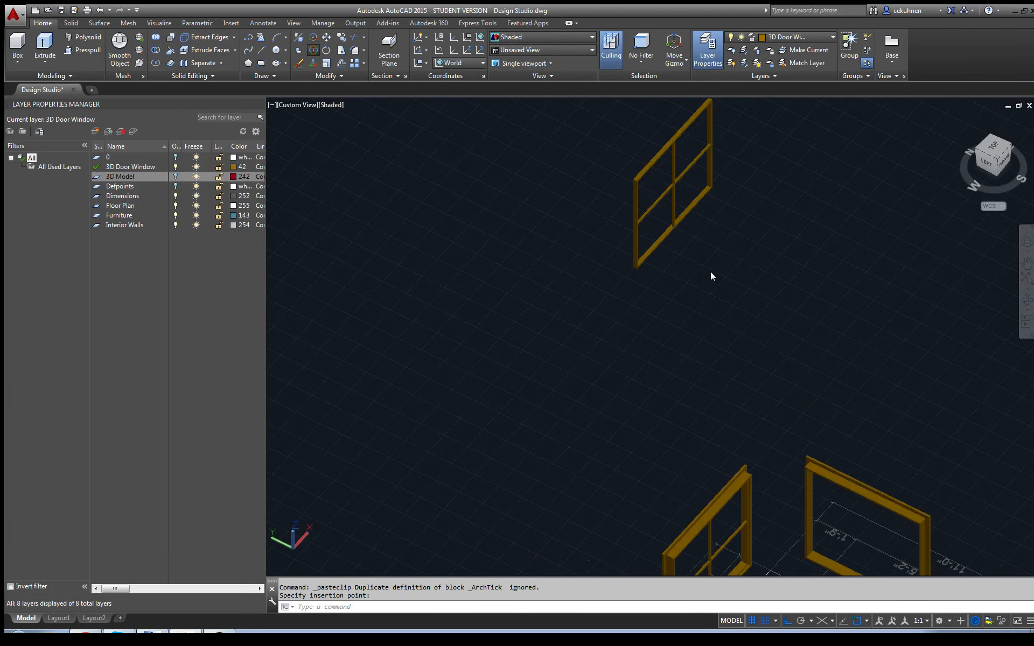
Step: Group the pasted window's mullions and border into a single unit
{"action": "left_click", "coordinate": [661, 240]}
{"action": "key", "text": "Escape"}
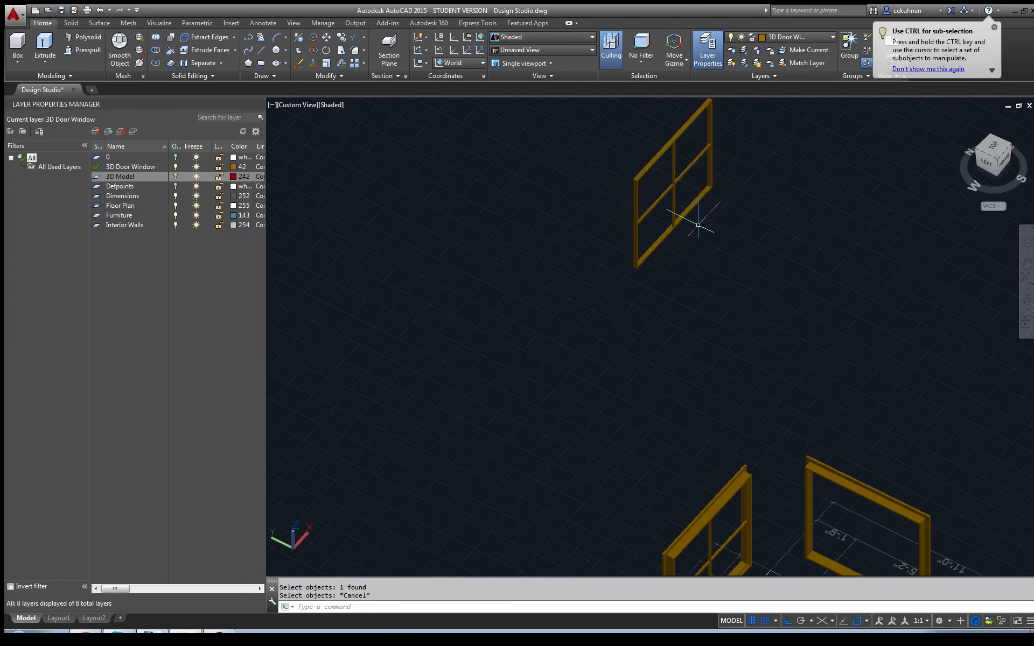
{"action": "left_click", "coordinate": [689, 205]}
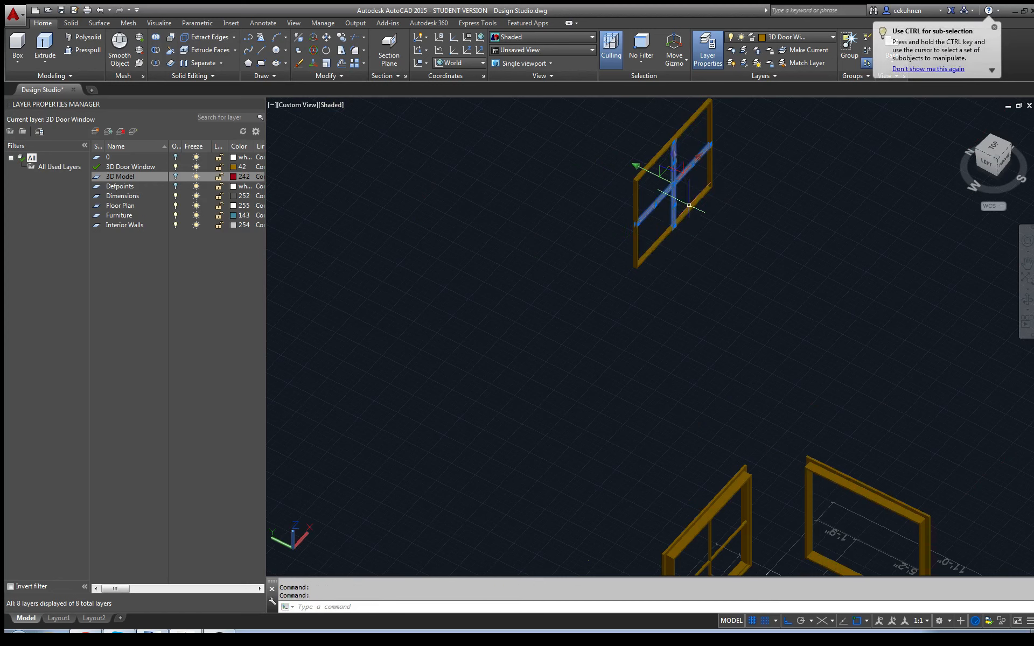
{"action": "left_click", "coordinate": [635, 170]}
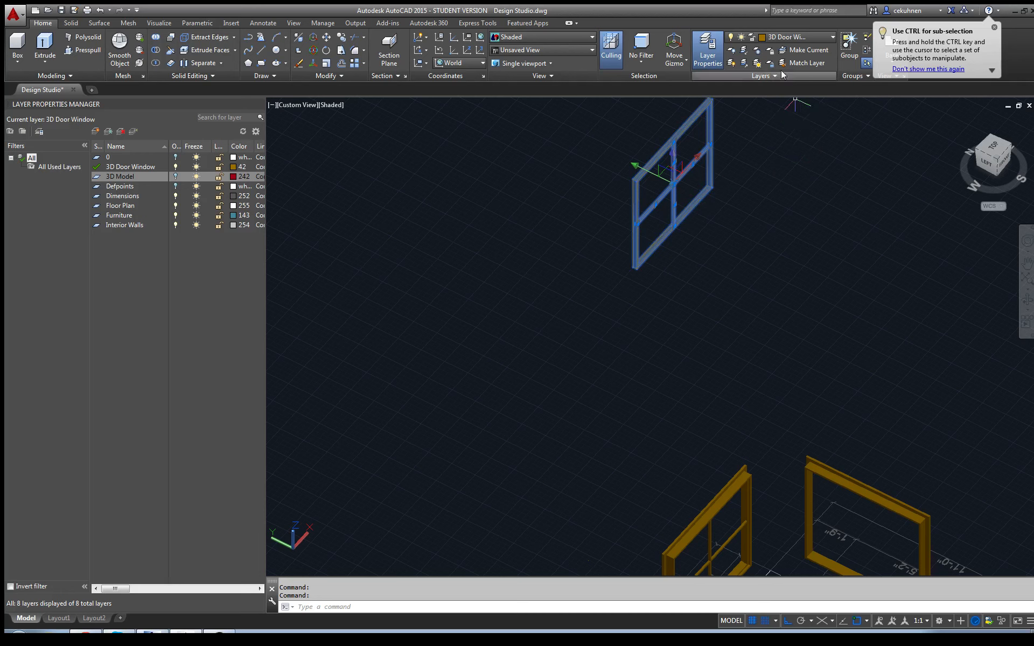
{"action": "left_click", "coordinate": [849, 46]}
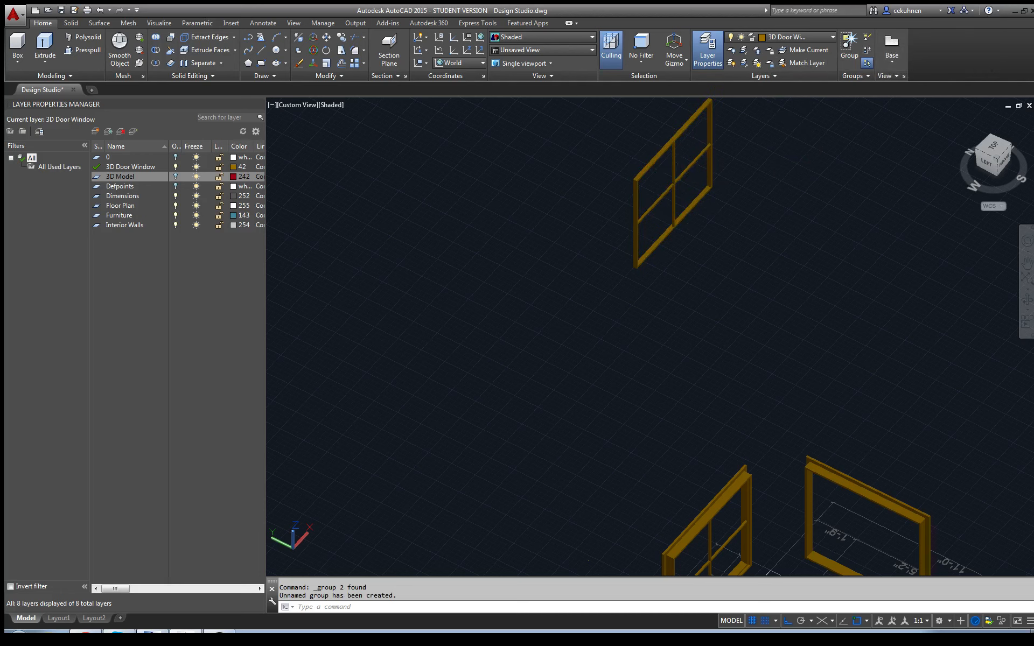
Step: 3D-rotate the copied window group a quarter turn about its vertical axis so it runs parallel to the remaining empty frame
{"action": "left_click", "coordinate": [313, 50]}
{"action": "left_click", "coordinate": [637, 199]}
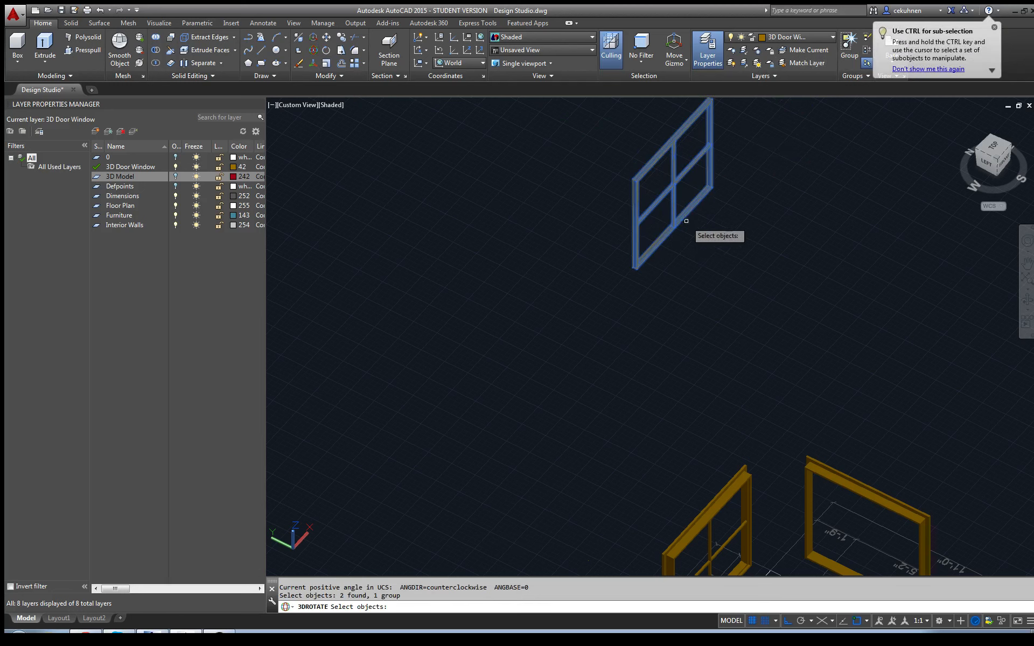
{"action": "key", "text": "Return"}
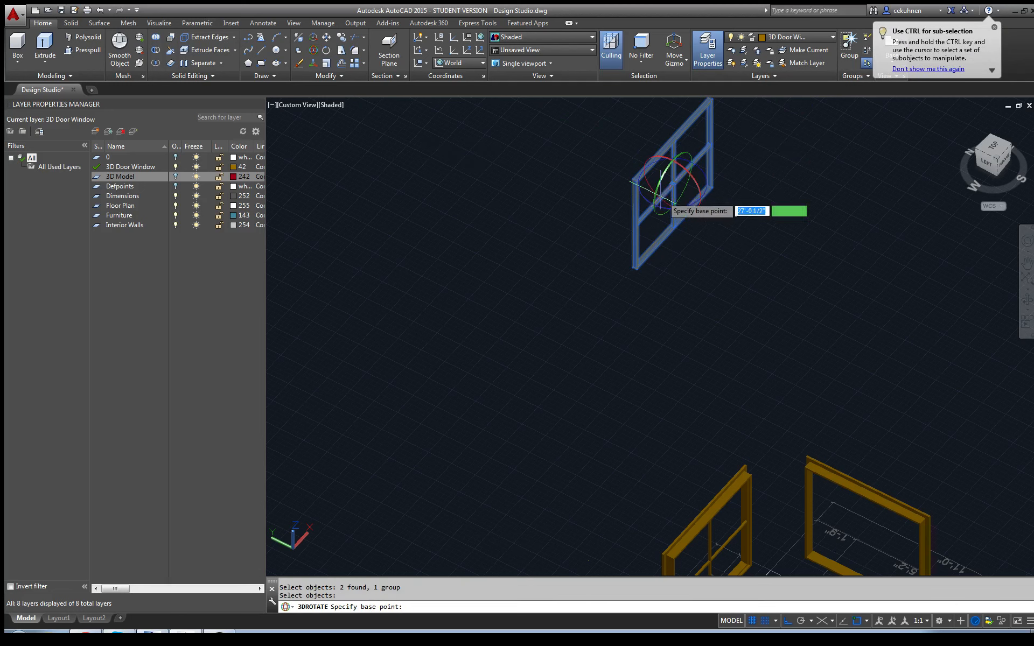
{"action": "scroll", "coordinate": [694, 204], "scroll_direction": "up", "scroll_amount": 5}
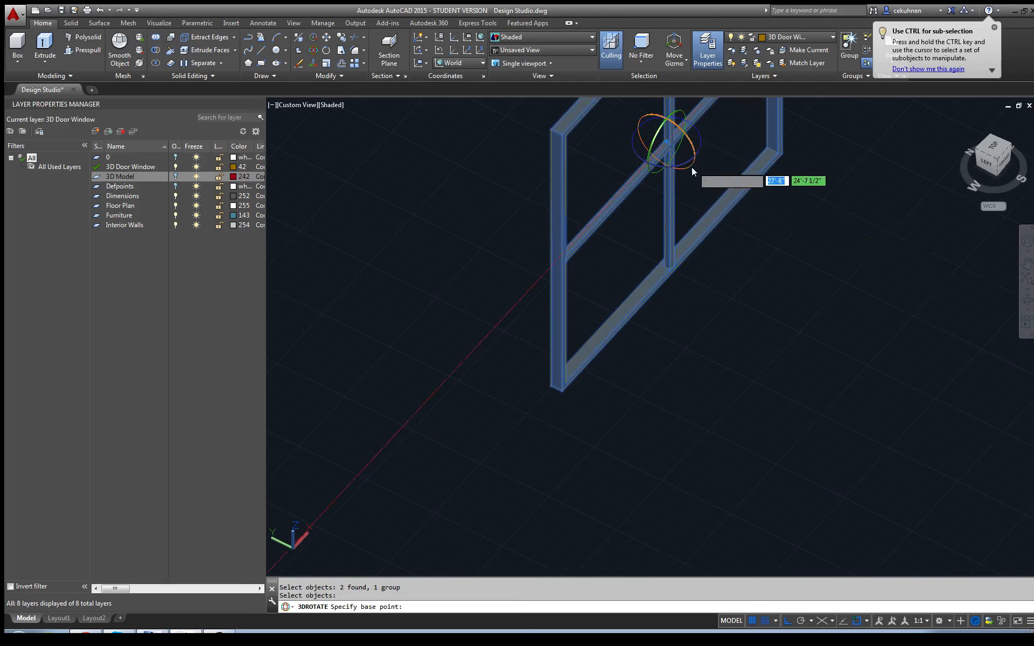
{"action": "left_click", "coordinate": [678, 168]}
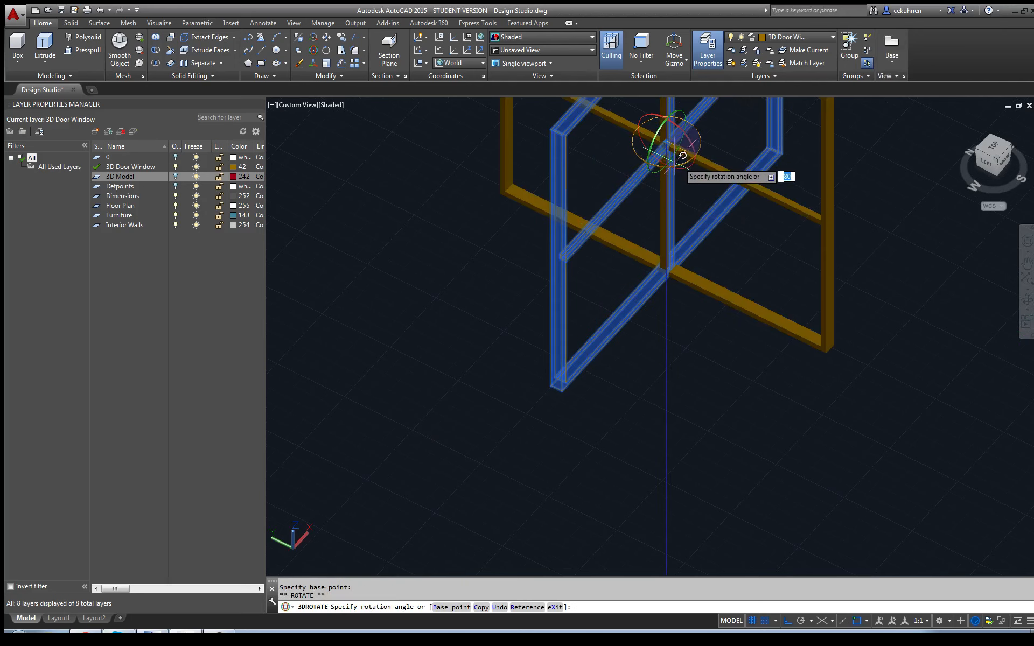
{"action": "left_click", "coordinate": [709, 210]}
{"action": "scroll", "coordinate": [763, 370], "scroll_direction": "down", "scroll_amount": 6}
{"action": "middle_click_drag", "start_coordinate": [813, 377], "coordinate": [672, 240]}
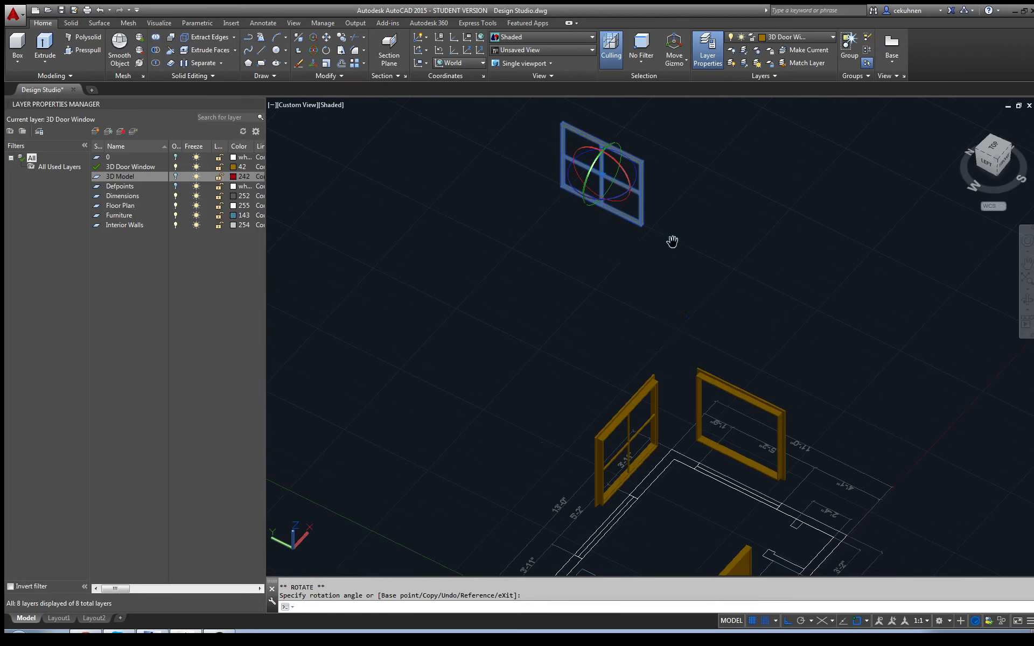
{"action": "key", "text": "Escape"}
{"action": "key", "text": "Escape"}
Step: 3D-move the copied window group by its lower corner, with Ortho off, into the matching lower corner of the empty frame
{"action": "scroll", "coordinate": [564, 240], "scroll_direction": "up", "scroll_amount": 2}
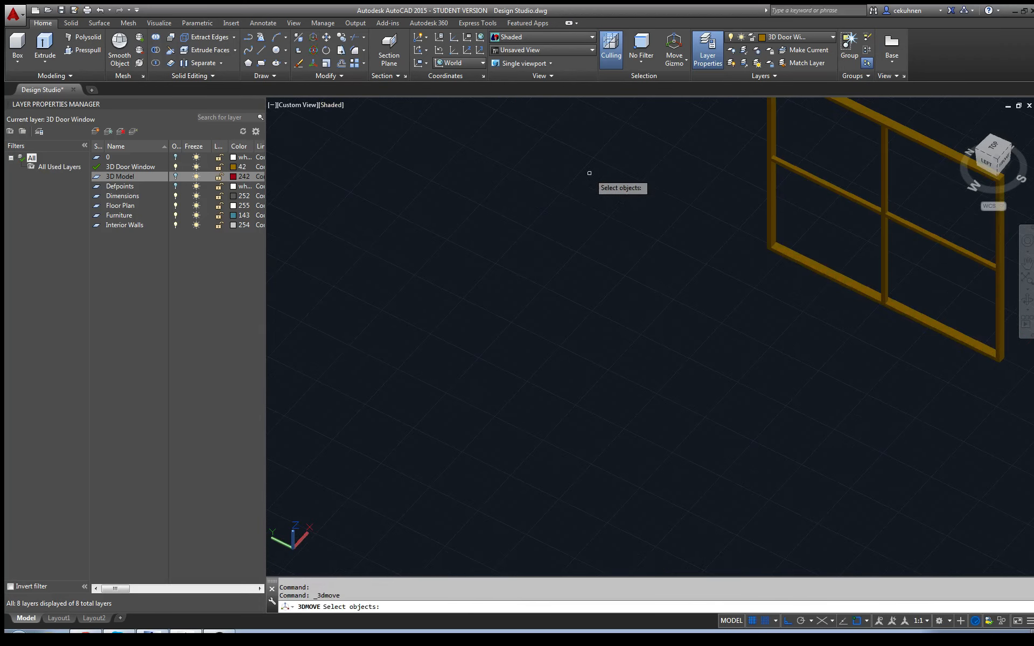
{"action": "left_click", "coordinate": [794, 256]}
{"action": "key", "text": "Return"}
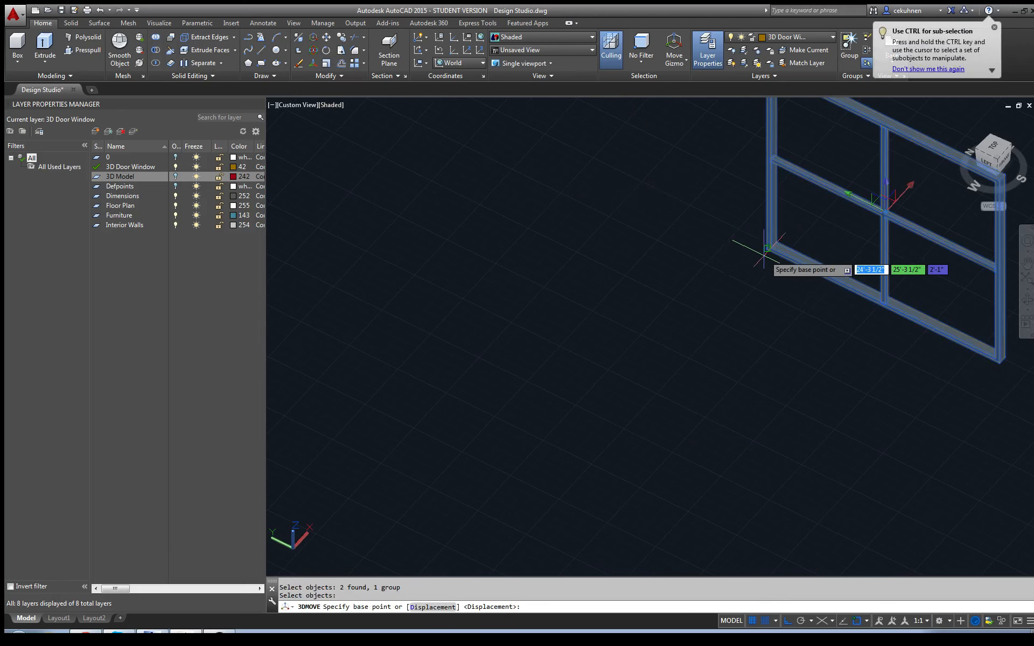
{"action": "scroll", "coordinate": [765, 252], "scroll_direction": "up", "scroll_amount": 3}
{"action": "left_click", "coordinate": [765, 249]}
{"action": "scroll", "coordinate": [773, 247], "scroll_direction": "down", "scroll_amount": 6}
{"action": "scroll", "coordinate": [780, 385], "scroll_direction": "up", "scroll_amount": 4}
{"action": "scroll", "coordinate": [780, 385], "scroll_direction": "up", "scroll_amount": 5}
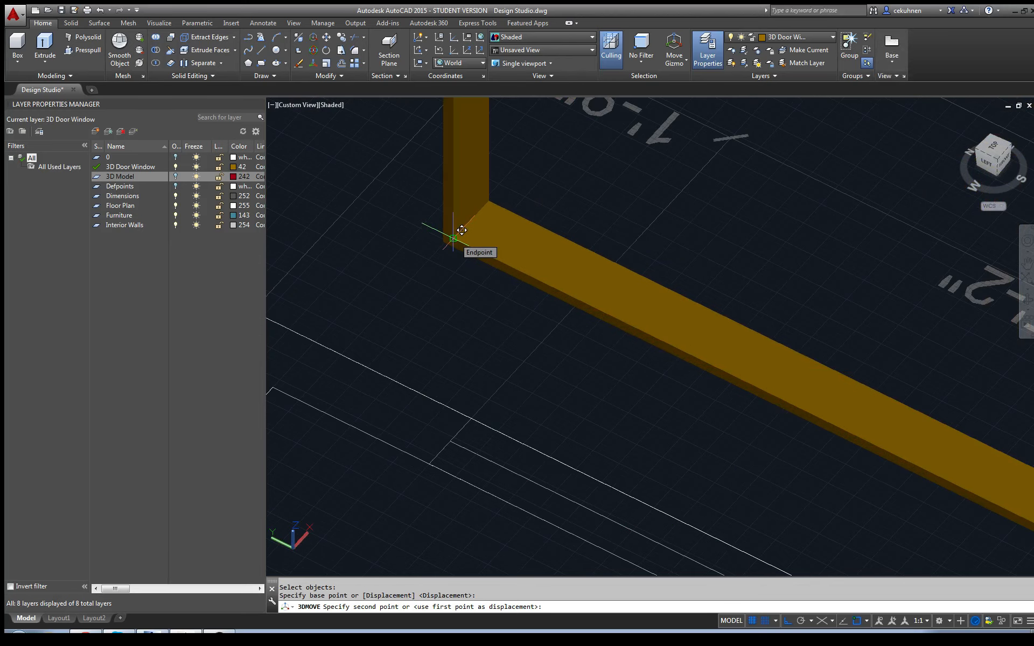
{"action": "key", "text": "F8"}
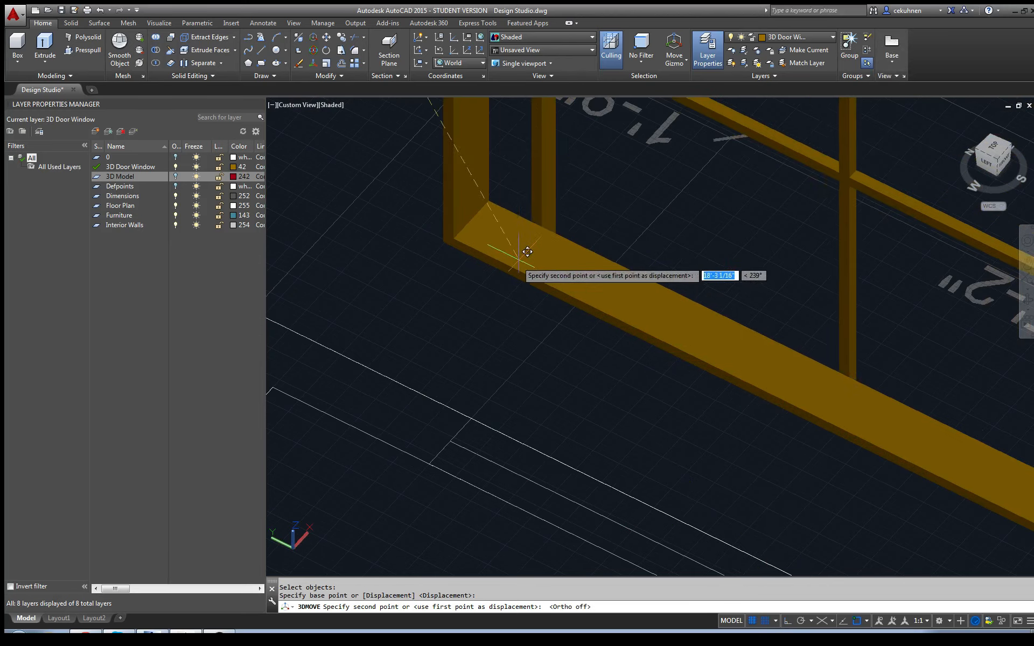
{"action": "left_click", "coordinate": [463, 232]}
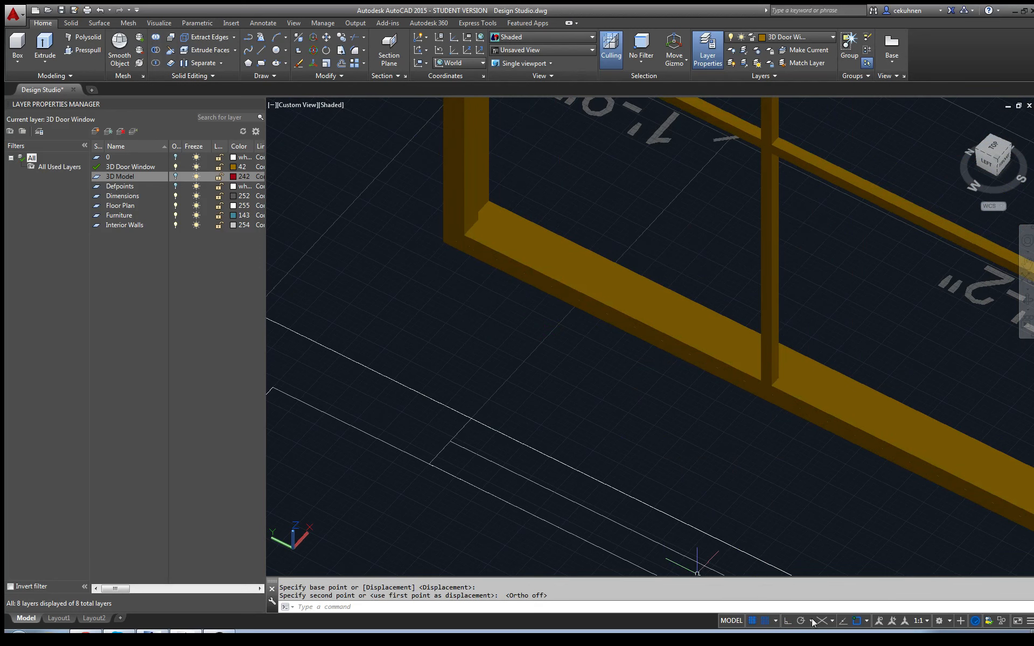
Step: With Ortho on, move the second window group 1" deeper into its frame, away from the room interior
{"action": "left_click", "coordinate": [786, 623]}
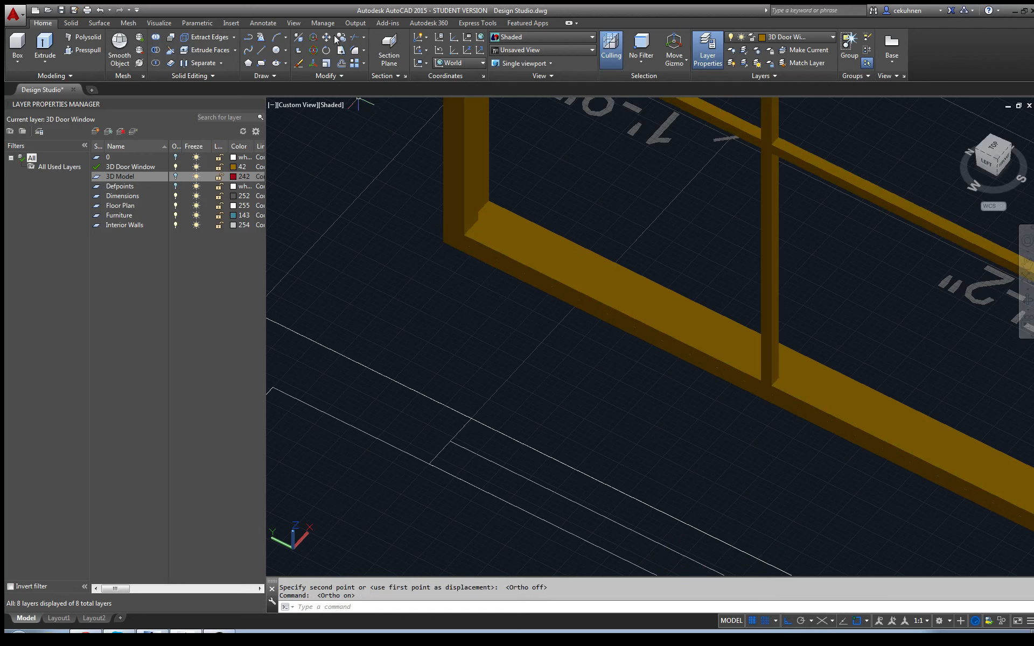
{"action": "left_click", "coordinate": [341, 50]}
{"action": "left_click", "coordinate": [479, 238]}
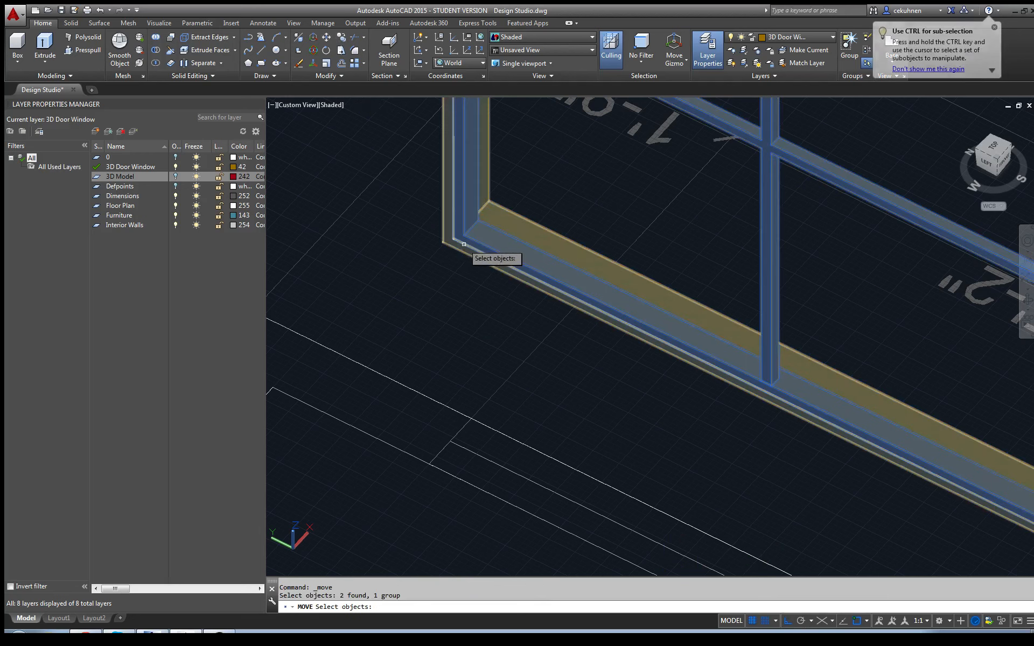
{"action": "key", "text": "Return"}
{"action": "left_click", "coordinate": [464, 235]}
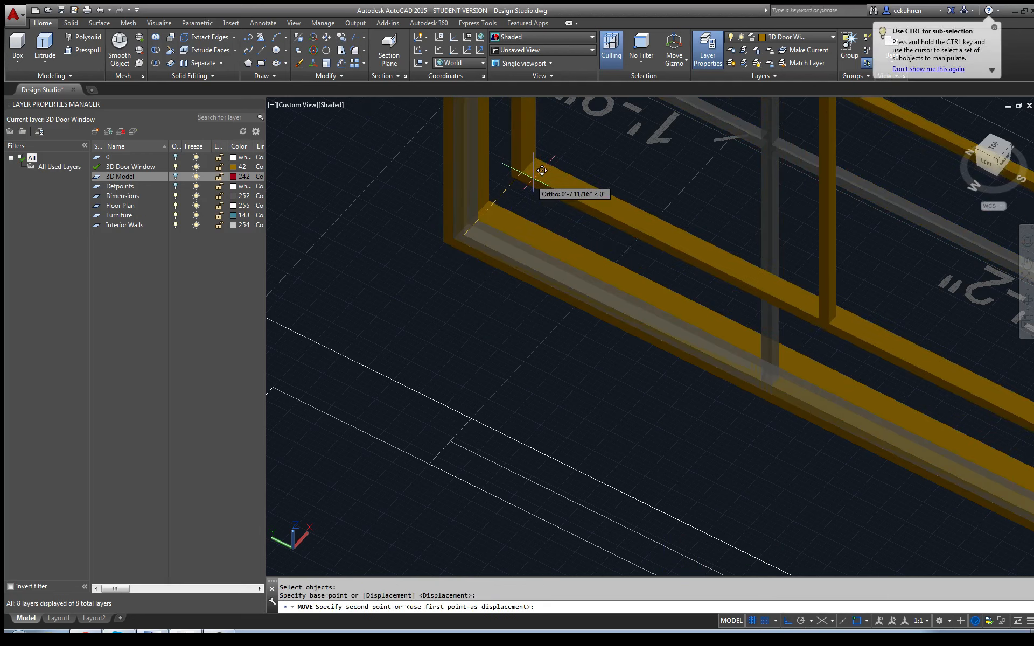
{"action": "type", "text": "1\""}
{"action": "key", "text": "Return"}
Step: Turn on the 3D Model layer and check from outside how both windows sit in the wall openings
{"action": "scroll", "coordinate": [517, 194], "scroll_direction": "down", "scroll_amount": 5}
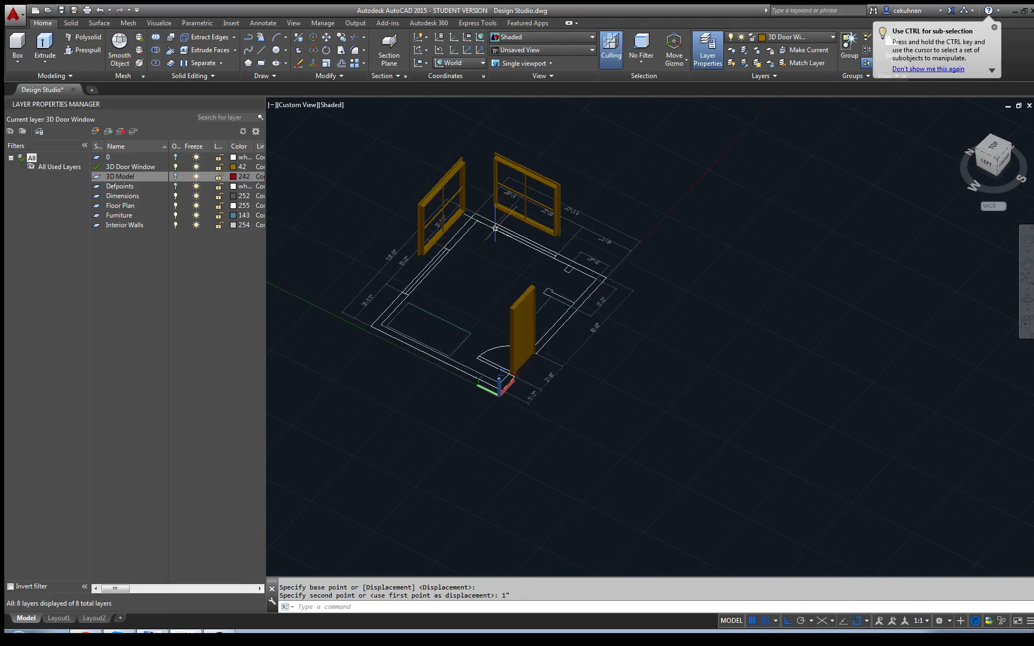
{"action": "scroll", "coordinate": [654, 233], "scroll_direction": "up", "scroll_amount": 3}
{"action": "scroll", "coordinate": [654, 232], "scroll_direction": "down", "scroll_amount": 2}
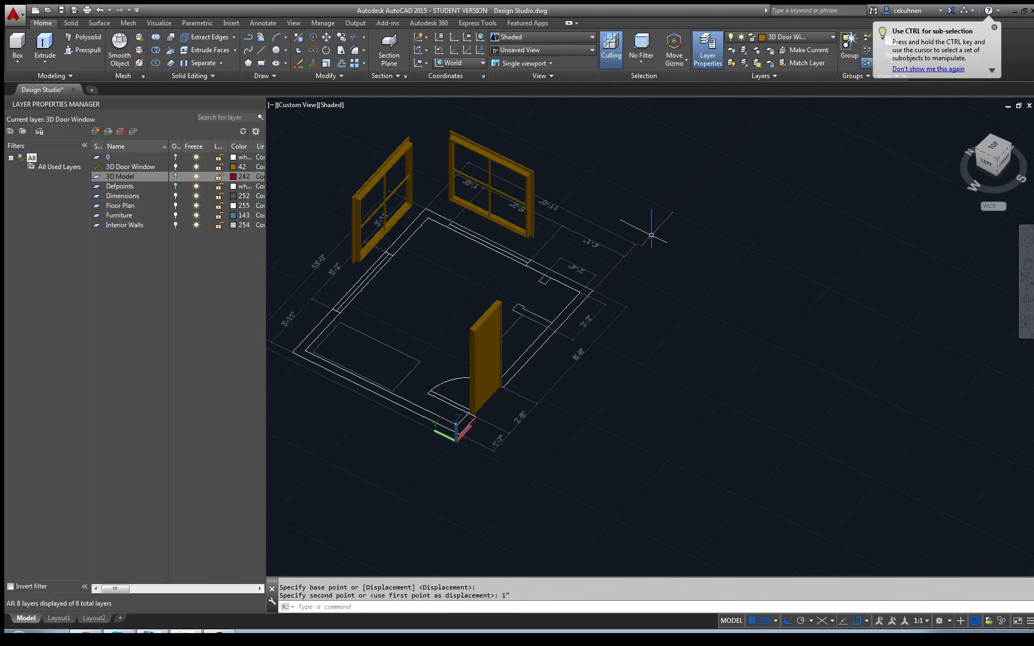
{"action": "middle_click_drag", "start_coordinate": [533, 329], "coordinate": [603, 381]}
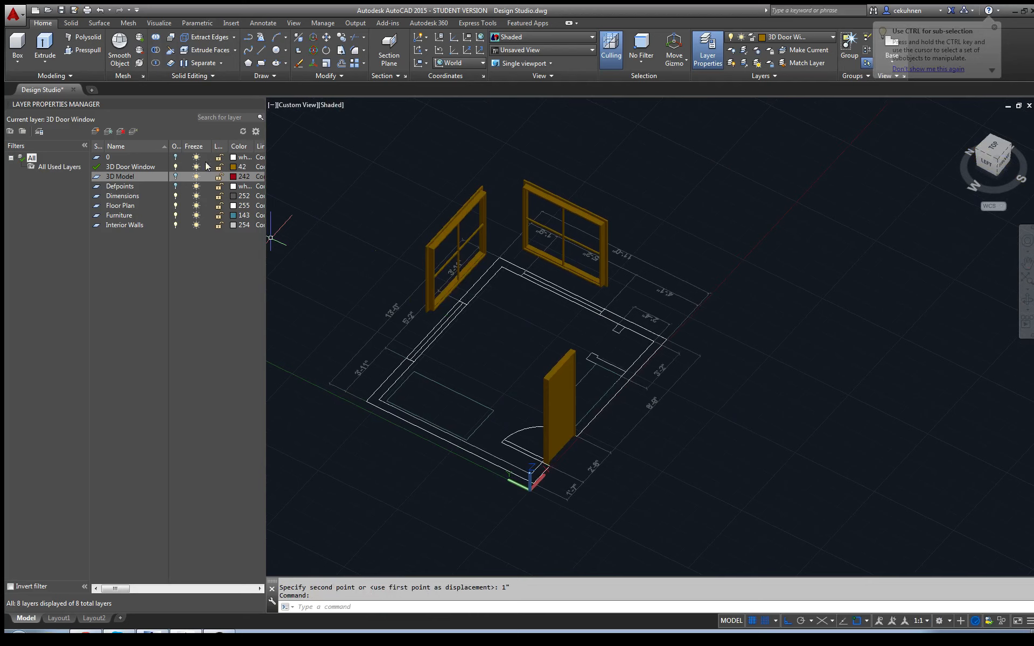
{"action": "left_click", "coordinate": [175, 176]}
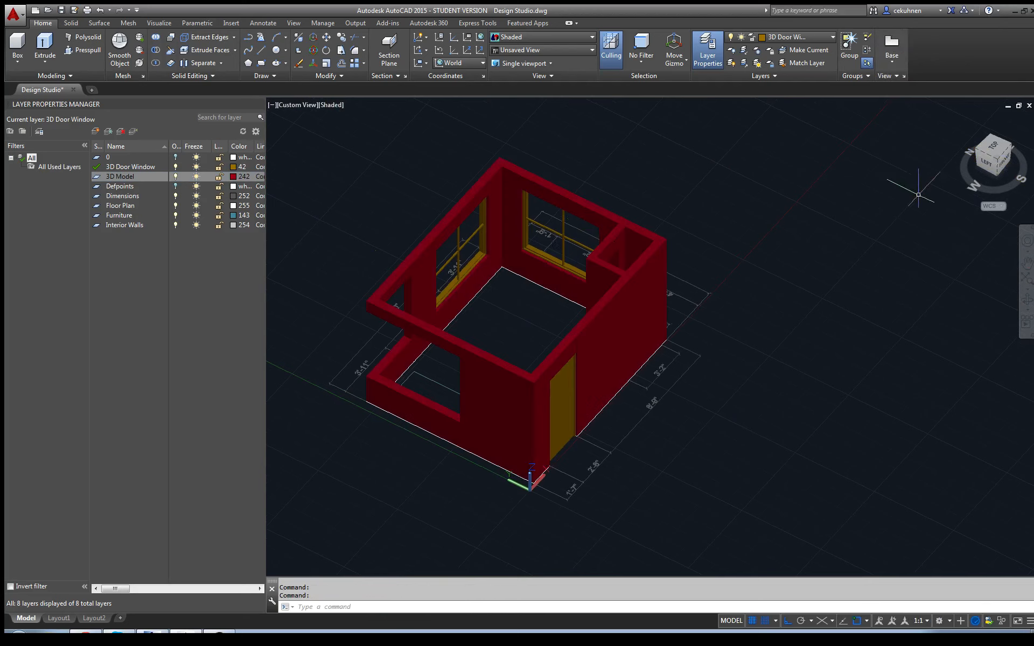
{"action": "left_click_drag", "start_coordinate": [1004, 166], "coordinate": [584, 165]}
{"action": "middle_click_drag", "start_coordinate": [418, 292], "coordinate": [898, 518]}
{"action": "left_click", "coordinate": [998, 160]}
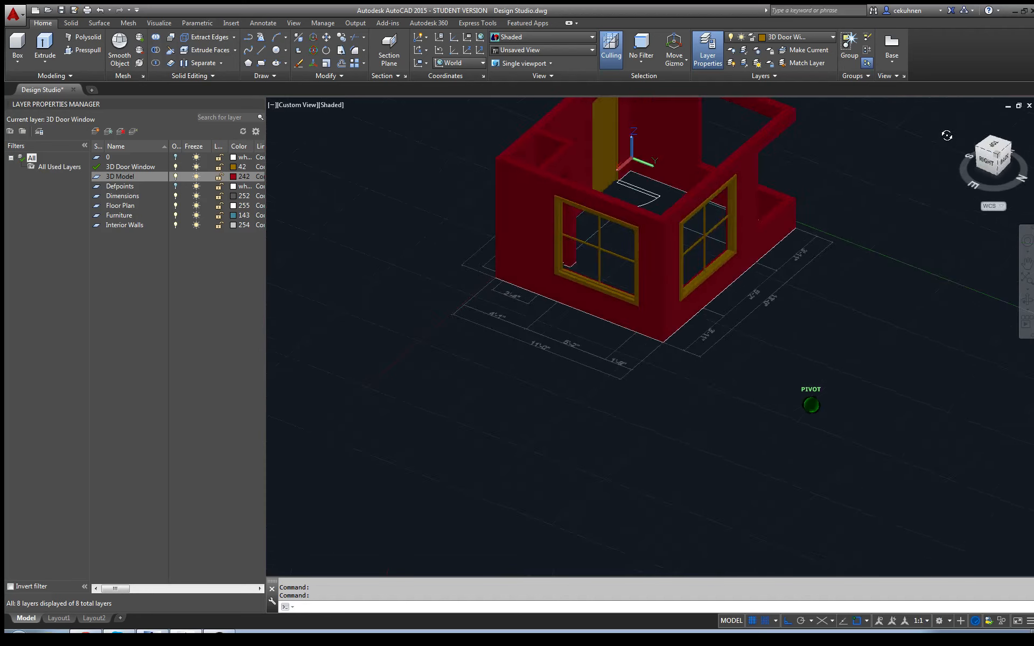